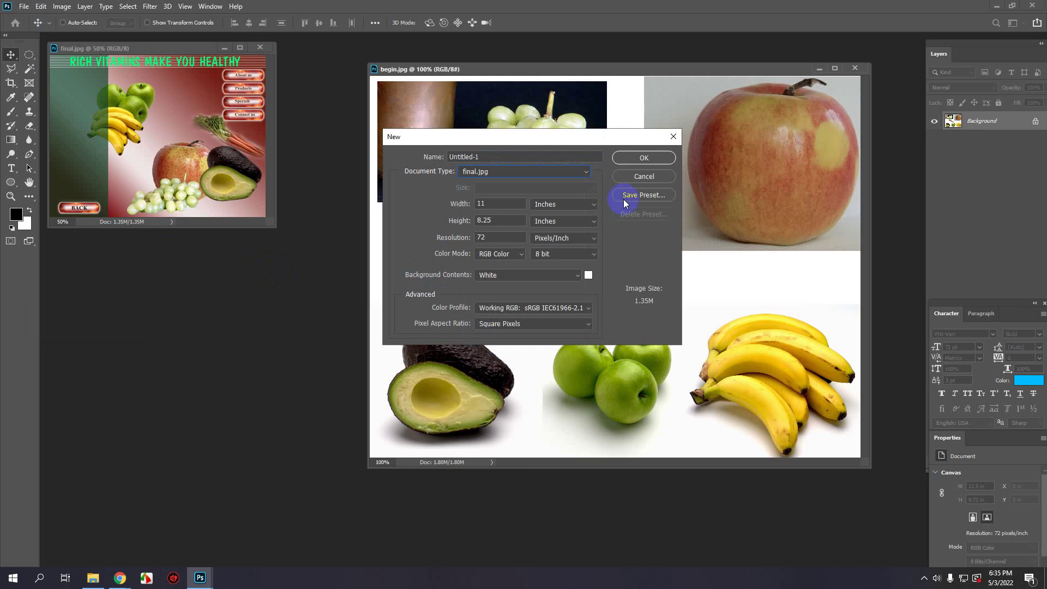
# Step: Create a white document from the final.jpg preset, 11 by 8.25 inches at 72 pixels/inch, and float it in its own window
pyautogui.click(642, 160)
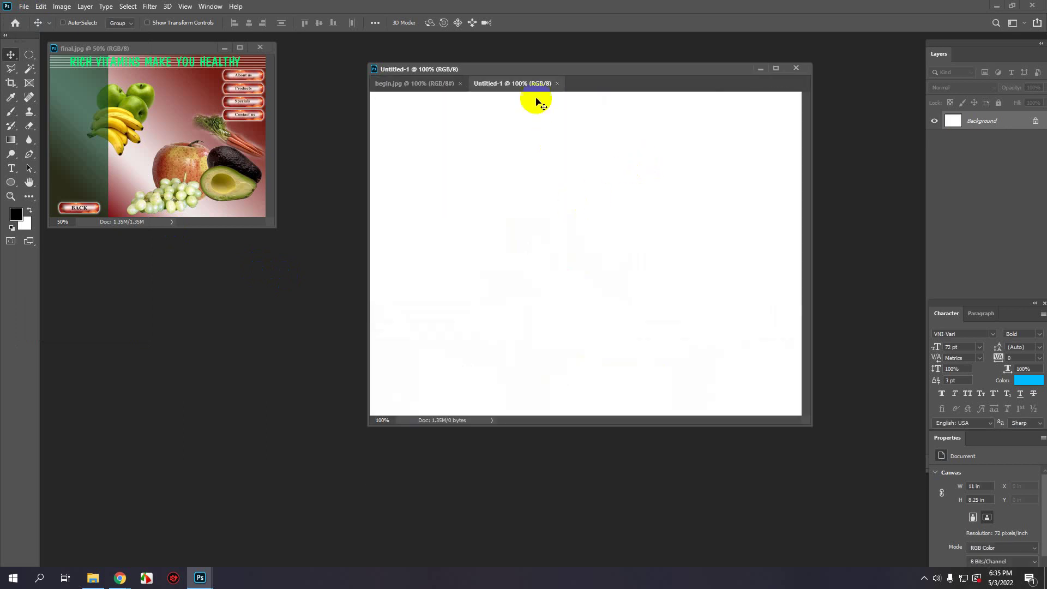
pyautogui.moveTo(524, 83); pyautogui.dragTo(390, 174)
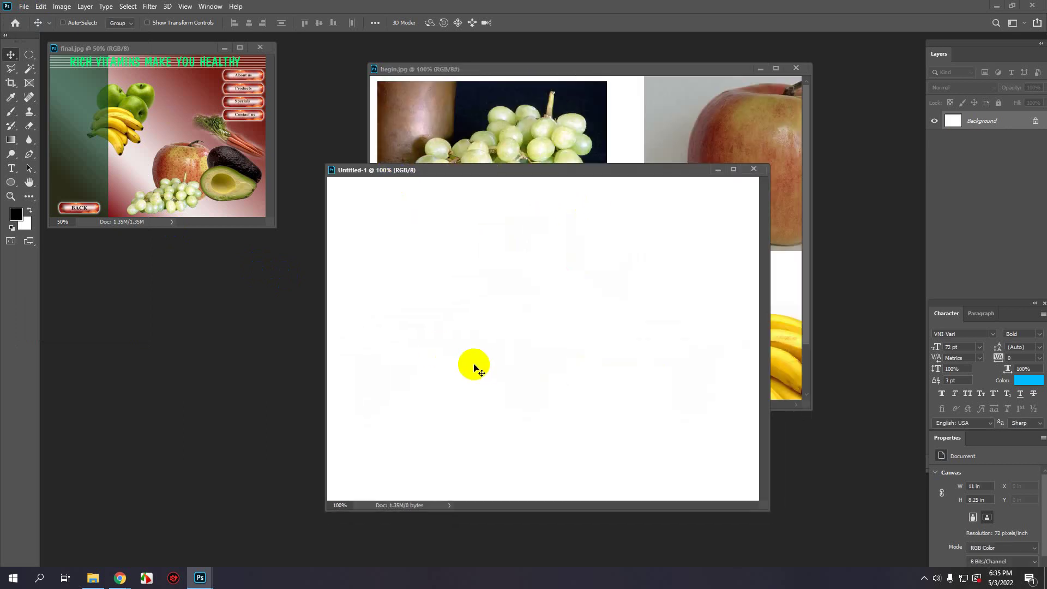
pyautogui.moveTo(469, 168); pyautogui.dragTo(452, 176)
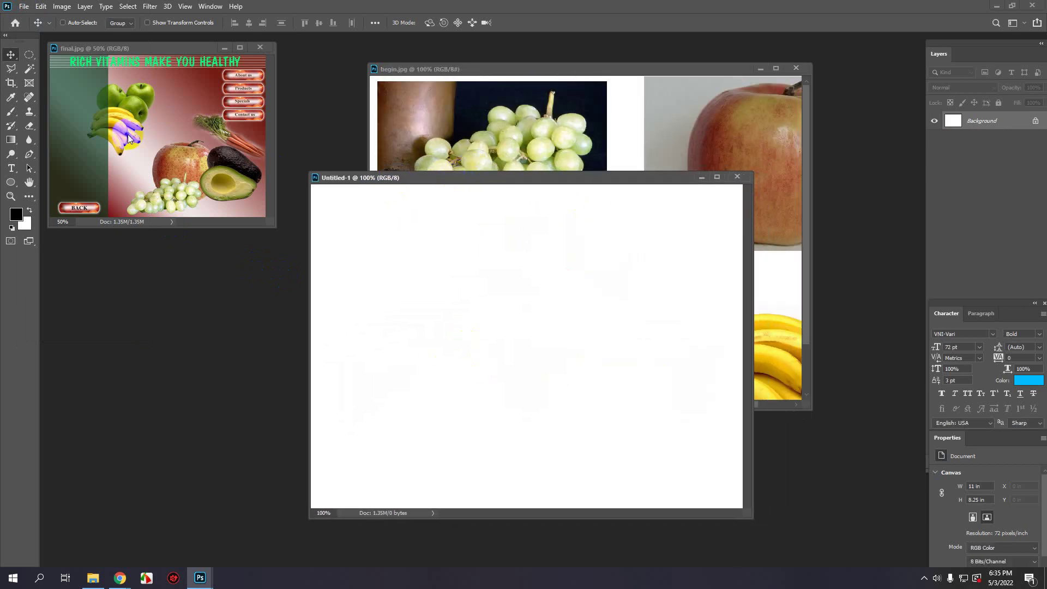
# Step: Check the image size of final.jpg in centimeters, including its width, height and resolution
pyautogui.click(89, 48)
pyautogui.click(61, 6)
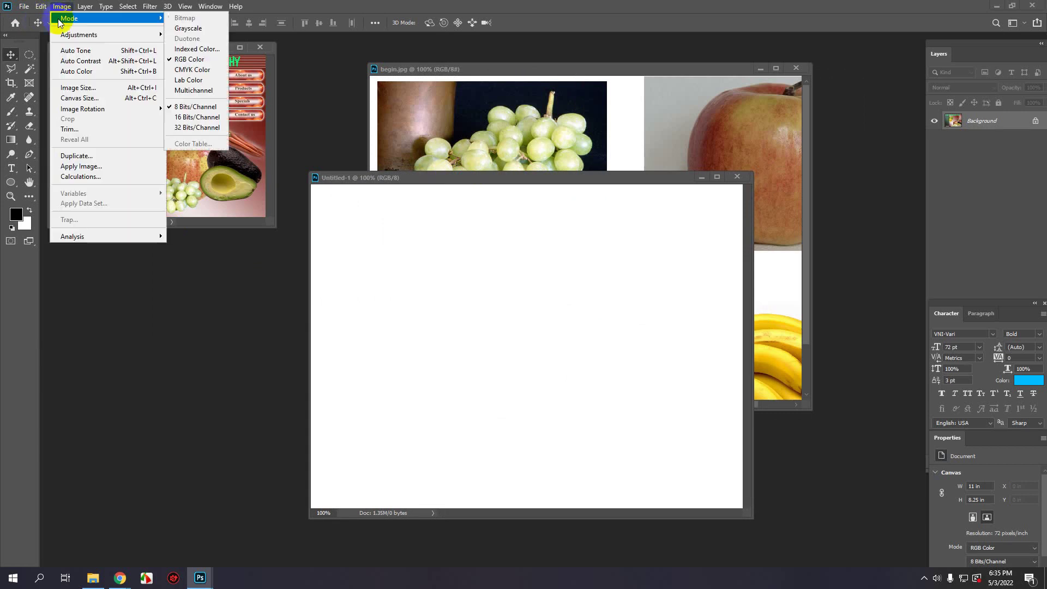
pyautogui.click(85, 87)
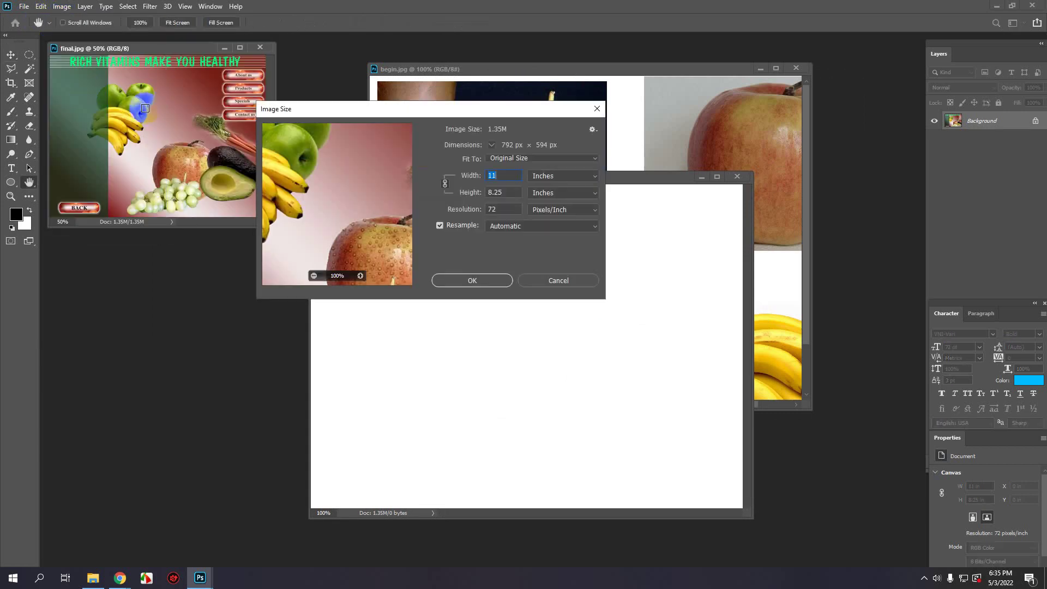
pyautogui.click(552, 175)
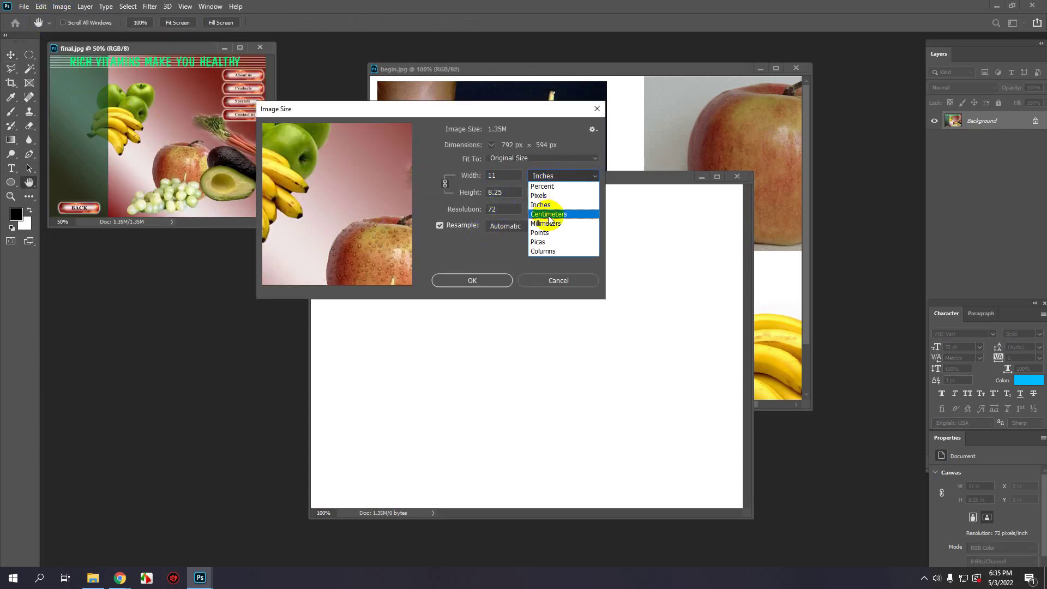
pyautogui.click(550, 211)
pyautogui.click(458, 177)
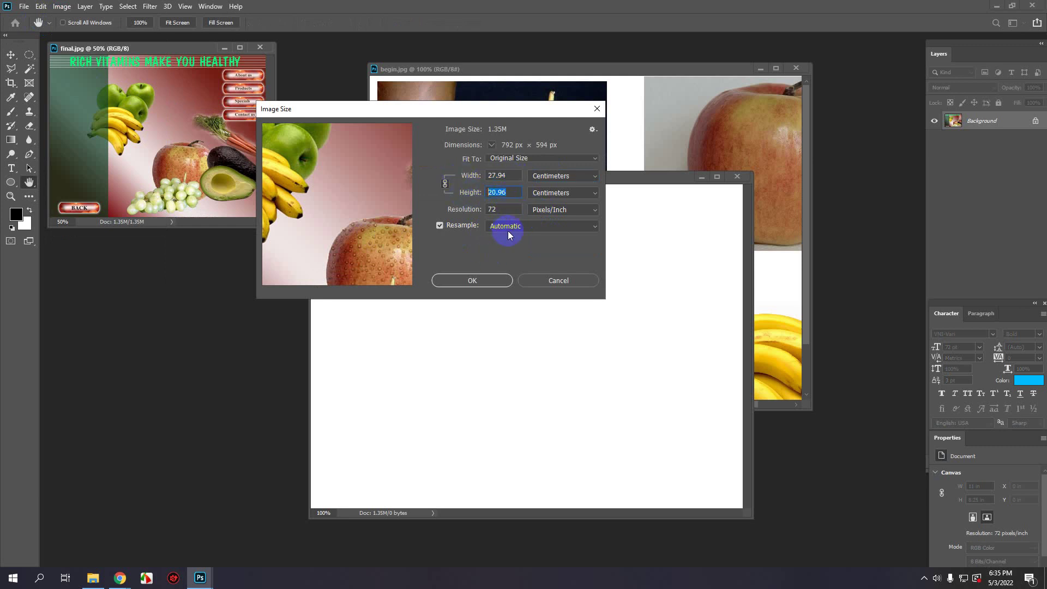
pyautogui.click(526, 279)
pyautogui.click(23, 9)
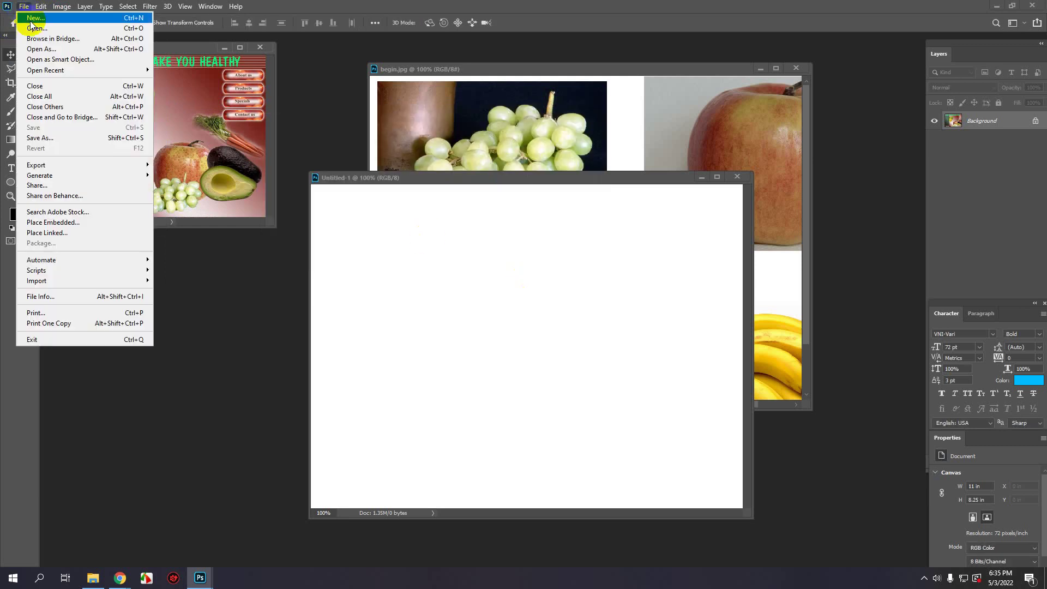
pyautogui.click(30, 19)
pyautogui.click(538, 212)
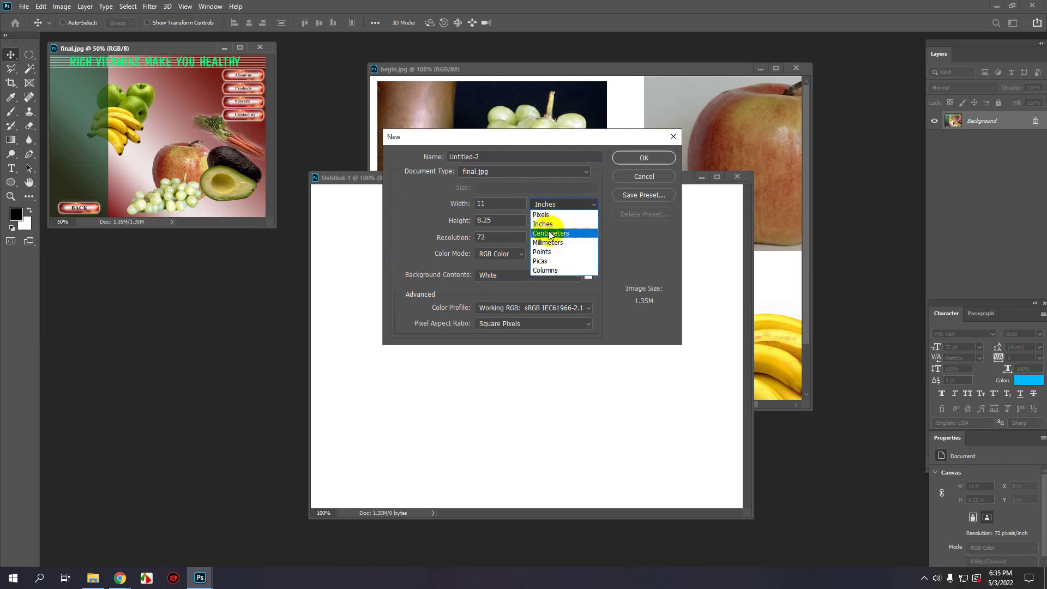
pyautogui.click(544, 233)
pyautogui.doubleClick(485, 221)
pyautogui.doubleClick(485, 236)
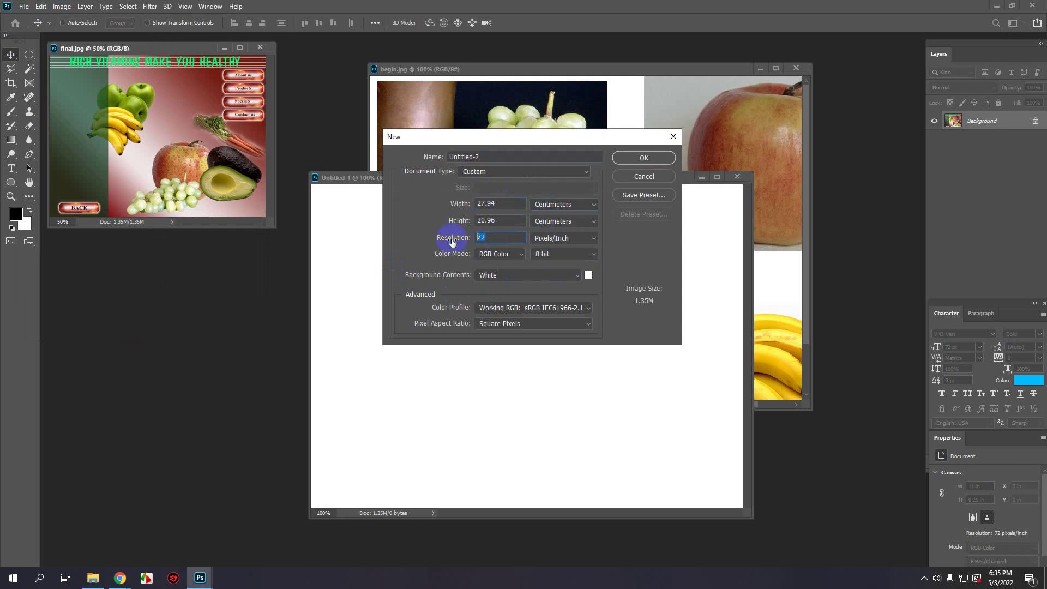
pyautogui.click(644, 176)
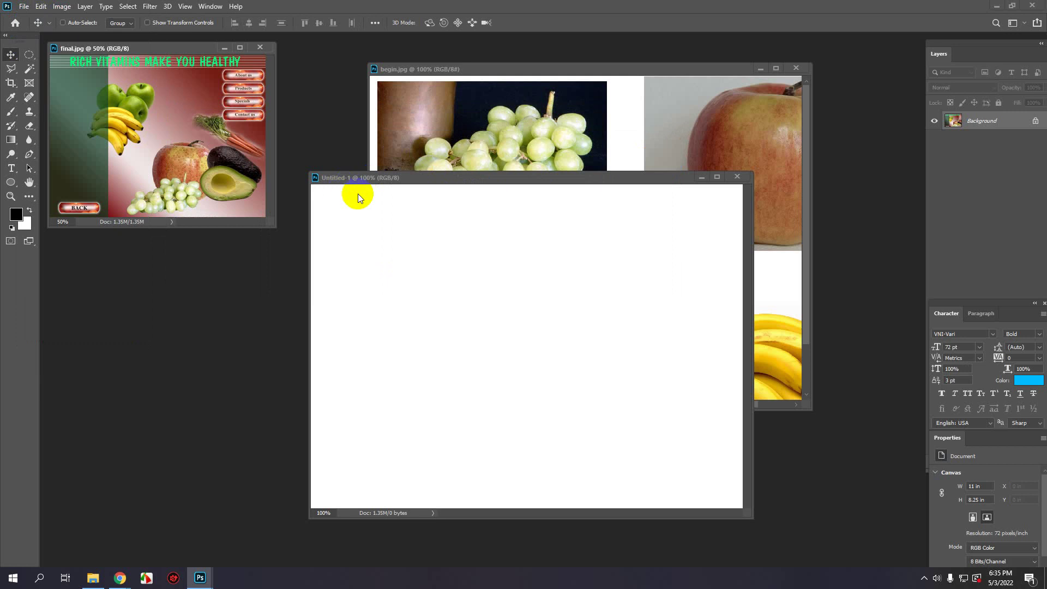
pyautogui.click(924, 578)
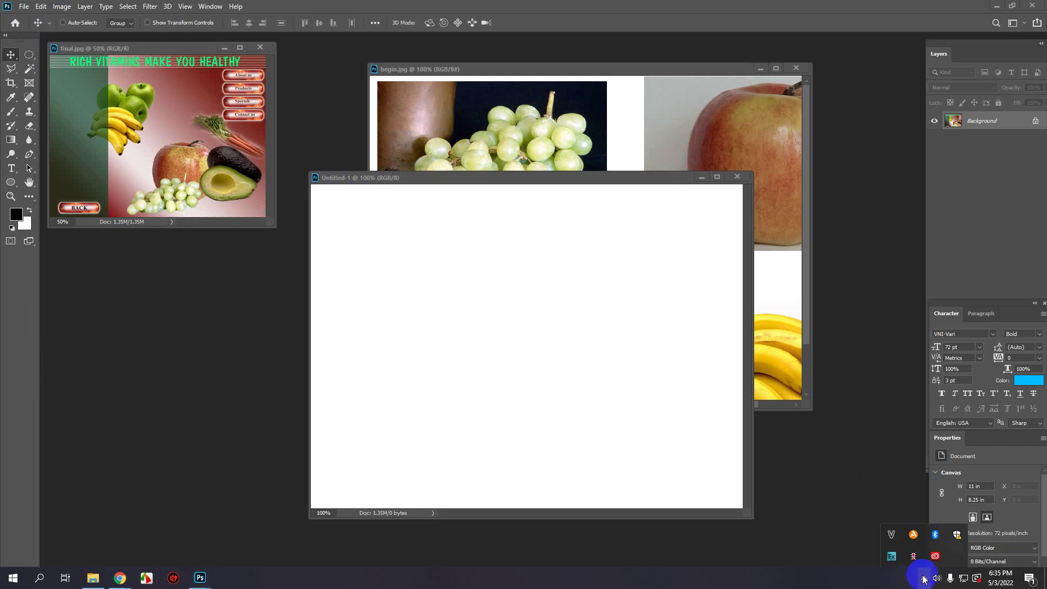
pyautogui.click(447, 227)
pyautogui.moveTo(480, 179)
pyautogui.mouseDown()
pyautogui.moveTo(471, 190)
pyautogui.moveTo(473, 172)
pyautogui.mouseUp()
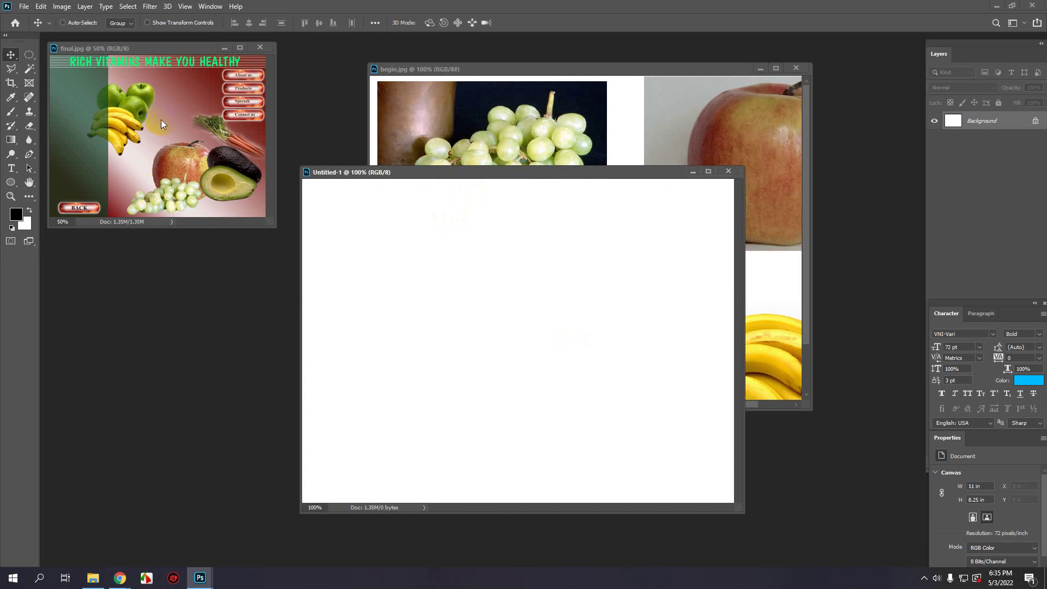
pyautogui.moveTo(162, 121)
pyautogui.mouseDown()
pyautogui.moveTo(258, 240)
pyautogui.moveTo(265, 224)
pyautogui.moveTo(47, 196)
pyautogui.mouseUp()
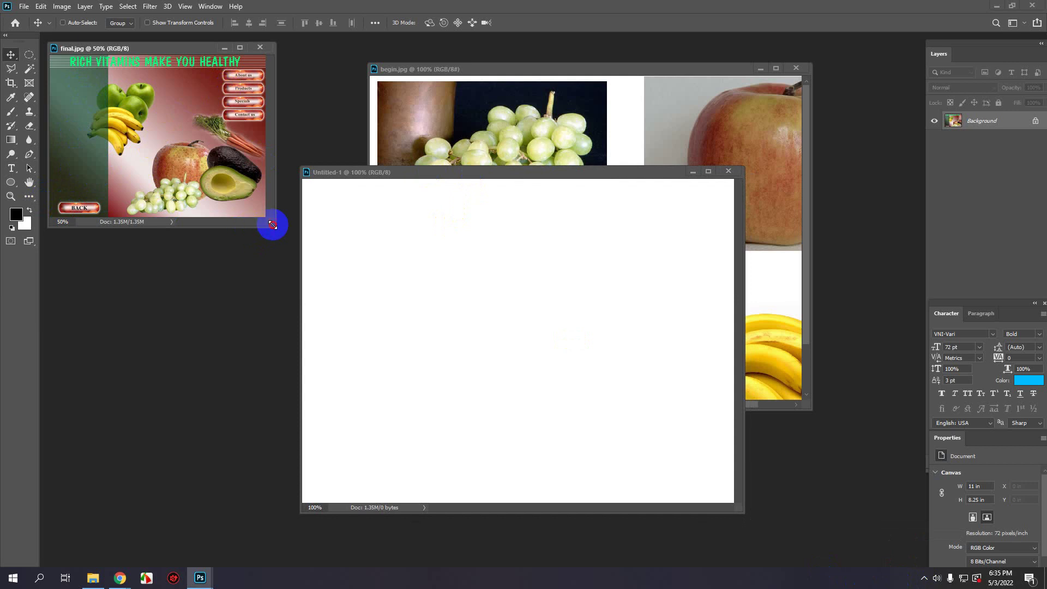
# Step: Enlarge the final.jpg window and set the foreground color to dark red 6d1f13, sampled from that image's upper edge
pyautogui.moveTo(276, 227); pyautogui.dragTo(462, 384)
pyautogui.scroll(4, 248, 241)
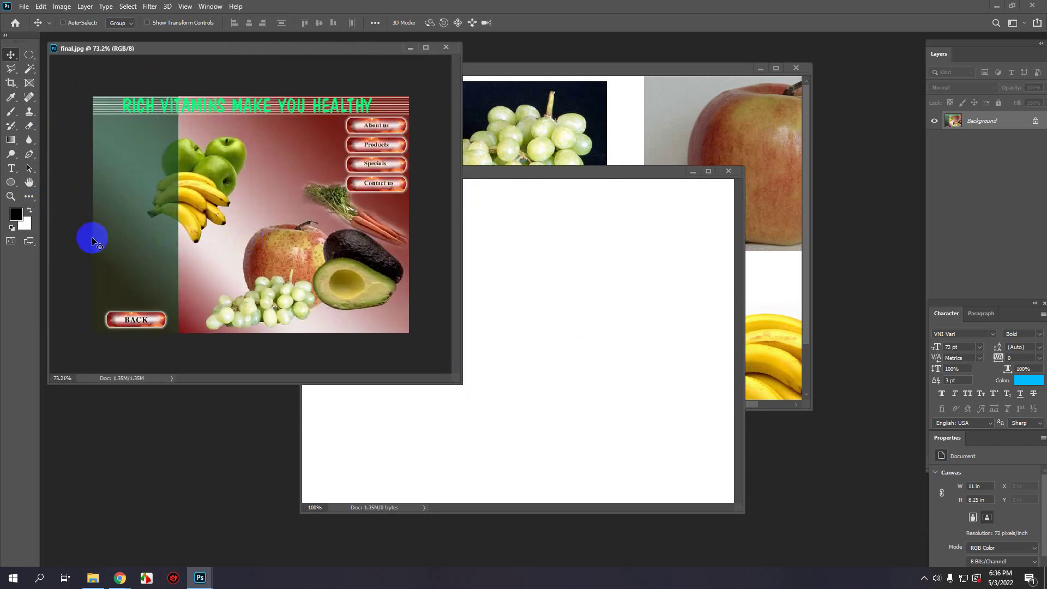
pyautogui.moveTo(93, 241); pyautogui.dragTo(55, 240)
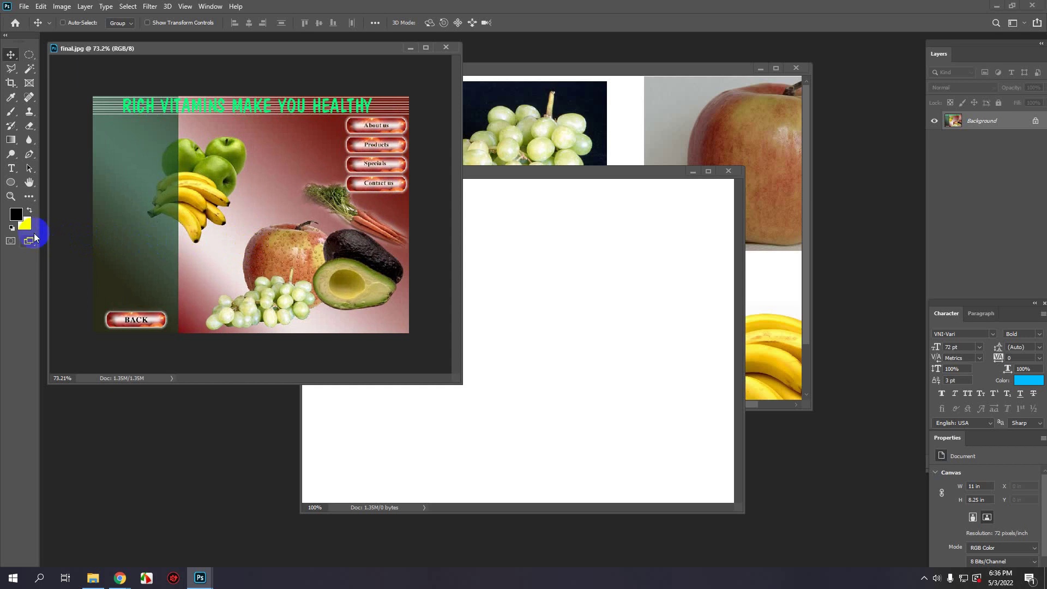
pyautogui.click(16, 214)
pyautogui.click(415, 100)
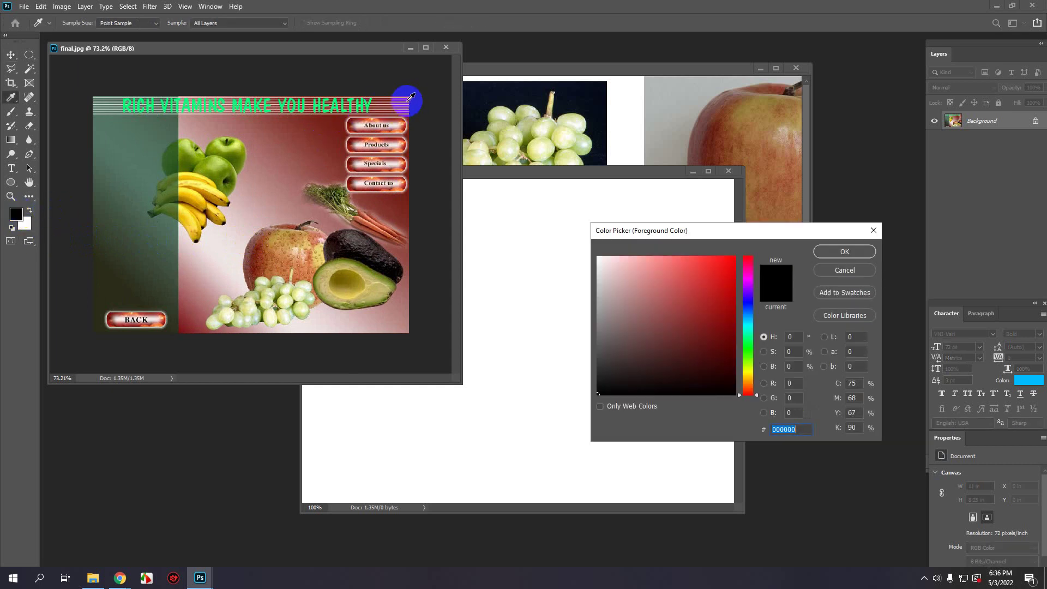
pyautogui.moveTo(412, 113); pyautogui.dragTo(411, 112)
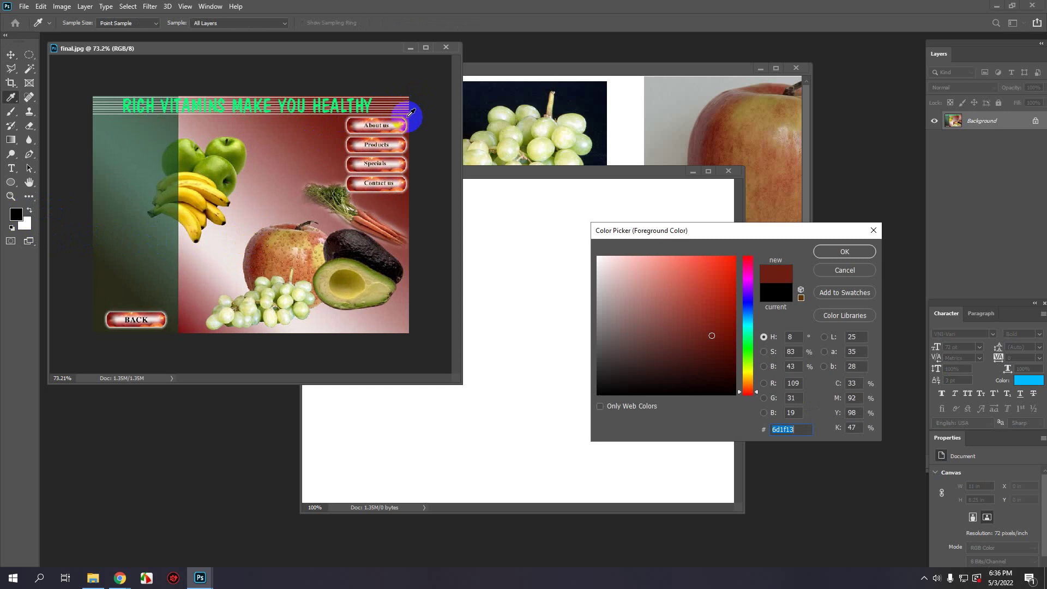
pyautogui.click(851, 251)
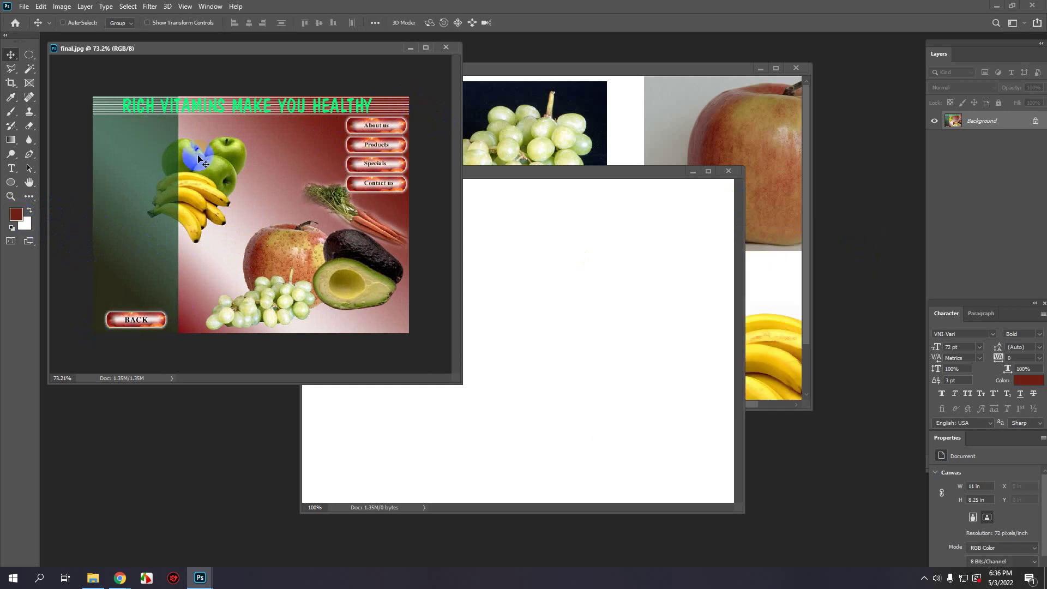
# Step: Shrink the final.jpg window, float the Layers panel, and fit the whole final.jpg image into its window
pyautogui.moveTo(453, 380); pyautogui.dragTo(271, 286)
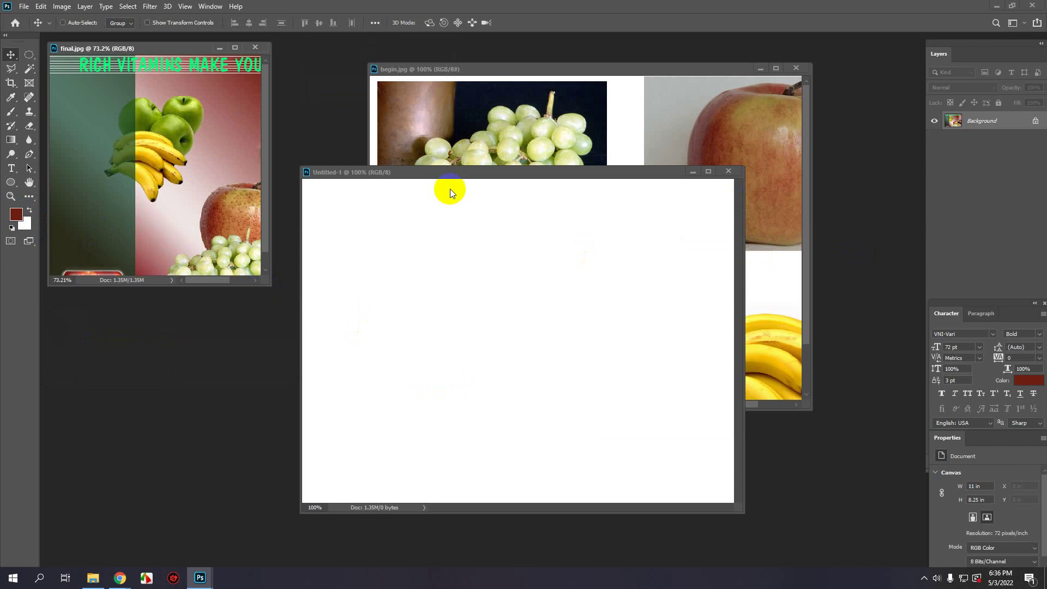
pyautogui.moveTo(449, 172)
pyautogui.mouseDown()
pyautogui.moveTo(425, 174)
pyautogui.moveTo(463, 178)
pyautogui.mouseUp()
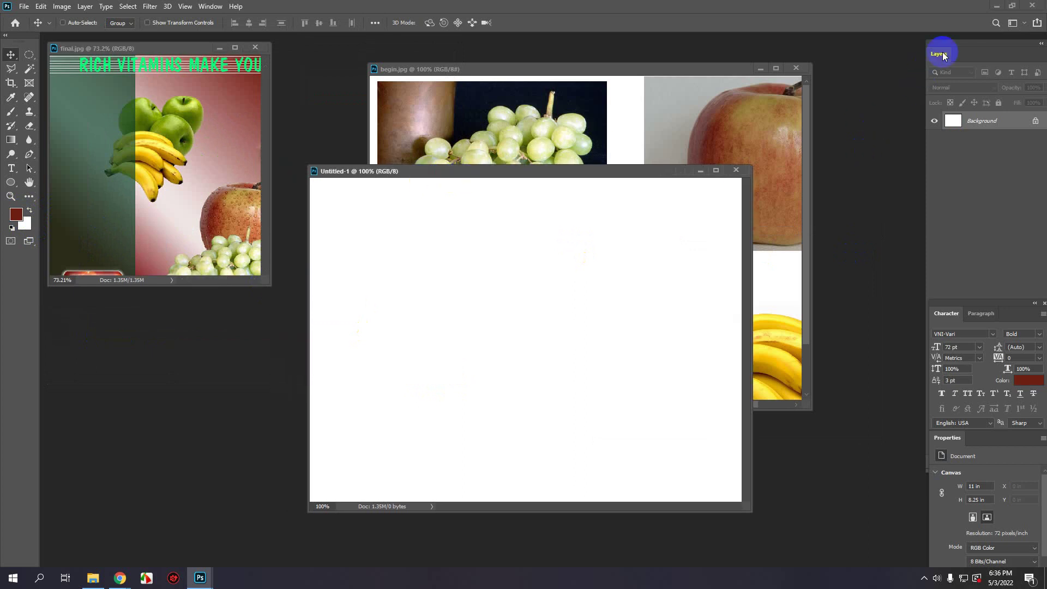
pyautogui.moveTo(941, 53); pyautogui.dragTo(928, 48)
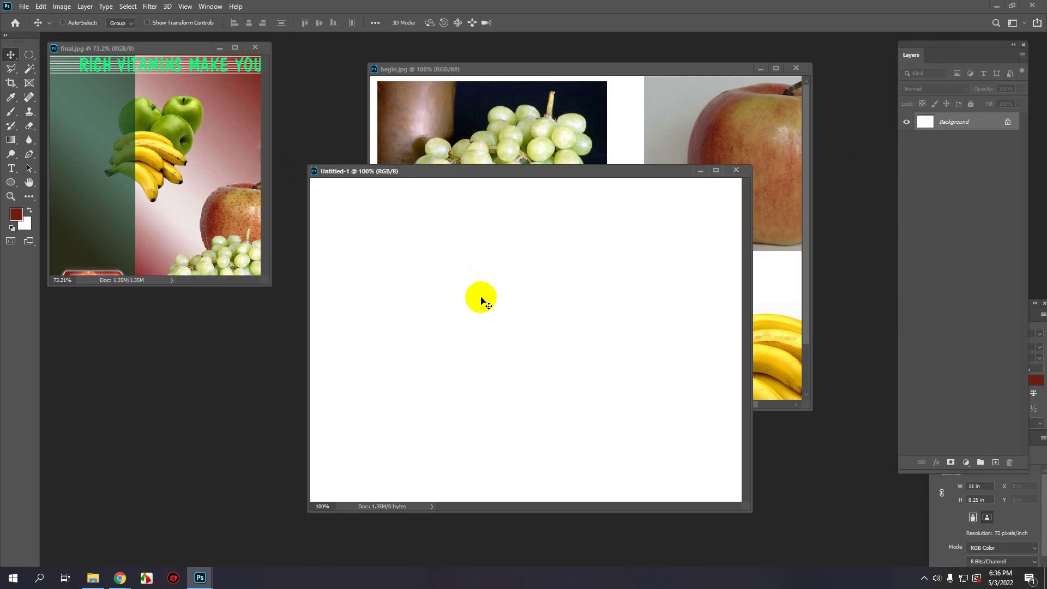
pyautogui.click(200, 213)
pyautogui.hotkey('ctrl', '0')
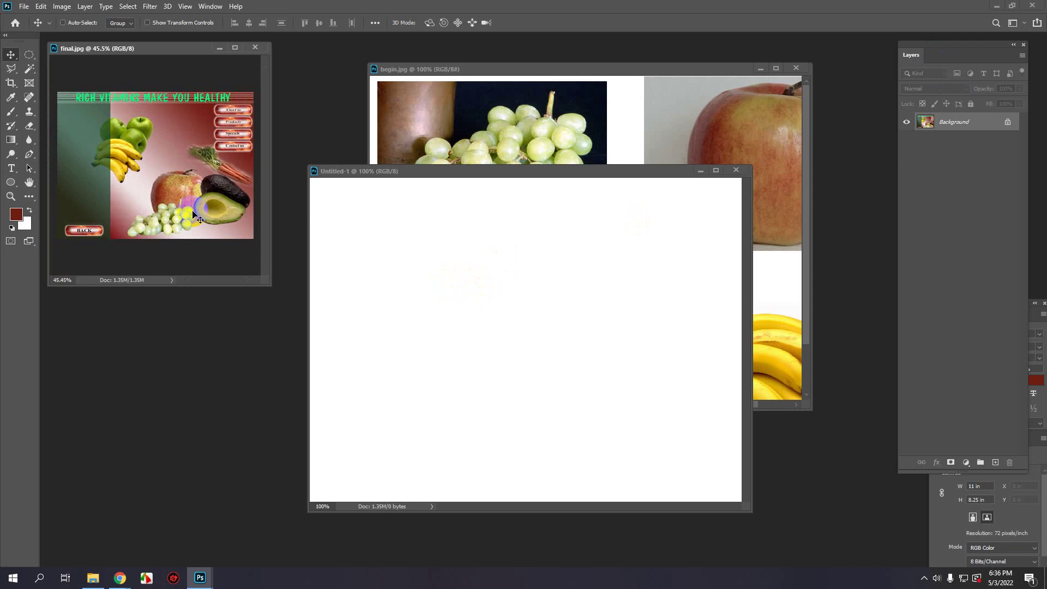
# Step: Edit the Gradient tool's Foreground to Background gradient, moving its end color and opacity stops to about 52%
pyautogui.click(10, 142)
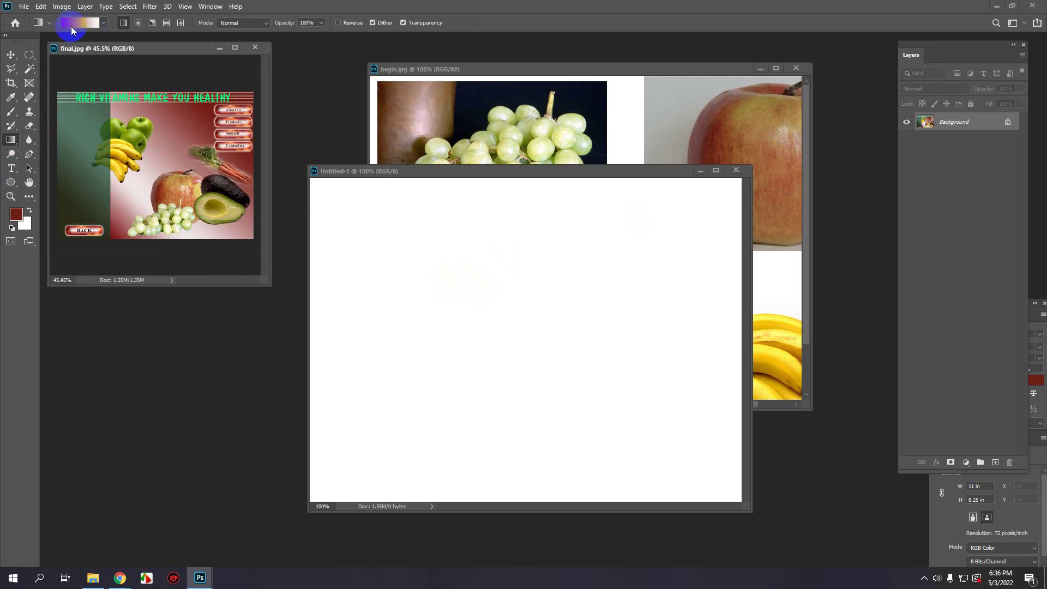
pyautogui.press('.')
pyautogui.click(83, 24)
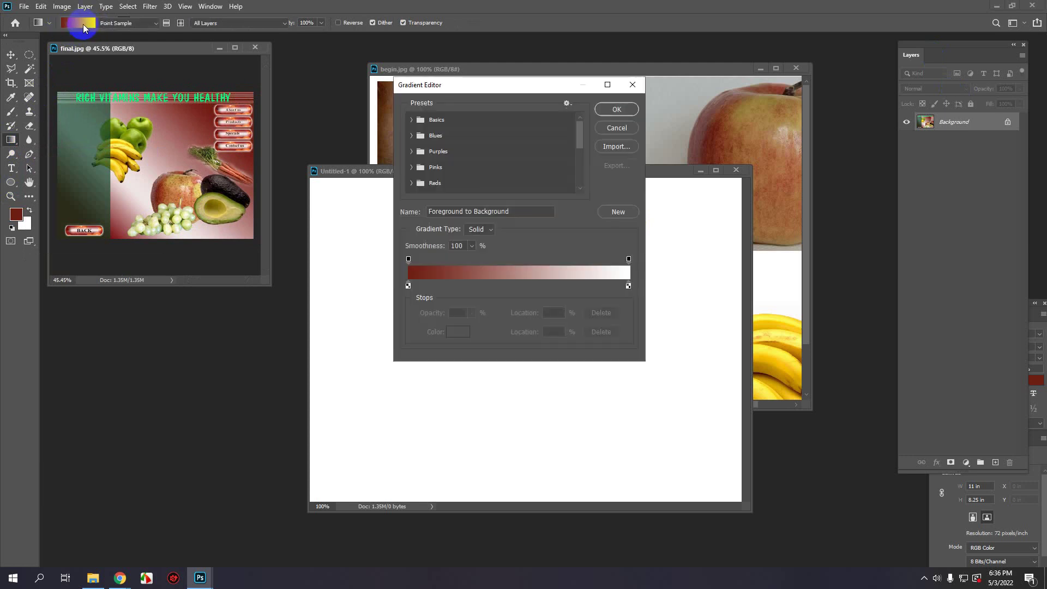
pyautogui.click(627, 286)
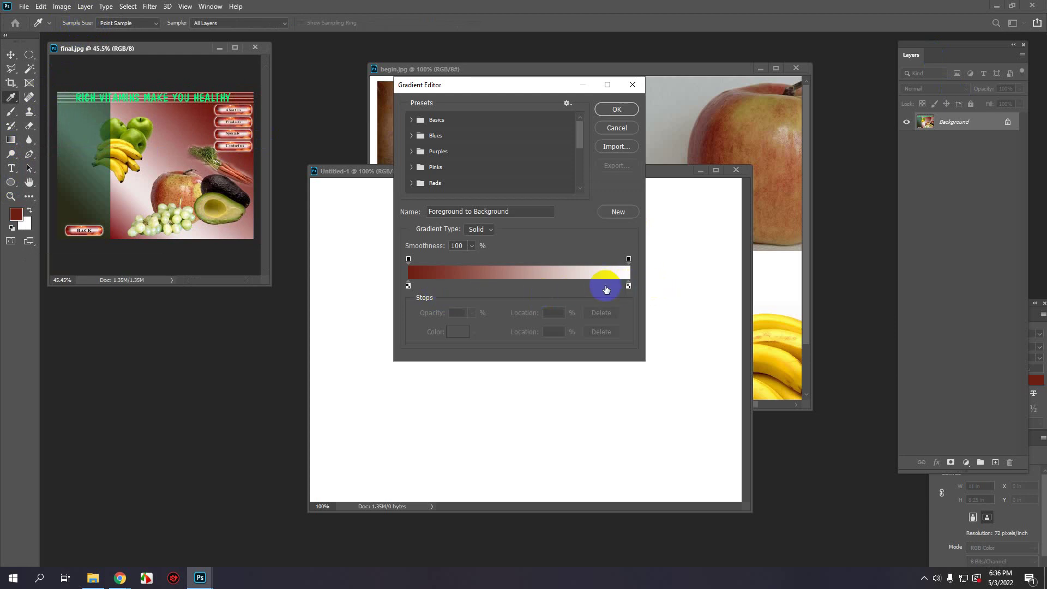
pyautogui.click(627, 287)
pyautogui.moveTo(628, 287); pyautogui.dragTo(523, 286)
pyautogui.click(629, 260)
pyautogui.moveTo(628, 261); pyautogui.dragTo(523, 261)
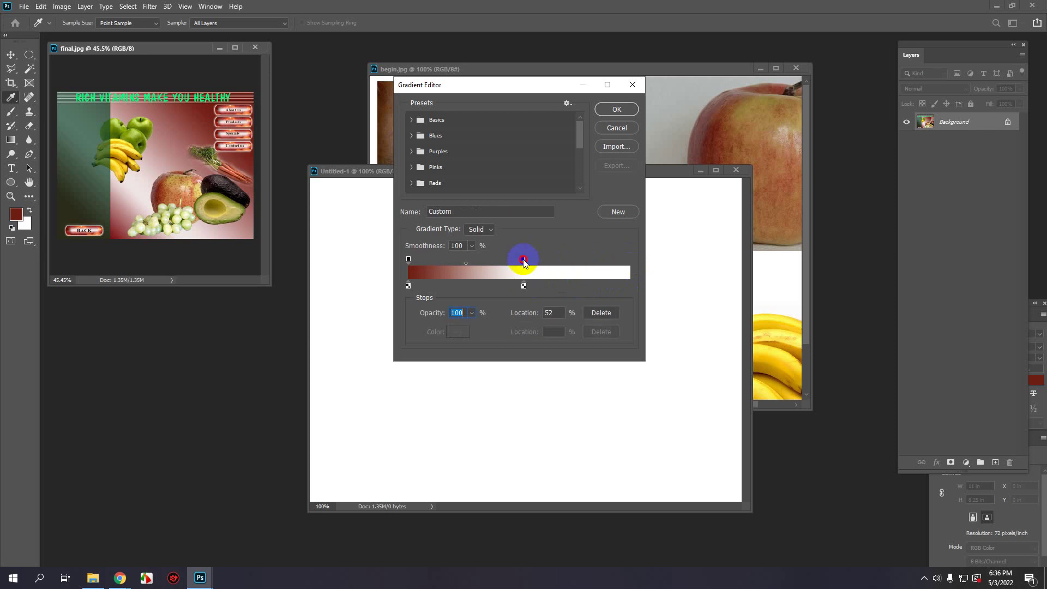
# Step: Add color and opacity stops at the gradient's 100% end, and shift the middle color stop to 51% and opacity stop to 50%
pyautogui.click(627, 286)
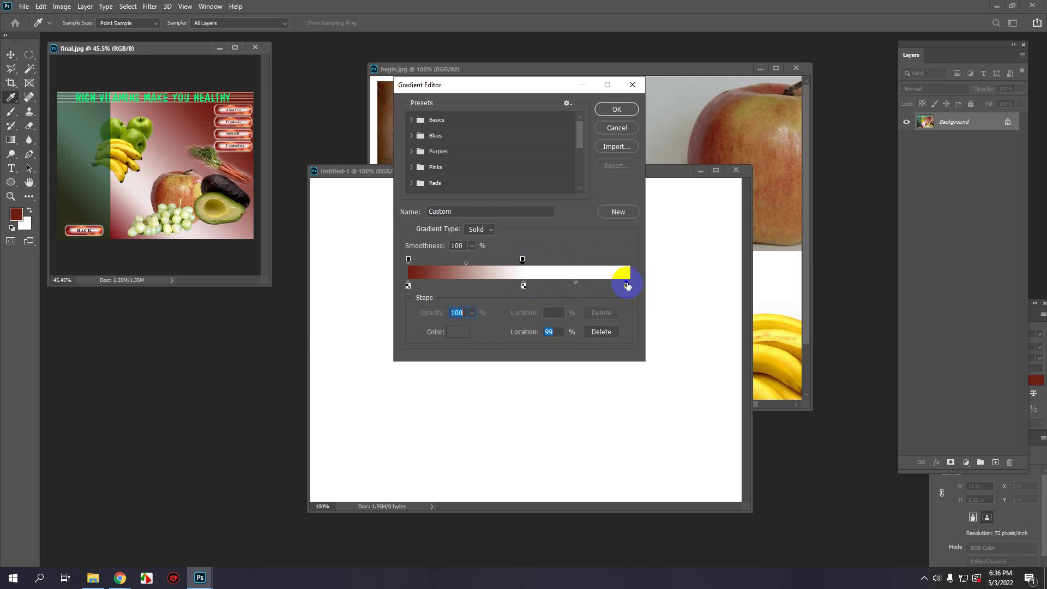
pyautogui.click(629, 261)
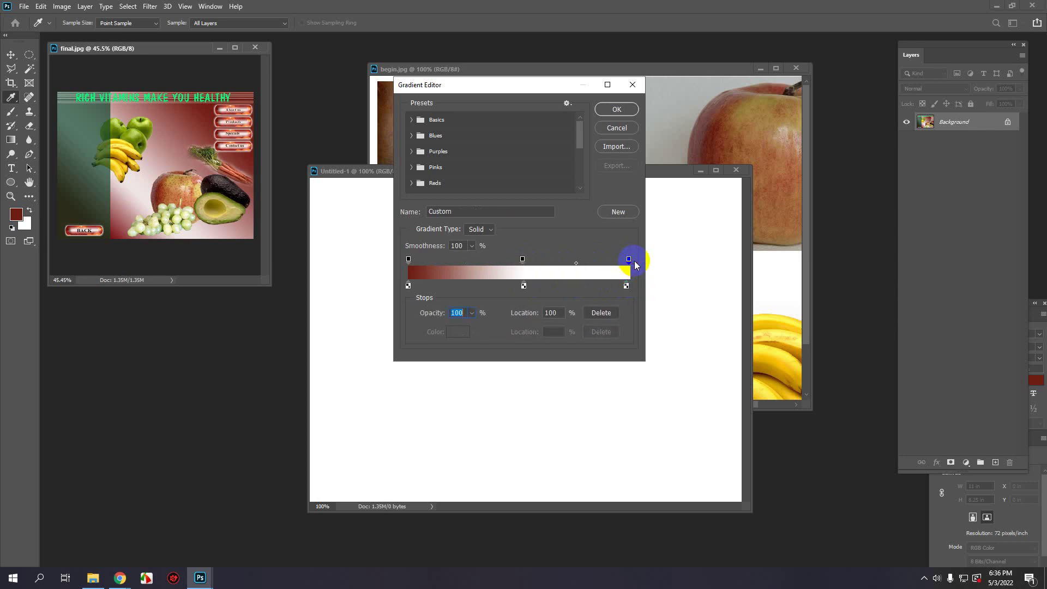
pyautogui.click(627, 287)
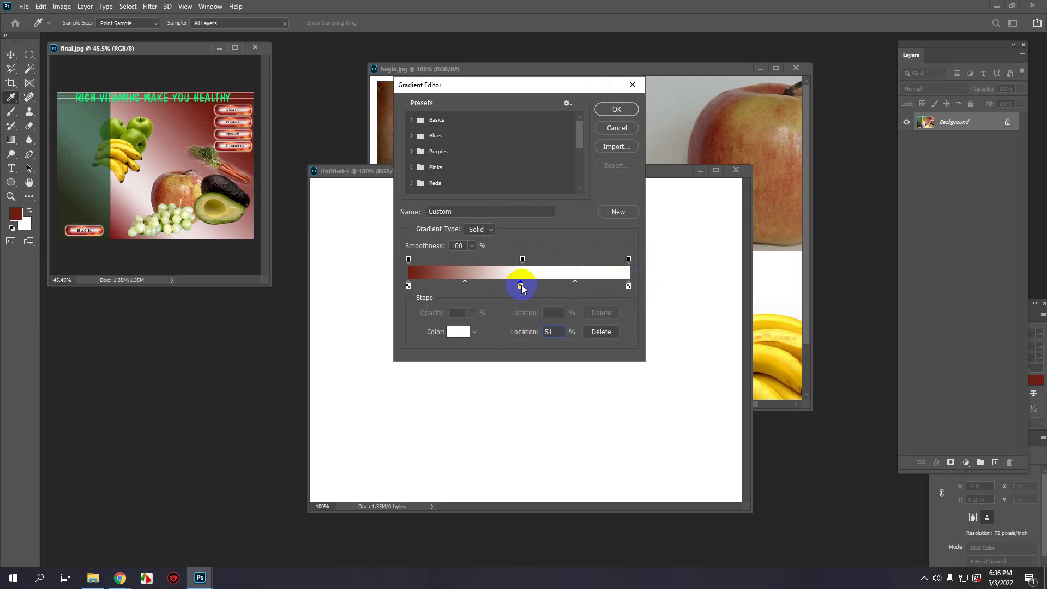
pyautogui.moveTo(522, 260); pyautogui.dragTo(519, 259)
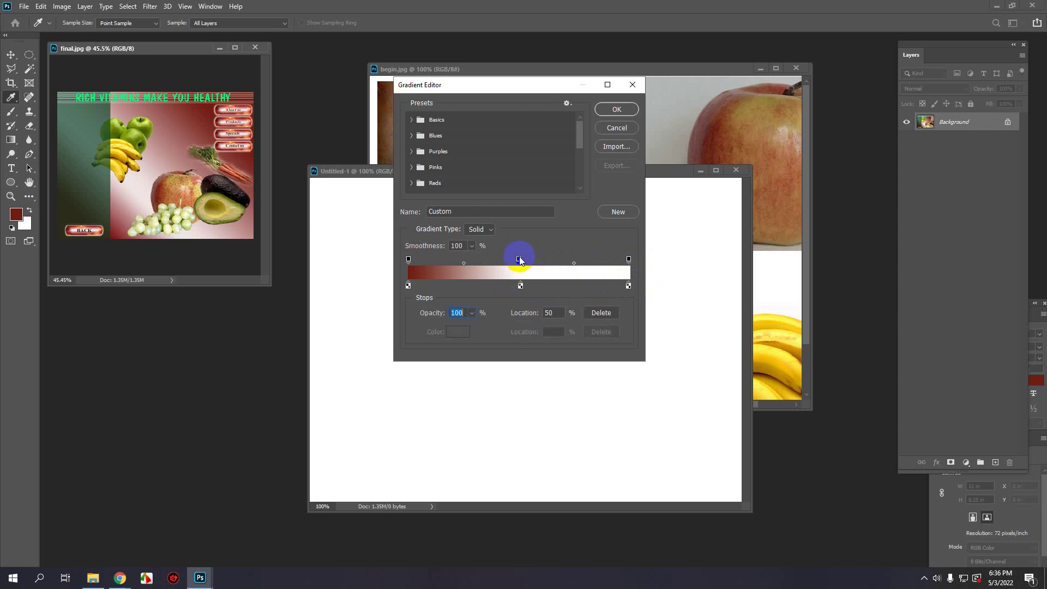
# Step: Set the color of the gradient's 100% color stop to the foreground color
pyautogui.click(629, 286)
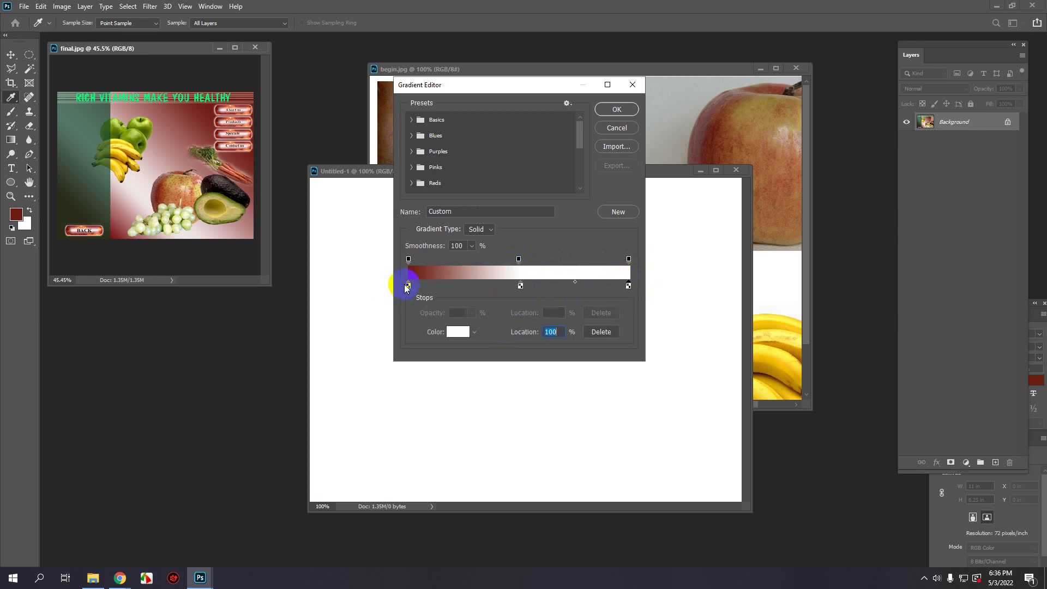
pyautogui.click(475, 332)
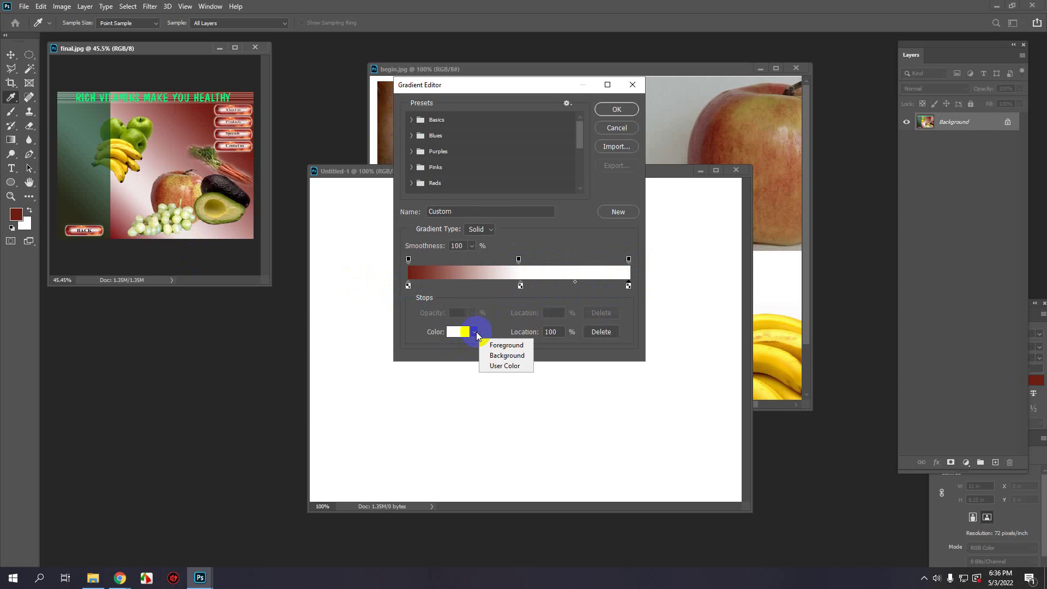
pyautogui.click(503, 355)
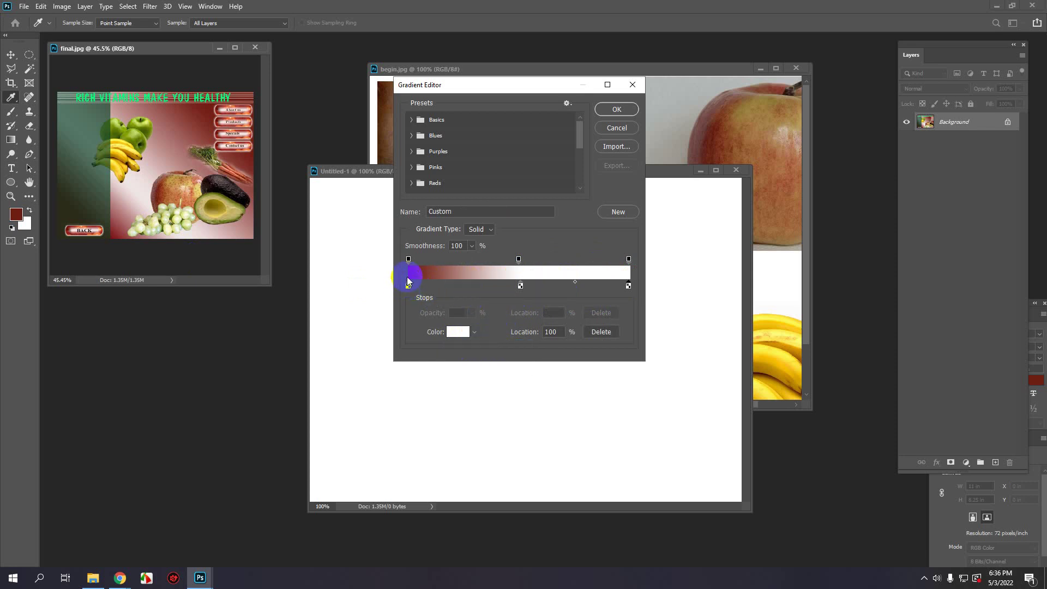
pyautogui.click(628, 286)
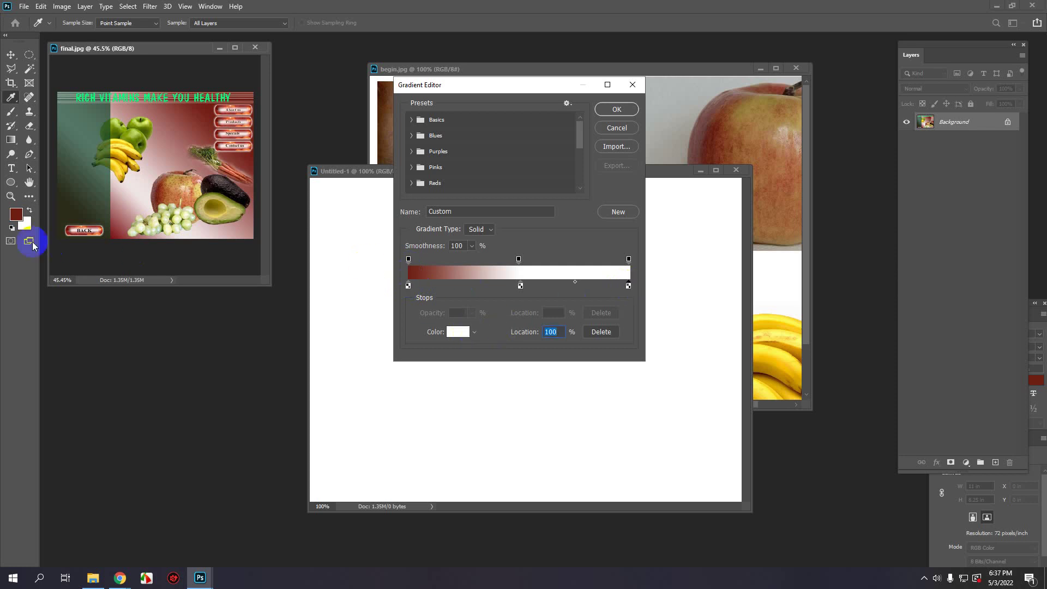
pyautogui.click(325, 319)
pyautogui.click(476, 336)
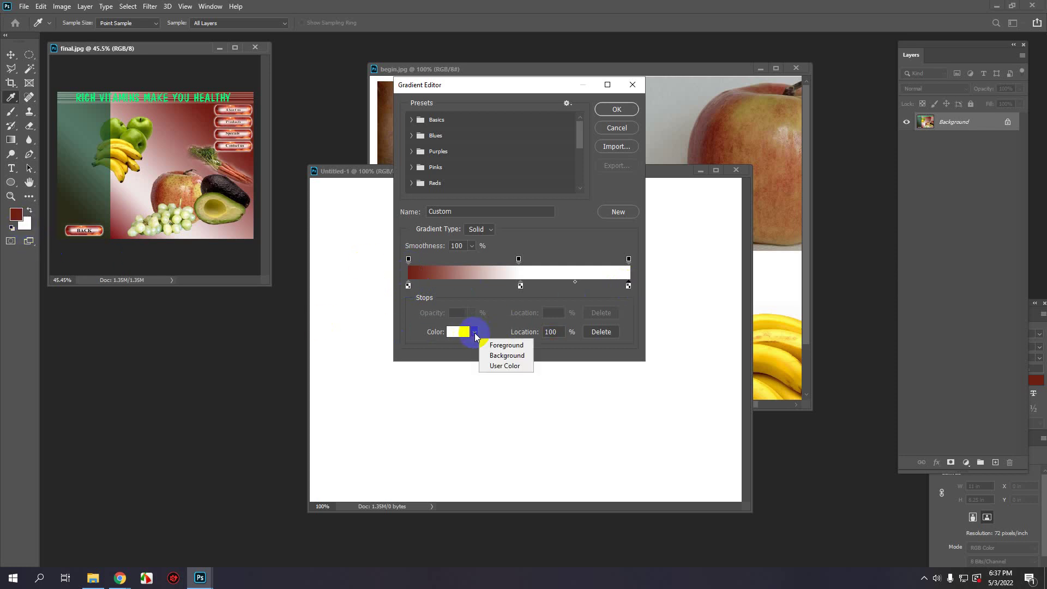
pyautogui.click(492, 345)
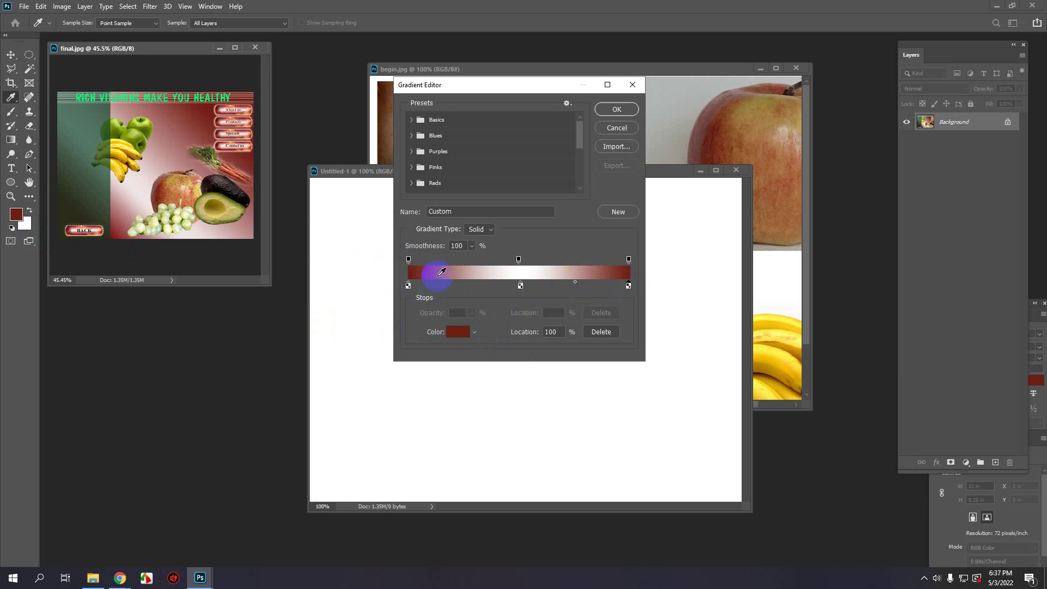
# Step: Position the gradient's white middle color stop at 50% and accept the gradient
pyautogui.click(521, 286)
pyautogui.click(518, 285)
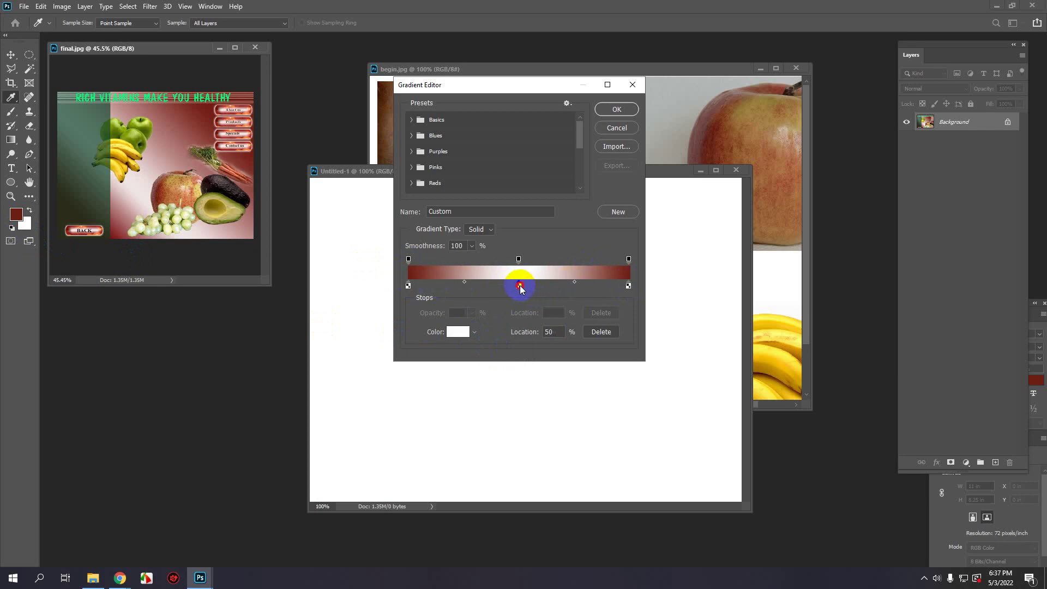
pyautogui.click(617, 109)
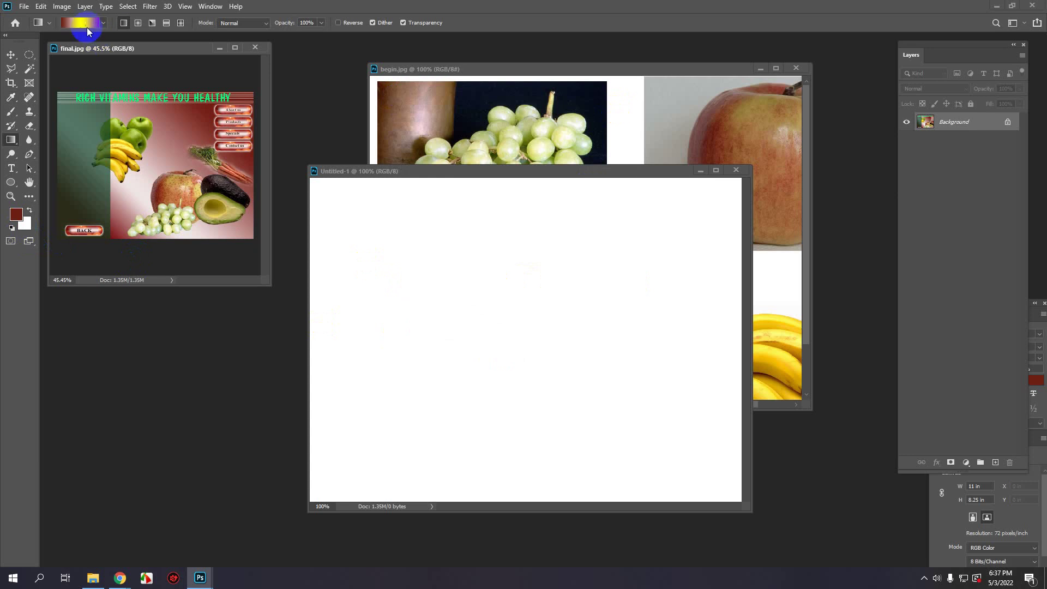
# Step: Try the gradient on the Untitled-1 canvas from its lower-left corner to its upper-right corner, and undo it
pyautogui.moveTo(337, 172); pyautogui.dragTo(335, 167)
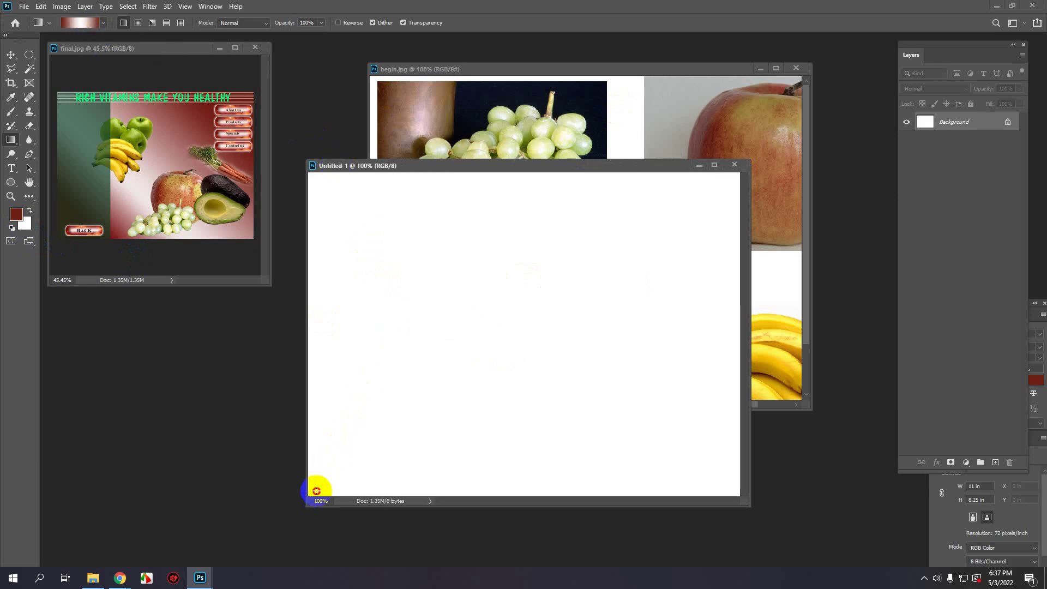
pyautogui.moveTo(312, 494); pyautogui.dragTo(737, 176)
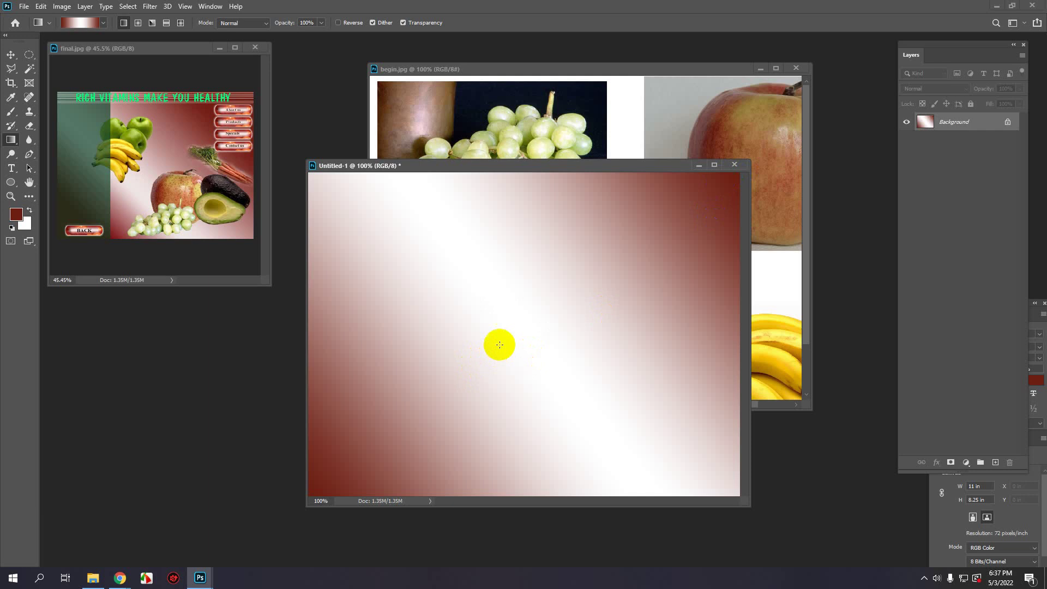
pyautogui.hotkey('ctrl', 'z')
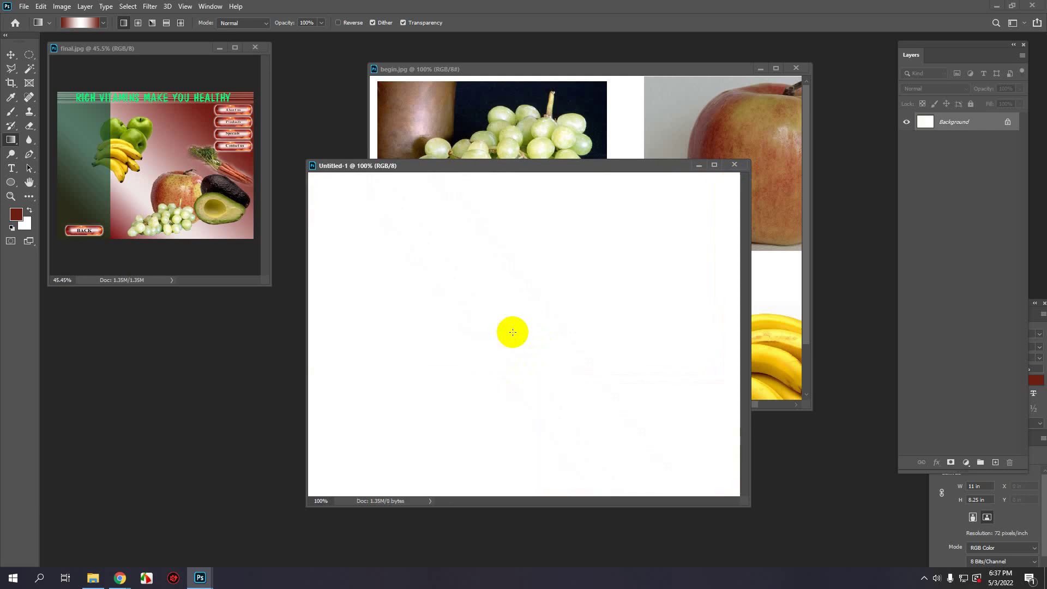
# Step: Narrow the gradient's white band by setting the first color midpoint to 74% and the second to about 35%
pyautogui.click(87, 23)
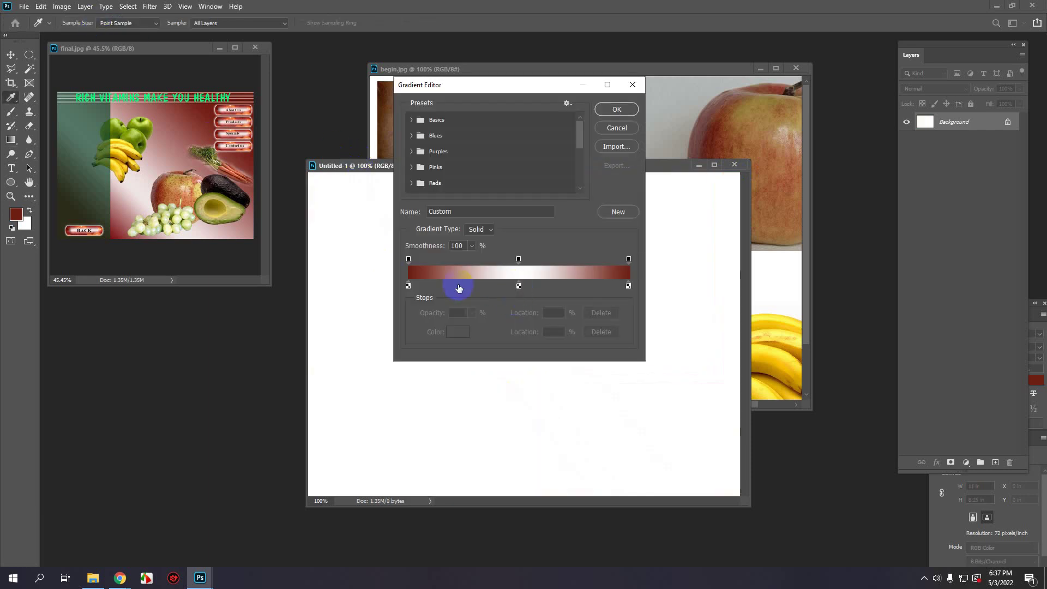
pyautogui.moveTo(517, 286)
pyautogui.mouseDown()
pyautogui.moveTo(509, 289)
pyautogui.moveTo(520, 287)
pyautogui.mouseUp()
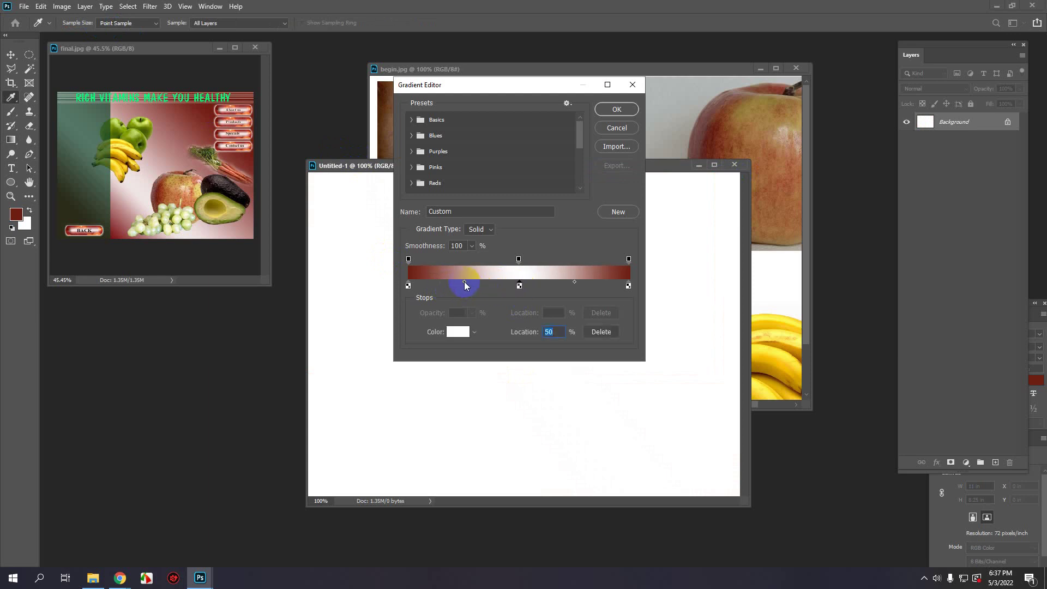
pyautogui.moveTo(464, 282); pyautogui.dragTo(491, 283)
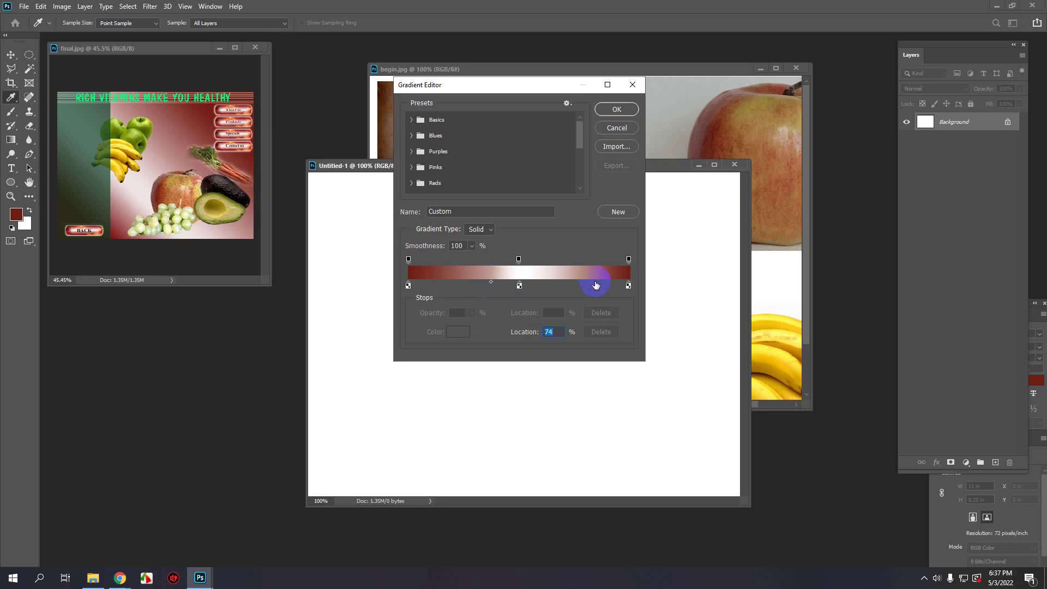
pyautogui.click(628, 285)
pyautogui.moveTo(574, 283); pyautogui.dragTo(556, 284)
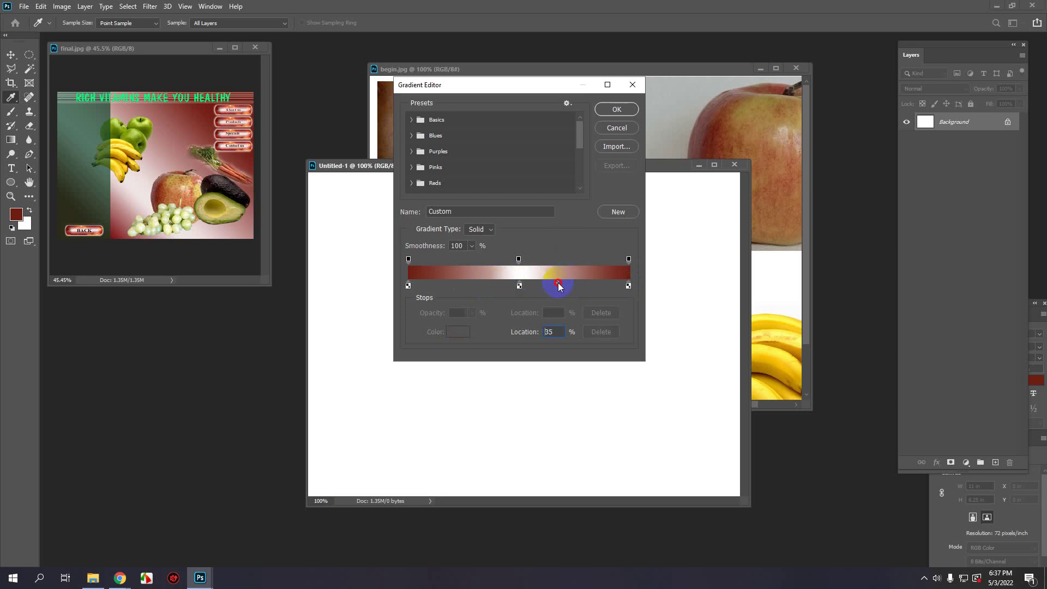
pyautogui.click(616, 109)
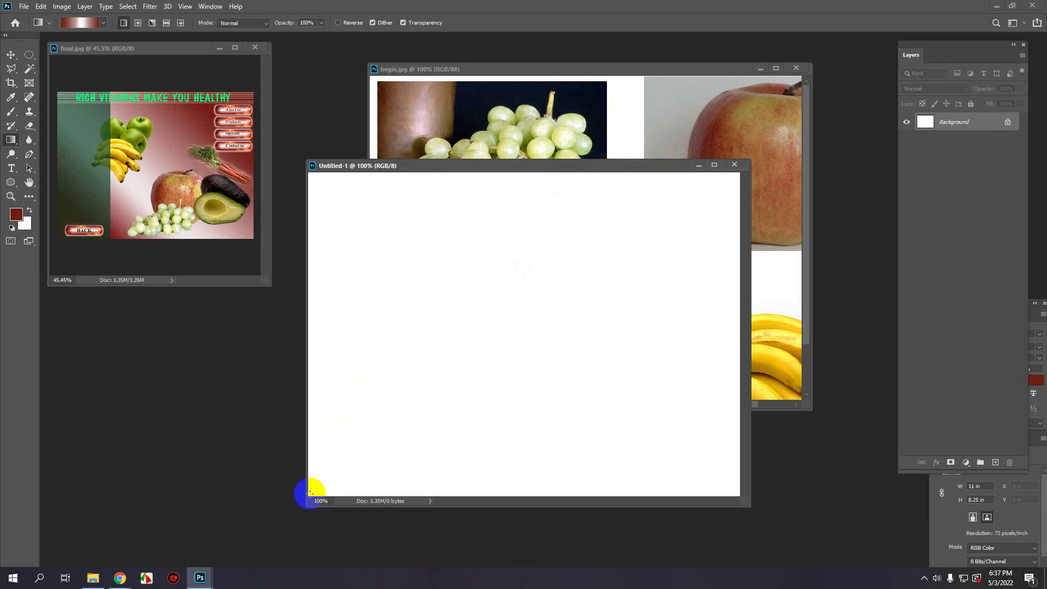
# Step: Try the narrowed gradient diagonally from the canvas's lower-left corner to near its upper-right corner, and undo it
pyautogui.moveTo(310, 494); pyautogui.dragTo(720, 188)
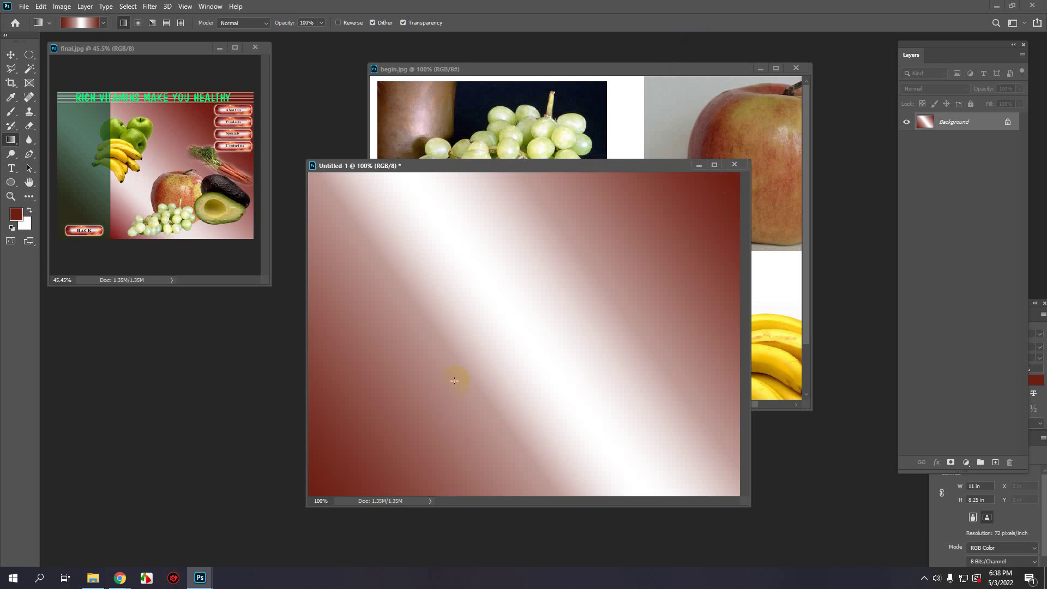
pyautogui.moveTo(468, 206); pyautogui.dragTo(579, 409)
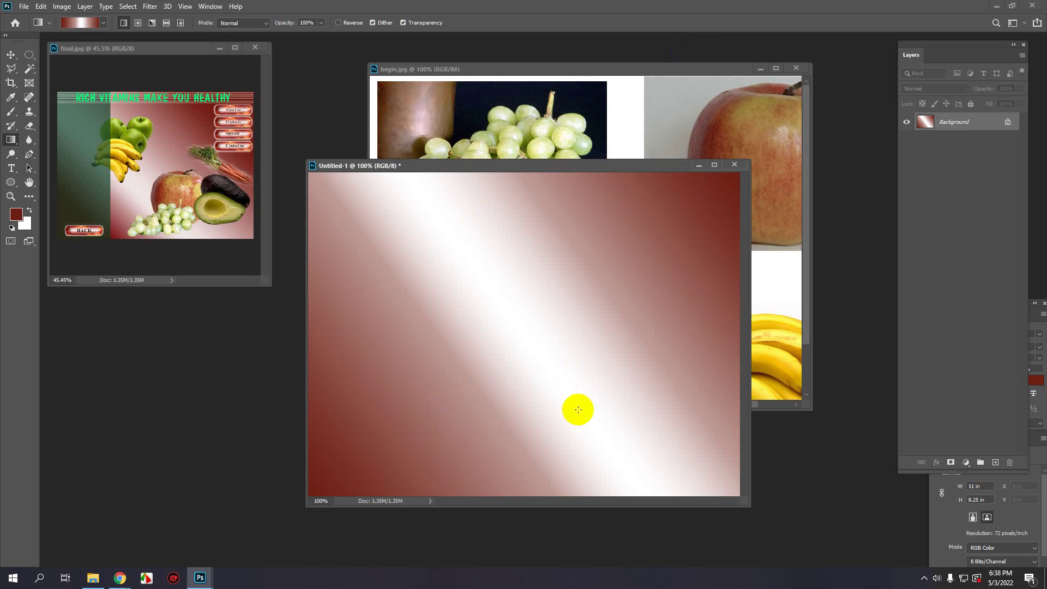
pyautogui.hotkey('ctrl', 'z')
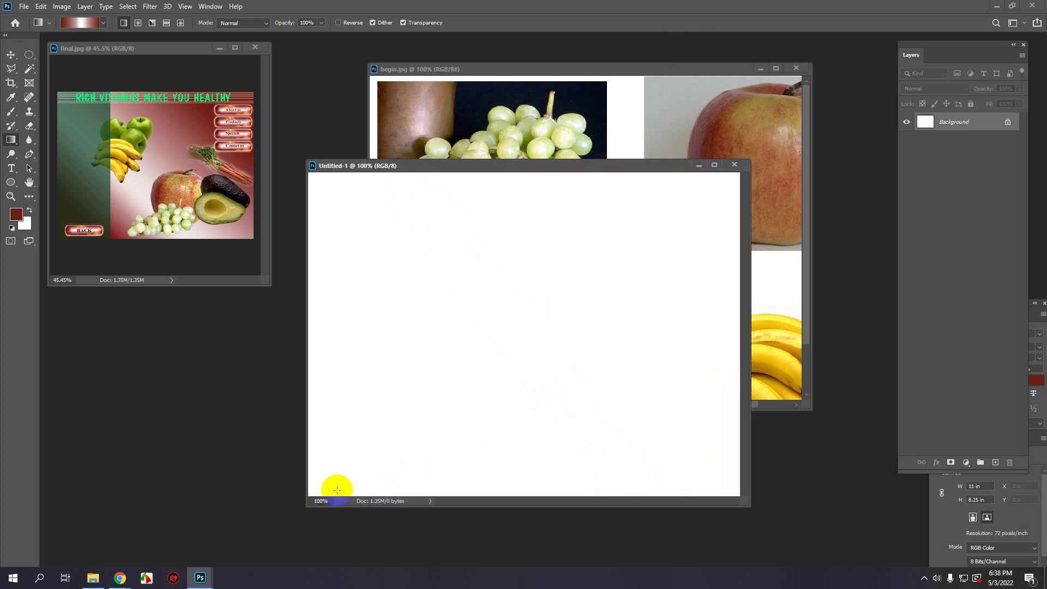
# Step: Fill the Background with the gradient from the canvas's lower-left corner to just right of its upper edge's middle, redoing the first attempt
pyautogui.moveTo(314, 492); pyautogui.dragTo(532, 173)
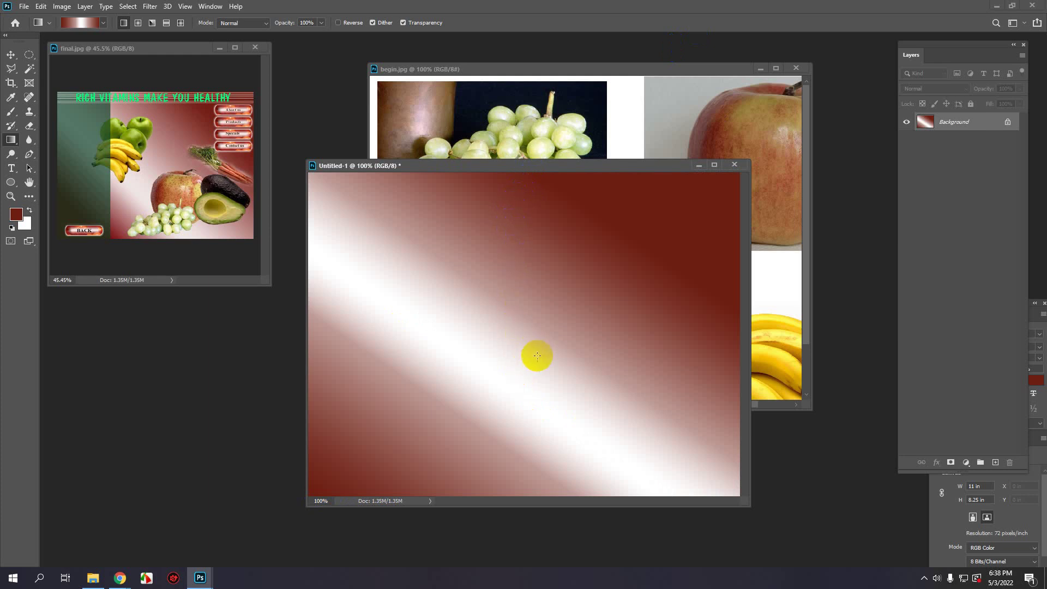
pyautogui.hotkey('ctrl', 'z')
pyautogui.moveTo(313, 493); pyautogui.dragTo(549, 173)
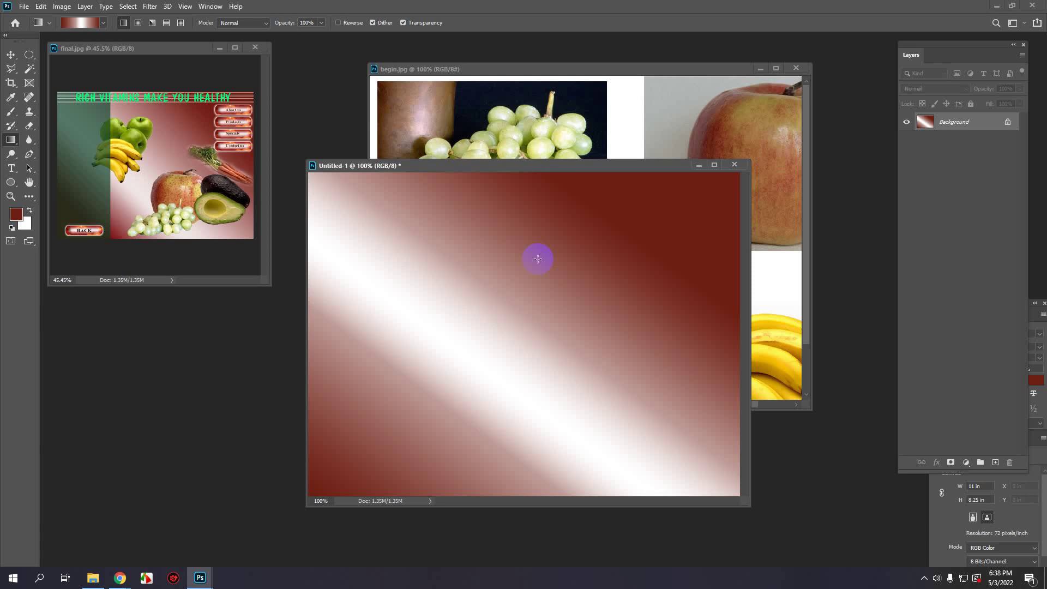
# Step: Switch to Chrome and like the latest message in the DE-BL013 group chat in Zalo Web
pyautogui.click(120, 578)
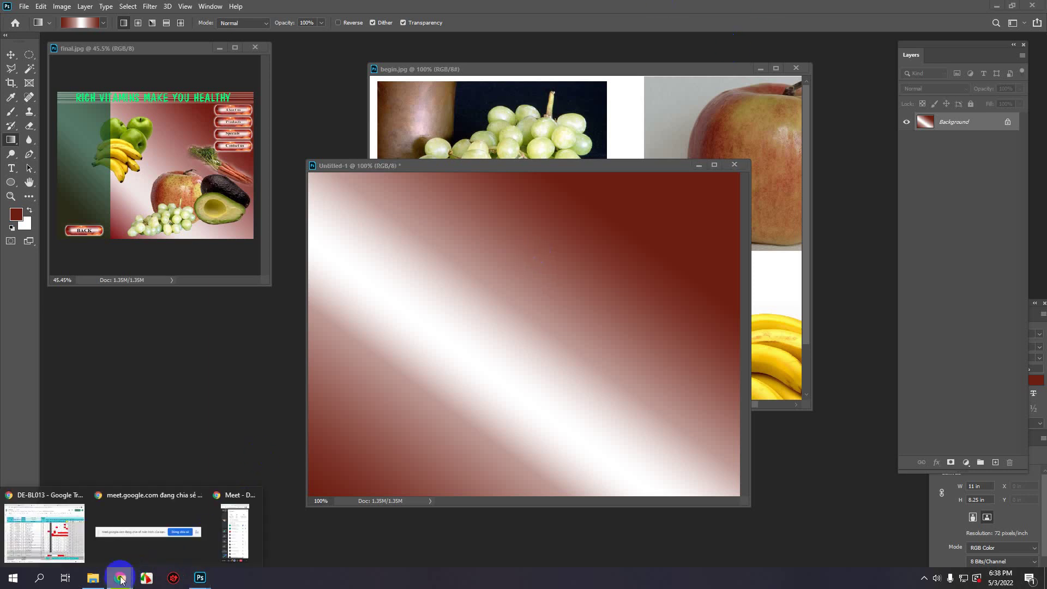
pyautogui.click(46, 523)
pyautogui.click(410, 14)
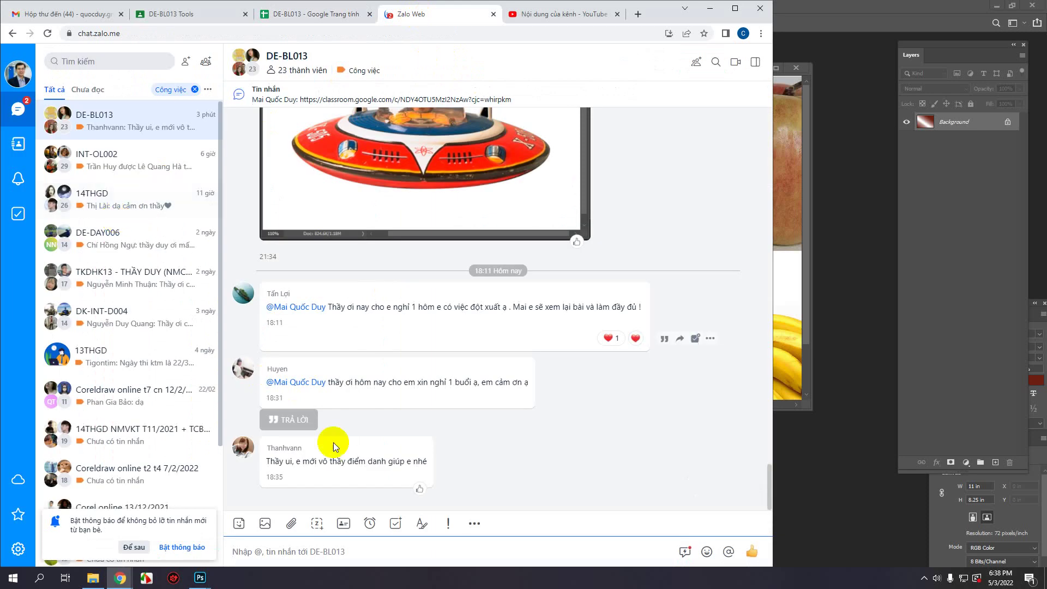
pyautogui.click(420, 489)
# Step: Enter P in cell Q21 of the DE-BL013 attendance spreadsheet to mark that student present on 5/3
pyautogui.click(311, 14)
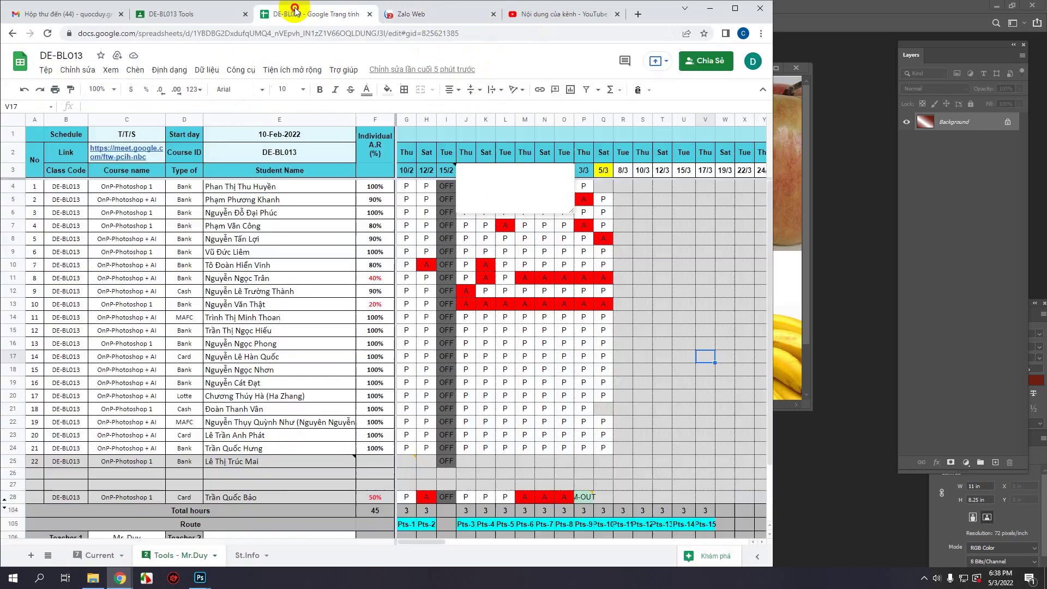
pyautogui.click(603, 410)
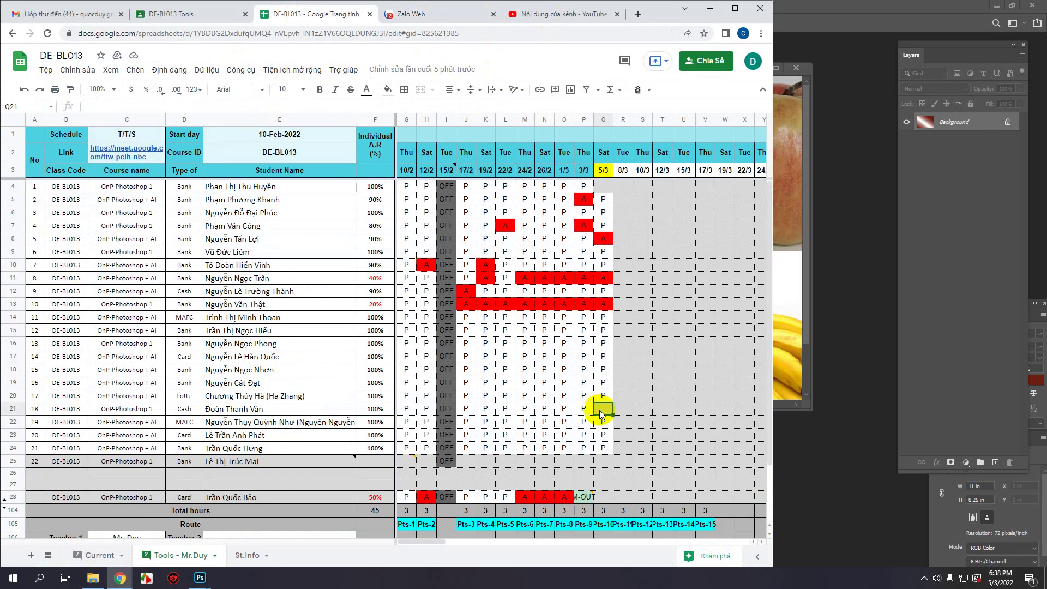
pyautogui.write('p')
pyautogui.press('BackSpace')
pyautogui.write('P')
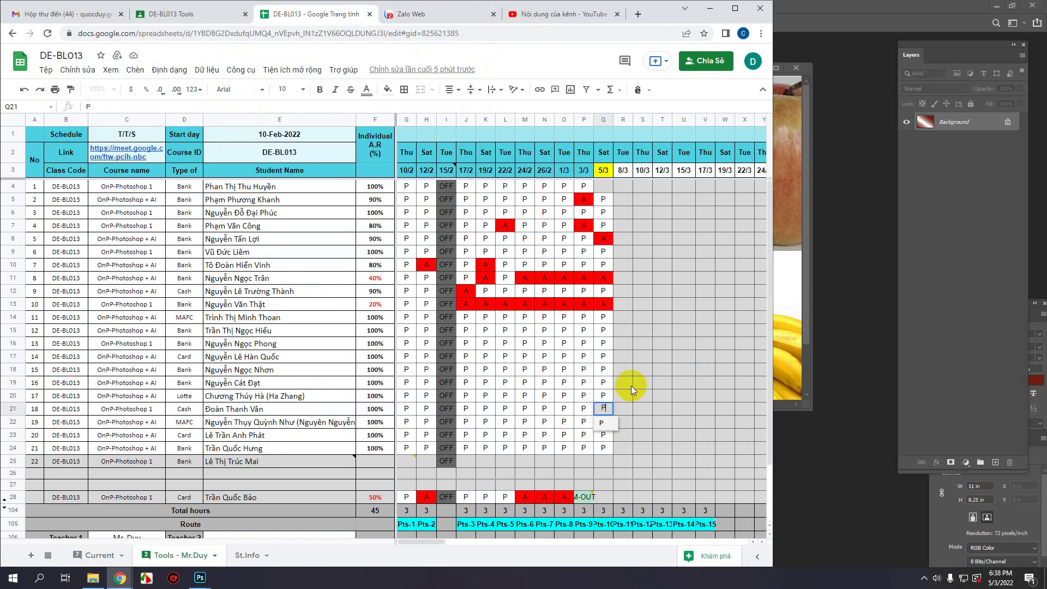
pyautogui.press('Return')
pyautogui.click(636, 235)
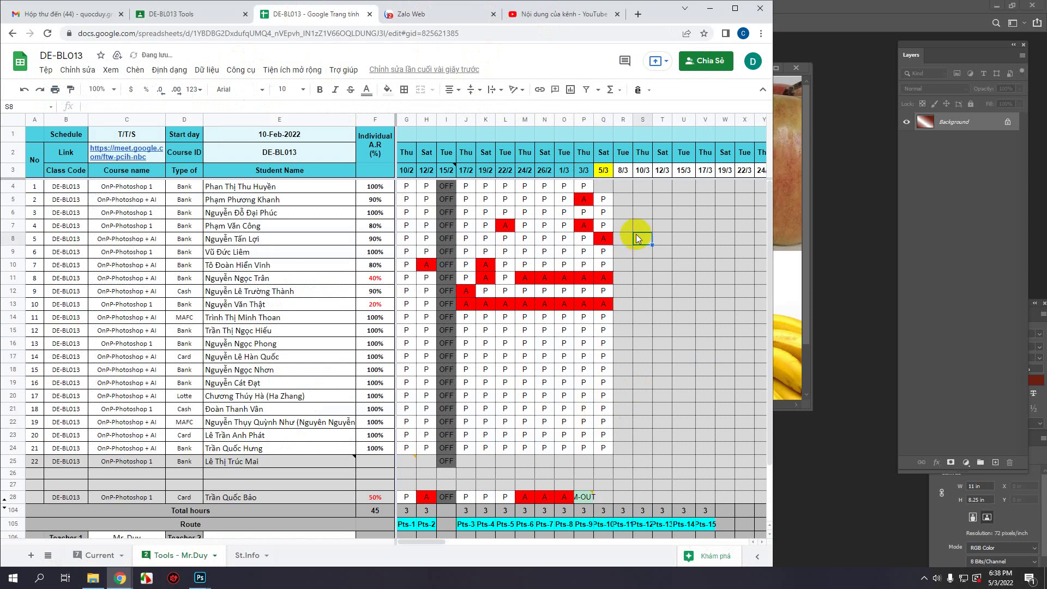
# Step: Enter A in cell Q4 to mark the first listed student absent on 5/3
pyautogui.click(606, 188)
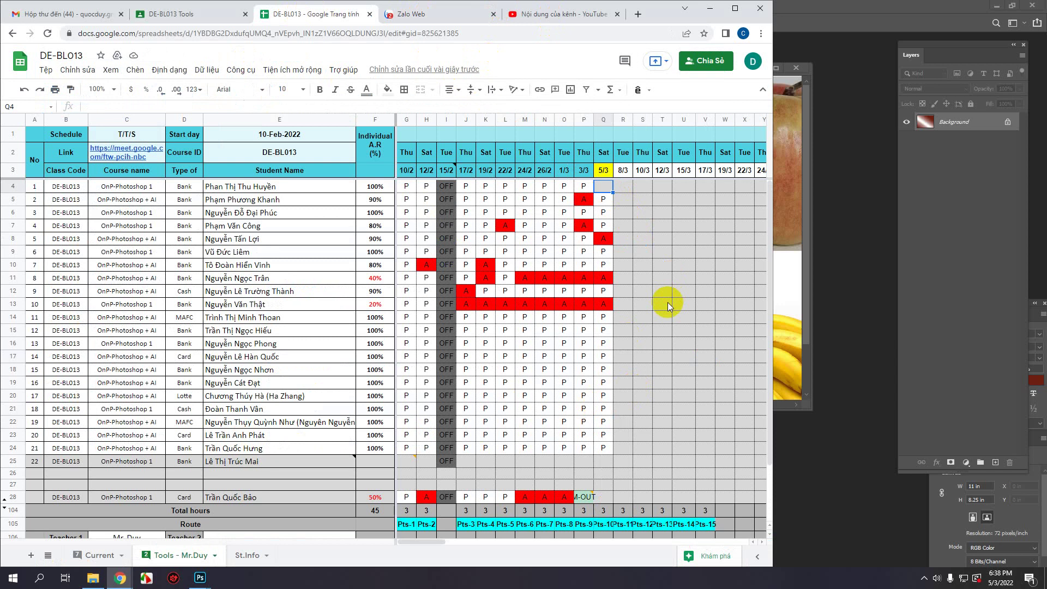
pyautogui.write('a')
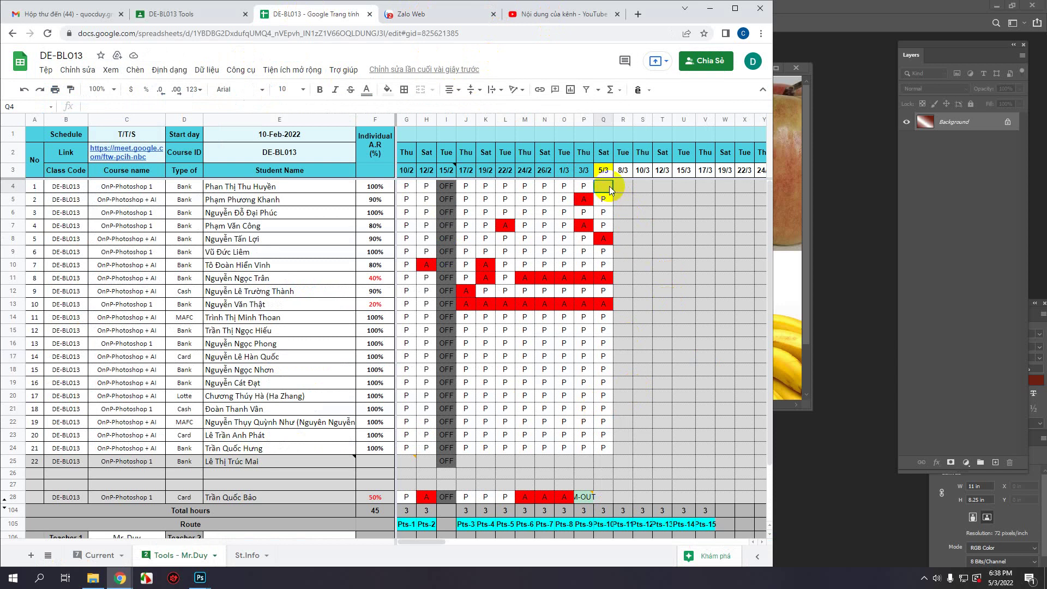
pyautogui.press('Return')
pyautogui.click(640, 200)
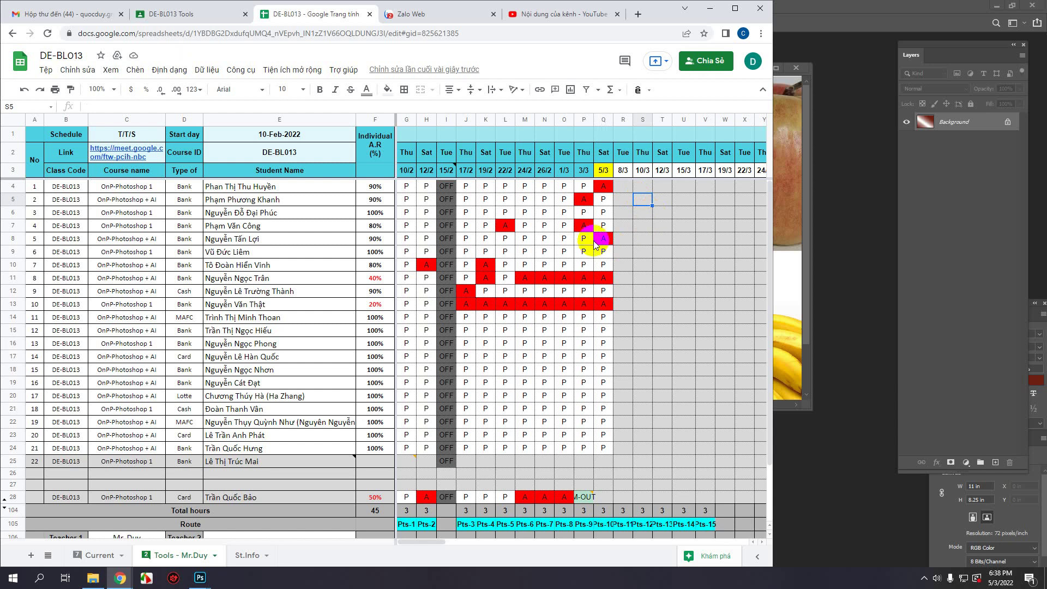
pyautogui.click(727, 305)
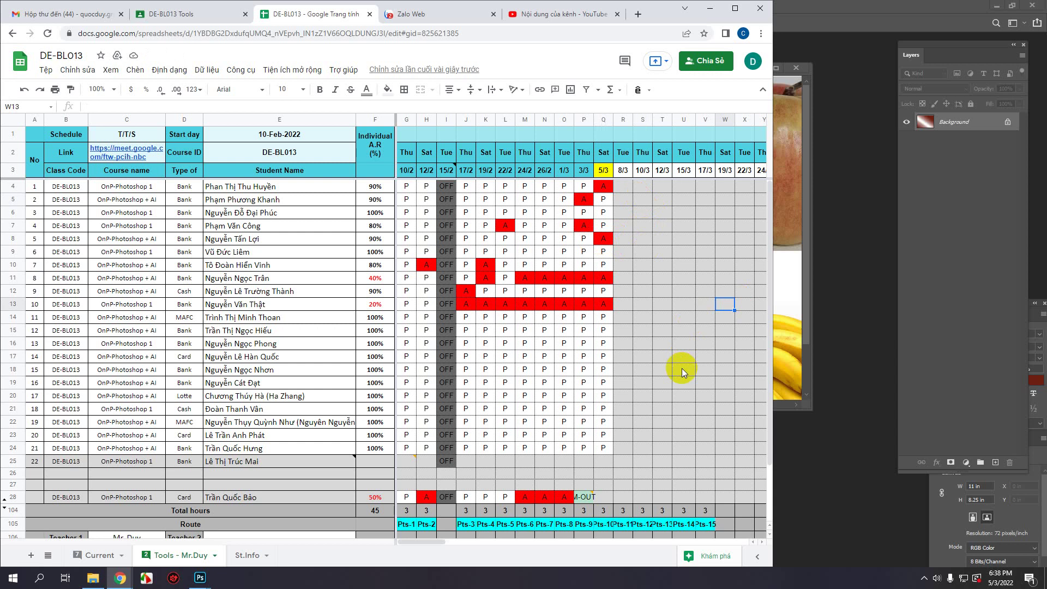
# Step: Switch back to Photoshop, show the whole begin.jpg image at about 76% zoom, and move its window closer to final.jpg
pyautogui.moveTo(200, 577)
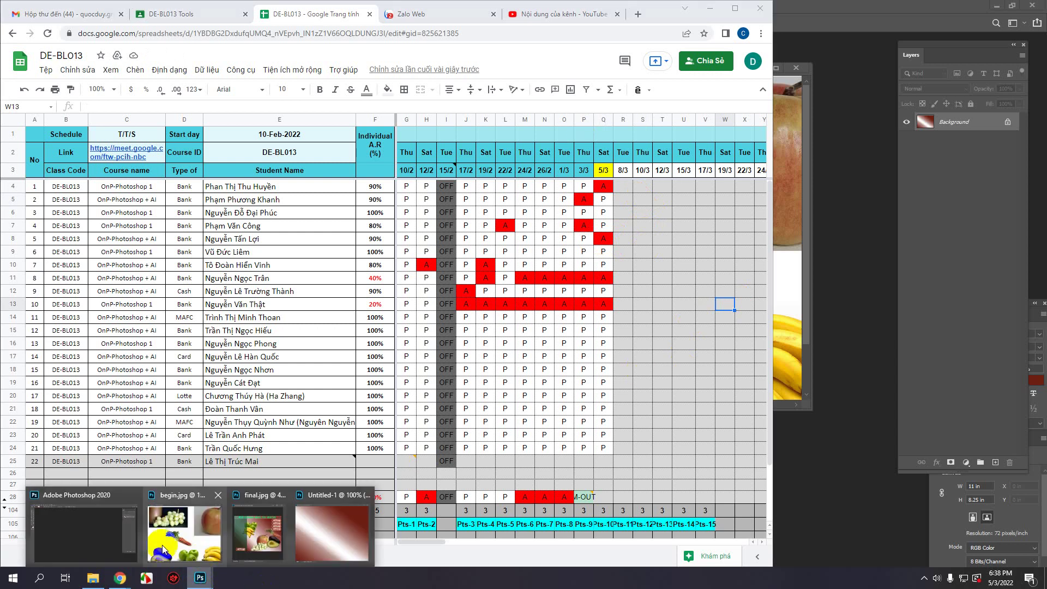
pyautogui.click(346, 540)
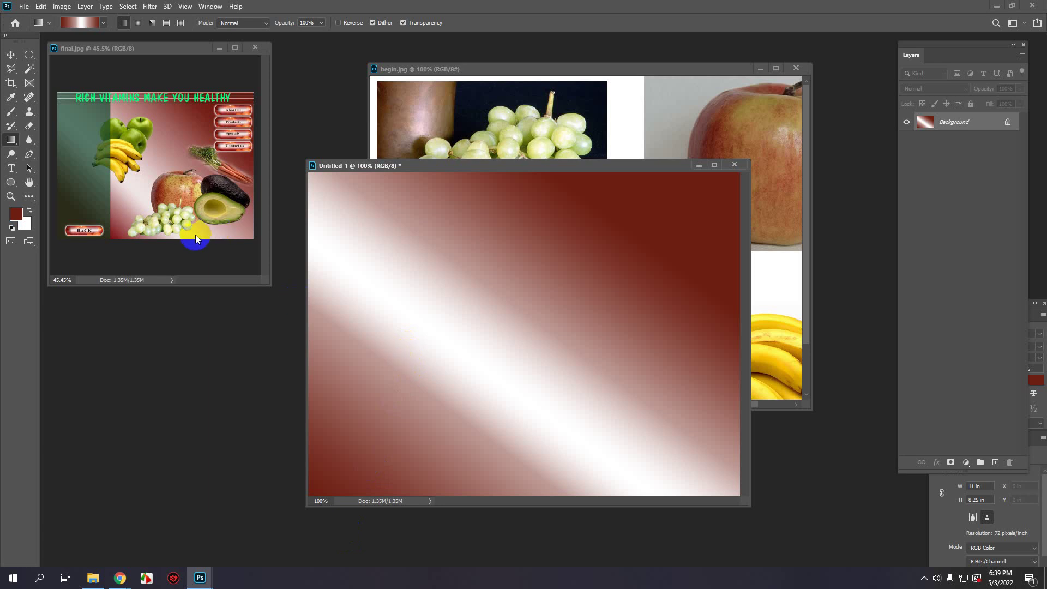
pyautogui.click(696, 140)
pyautogui.scroll(-3, 668, 176)
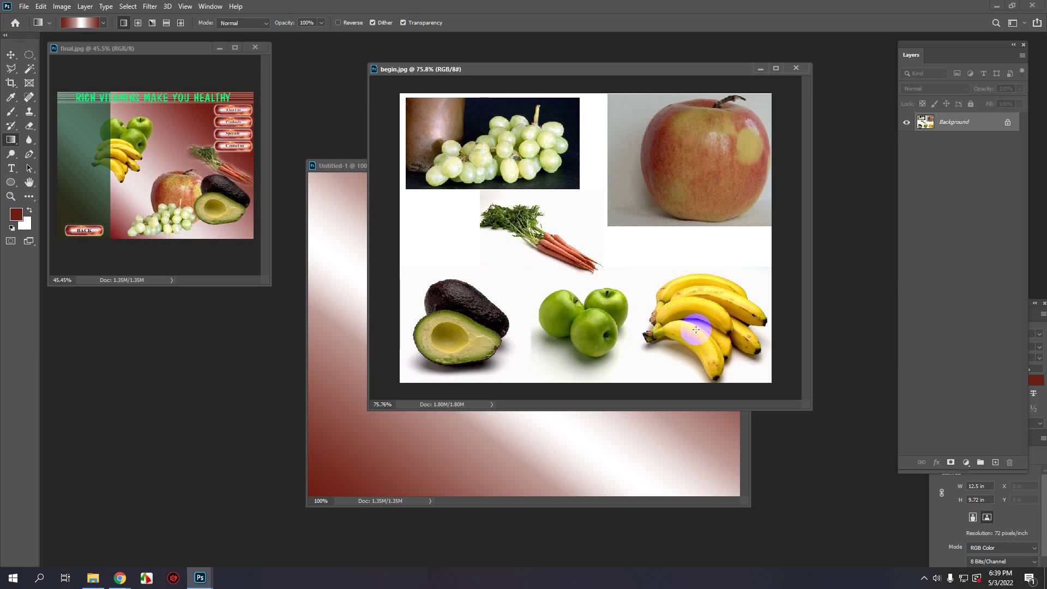
pyautogui.moveTo(621, 70); pyautogui.dragTo(570, 58)
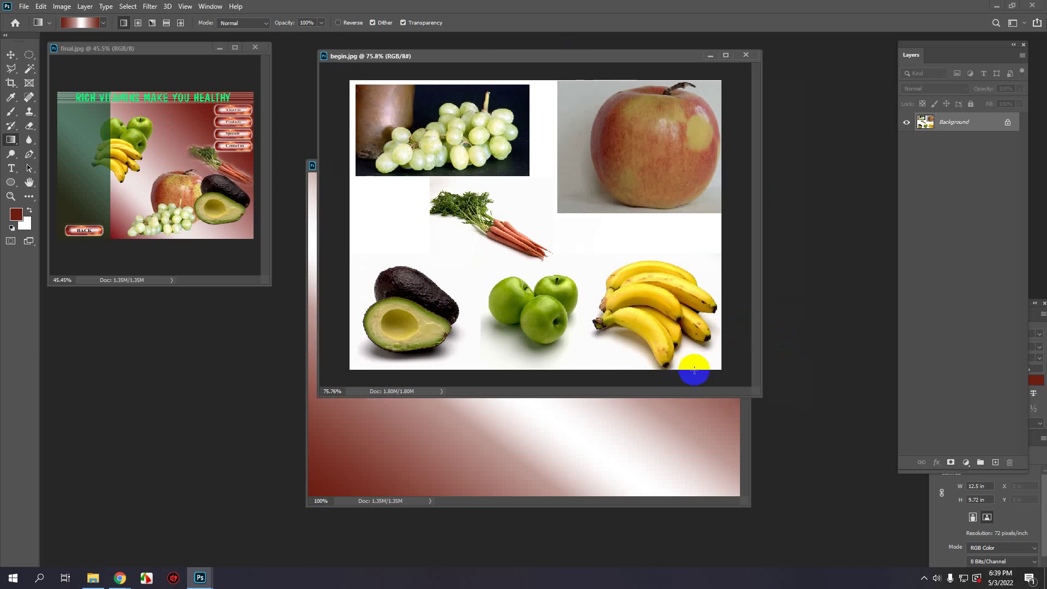
# Step: Enlarge the begin.jpg window and zoom in on the three green apples to about 193%
pyautogui.moveTo(761, 395); pyautogui.dragTo(877, 505)
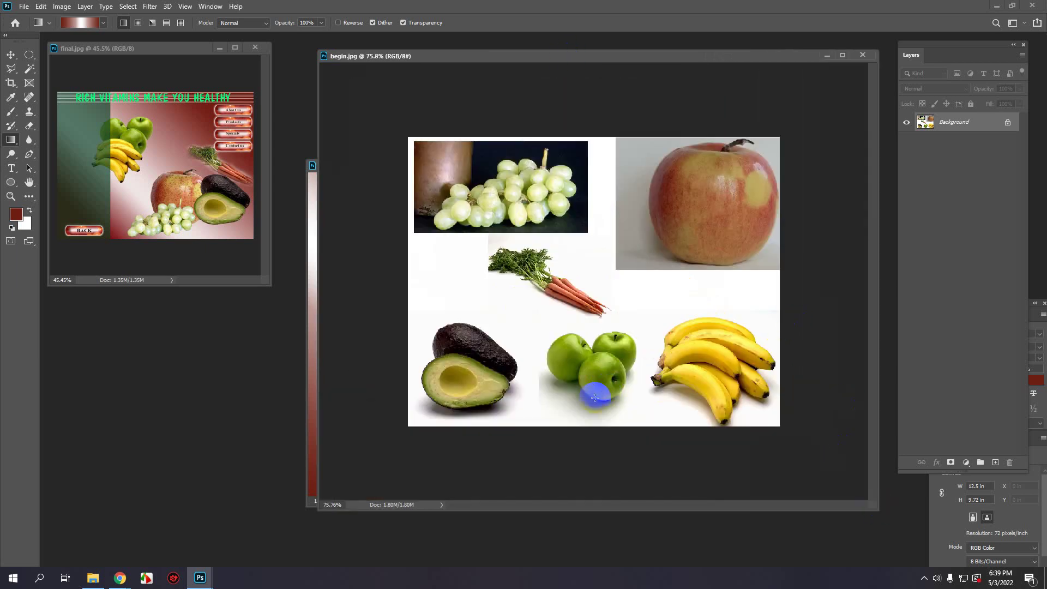
pyautogui.scroll(4, 594, 398)
pyautogui.scroll(2, 591, 420)
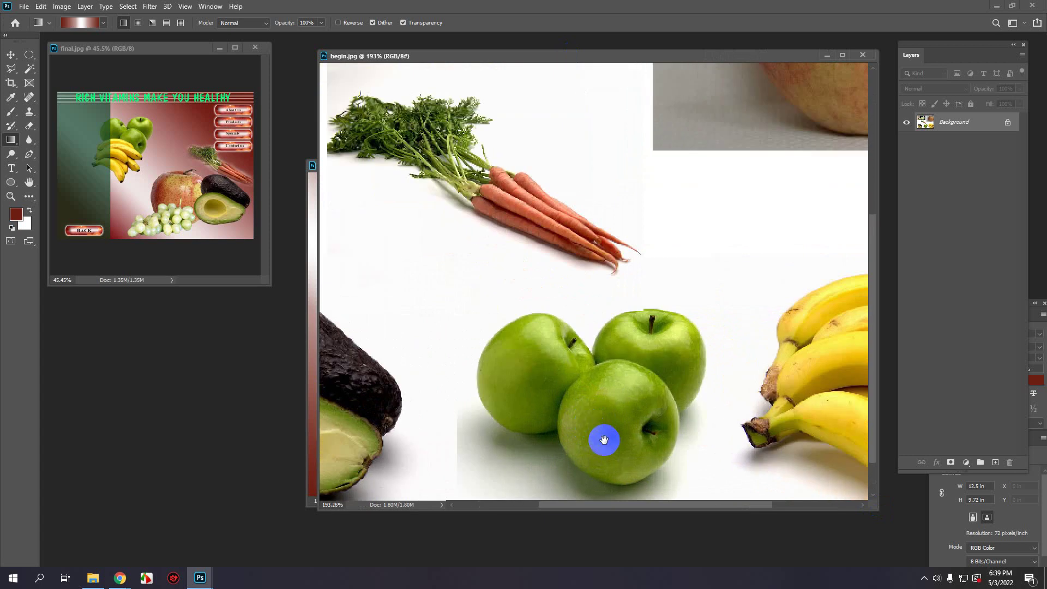
pyautogui.scroll(-2, 604, 440)
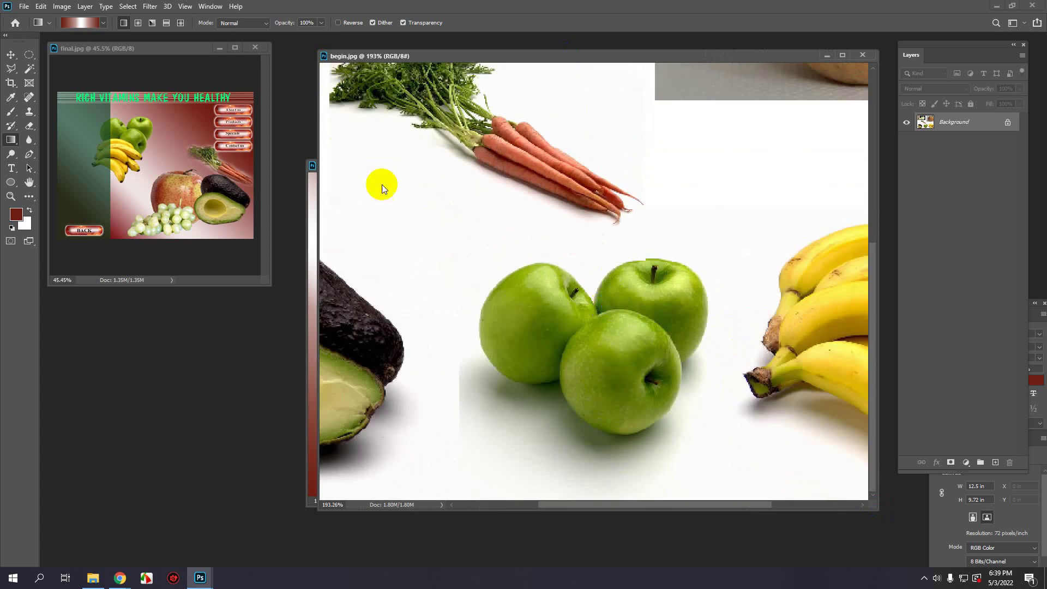
# Step: Start a Pen tool path at the notch between the two rear green apples and trace around the right-hand one to the front apple
pyautogui.click(30, 55)
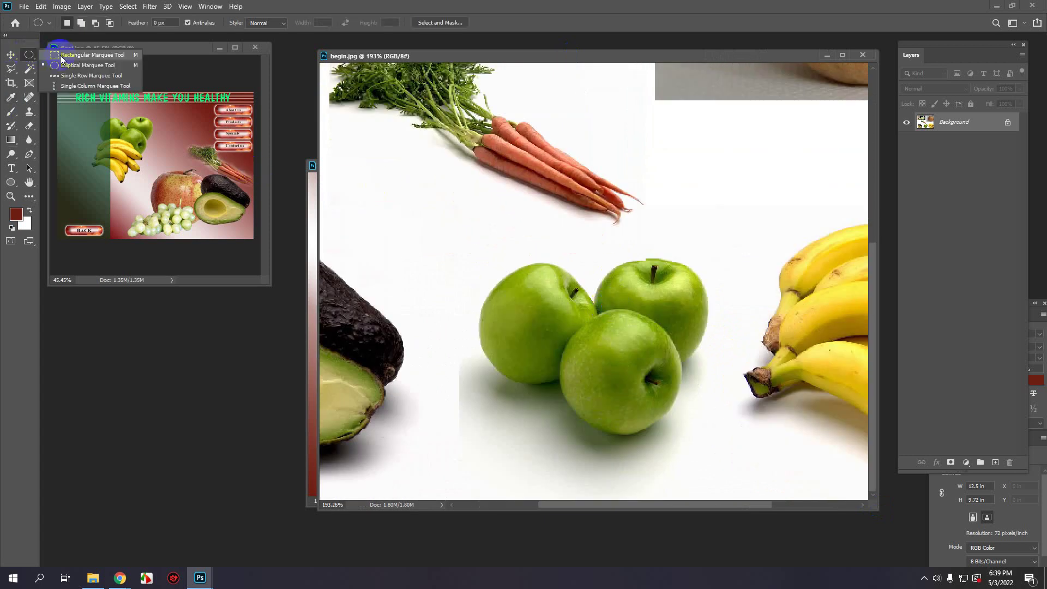
pyautogui.click(351, 59)
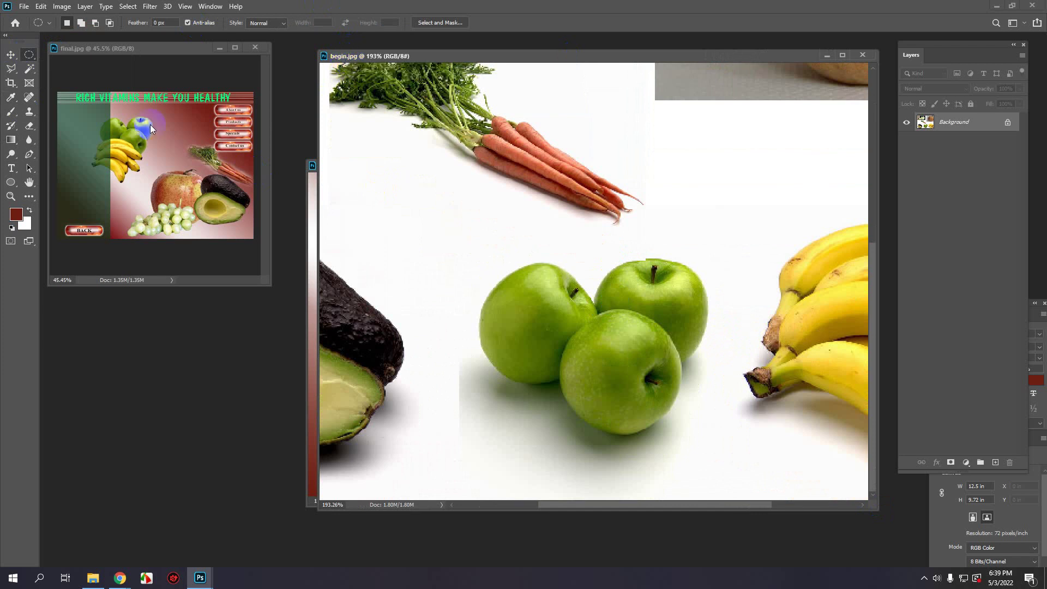
pyautogui.click(25, 153)
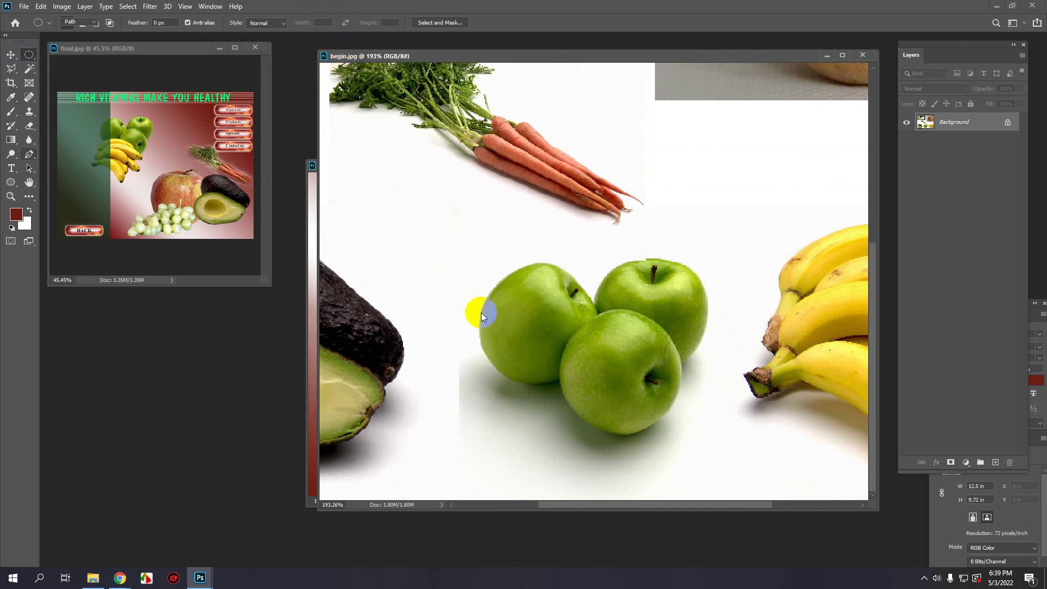
pyautogui.scroll(4, 586, 346)
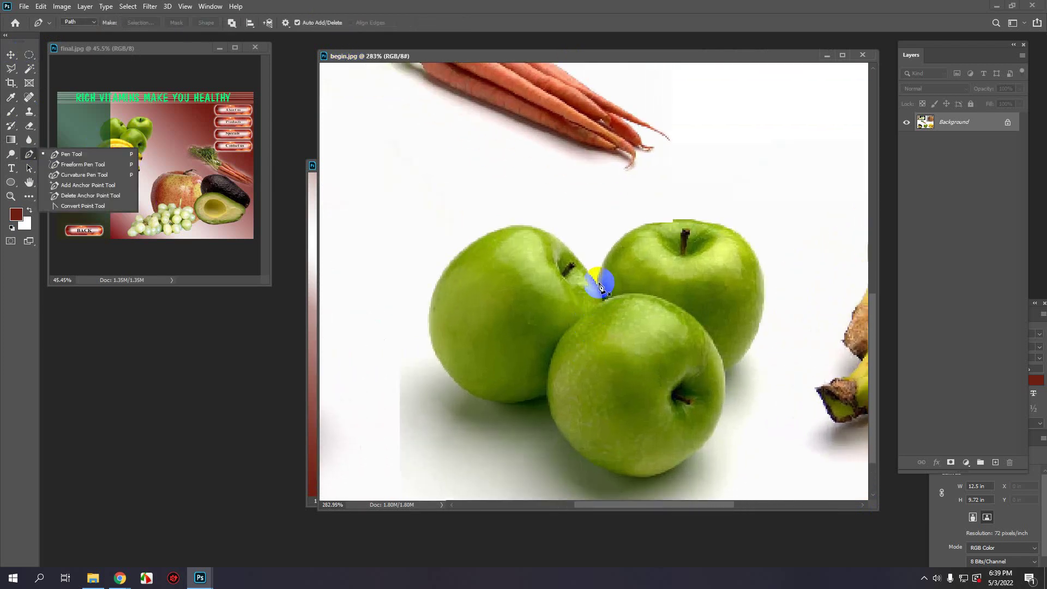
pyautogui.click(598, 284)
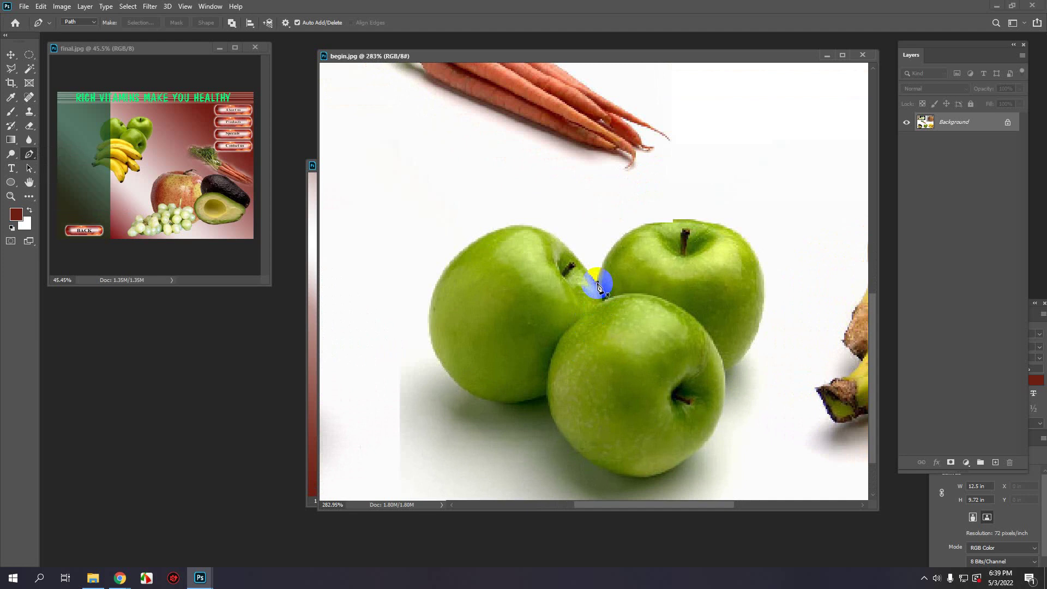
pyautogui.click(677, 222)
pyautogui.moveTo(678, 223); pyautogui.dragTo(720, 222)
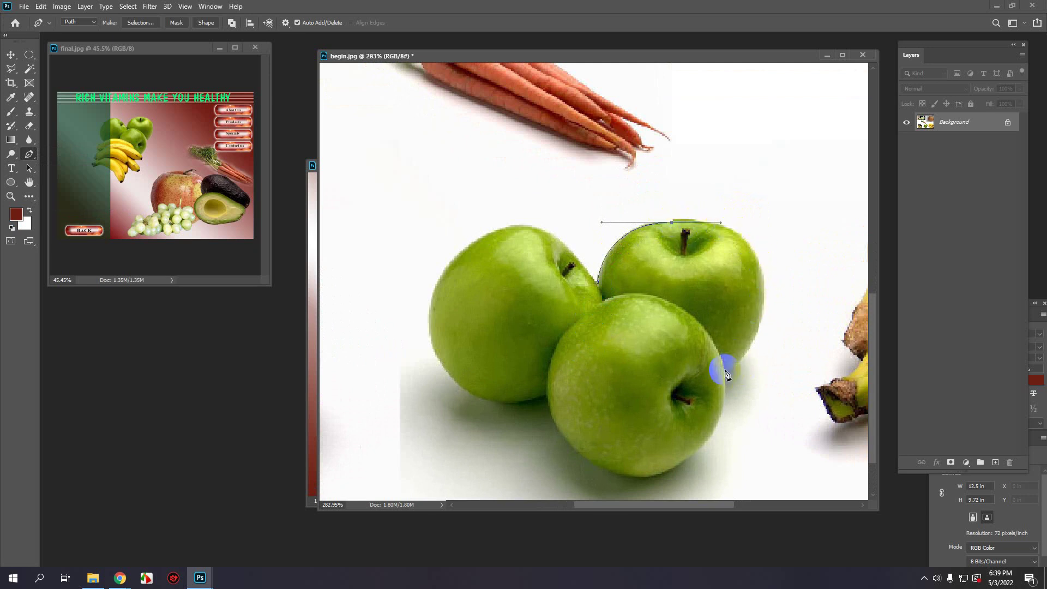
pyautogui.moveTo(727, 374); pyautogui.dragTo(732, 449)
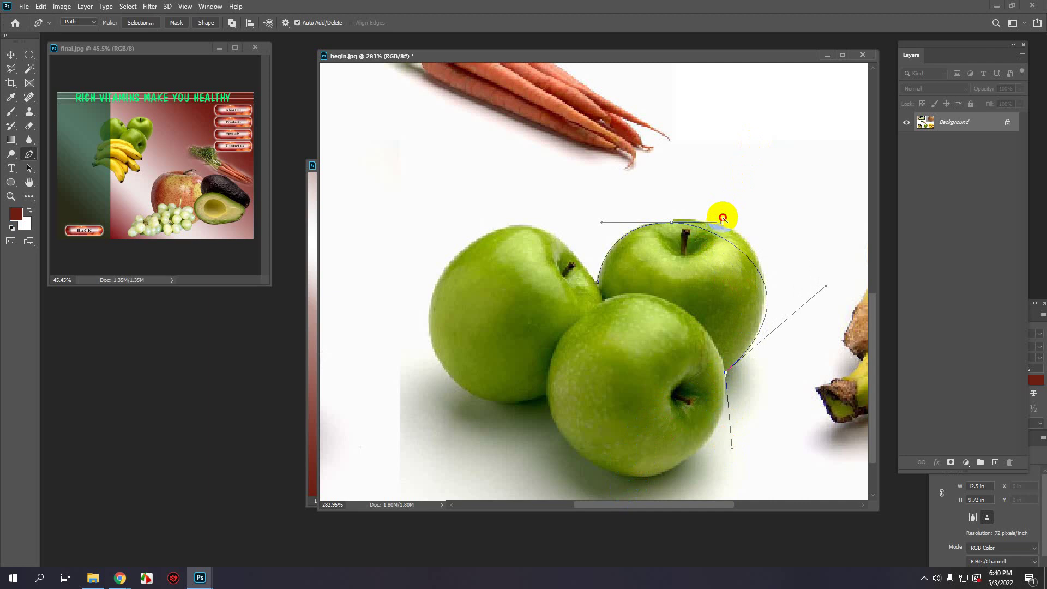
# Step: Adjust the direction handles of the path segment so it follows the outer edge of the right-hand green apple
pyautogui.moveTo(723, 219)
pyautogui.mouseDown()
pyautogui.moveTo(742, 212)
pyautogui.moveTo(732, 208)
pyautogui.mouseUp()
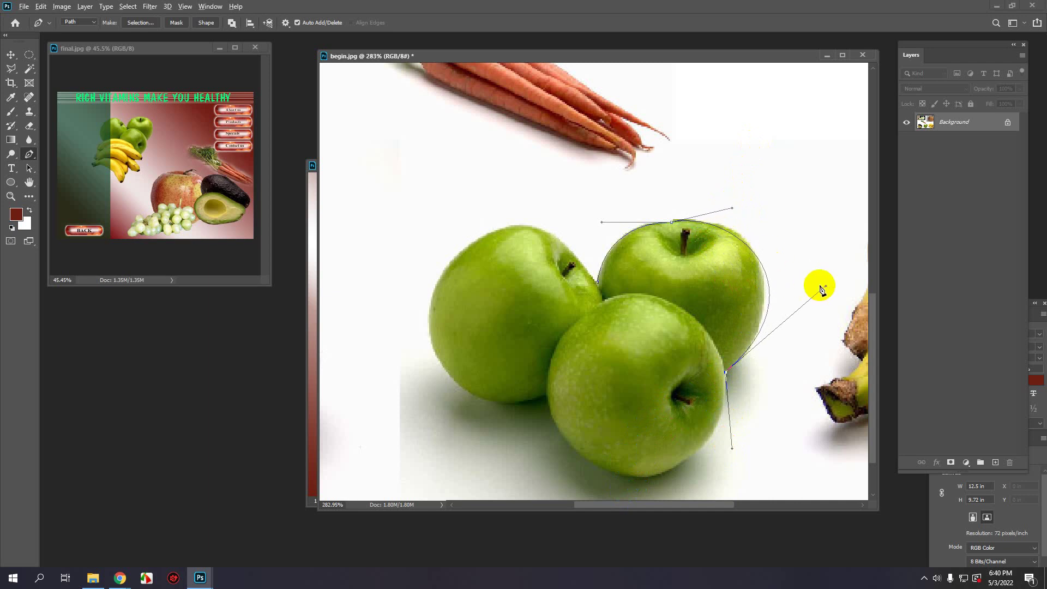
pyautogui.moveTo(826, 289)
pyautogui.mouseDown()
pyautogui.moveTo(809, 283)
pyautogui.moveTo(816, 292)
pyautogui.mouseUp()
pyautogui.moveTo(732, 210); pyautogui.dragTo(753, 213)
pyautogui.moveTo(815, 295); pyautogui.dragTo(805, 295)
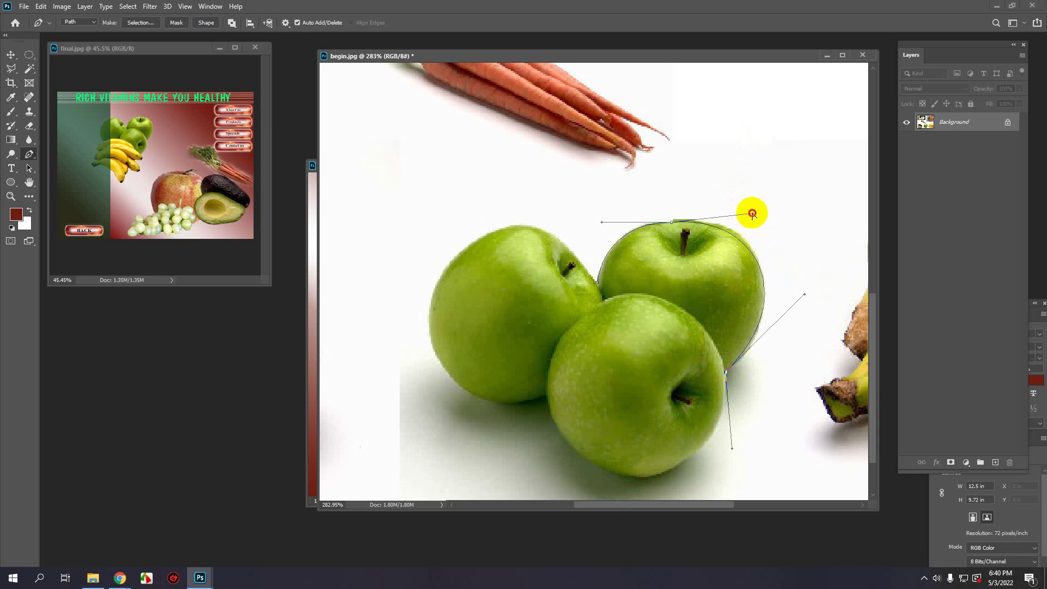
pyautogui.moveTo(753, 213); pyautogui.dragTo(757, 205)
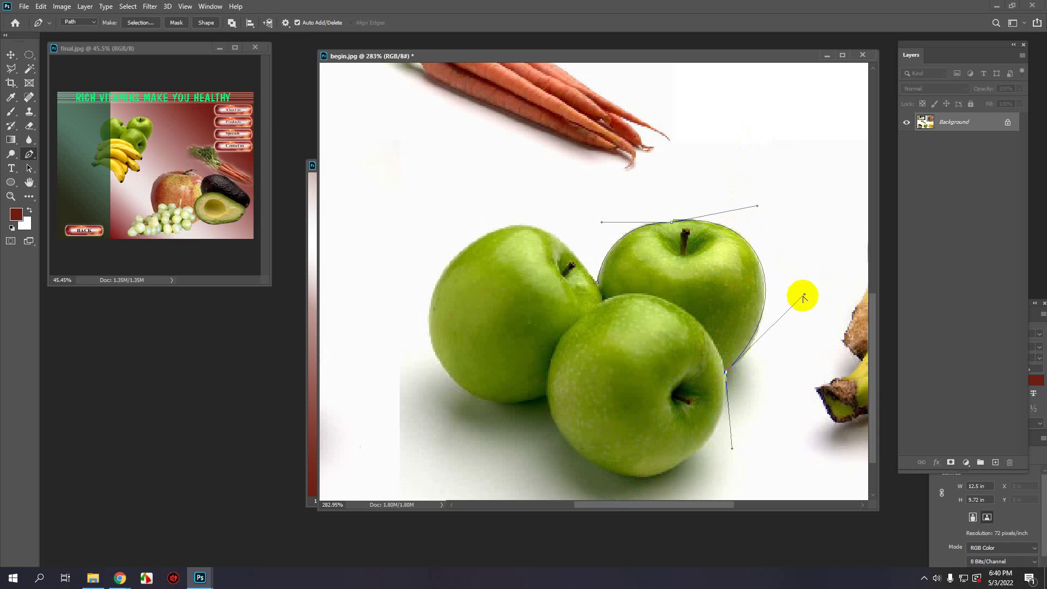
pyautogui.moveTo(804, 296); pyautogui.dragTo(803, 305)
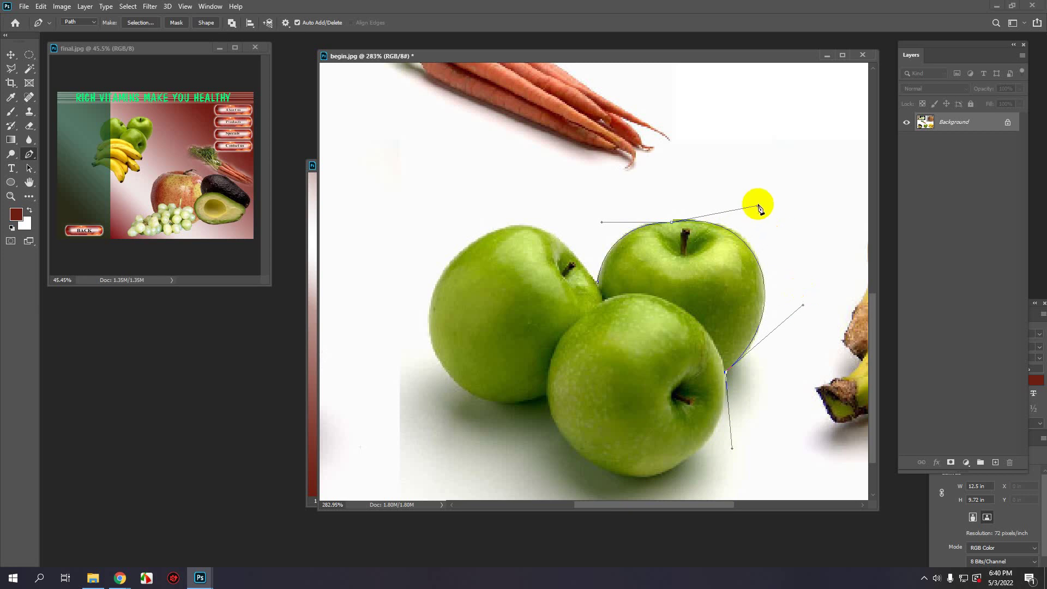
pyautogui.moveTo(760, 206); pyautogui.dragTo(760, 211)
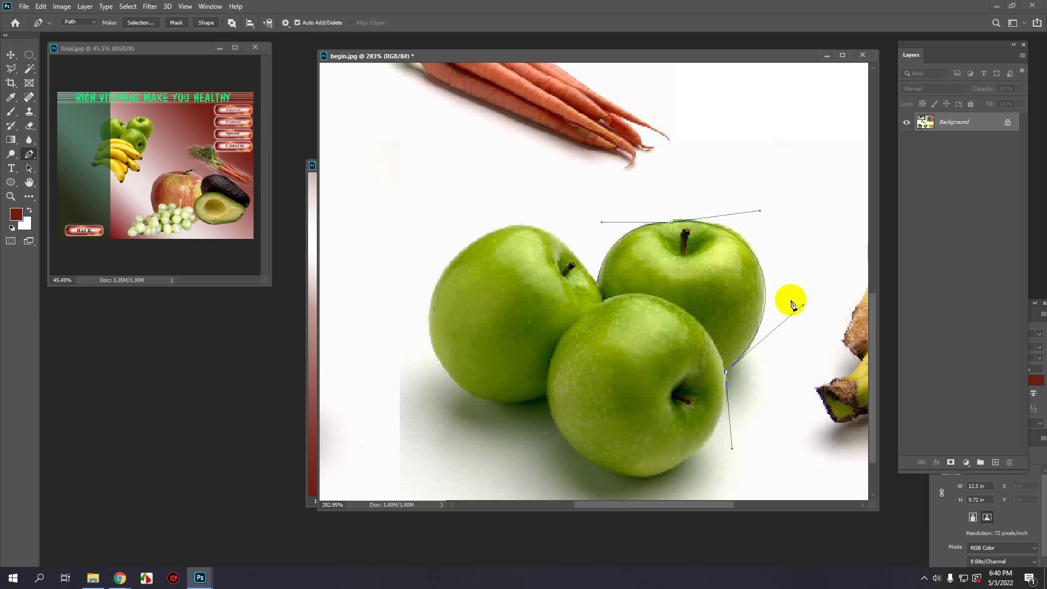
pyautogui.moveTo(800, 308); pyautogui.dragTo(803, 305)
# Step: Extend the path under the front green apple to its junction with the left-hand apple and fit the curve to its edge
pyautogui.moveTo(715, 456); pyautogui.dragTo(734, 390)
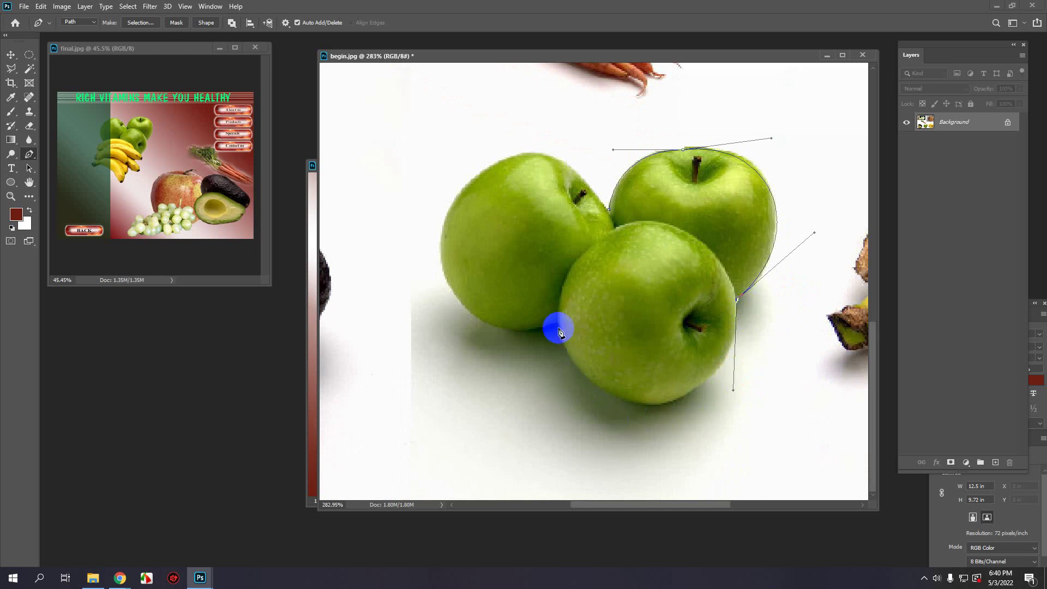
pyautogui.moveTo(557, 324); pyautogui.dragTo(495, 341)
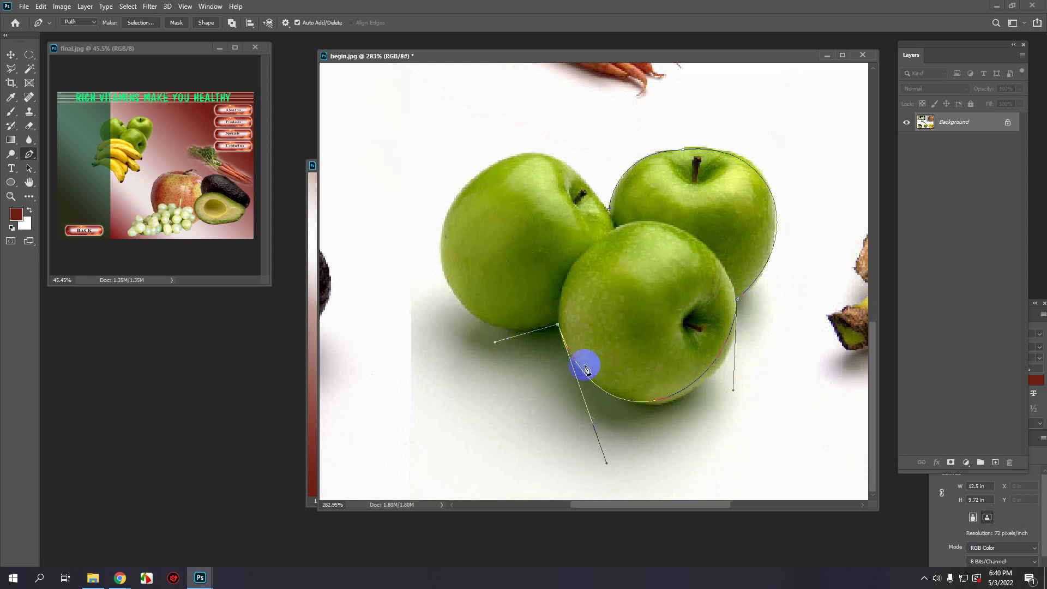
pyautogui.moveTo(731, 391); pyautogui.dragTo(745, 401)
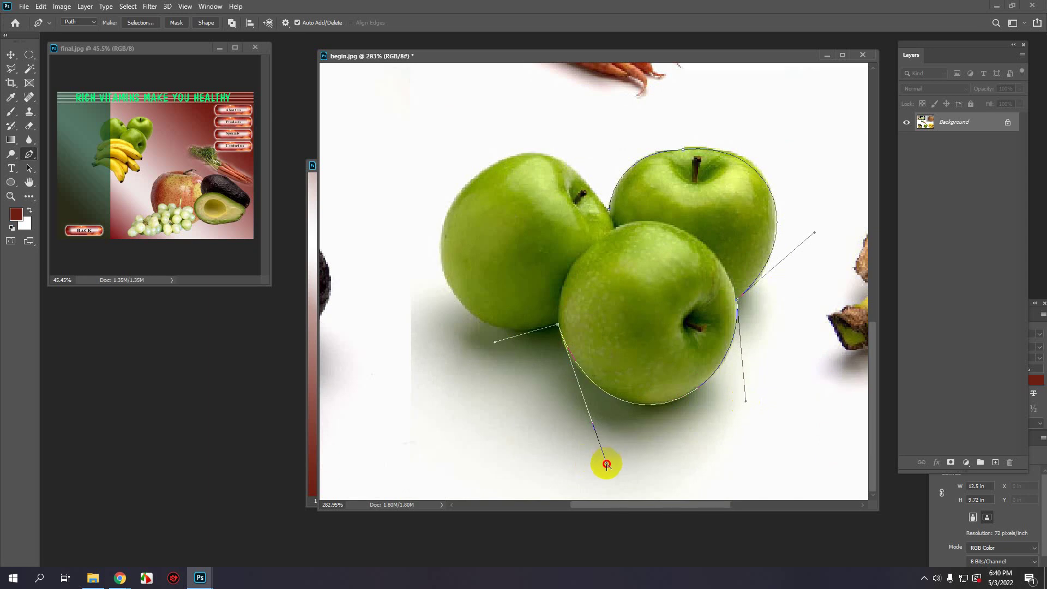
pyautogui.moveTo(606, 464); pyautogui.dragTo(606, 462)
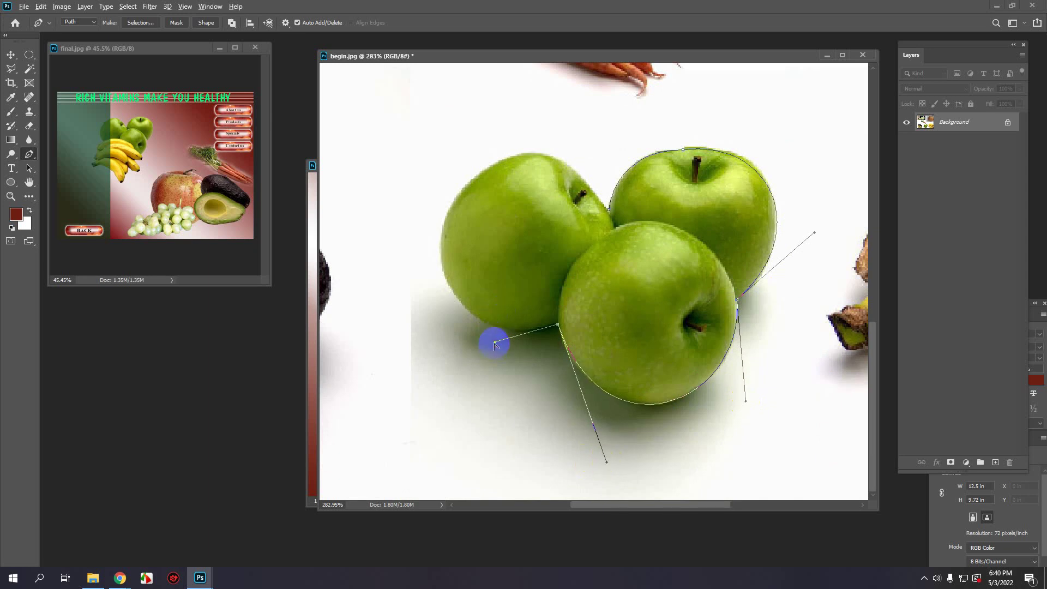
pyautogui.moveTo(494, 344); pyautogui.dragTo(468, 346)
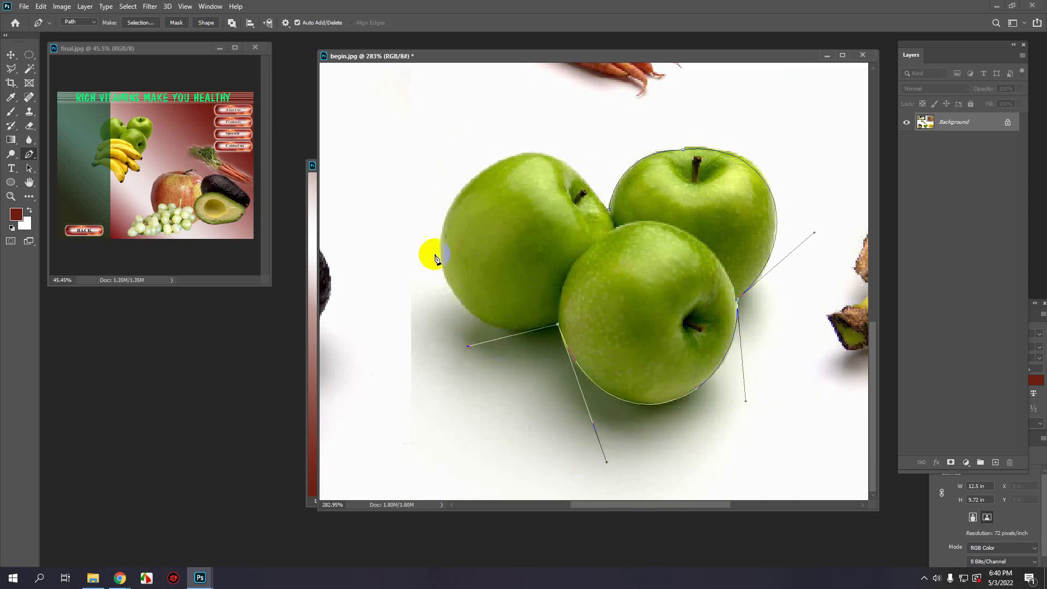
# Step: Curve the path around the left-hand green apple through an anchor at its top and close it at the starting notch
pyautogui.click(605, 214)
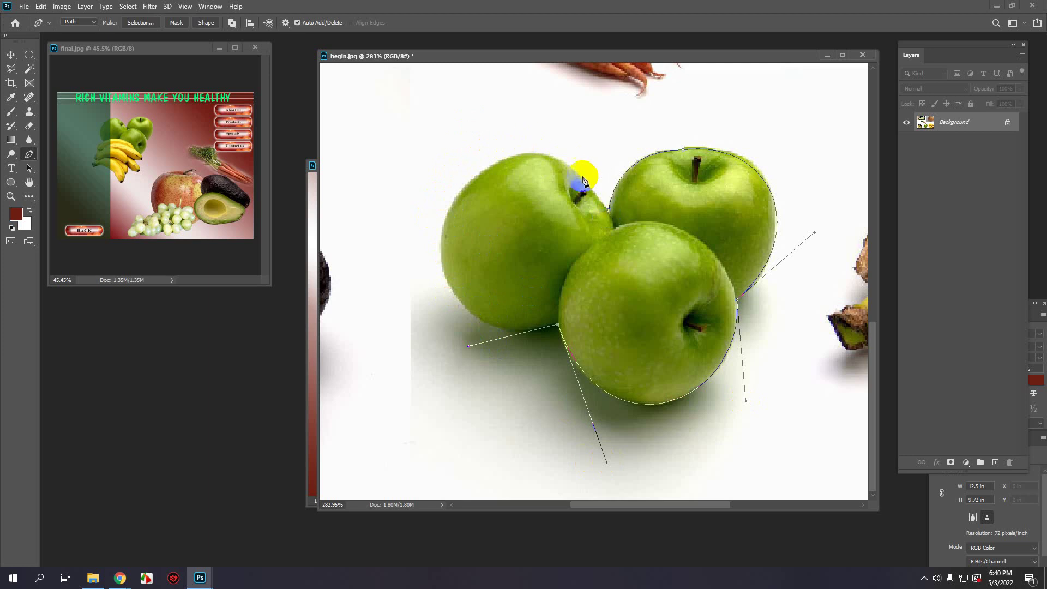
pyautogui.click(517, 159)
pyautogui.click(494, 322)
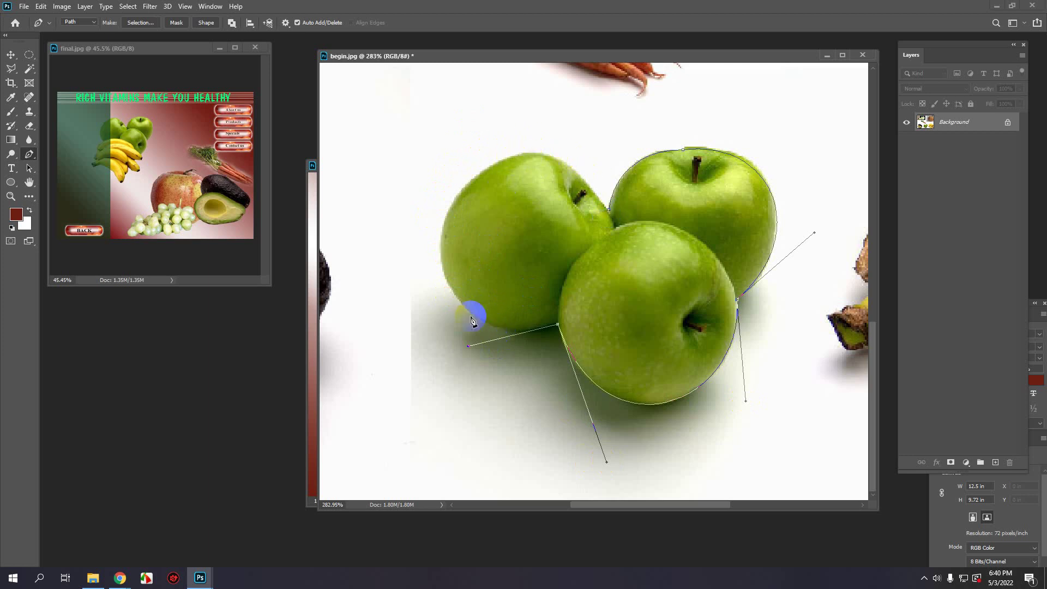
pyautogui.click(463, 196)
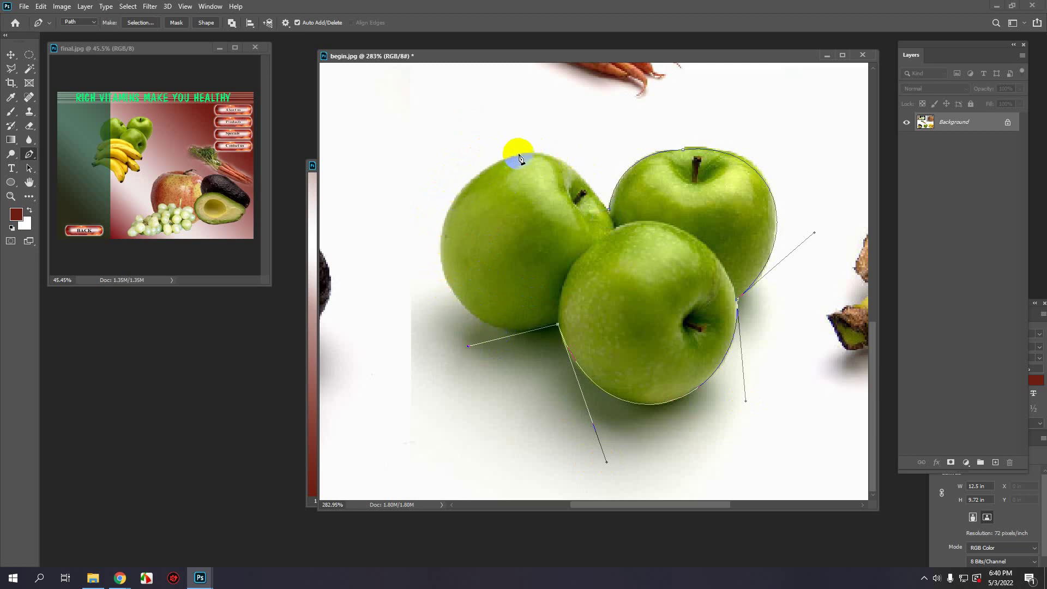
pyautogui.moveTo(525, 155); pyautogui.dragTo(577, 144)
pyautogui.moveTo(468, 345); pyautogui.dragTo(440, 373)
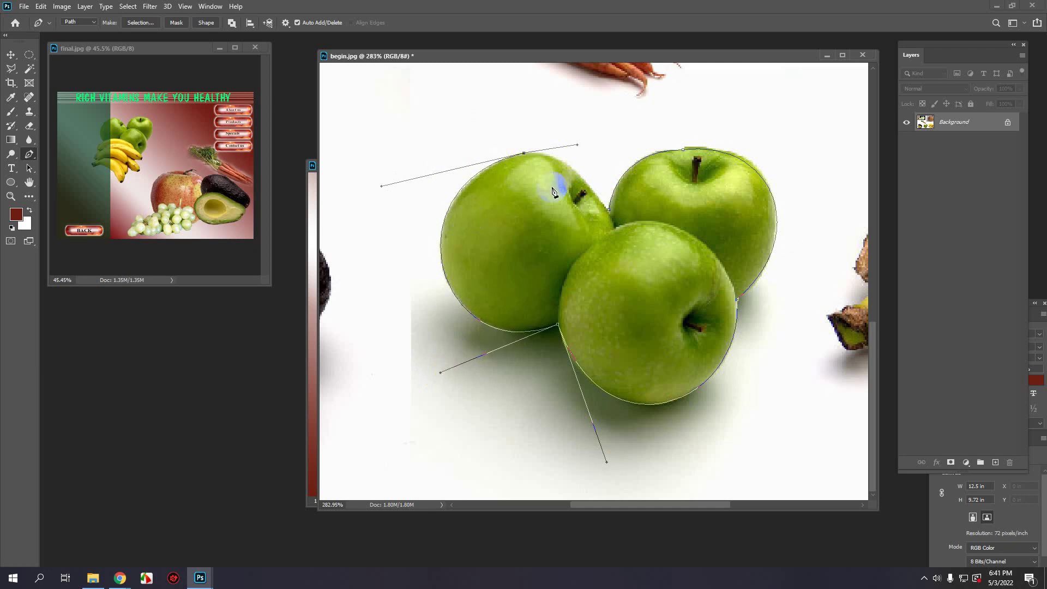
pyautogui.click(611, 213)
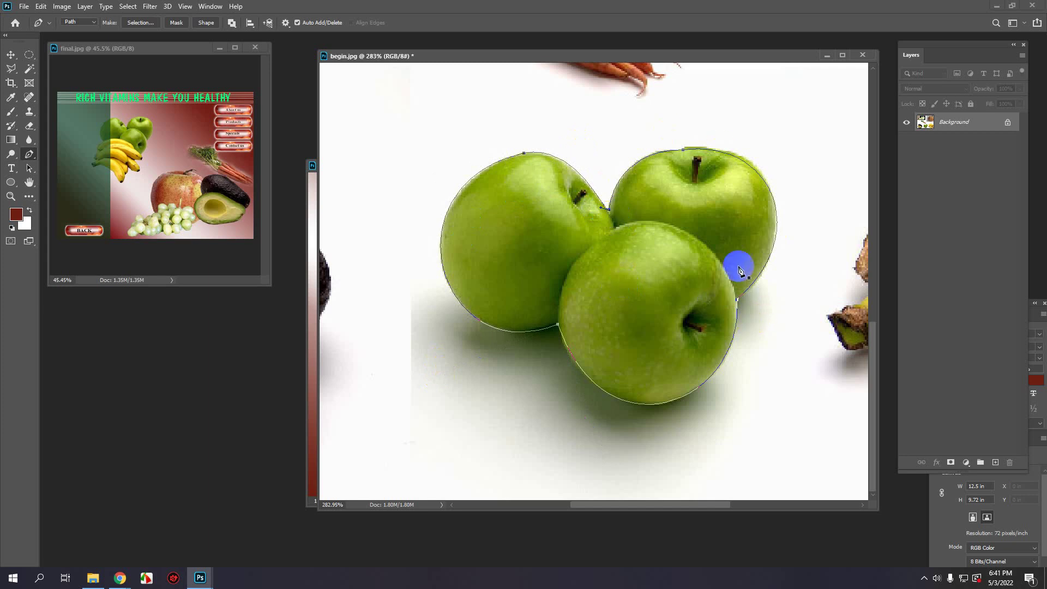
pyautogui.click(594, 213)
# Step: Turn the closed path into a selection and copy the green apples into the Untitled-1 gradient document, rearranging both document windows
pyautogui.hotkey('ctrl', 'Return')
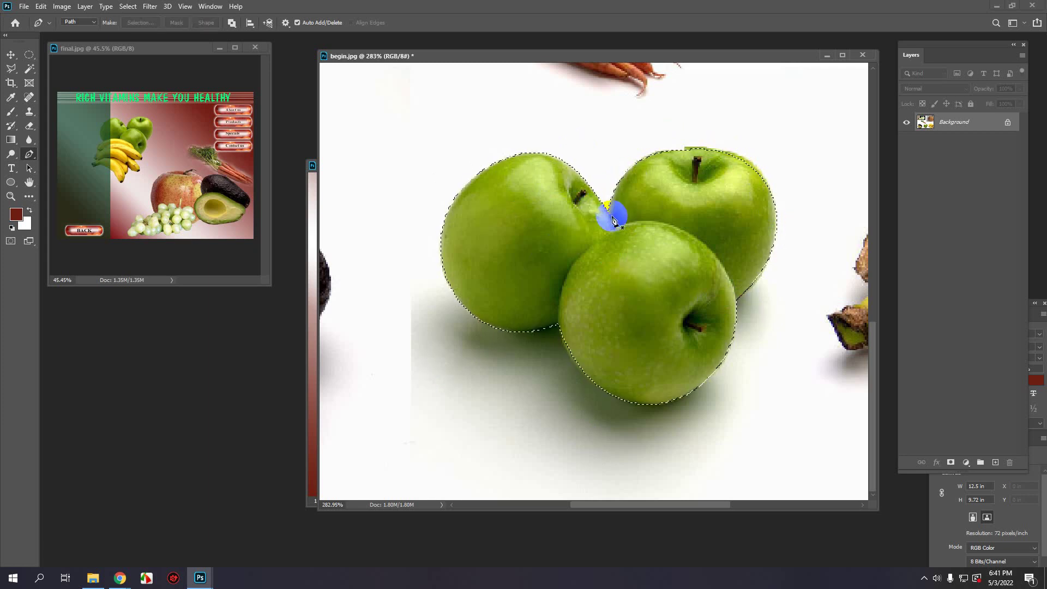
pyautogui.click(726, 327)
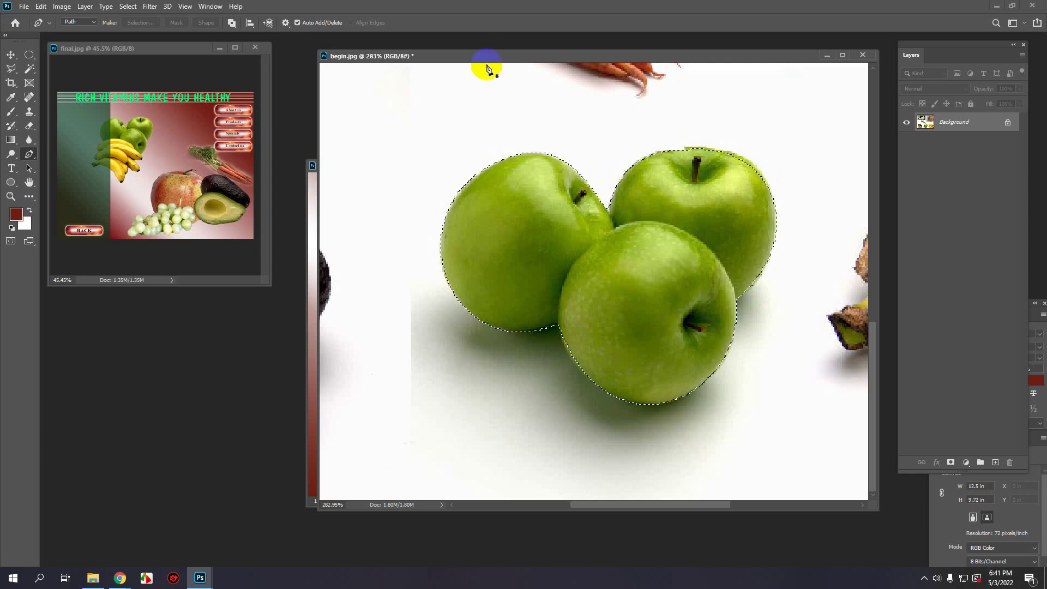
pyautogui.moveTo(493, 55); pyautogui.dragTo(617, 197)
pyautogui.moveTo(436, 162); pyautogui.dragTo(430, 121)
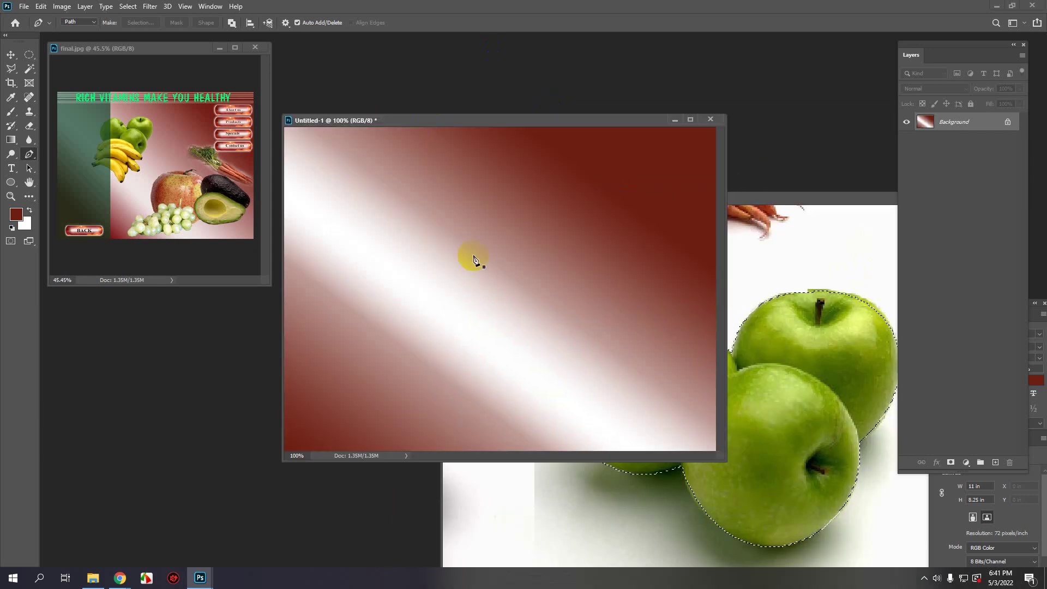
pyautogui.click(480, 276)
pyautogui.hotkey('ctrl', 'v')
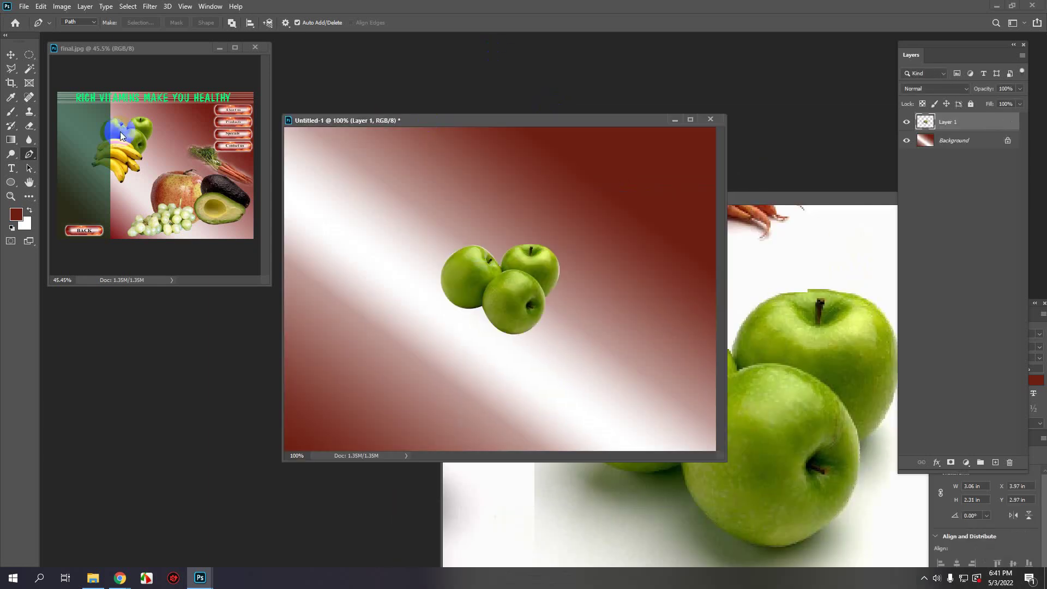
# Step: Move the pasted green apples left to about X 3.42 in on the gradient background and inspect their cut edges up close
pyautogui.click(11, 54)
pyautogui.scroll(5, 484, 264)
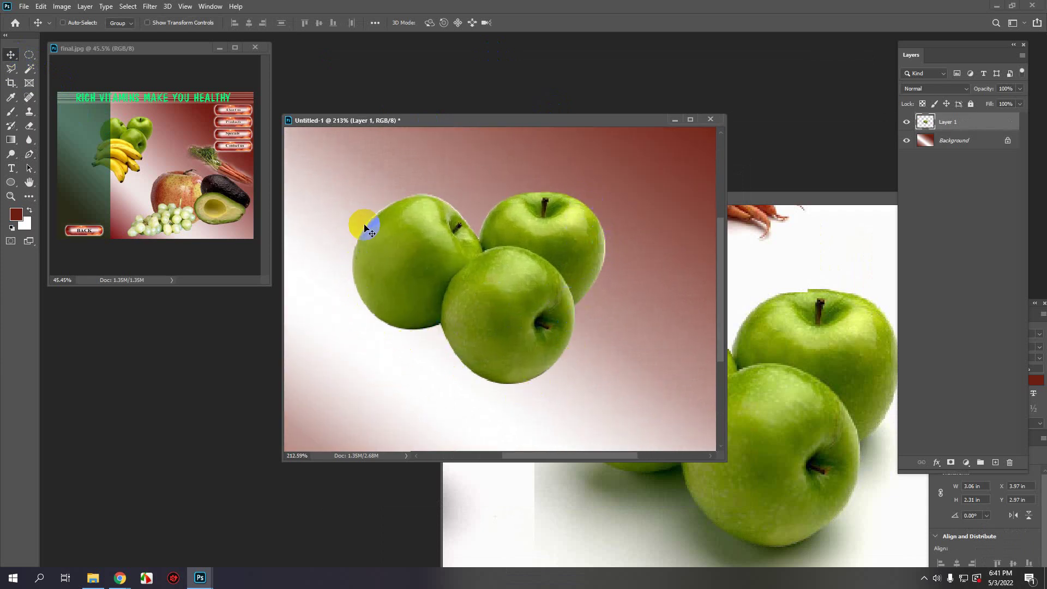
pyautogui.scroll(-2, 506, 294)
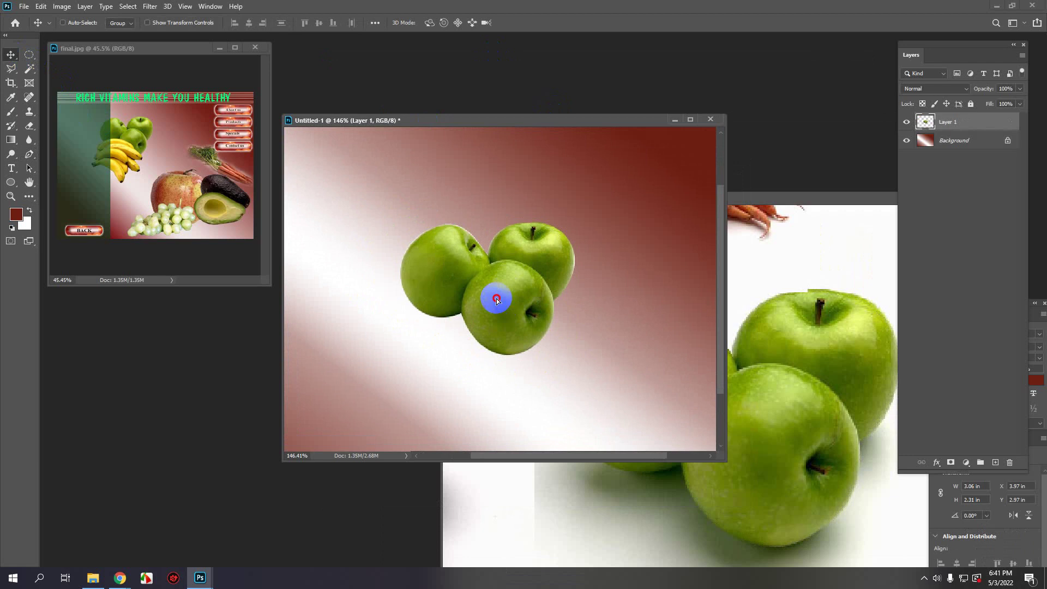
pyautogui.moveTo(495, 296); pyautogui.dragTo(497, 327)
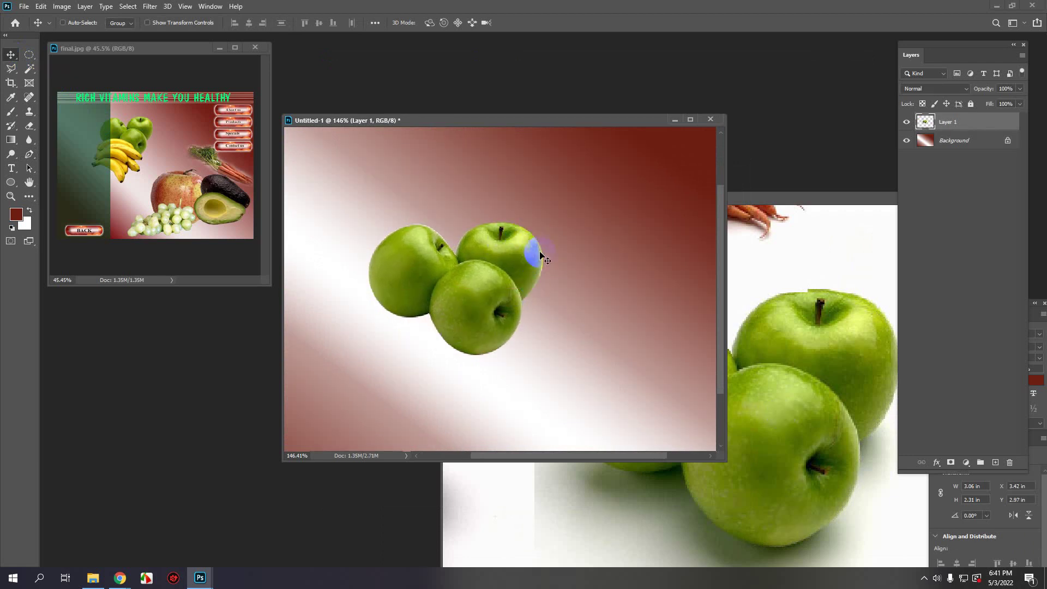
pyautogui.scroll(3, 495, 269)
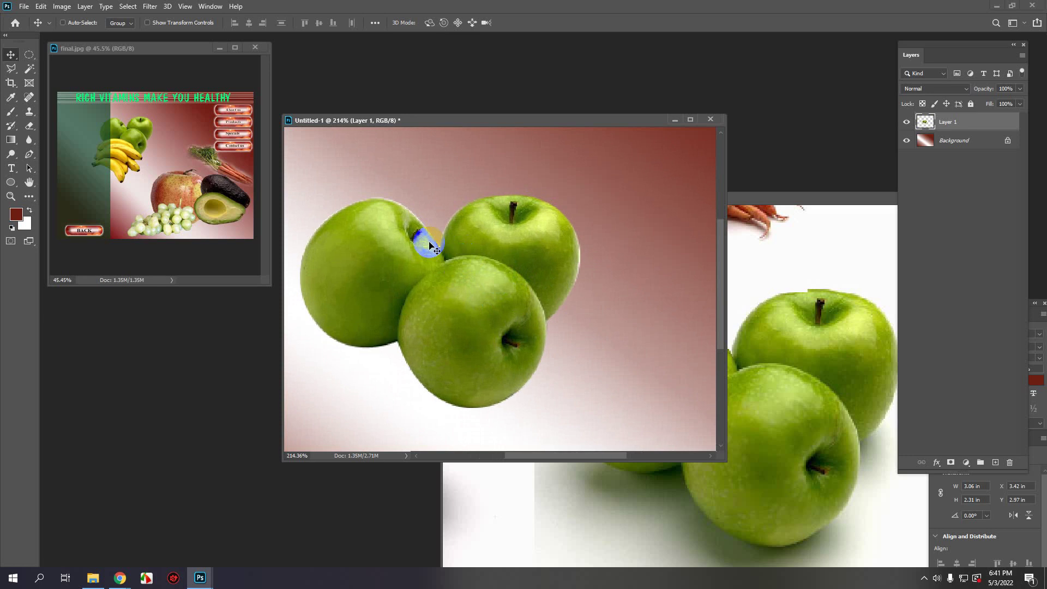
pyautogui.scroll(2, 470, 277)
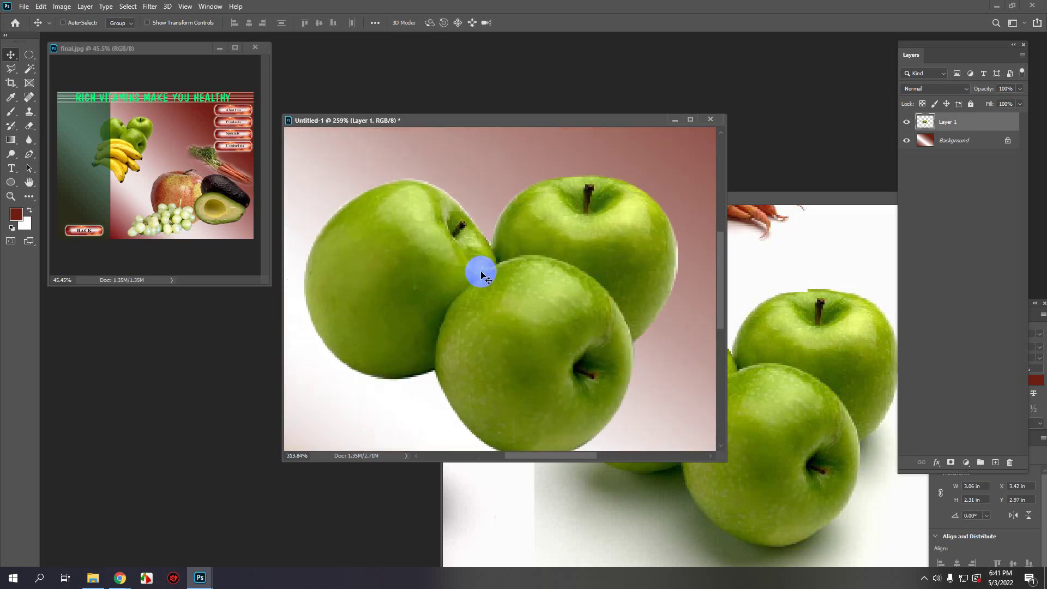
pyautogui.scroll(-1, 650, 273)
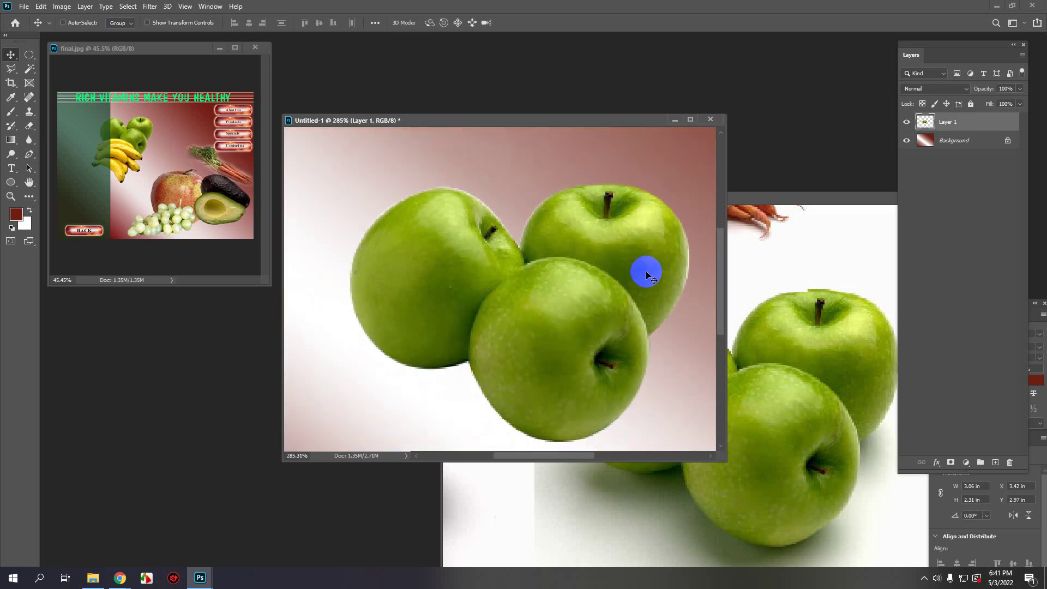
# Step: Load the outline of the green apples on Layer 1 as a selection and contract it by 1 pixel
pyautogui.scroll(-1, 646, 272)
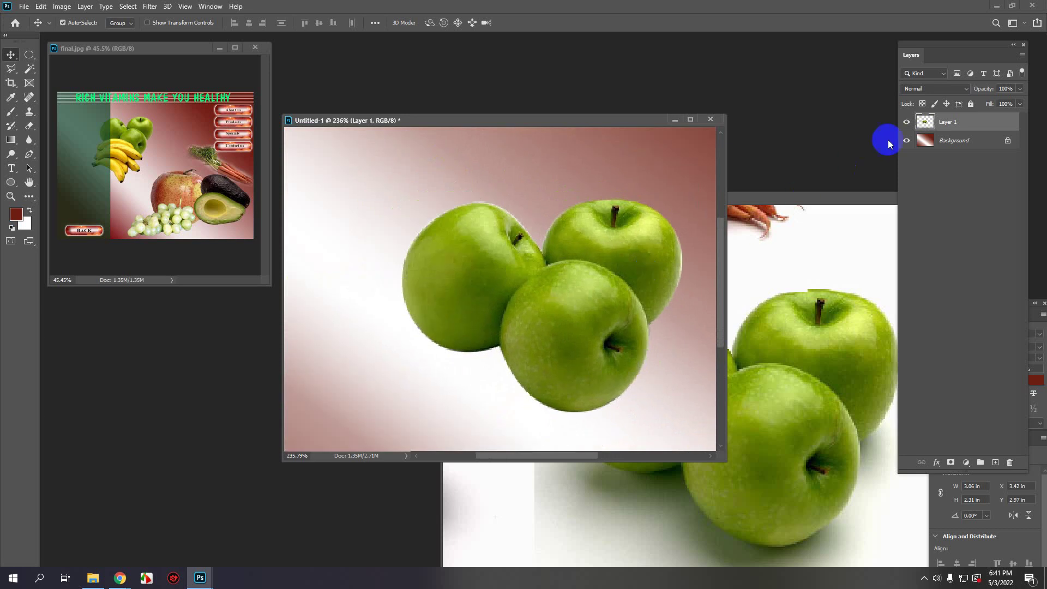
pyautogui.keyDown('ctrl'); pyautogui.click(923, 123); pyautogui.keyUp('ctrl')
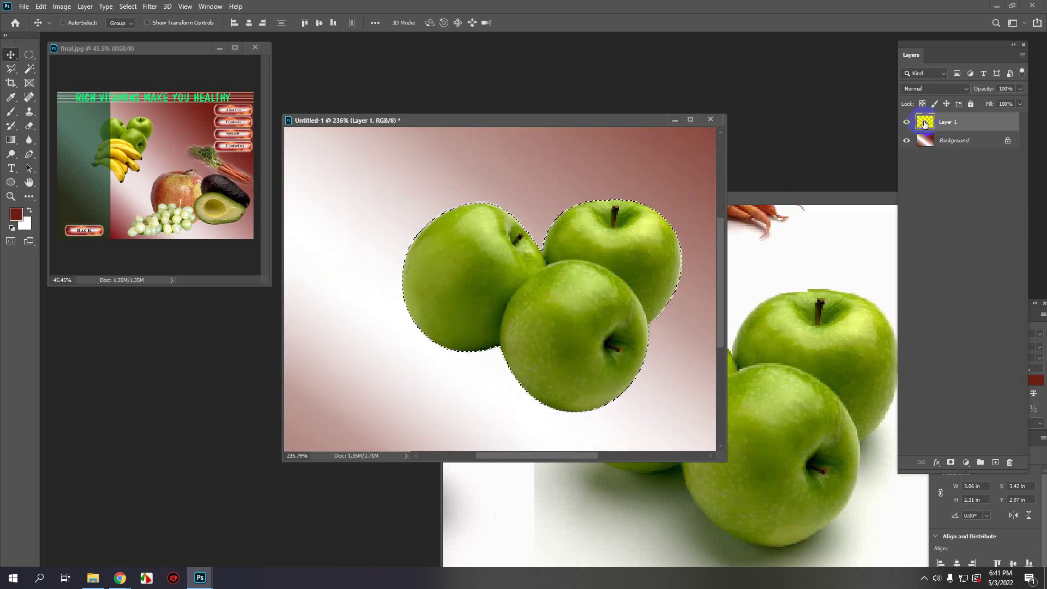
pyautogui.click(573, 233)
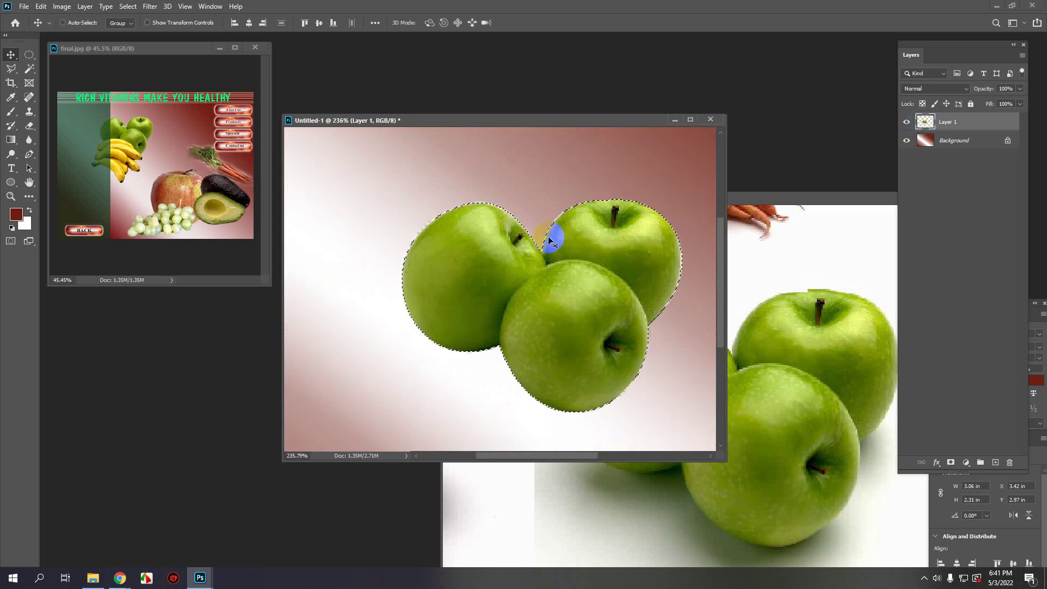
pyautogui.click(127, 6)
pyautogui.moveTo(135, 166)
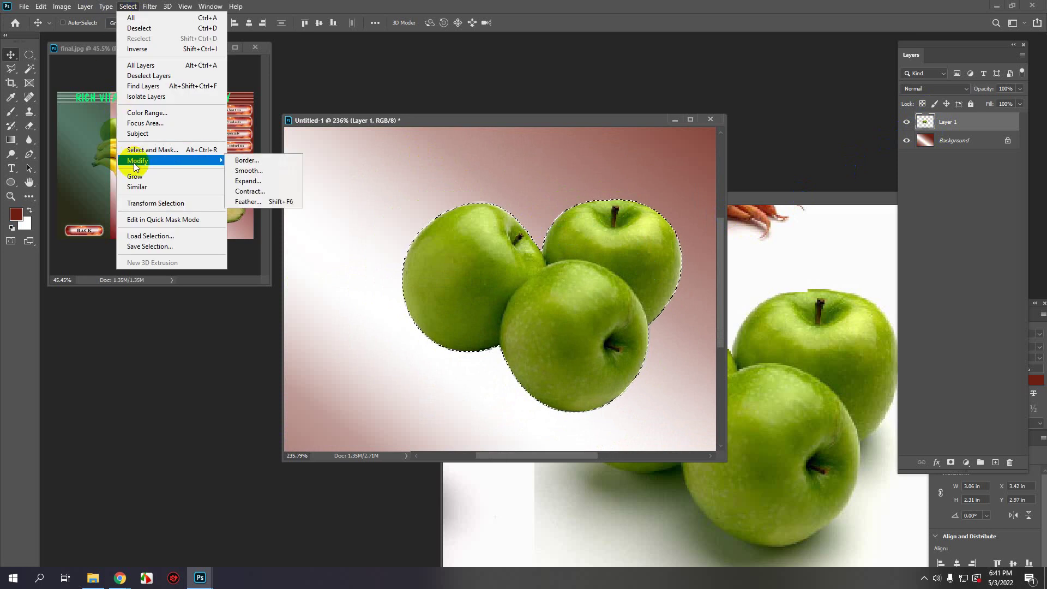
pyautogui.click(250, 192)
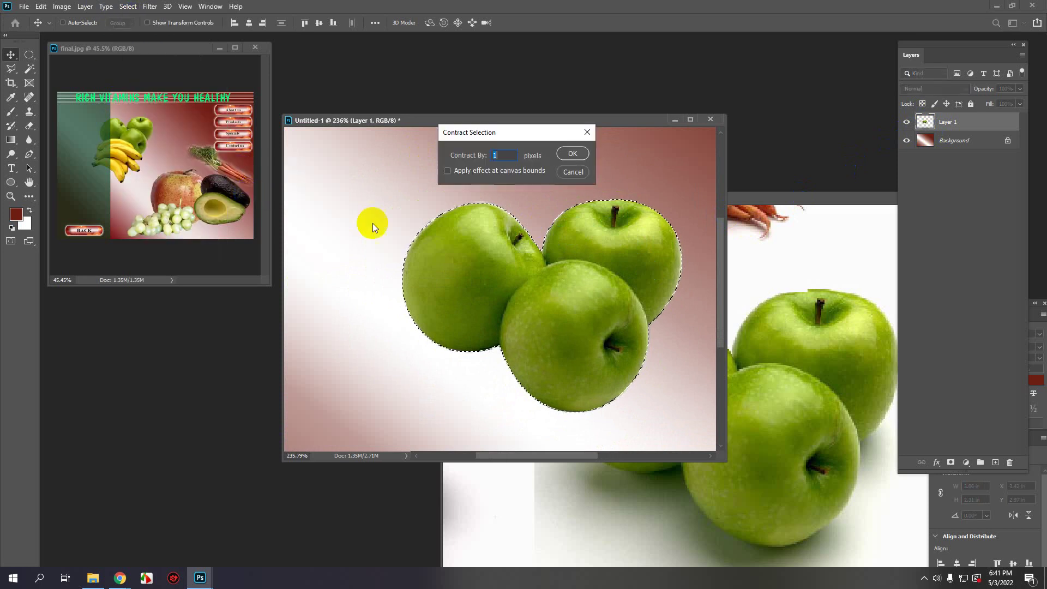
pyautogui.click(572, 157)
# Step: Invert the selection, delete the thin light fringe around the green apples, and deselect
pyautogui.scroll(2, 599, 190)
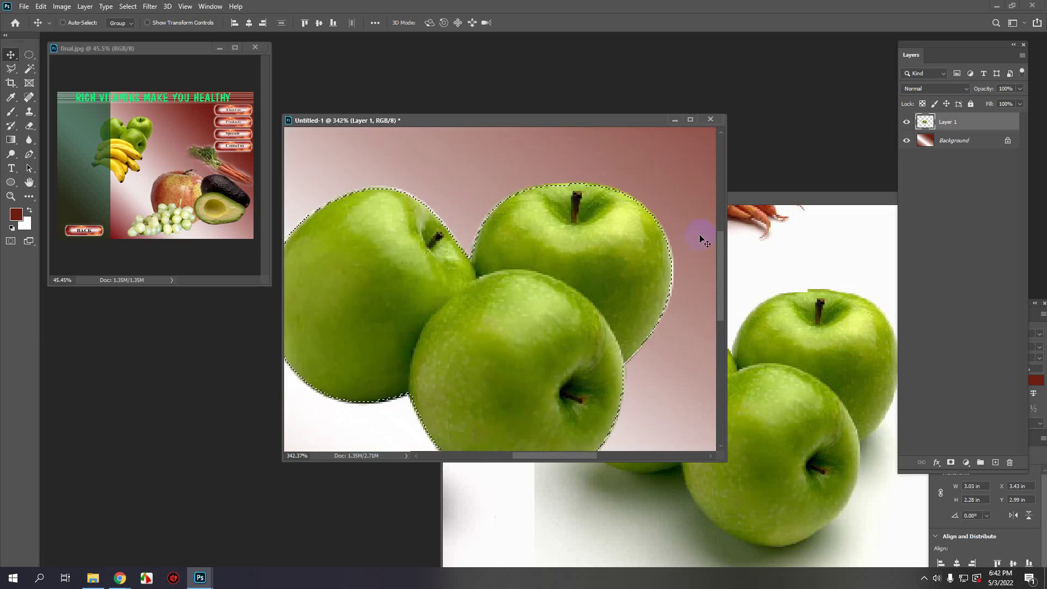
pyautogui.click(129, 18)
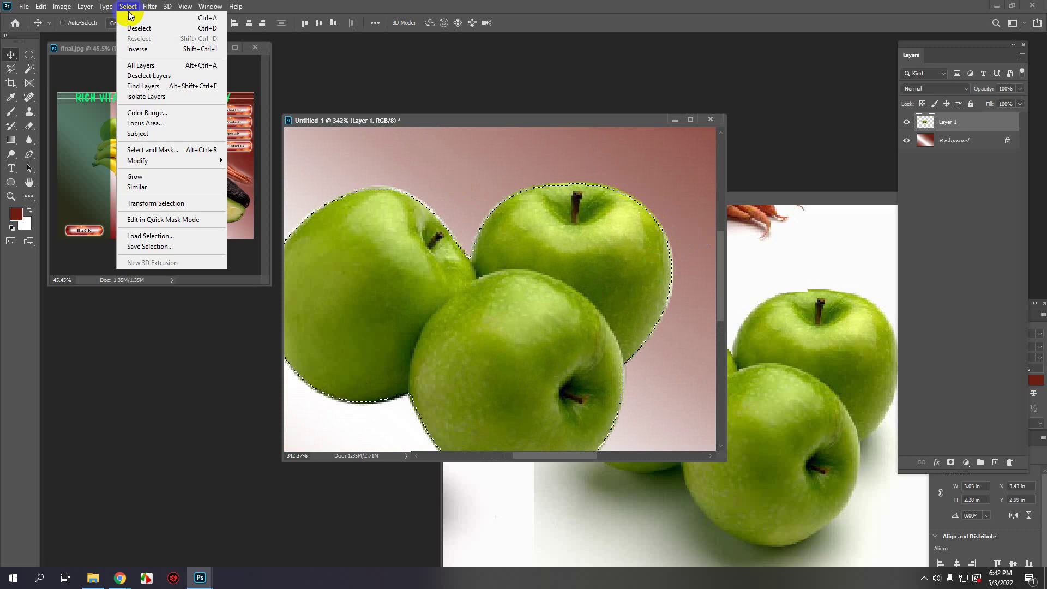
pyautogui.click(136, 44)
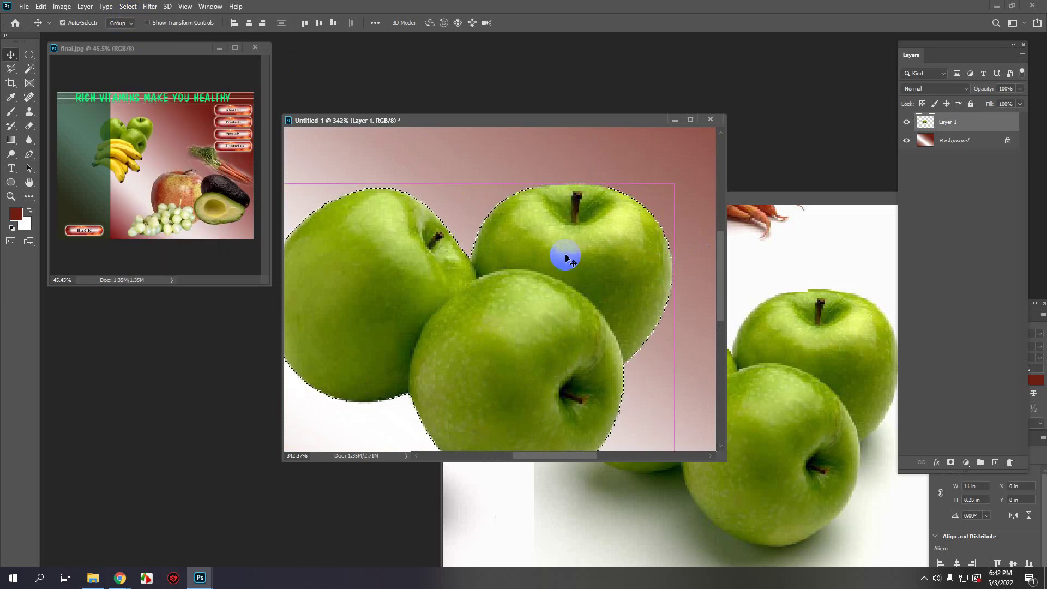
pyautogui.hotkey('ctrl', 'd')
pyautogui.scroll(-1, 568, 277)
pyautogui.scroll(-5, 571, 279)
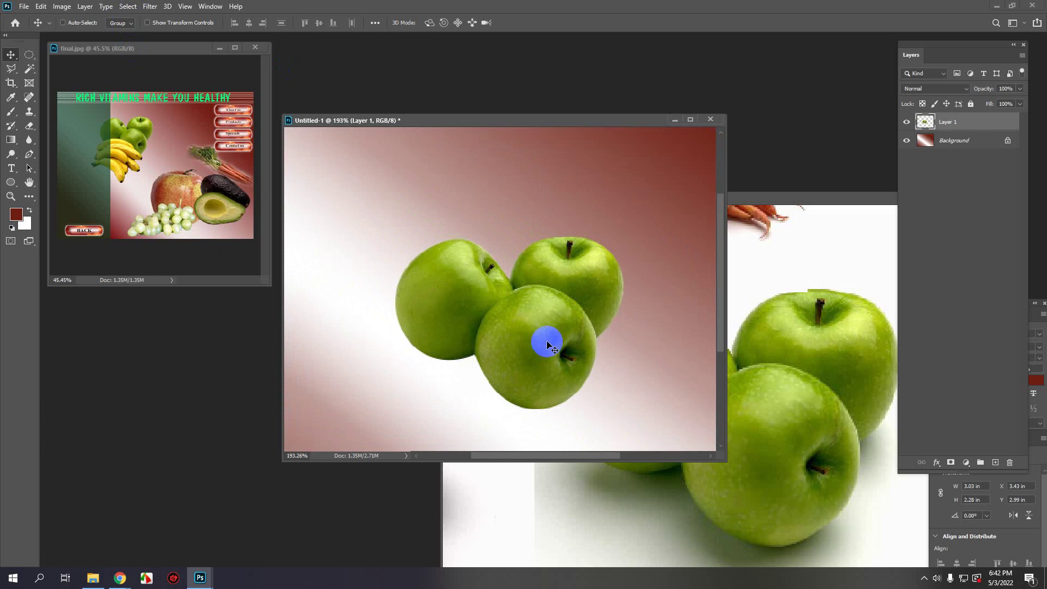
pyautogui.moveTo(499, 299); pyautogui.dragTo(475, 304)
pyautogui.scroll(-2, 476, 304)
pyautogui.scroll(1, 476, 304)
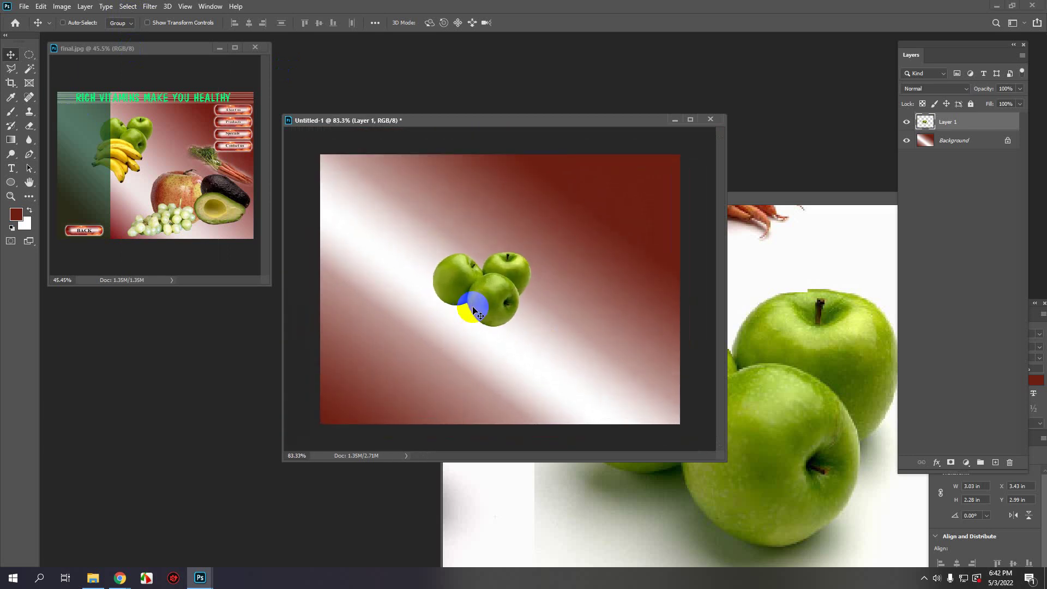
# Step: Bring the begin.jpg document to the front, shift its window up, and clear the selection around the apples
pyautogui.click(828, 277)
pyautogui.click(609, 108)
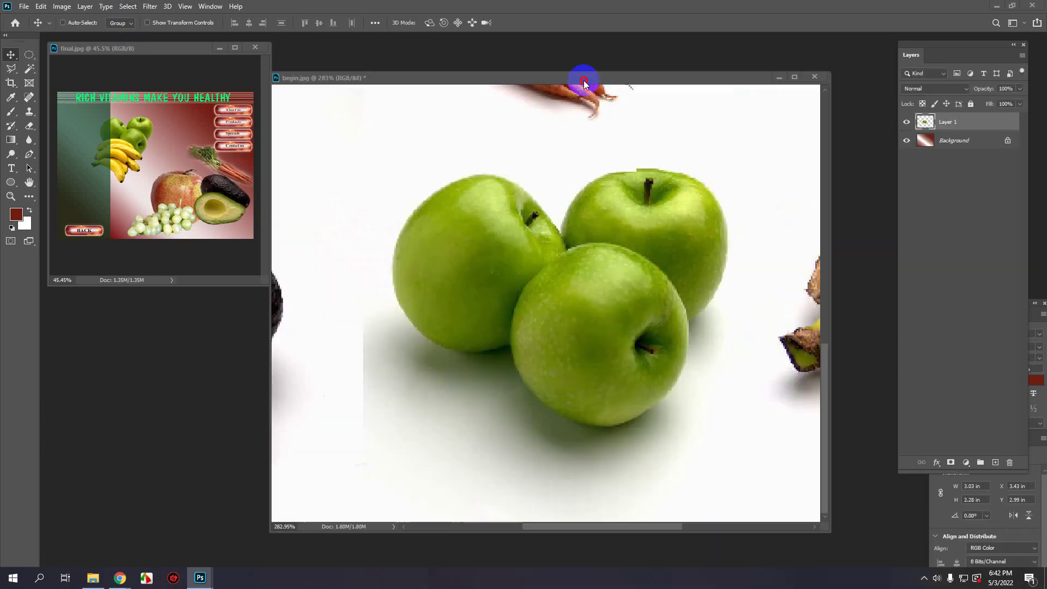
pyautogui.scroll(-2, 515, 314)
pyautogui.hotkey('ctrl', 's')
pyautogui.click(578, 170)
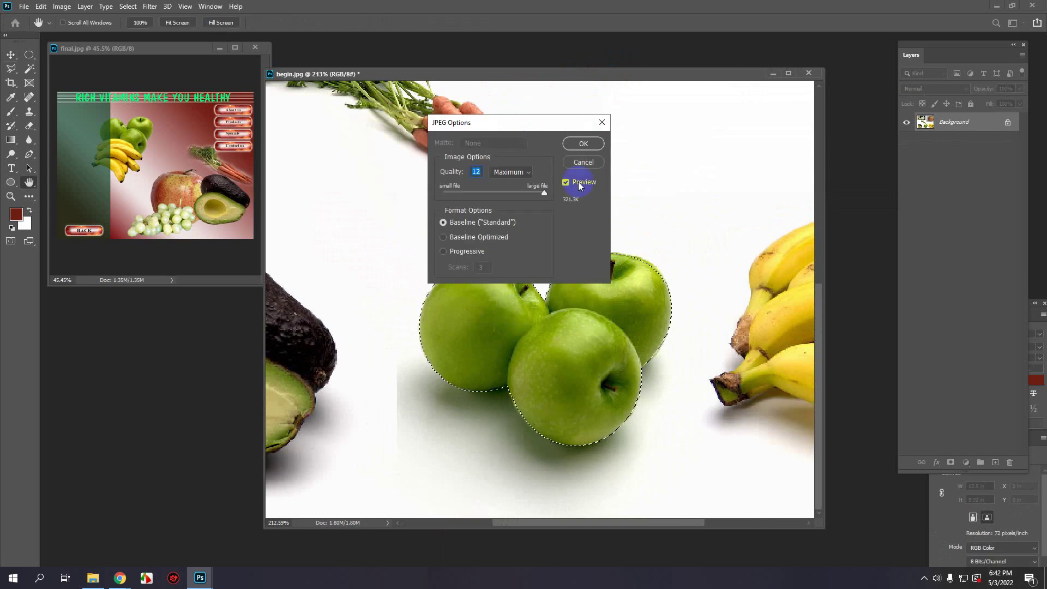
# Step: Start a Pen path at the avocados' left-hand notch and curve it over the whole avocado's top and down to its right end
pyautogui.scroll(-4, 550, 265)
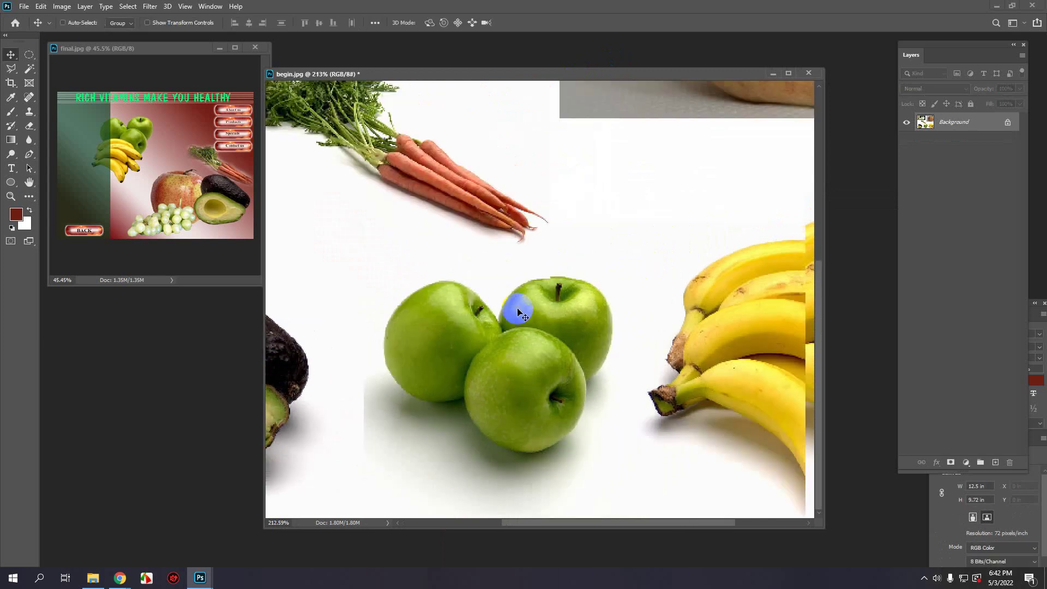
pyautogui.scroll(3, 327, 472)
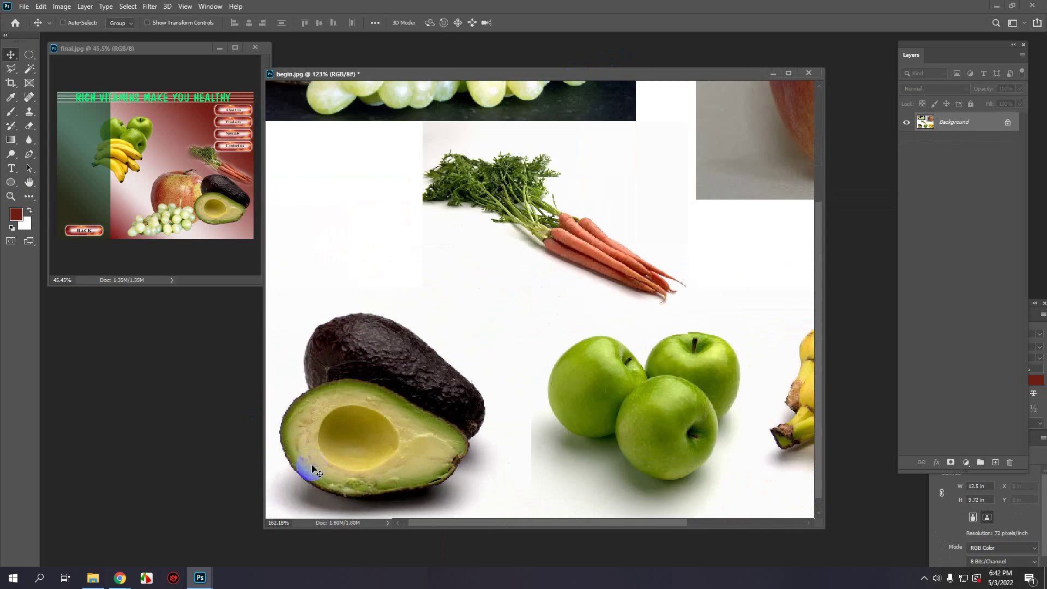
pyautogui.scroll(1, 383, 391)
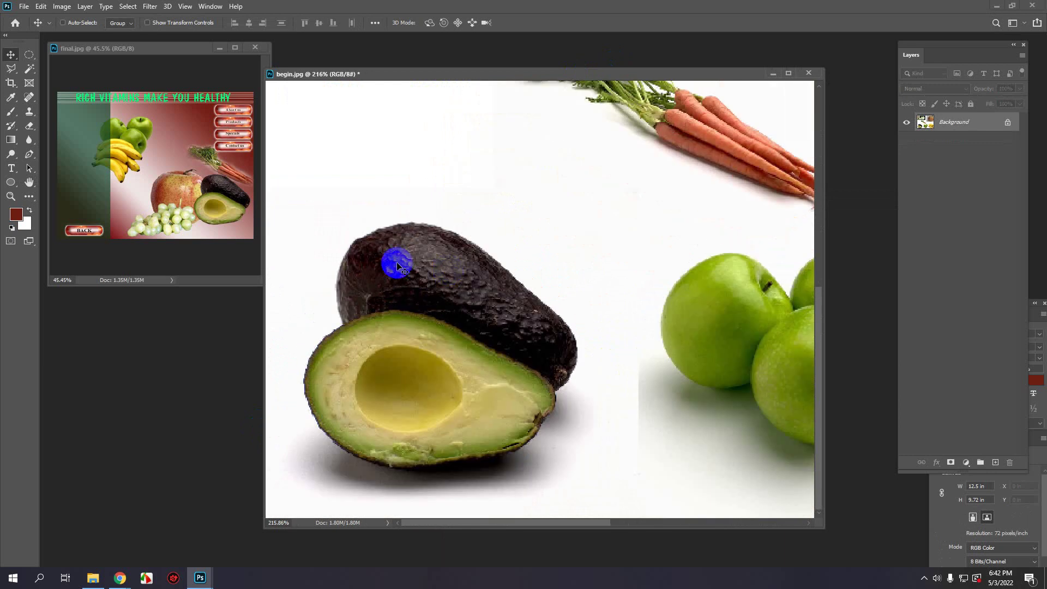
pyautogui.click(30, 157)
pyautogui.click(351, 273)
pyautogui.click(339, 316)
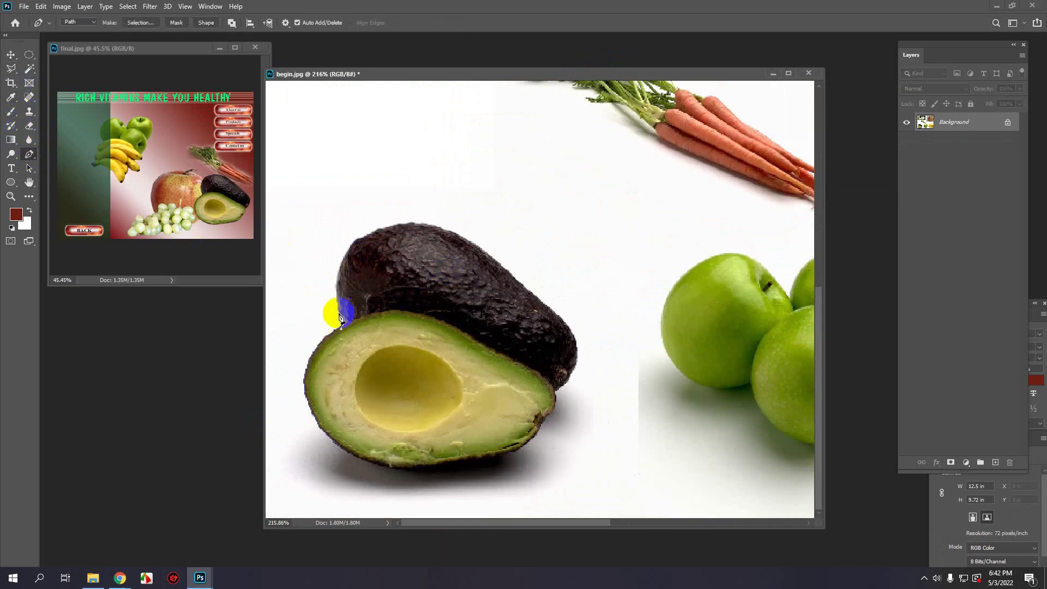
pyautogui.moveTo(420, 223); pyautogui.dragTo(511, 242)
pyautogui.click(512, 277)
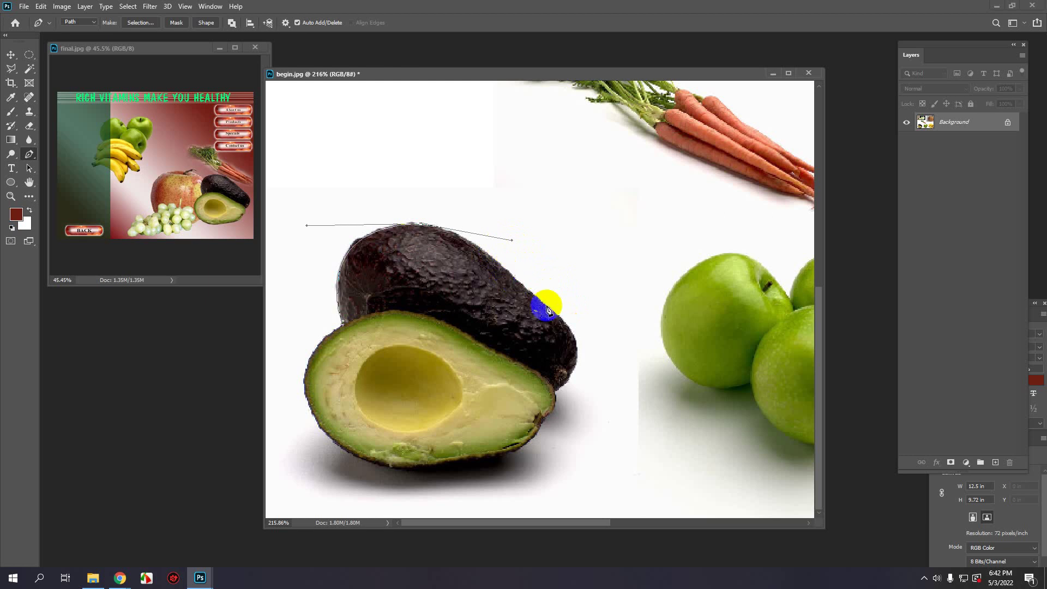
pyautogui.moveTo(559, 317); pyautogui.dragTo(579, 335)
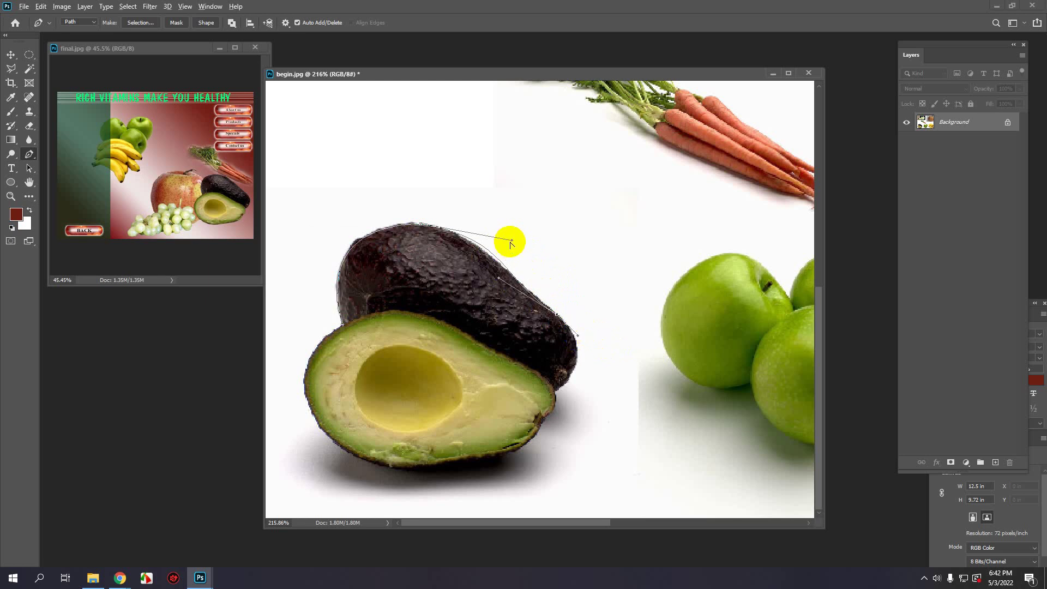
pyautogui.moveTo(512, 241); pyautogui.dragTo(500, 237)
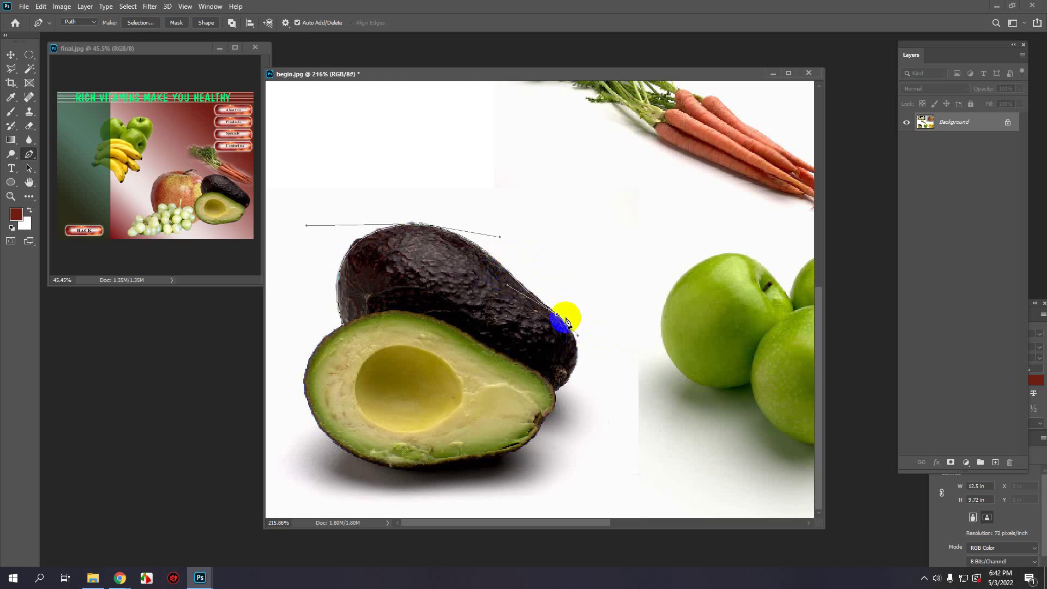
# Step: Continue the path around the whole avocado's stem end and along the narrow tip of the halved avocado with short segments
pyautogui.moveTo(556, 392); pyautogui.dragTo(524, 406)
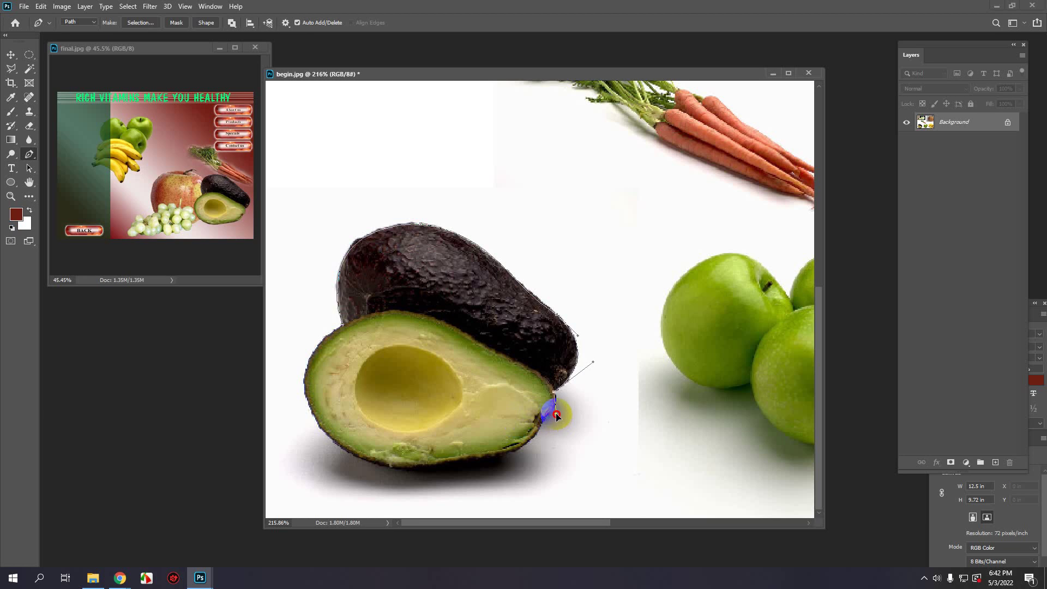
pyautogui.scroll(3, 555, 414)
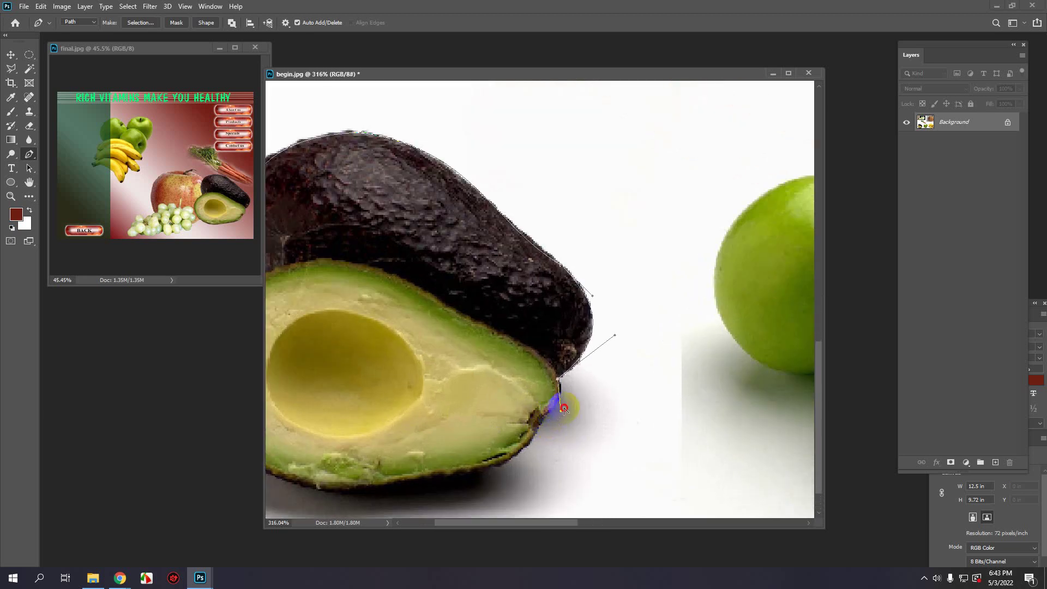
pyautogui.scroll(2, 561, 407)
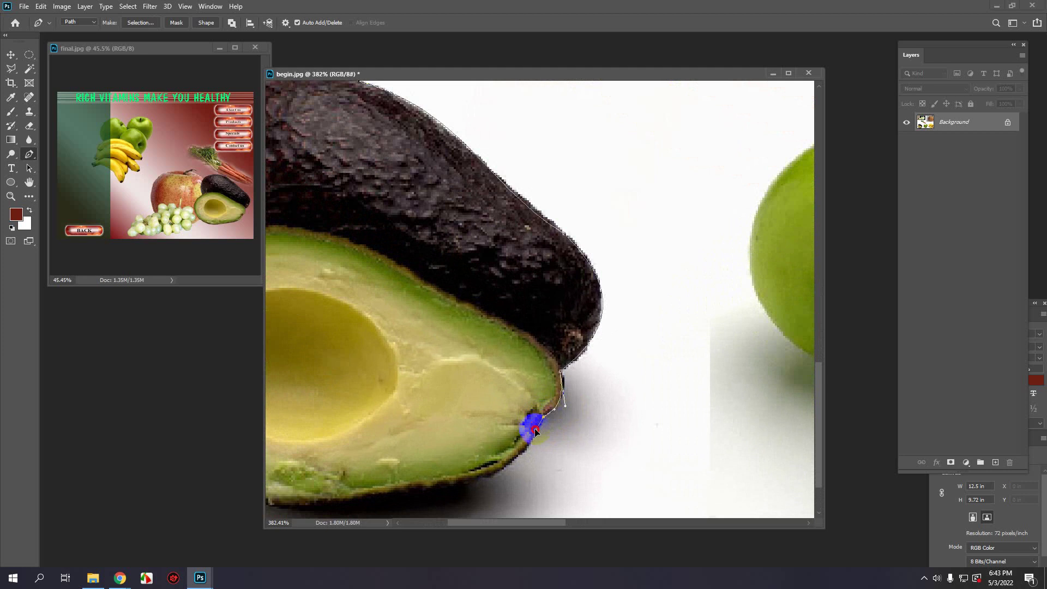
pyautogui.scroll(-2, 533, 423)
# Step: Curve the path beneath the halved avocado through an anchor at its lowest edge and close it at the starting notch
pyautogui.moveTo(559, 372); pyautogui.dragTo(589, 373)
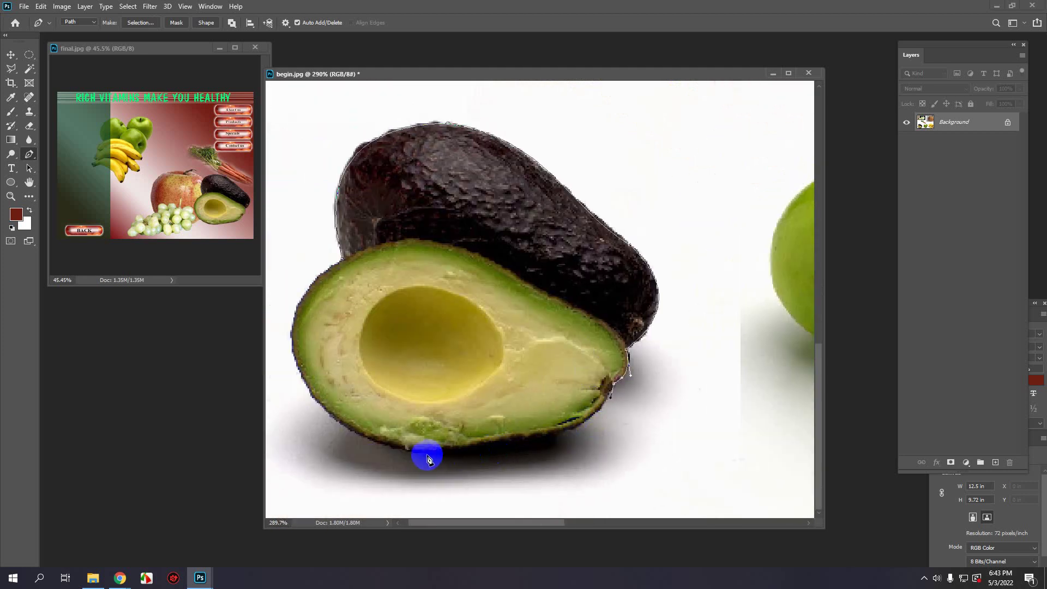
pyautogui.moveTo(427, 455); pyautogui.dragTo(342, 440)
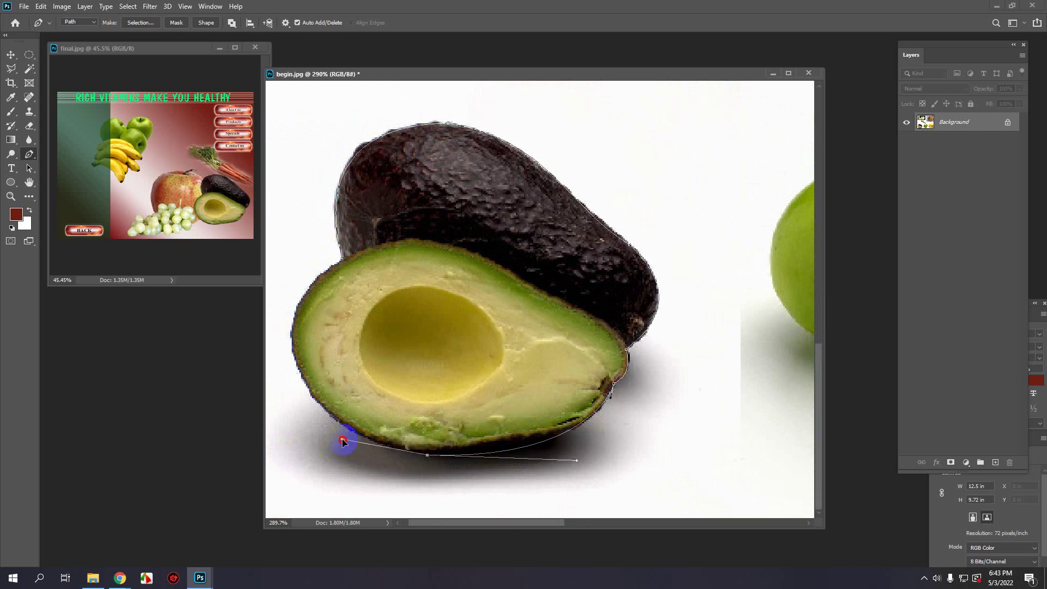
pyautogui.hscroll(-1, 323, 438)
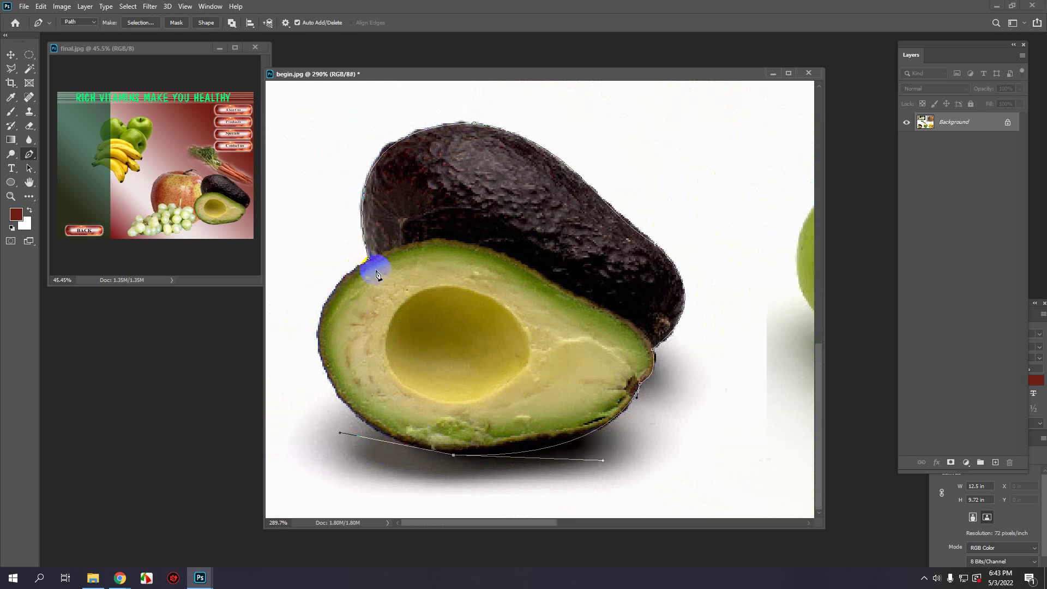
pyautogui.moveTo(369, 264); pyautogui.dragTo(416, 246)
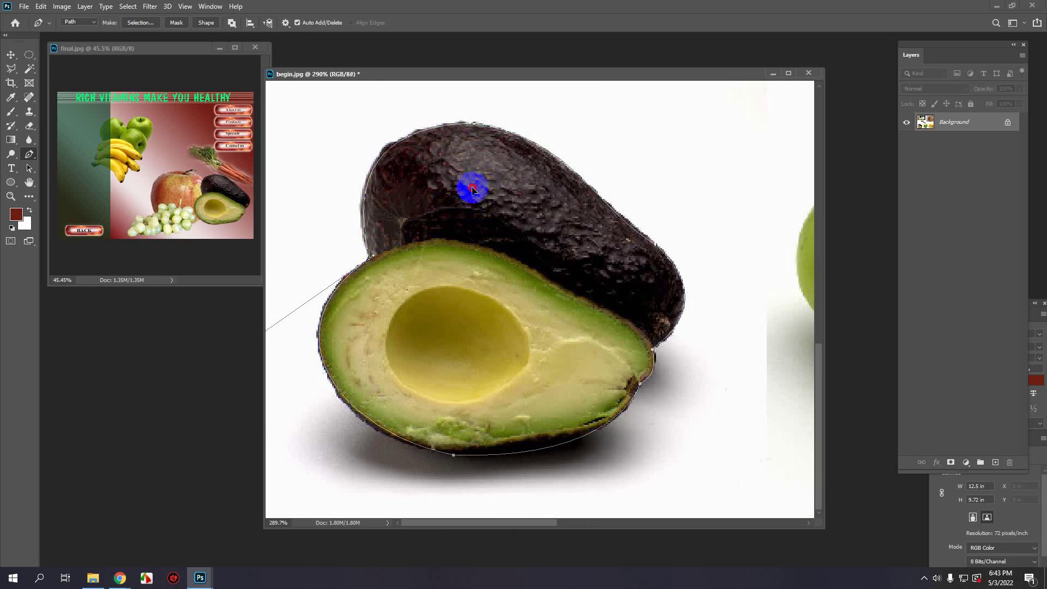
pyautogui.moveTo(477, 184); pyautogui.dragTo(476, 185)
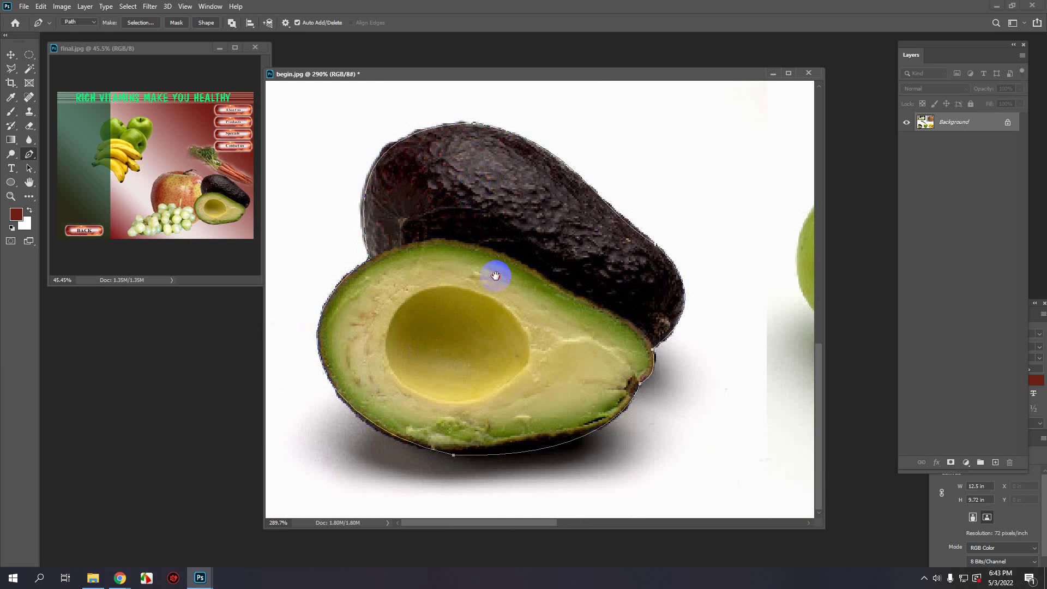
# Step: Adjust the direction handles of the path's lowest anchor with the Direct Selection tool to fit the halved avocado's underside
pyautogui.click(12, 69)
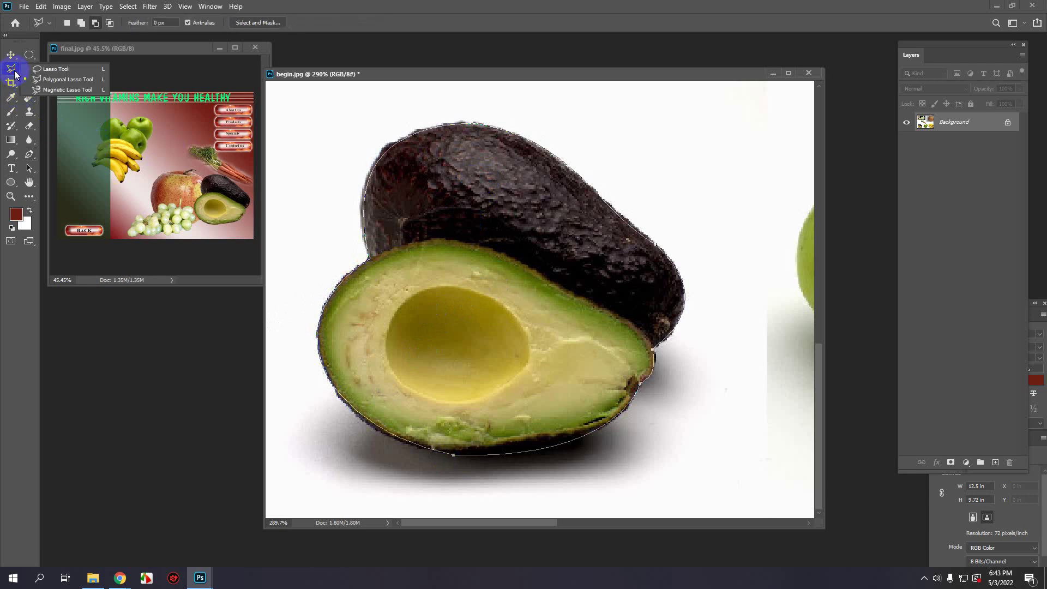
pyautogui.click(15, 71)
pyautogui.click(24, 173)
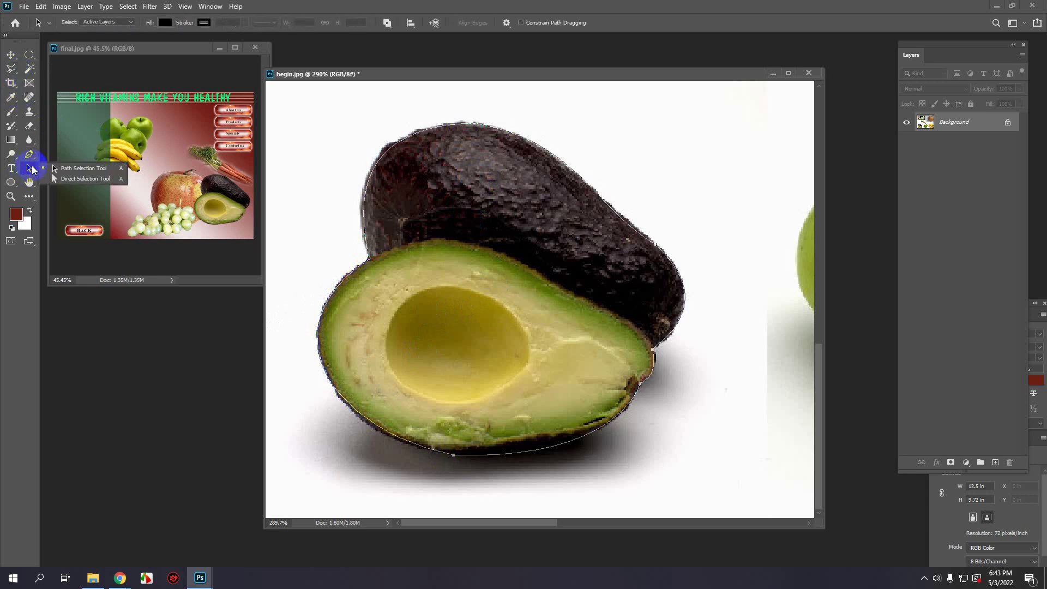
pyautogui.click(89, 180)
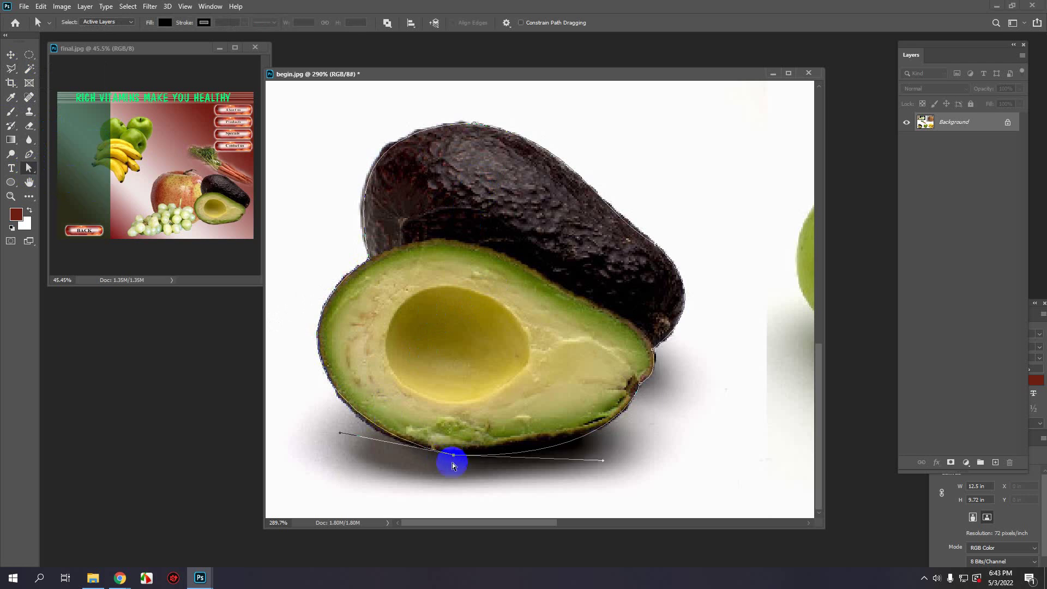
pyautogui.moveTo(341, 436); pyautogui.dragTo(337, 440)
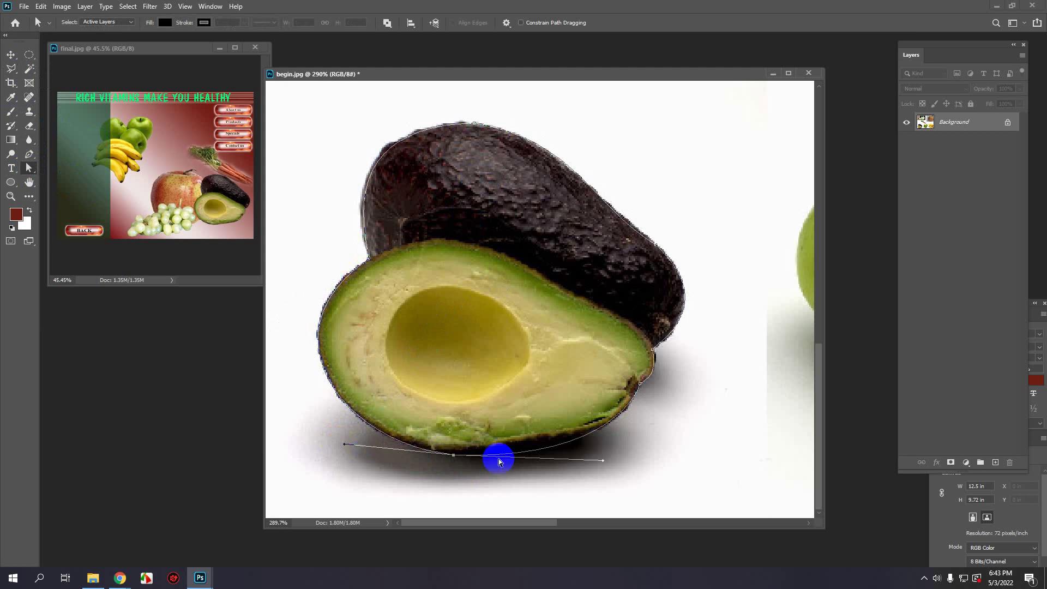
pyautogui.moveTo(604, 463); pyautogui.dragTo(602, 461)
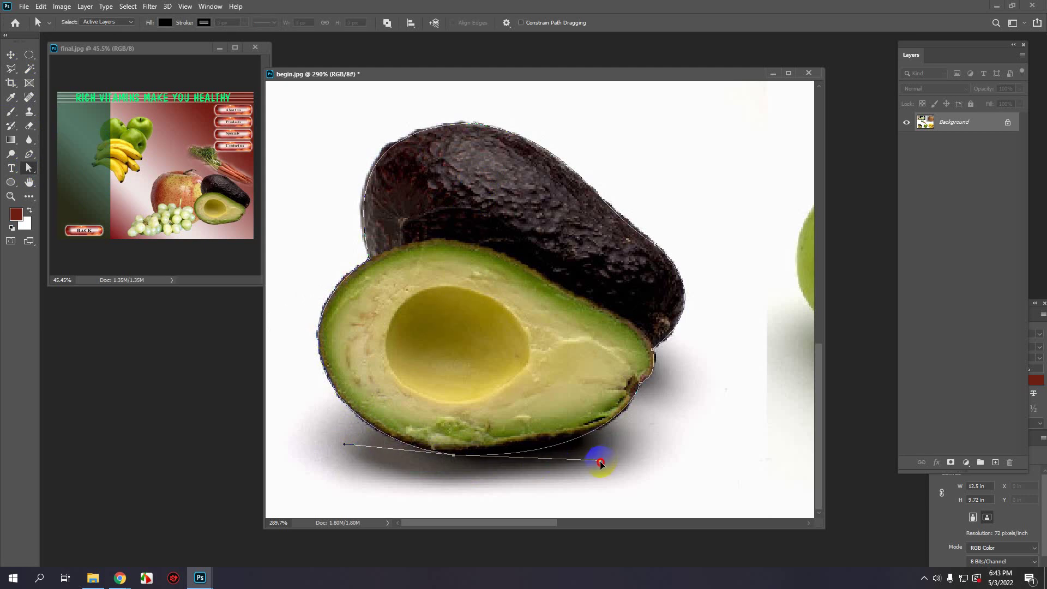
# Step: Convert the avocado path into a selection and bring the cut-out avocados into Untitled-1, placed over the gradient's upper-right area
pyautogui.keyDown('alt'); pyautogui.scroll(-2, 359, 334); pyautogui.keyUp('alt')
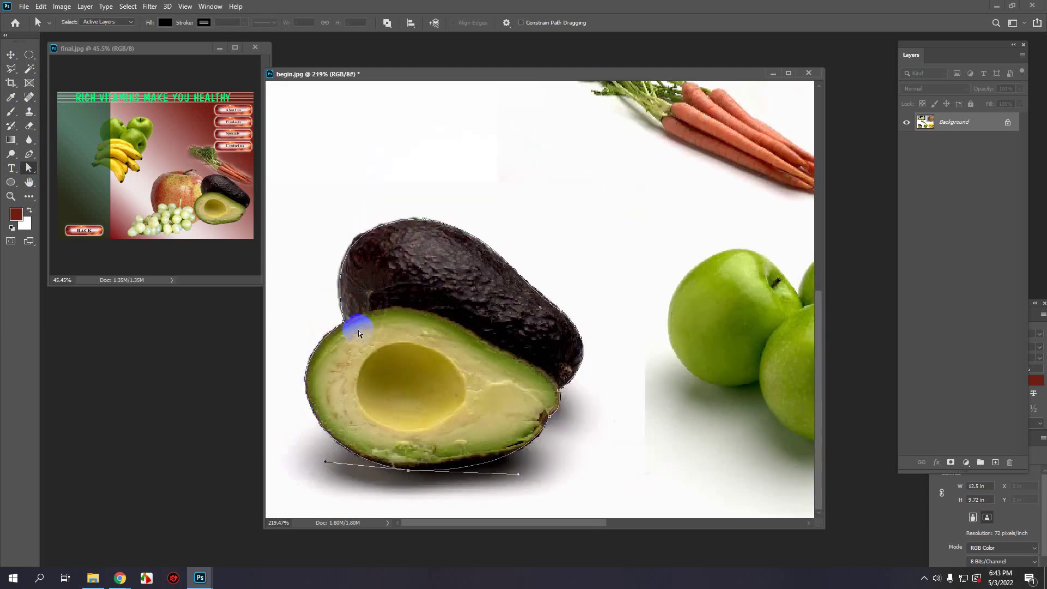
pyautogui.hotkey('ctrl', 'Return')
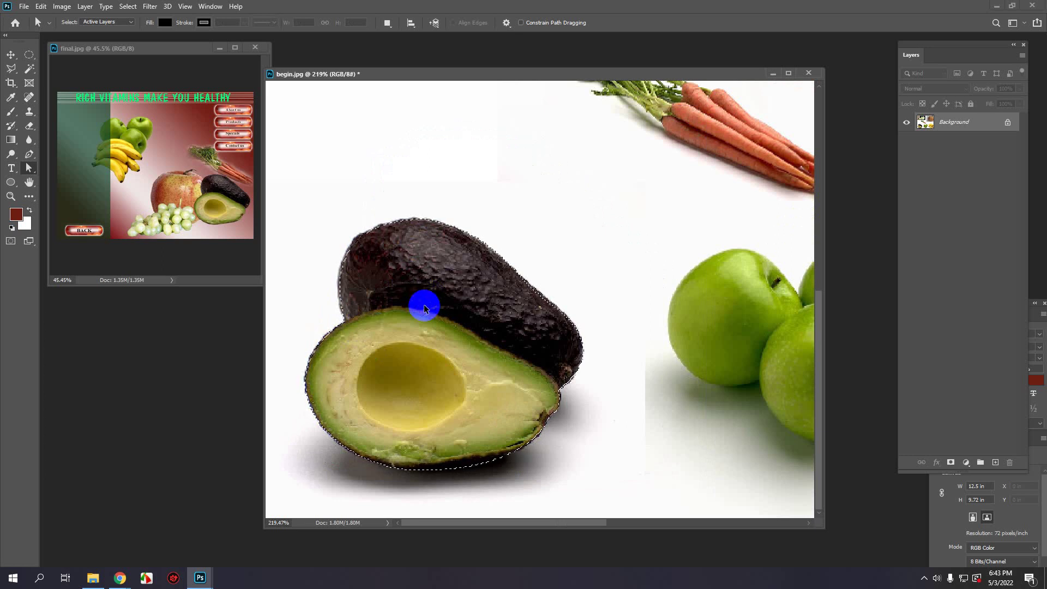
pyautogui.moveTo(470, 73); pyautogui.dragTo(355, 270)
pyautogui.click(478, 119)
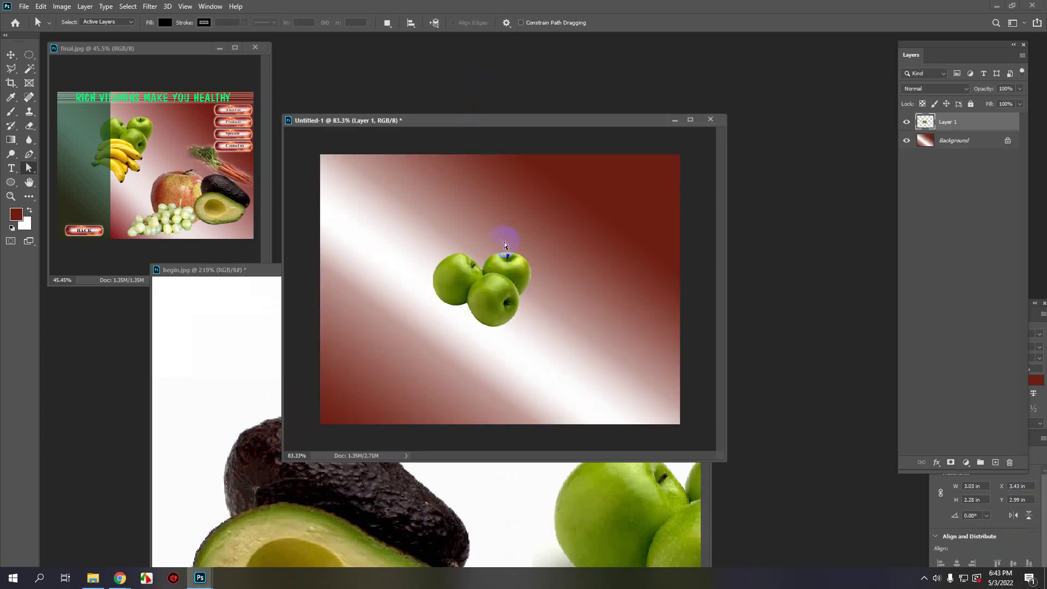
pyautogui.moveTo(503, 241); pyautogui.dragTo(643, 205)
pyautogui.click(11, 55)
# Step: Load the avocado layer's outline as a selection and contract it by 1 pixel
pyautogui.scroll(4, 601, 237)
pyautogui.scroll(2, 663, 193)
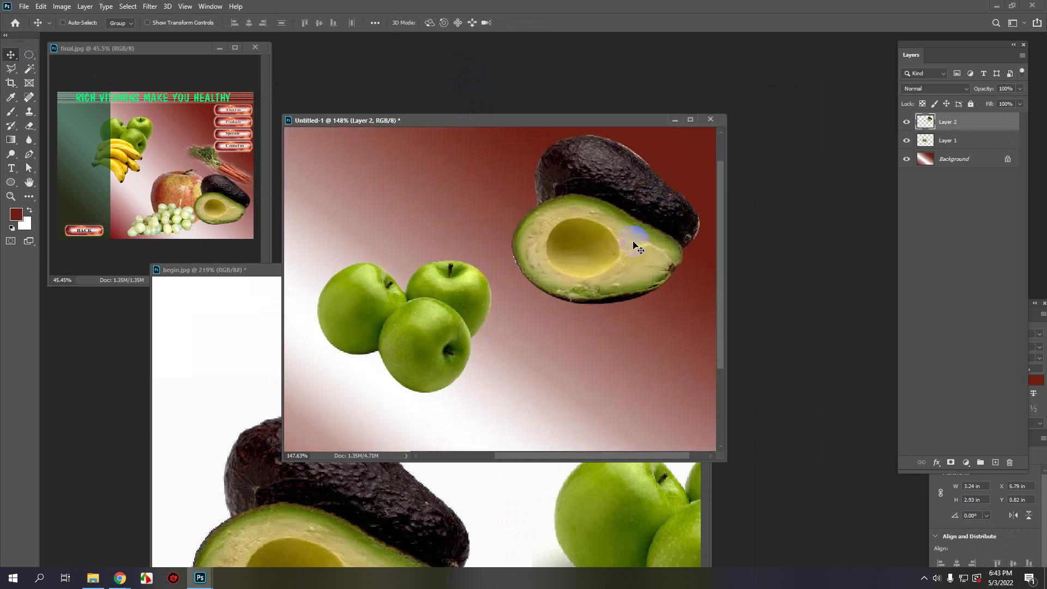
pyautogui.scroll(-1, 634, 245)
pyautogui.scroll(5, 669, 182)
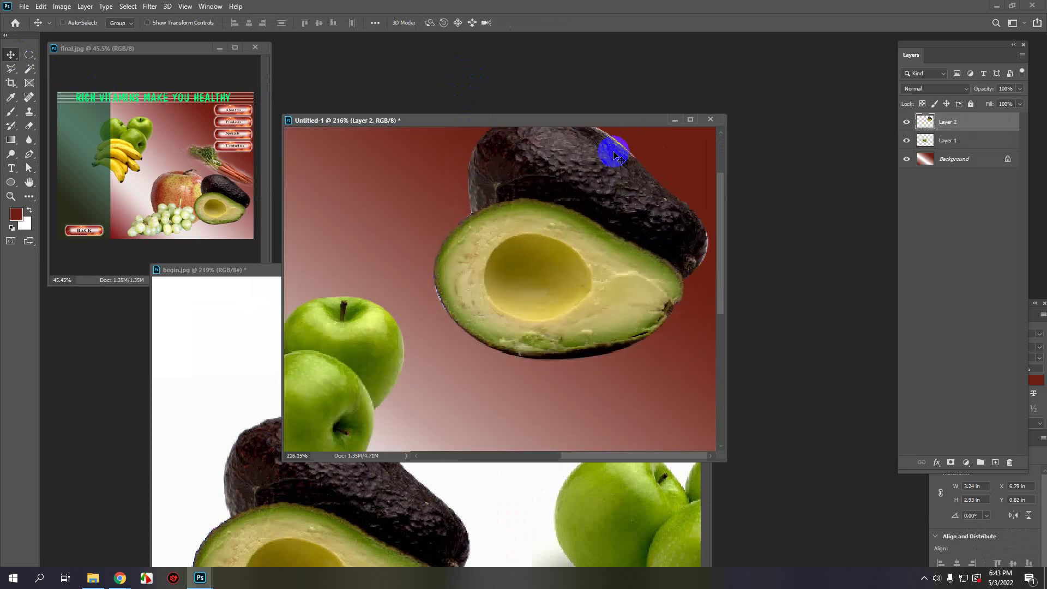
pyautogui.scroll(-3, 603, 182)
pyautogui.keyDown('ctrl'); pyautogui.click(926, 121); pyautogui.keyUp('ctrl')
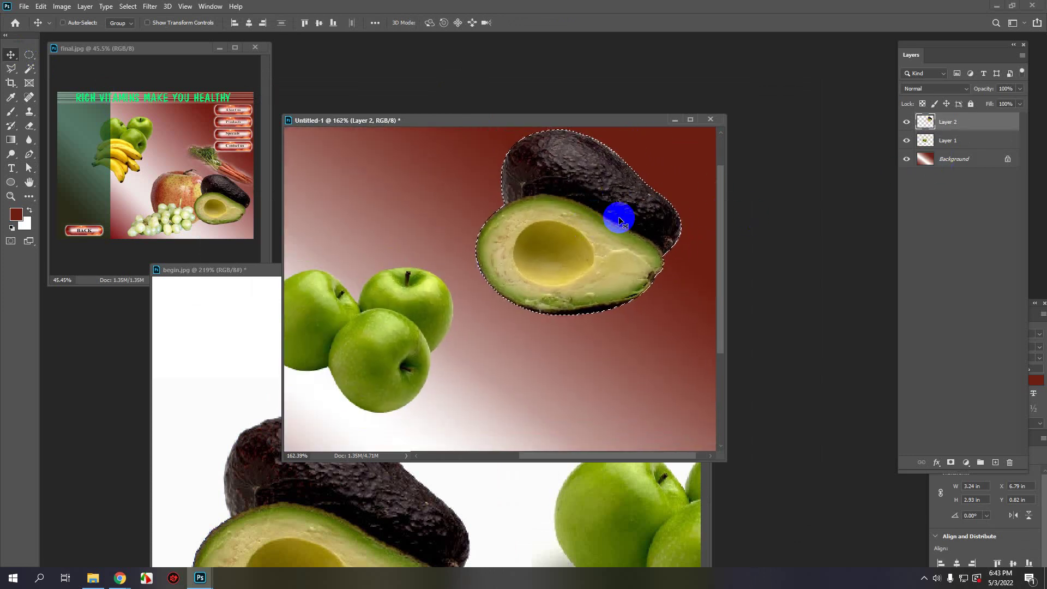
pyautogui.scroll(4, 627, 213)
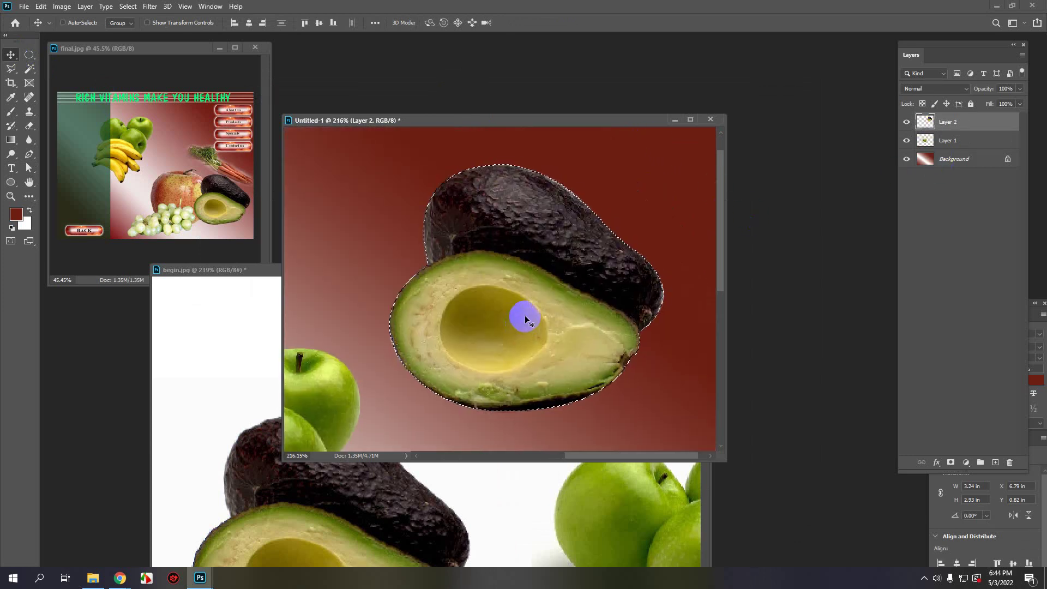
pyautogui.click(127, 6)
pyautogui.moveTo(144, 160)
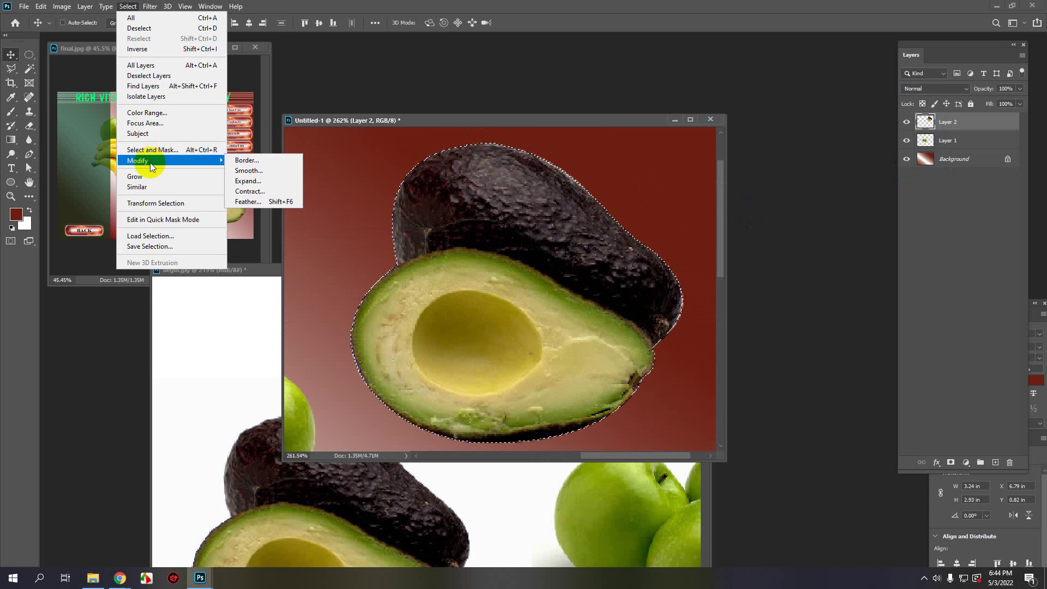
pyautogui.click(250, 191)
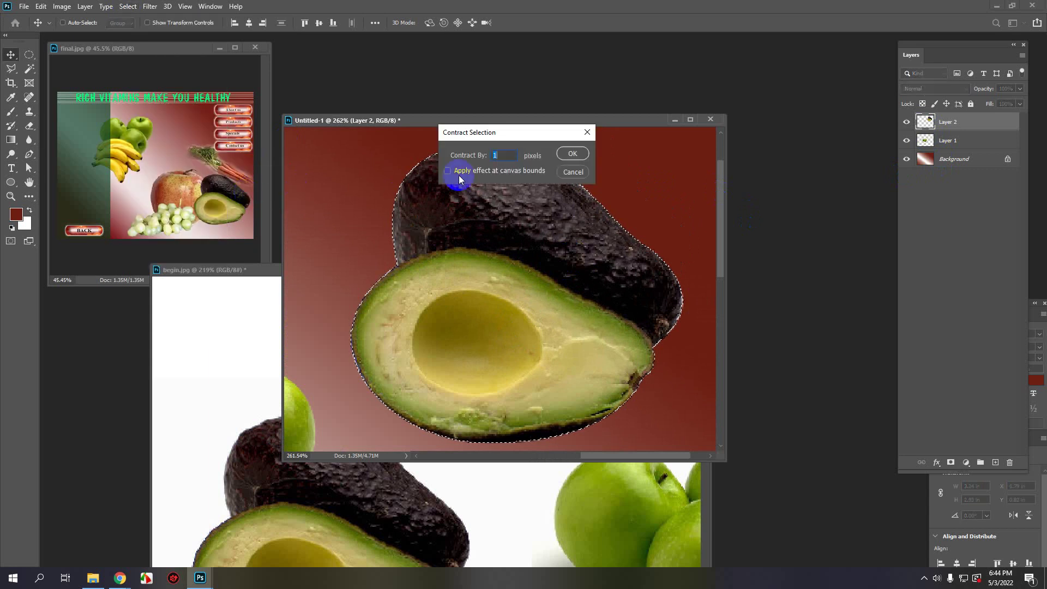
pyautogui.click(575, 157)
# Step: Invert the contracted selection, delete the thin fringe around the avocados, and deselect
pyautogui.click(129, 7)
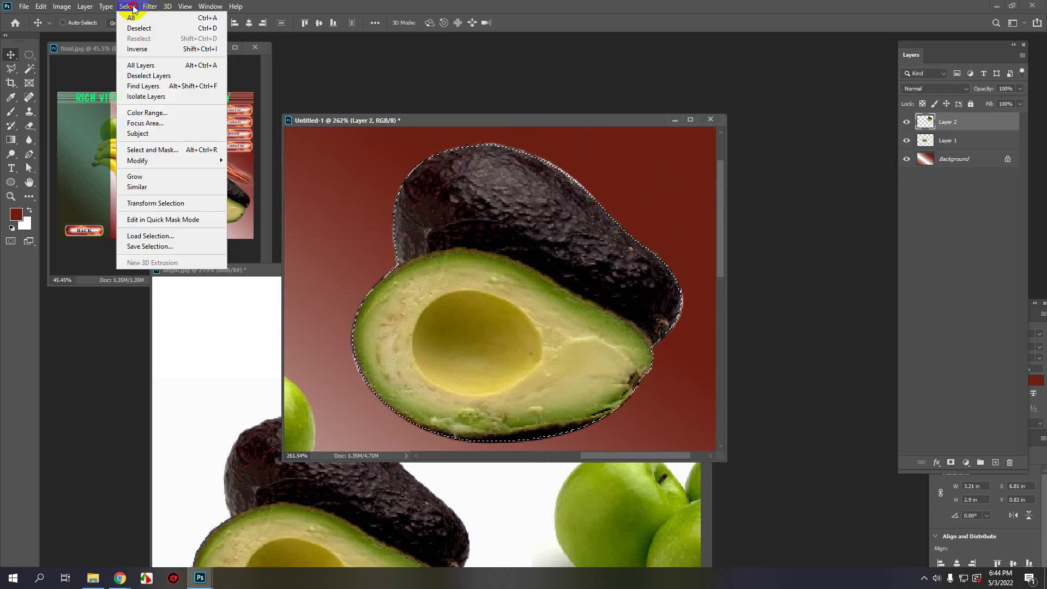
pyautogui.click(135, 50)
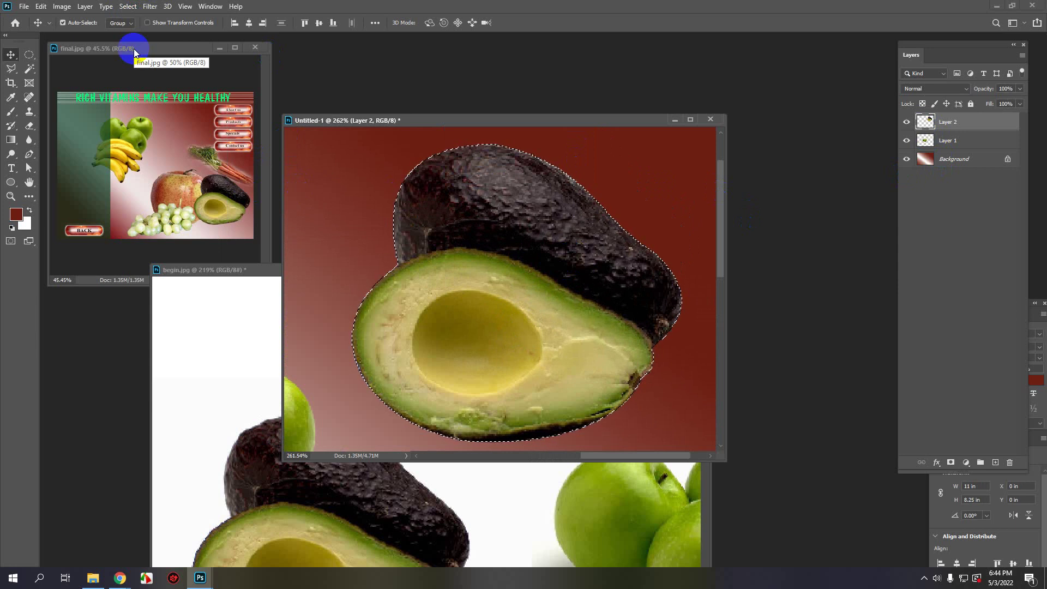
pyautogui.hotkey('ctrl', 'd')
pyautogui.scroll(-1, 309, 133)
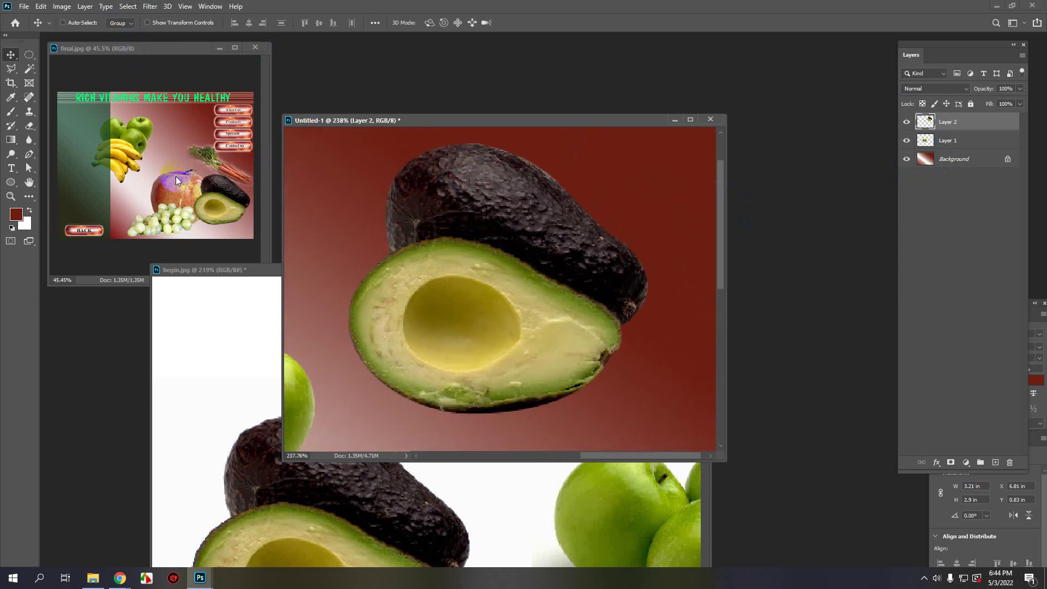
pyautogui.scroll(-7, 484, 320)
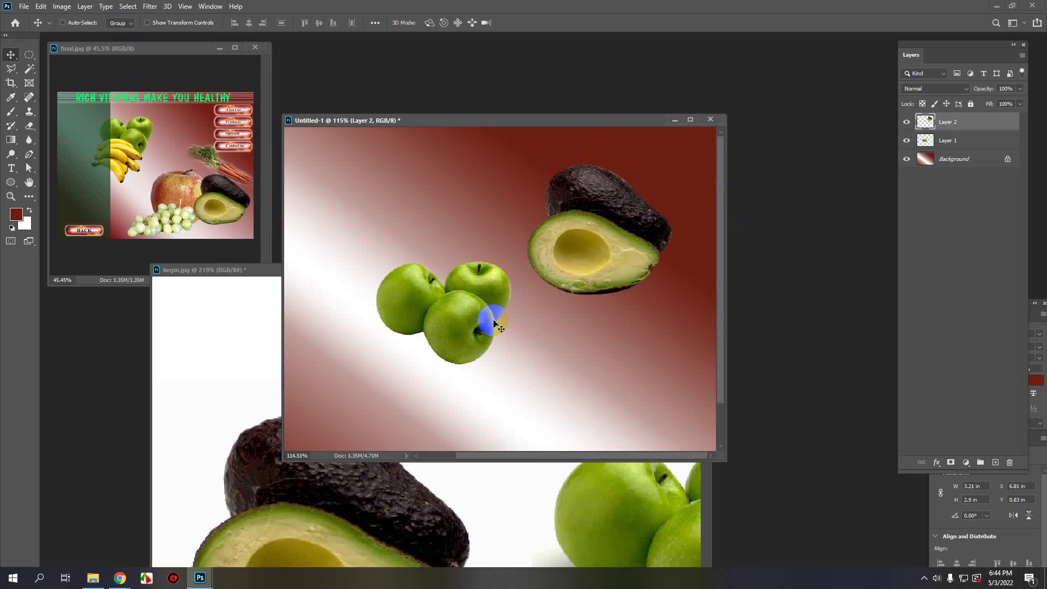
# Step: Return to begin.jpg and clear the selection around the avocados
pyautogui.click(460, 461)
pyautogui.click(464, 474)
pyautogui.scroll(-2, 453, 480)
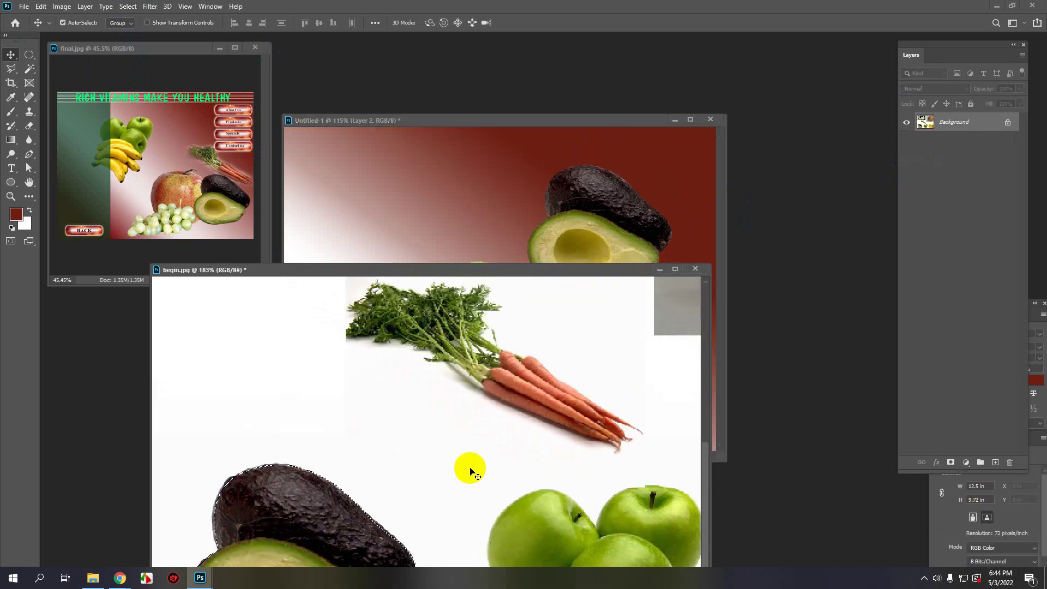
pyautogui.moveTo(445, 480); pyautogui.dragTo(426, 366)
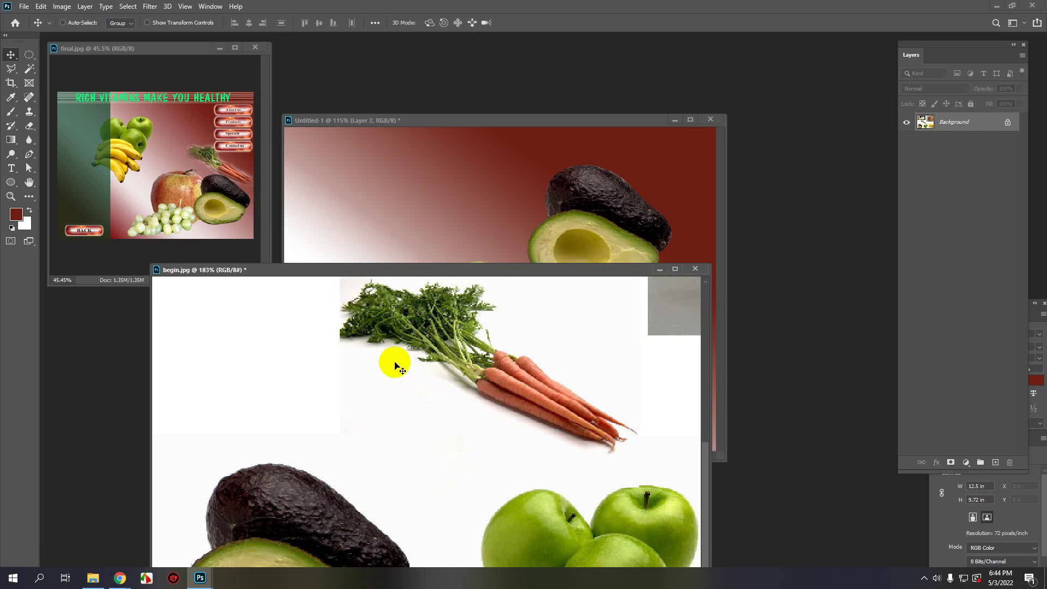
pyautogui.scroll(3, 325, 493)
pyautogui.scroll(5, 325, 493)
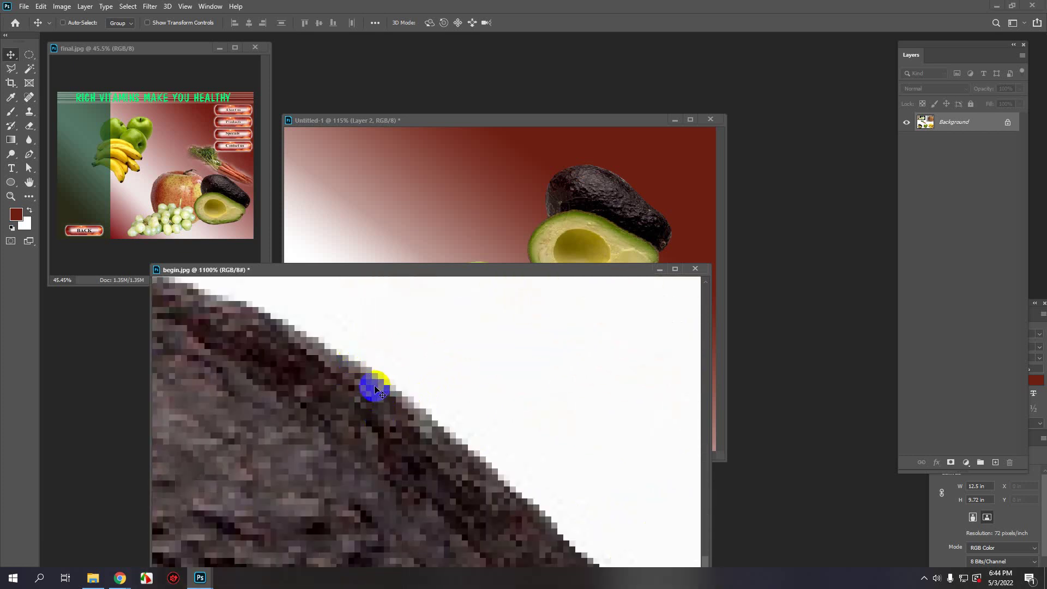
pyautogui.scroll(2, 355, 379)
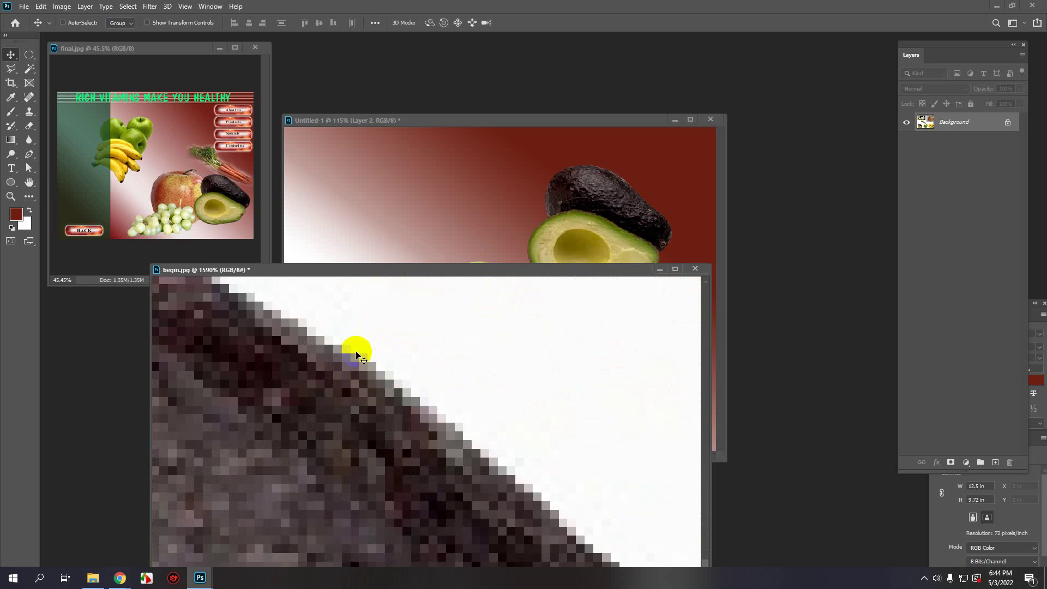
pyautogui.click(355, 382)
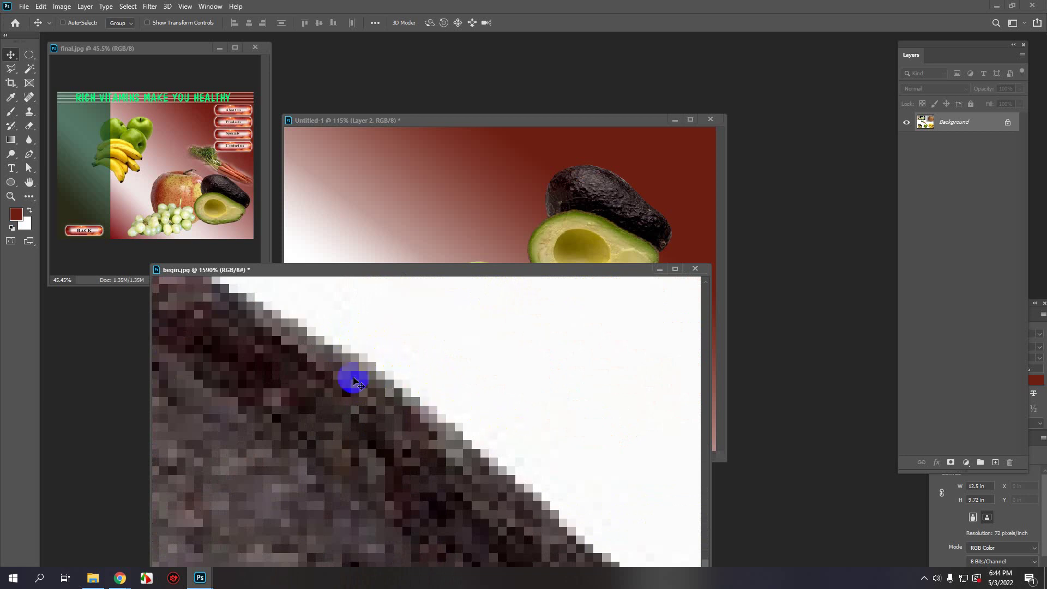
pyautogui.click(29, 155)
pyautogui.click(29, 155)
pyautogui.click(281, 327)
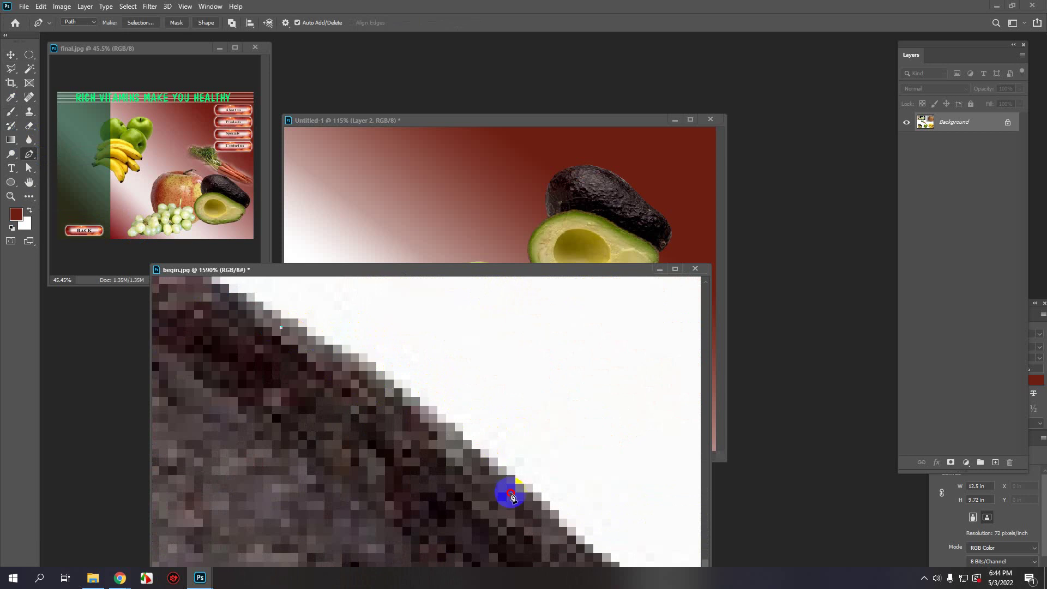
pyautogui.click(509, 494)
pyautogui.click(540, 534)
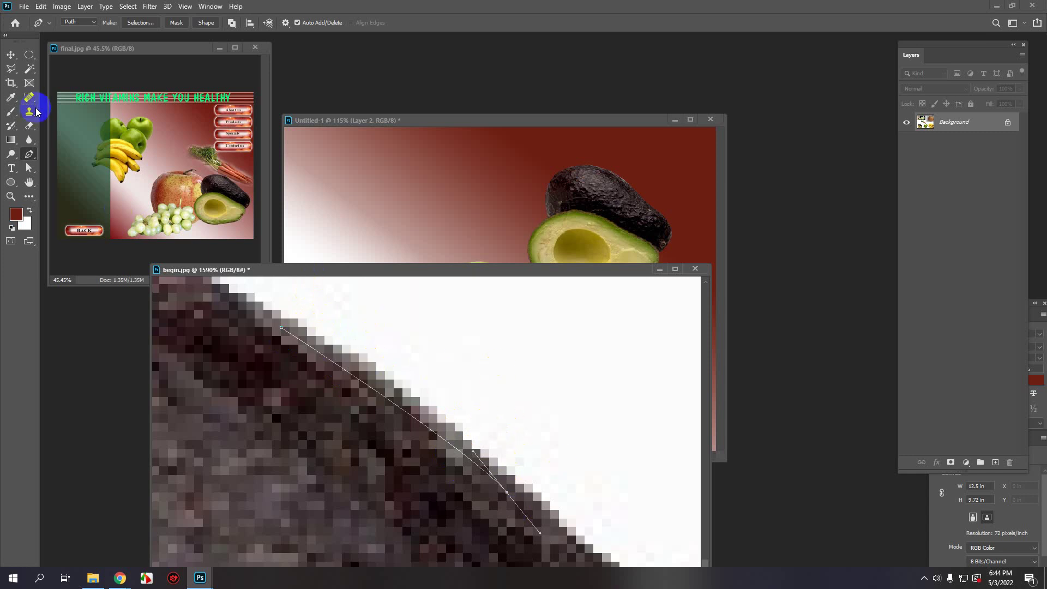
pyautogui.press('Escape')
pyautogui.press('Escape')
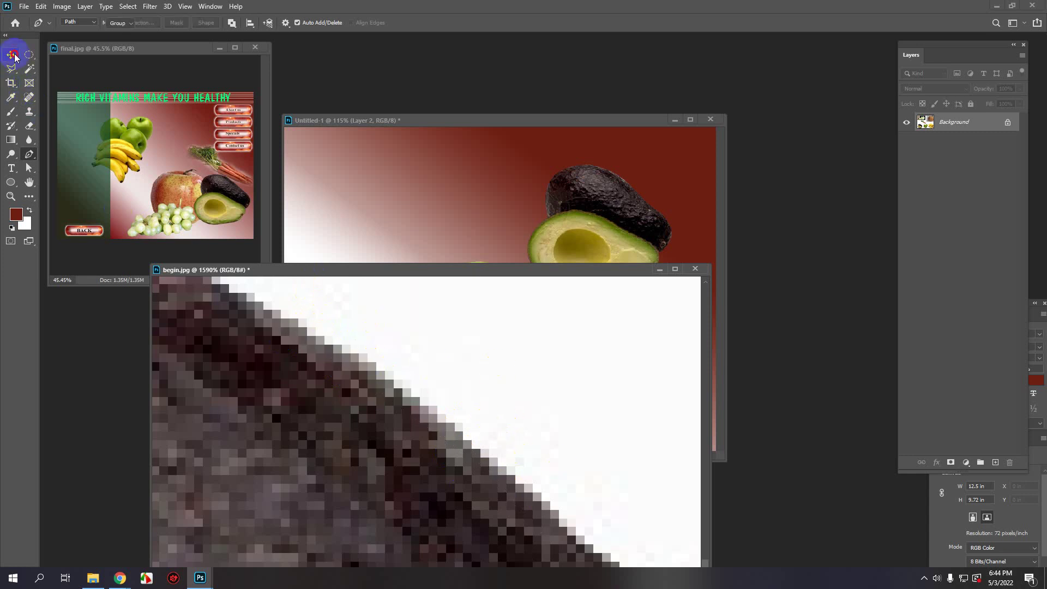
pyautogui.click(11, 54)
pyautogui.scroll(-6, 313, 387)
pyautogui.hotkey('ctrl', '0')
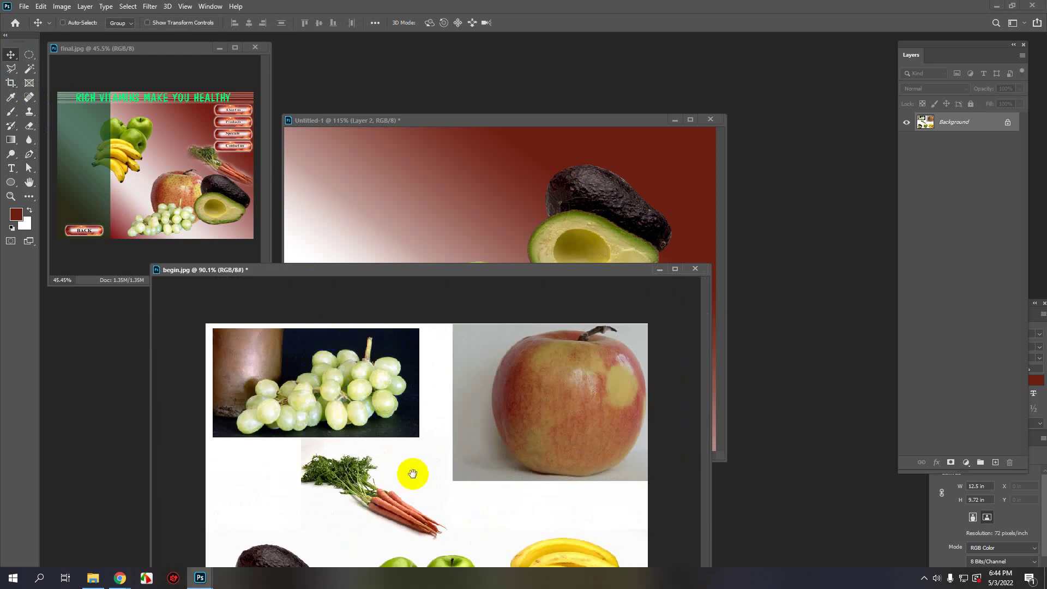
# Step: Start a Pen path in begin.jpg at the uppermost banana's stem tip and curve it up to the base of the stem
pyautogui.moveTo(411, 270); pyautogui.dragTo(414, 134)
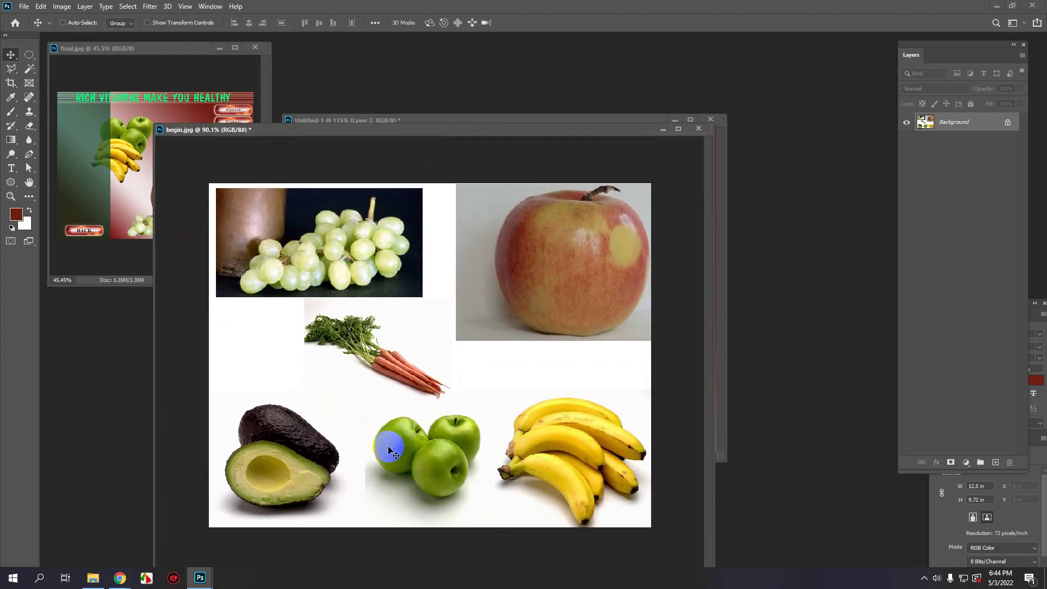
pyautogui.scroll(3, 554, 492)
pyautogui.scroll(3, 554, 493)
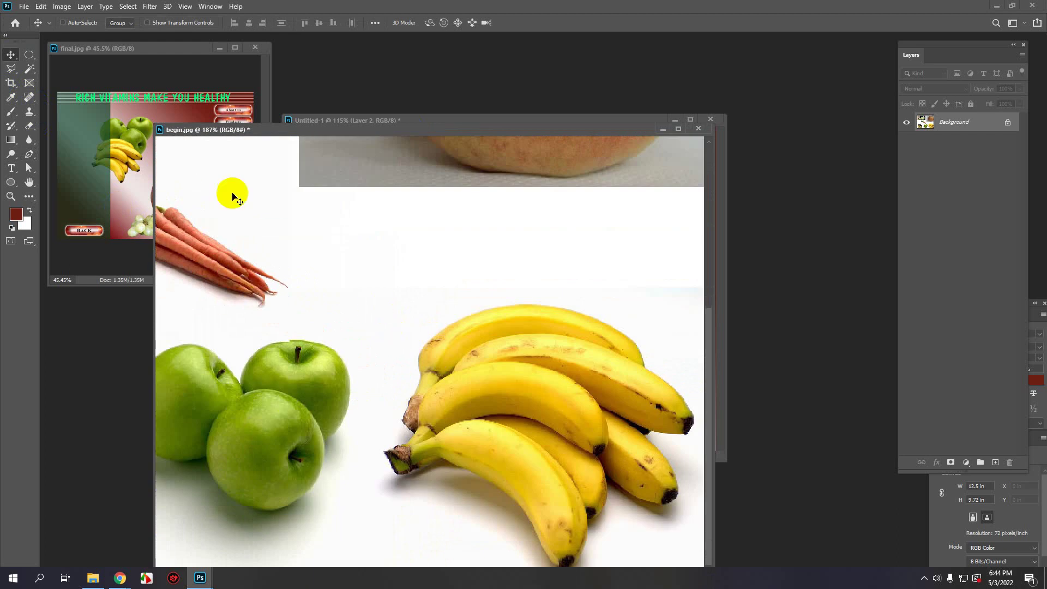
pyautogui.click(29, 154)
pyautogui.scroll(3, 411, 382)
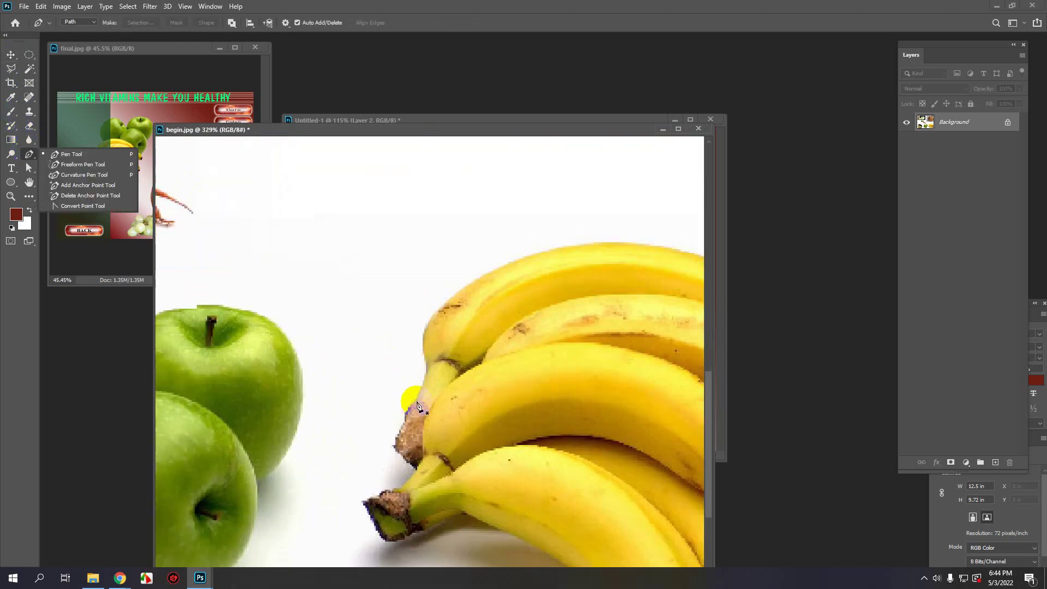
pyautogui.scroll(1, 395, 450)
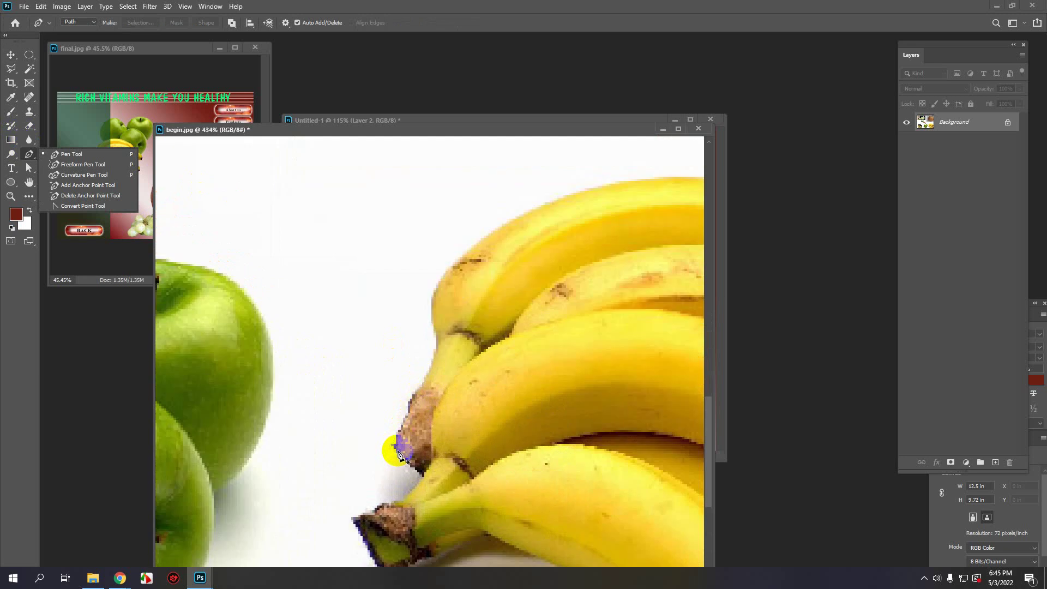
pyautogui.click(393, 446)
pyautogui.click(431, 376)
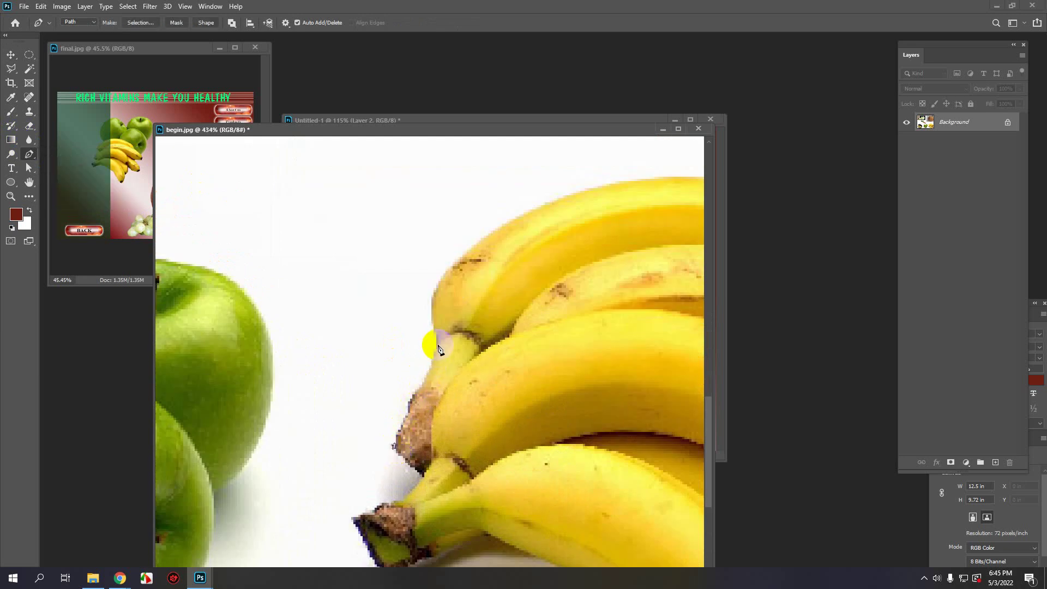
pyautogui.click(437, 342)
pyautogui.click(442, 308)
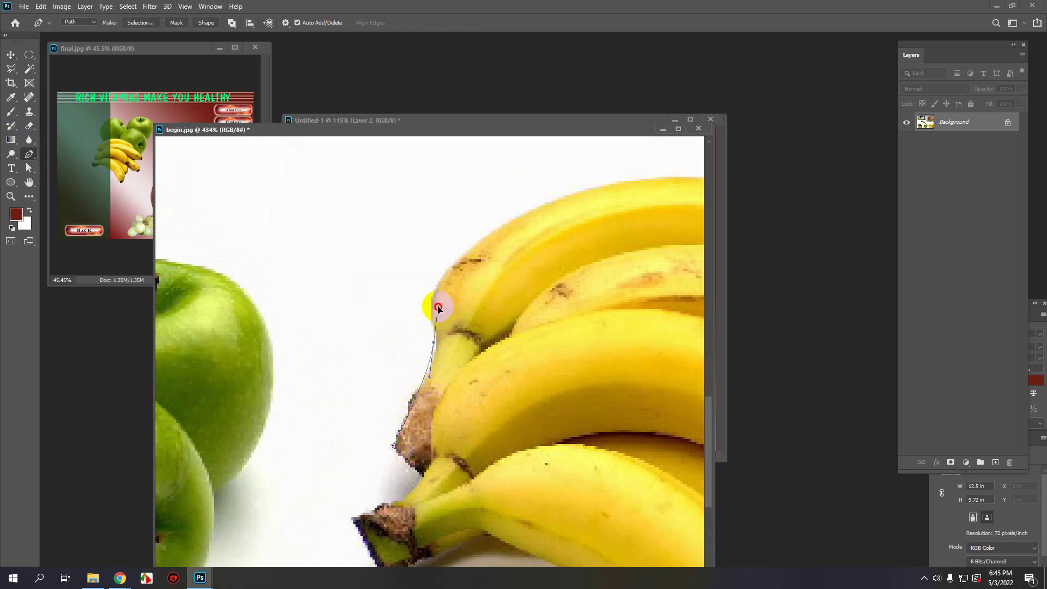
pyautogui.moveTo(438, 307); pyautogui.dragTo(439, 301)
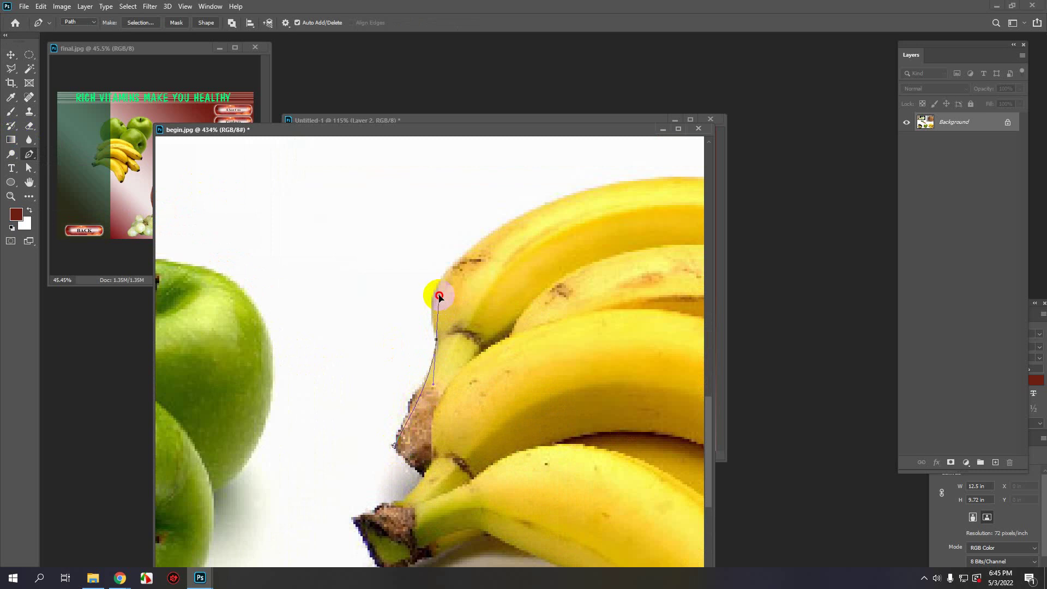
# Step: Curve the path over the uppermost banana to its far end, adjusting both anchors' direction handles to fit its upper edge
pyautogui.moveTo(431, 296); pyautogui.dragTo(400, 227)
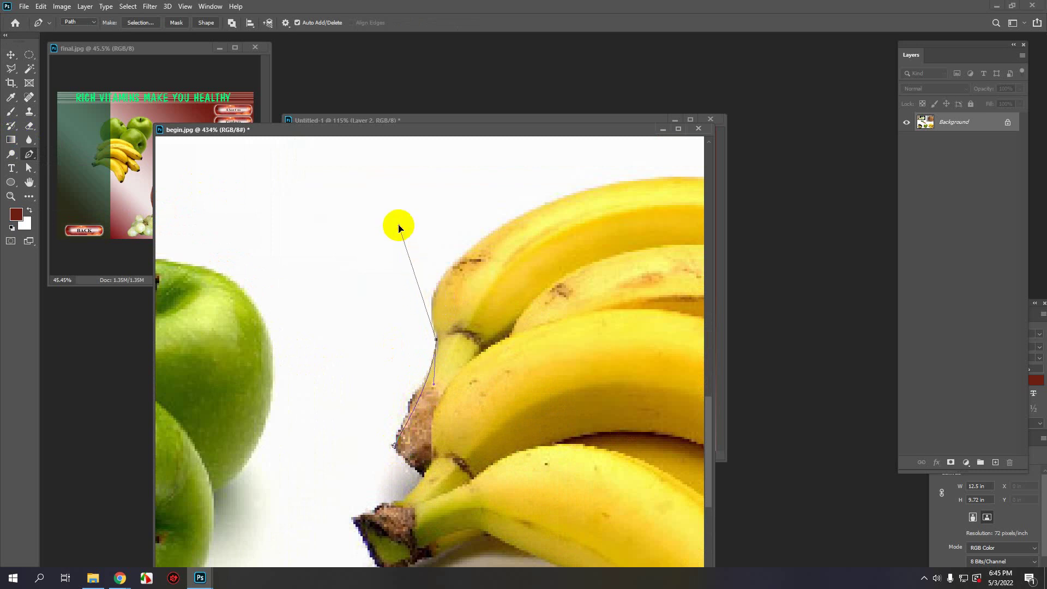
pyautogui.scroll(-4, 411, 324)
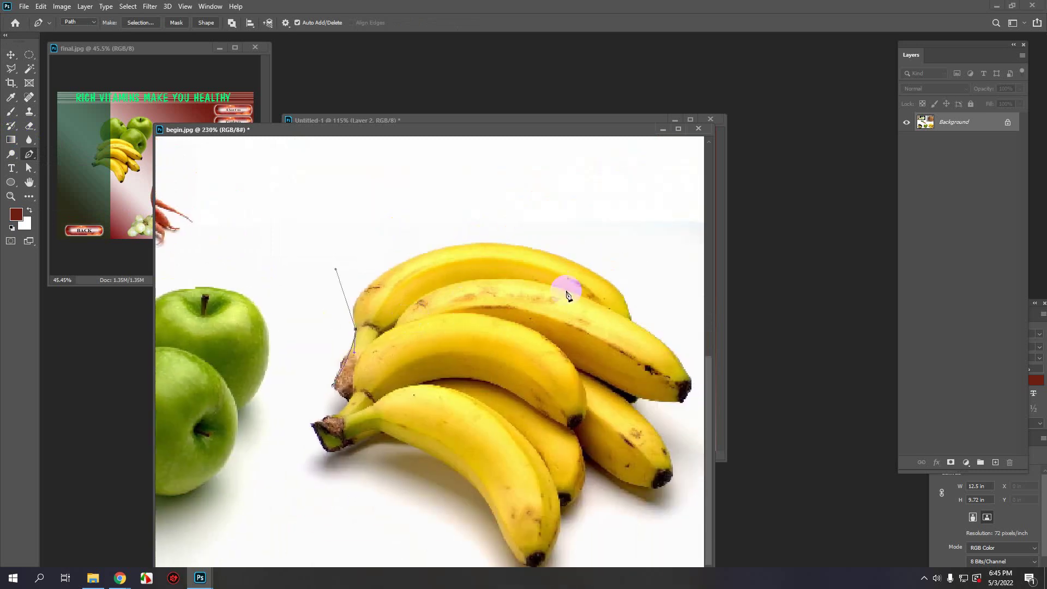
pyautogui.moveTo(335, 271); pyautogui.dragTo(324, 193)
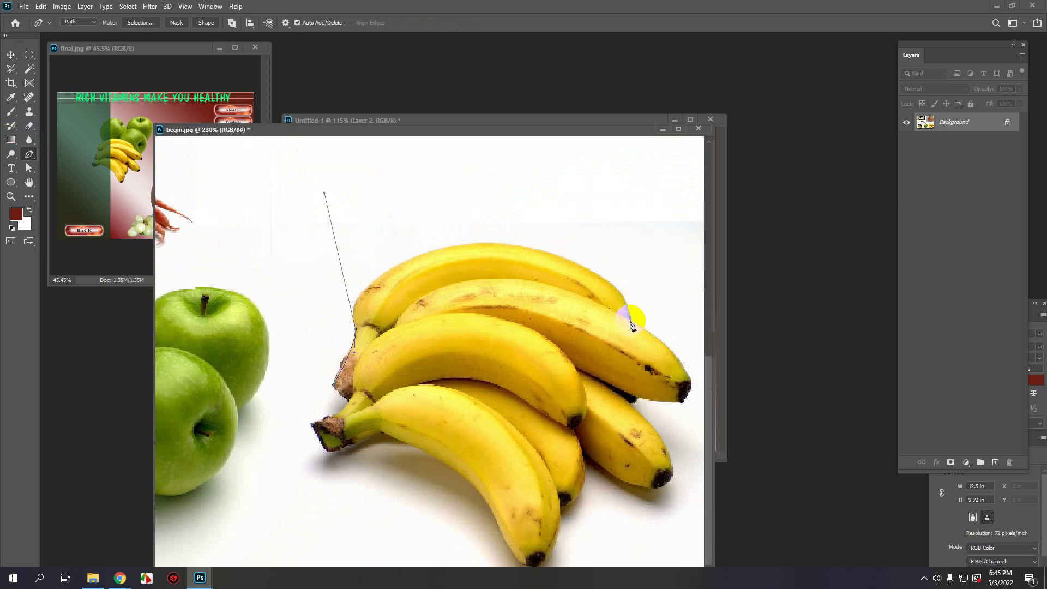
pyautogui.moveTo(632, 319); pyautogui.dragTo(665, 336)
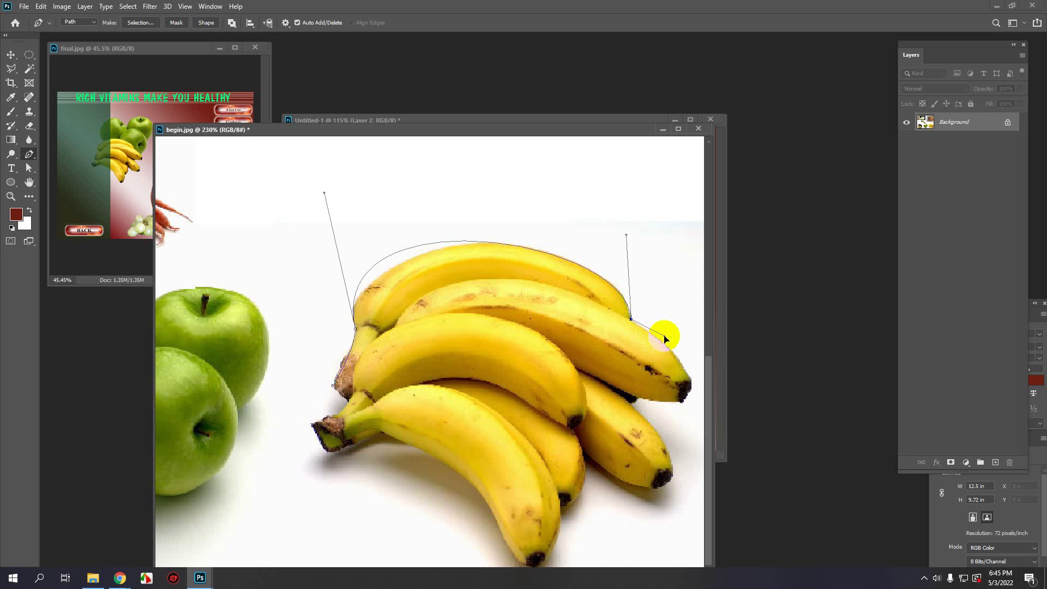
pyautogui.moveTo(324, 194); pyautogui.dragTo(331, 221)
pyautogui.moveTo(627, 235); pyautogui.dragTo(609, 219)
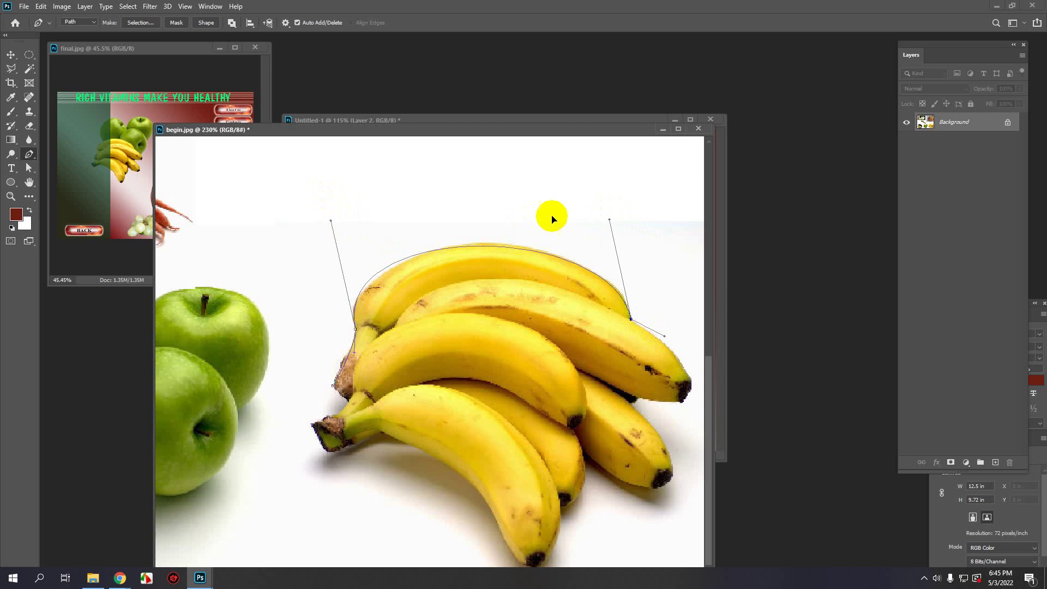
pyautogui.moveTo(331, 221); pyautogui.dragTo(346, 223)
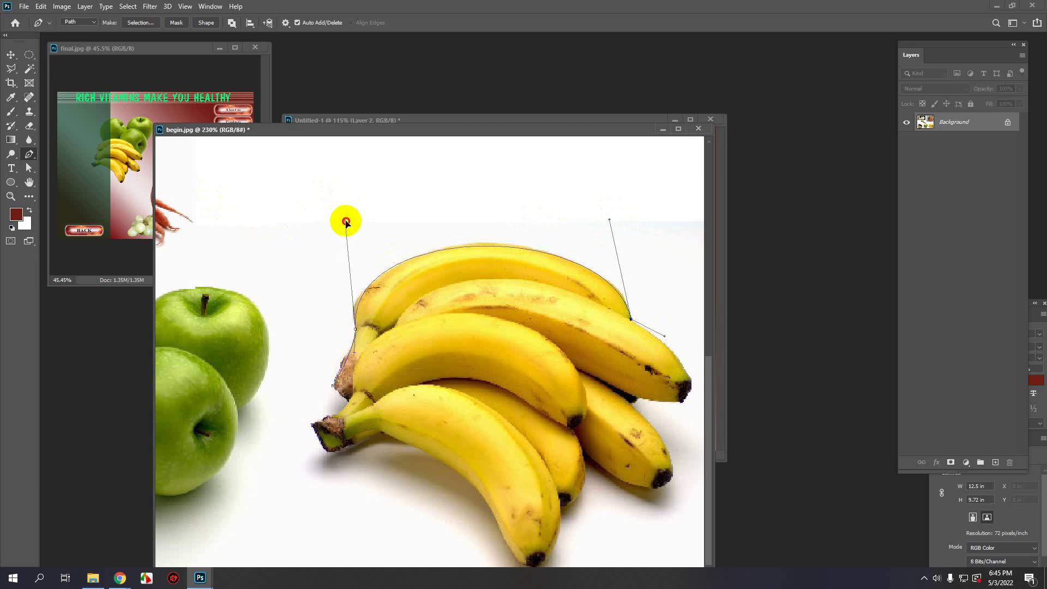
# Step: Fine-tune the direction handles at both ends of the path segment arching over the uppermost banana
pyautogui.moveTo(611, 219); pyautogui.dragTo(613, 216)
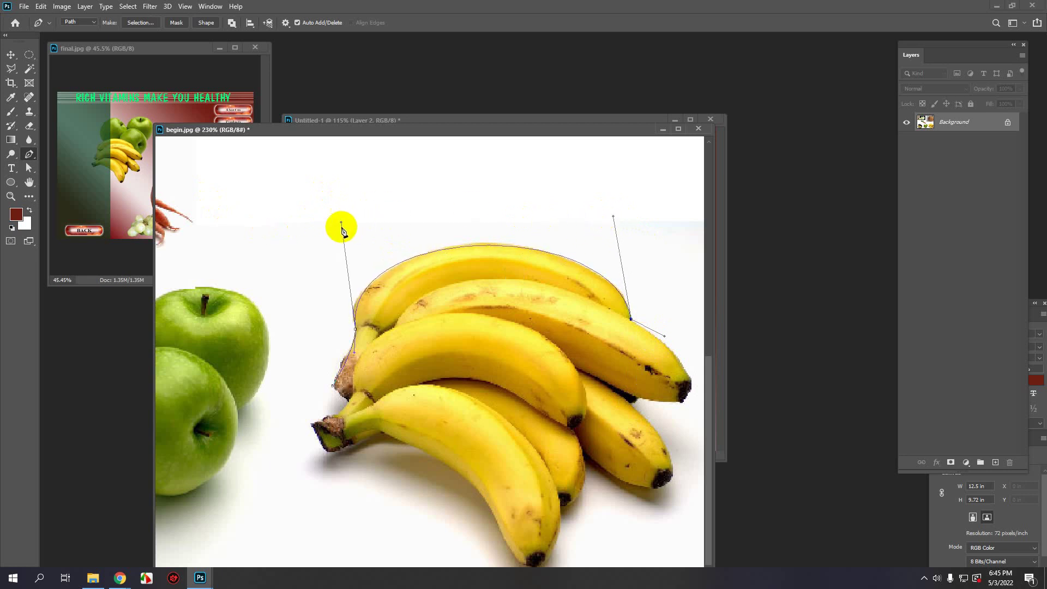
pyautogui.moveTo(342, 223); pyautogui.dragTo(330, 229)
pyautogui.moveTo(613, 217)
pyautogui.mouseDown()
pyautogui.moveTo(603, 209)
pyautogui.moveTo(618, 220)
pyautogui.mouseUp()
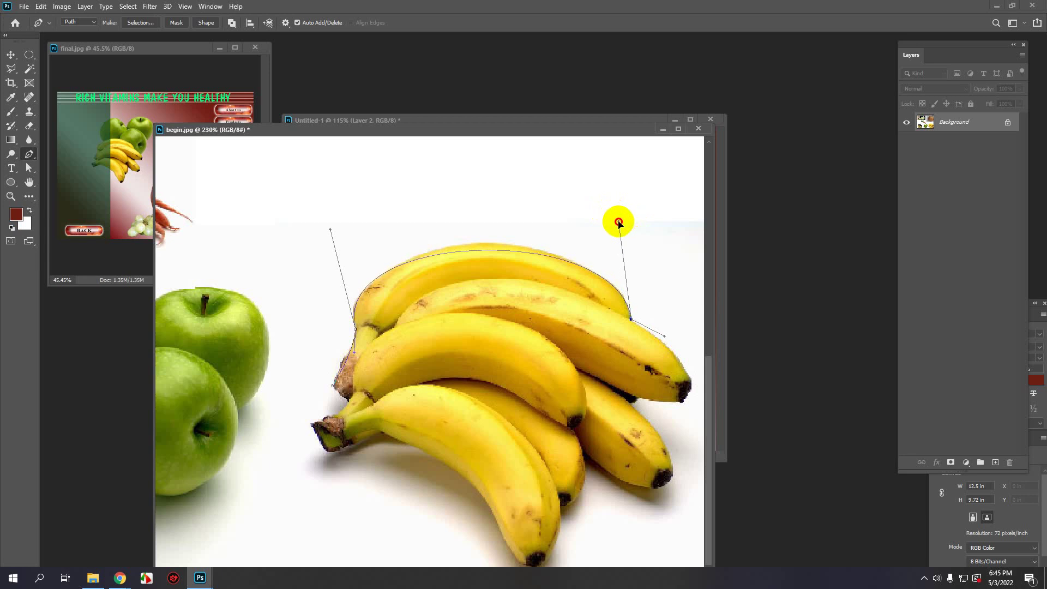
pyautogui.moveTo(330, 230); pyautogui.dragTo(327, 235)
# Step: Add an anchor point midway along the uppermost banana's curve and move it up onto the banana's top edge
pyautogui.scroll(2, 505, 299)
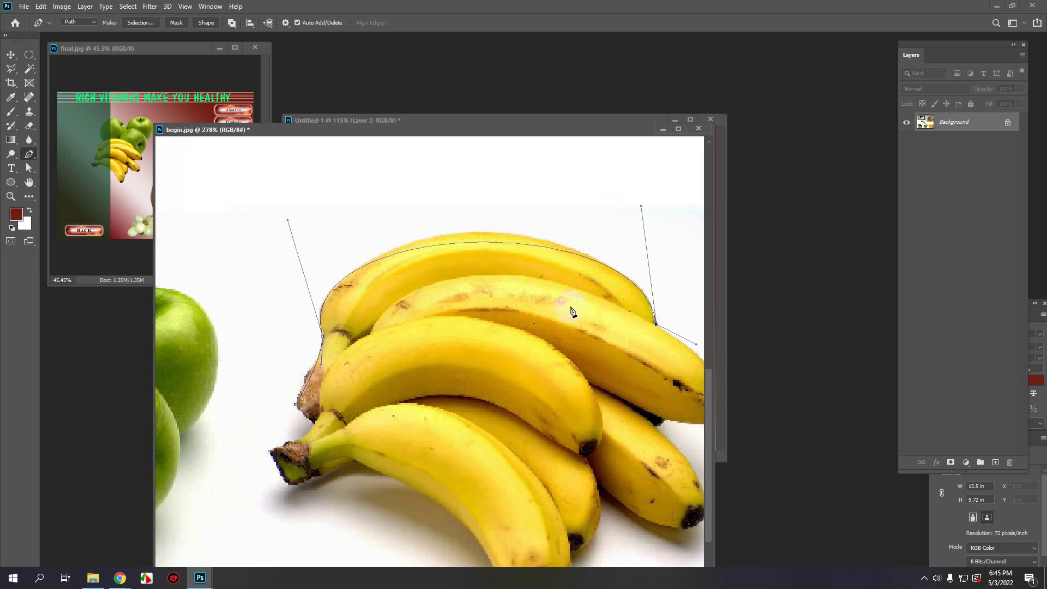
pyautogui.scroll(1, 544, 290)
pyautogui.moveTo(533, 303); pyautogui.dragTo(473, 304)
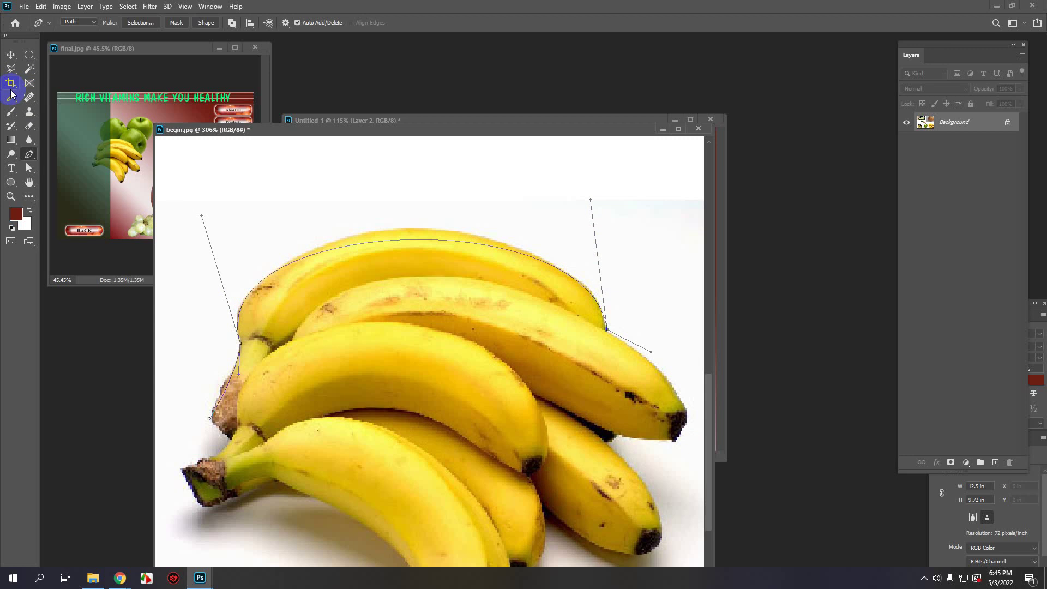
pyautogui.click(28, 153)
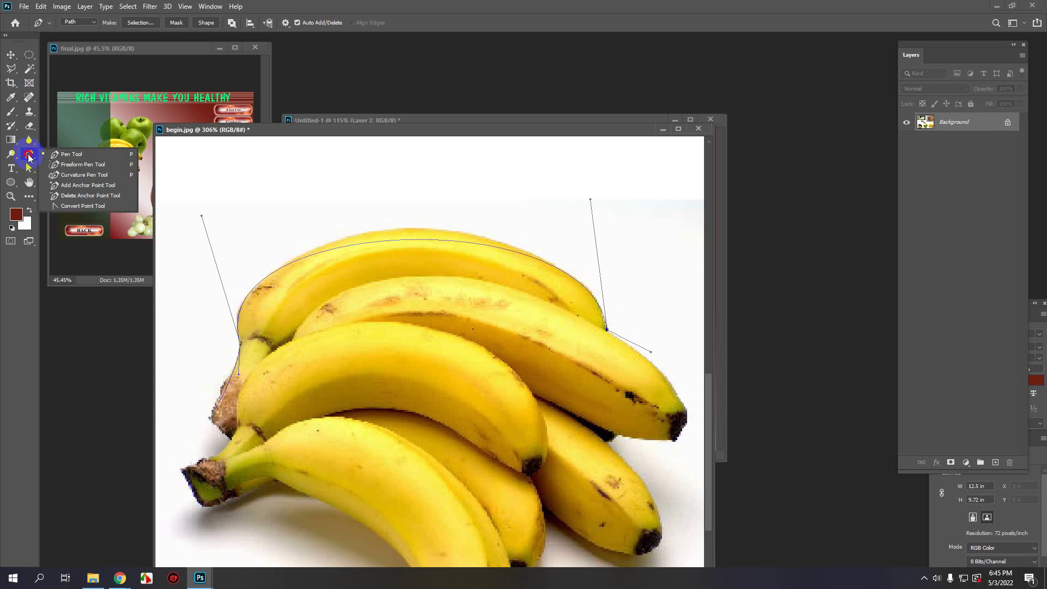
pyautogui.click(65, 187)
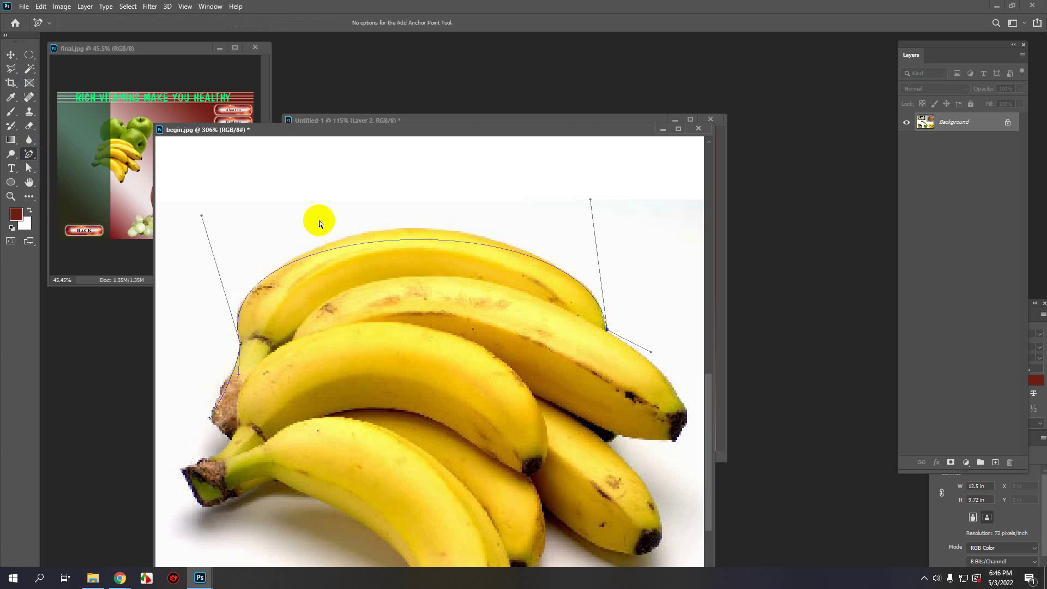
pyautogui.click(414, 241)
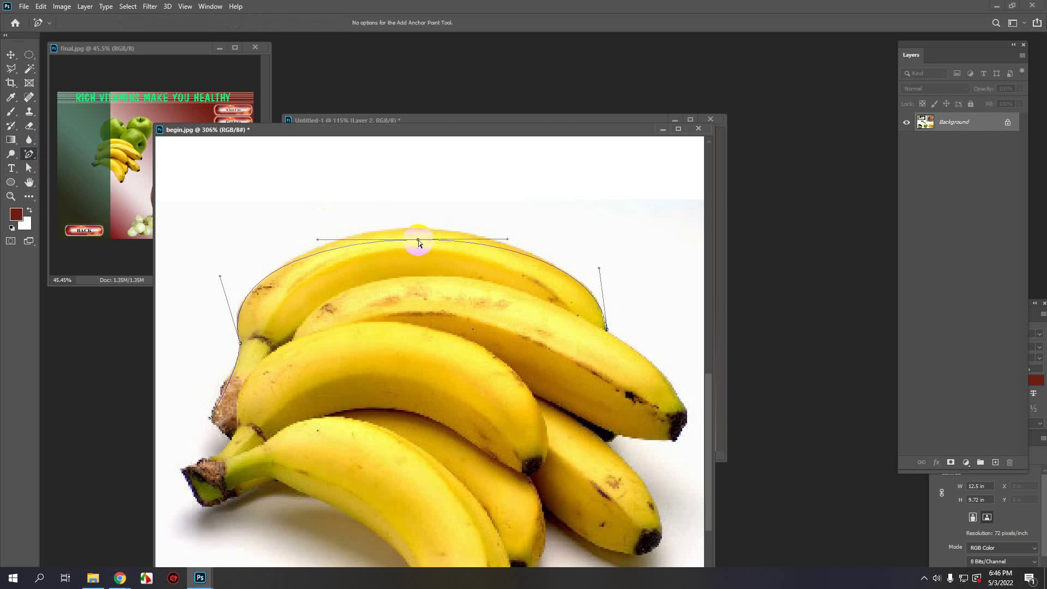
pyautogui.moveTo(418, 240); pyautogui.dragTo(418, 228)
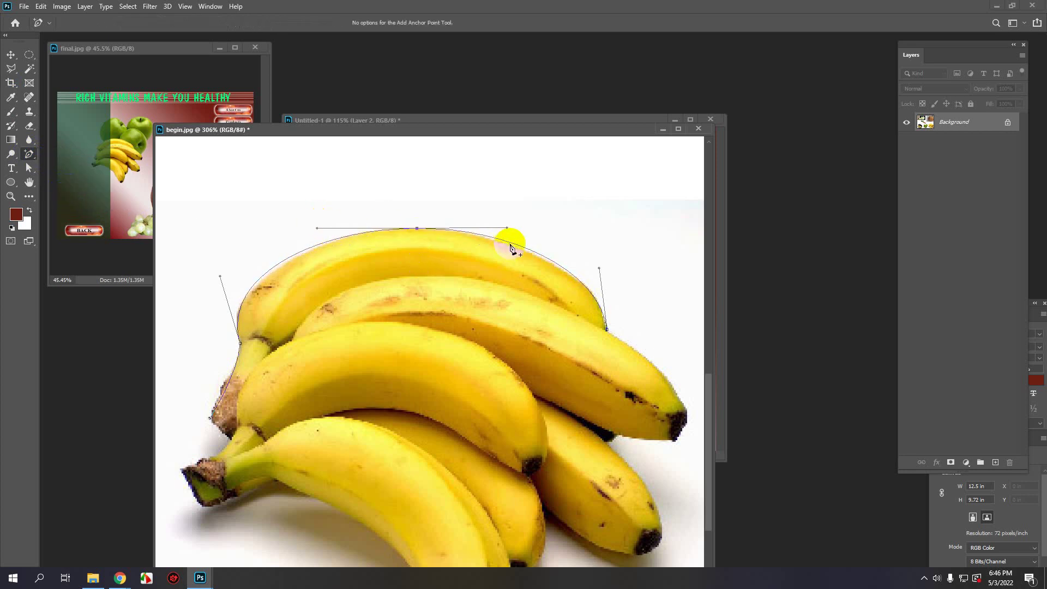
# Step: Adjust the direction handles of the added midpoint and both end anchors so the curve follows the uppermost banana's edge
pyautogui.moveTo(508, 228); pyautogui.dragTo(508, 234)
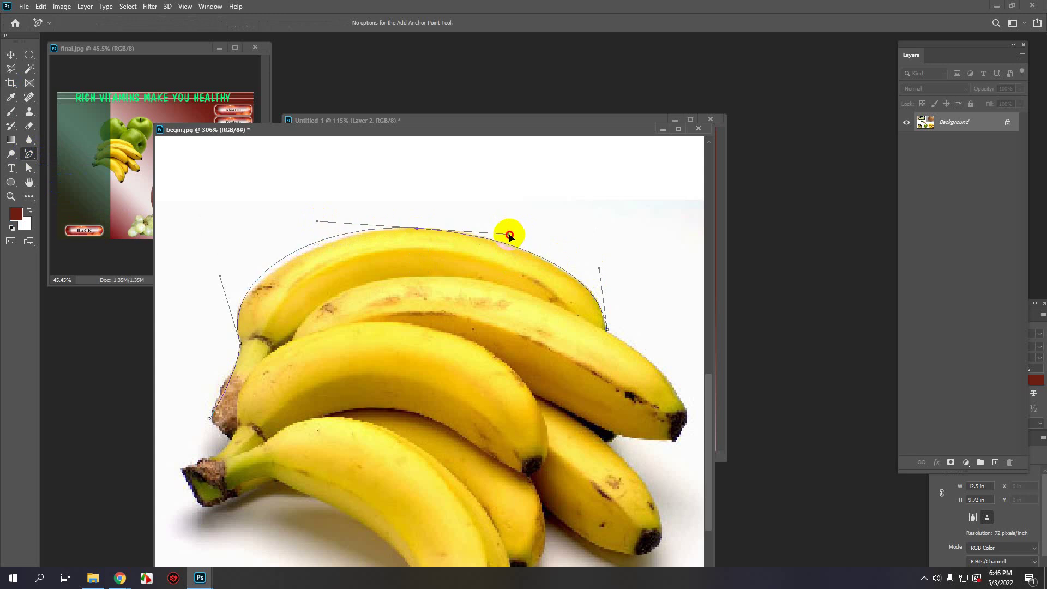
pyautogui.moveTo(220, 278); pyautogui.dragTo(213, 293)
pyautogui.moveTo(316, 222); pyautogui.dragTo(318, 226)
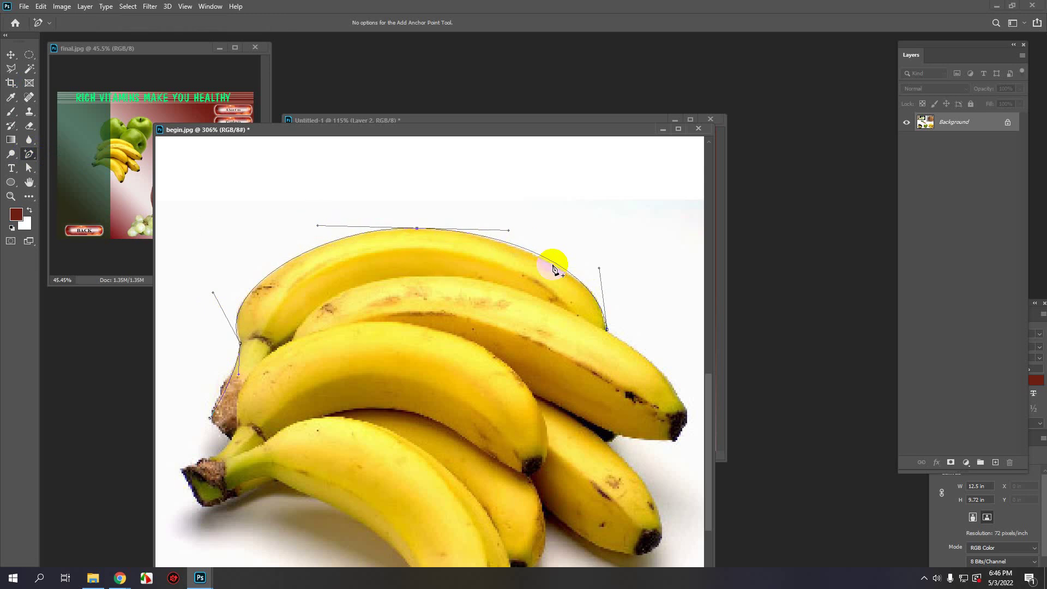
pyautogui.moveTo(598, 269); pyautogui.dragTo(603, 275)
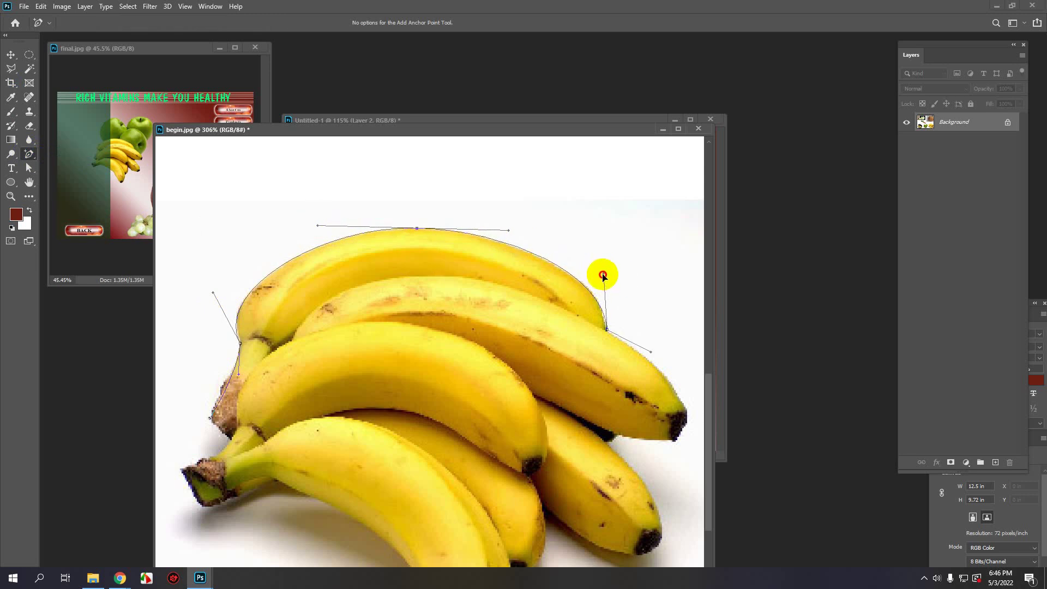
# Step: Refine the handle at the uppermost banana's far end, then extend the Pen path down the second banana and around its black tip
pyautogui.moveTo(551, 360)
pyautogui.mouseDown()
pyautogui.moveTo(416, 293)
pyautogui.moveTo(431, 344)
pyautogui.mouseUp()
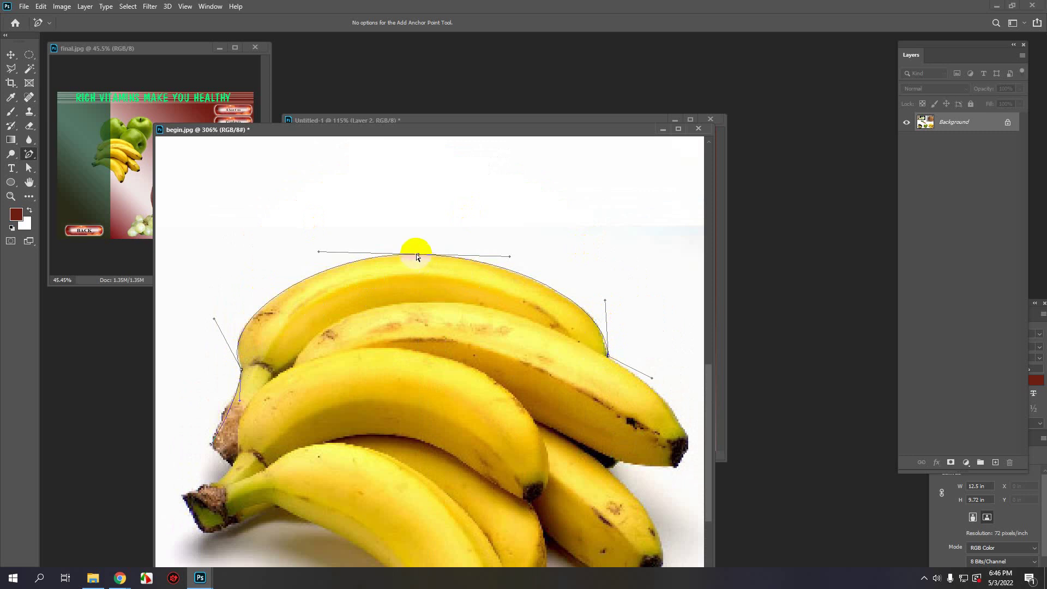
pyautogui.keyDown('ctrl'); pyautogui.click(545, 375); pyautogui.keyUp('ctrl')
pyautogui.moveTo(420, 388); pyautogui.dragTo(349, 322)
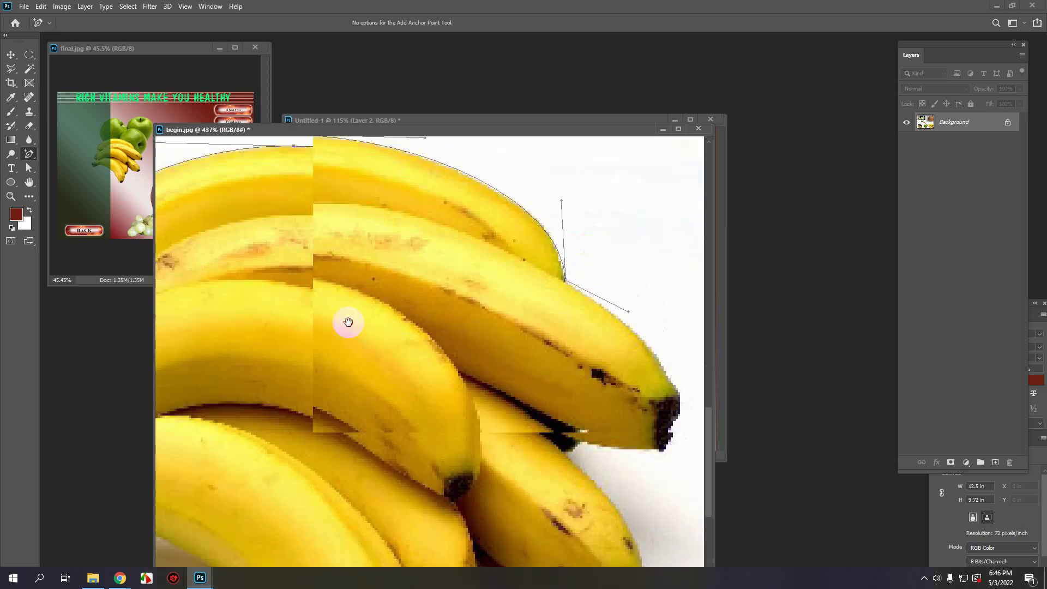
pyautogui.click(656, 350)
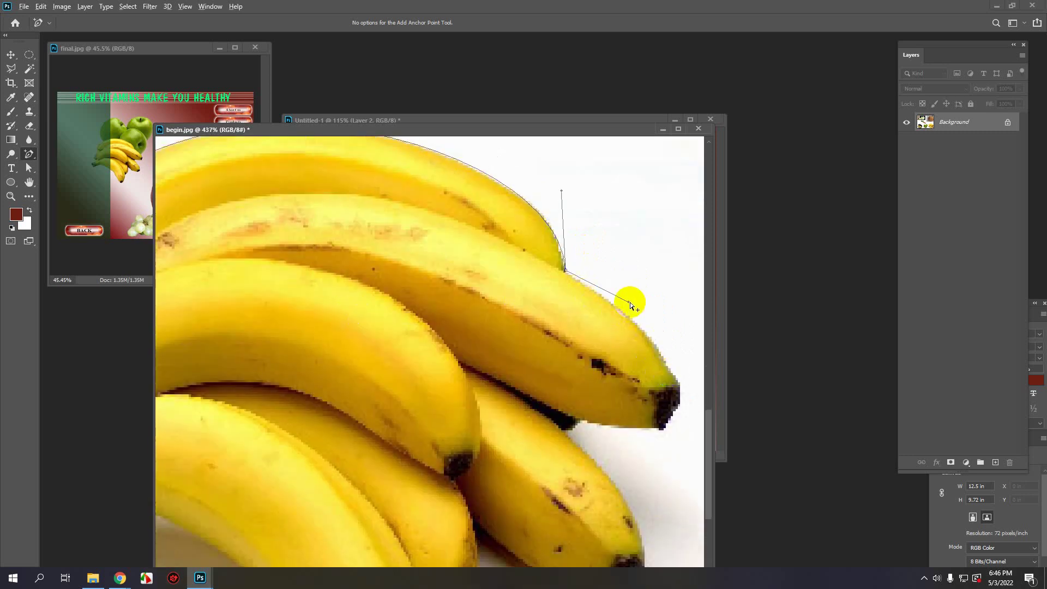
pyautogui.moveTo(630, 303); pyautogui.dragTo(622, 304)
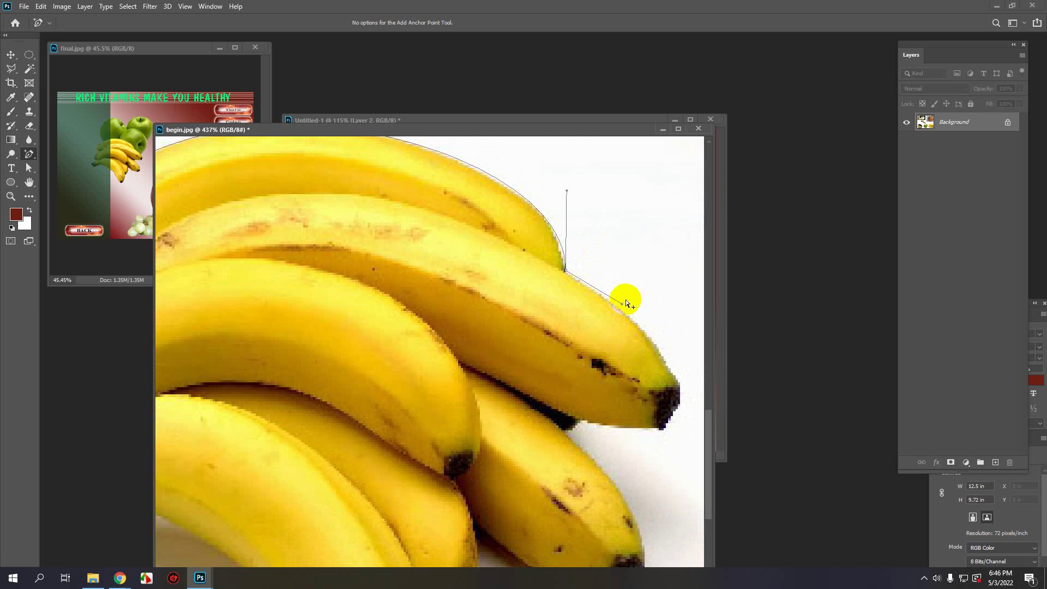
pyautogui.rightClick(30, 155)
pyautogui.click(60, 155)
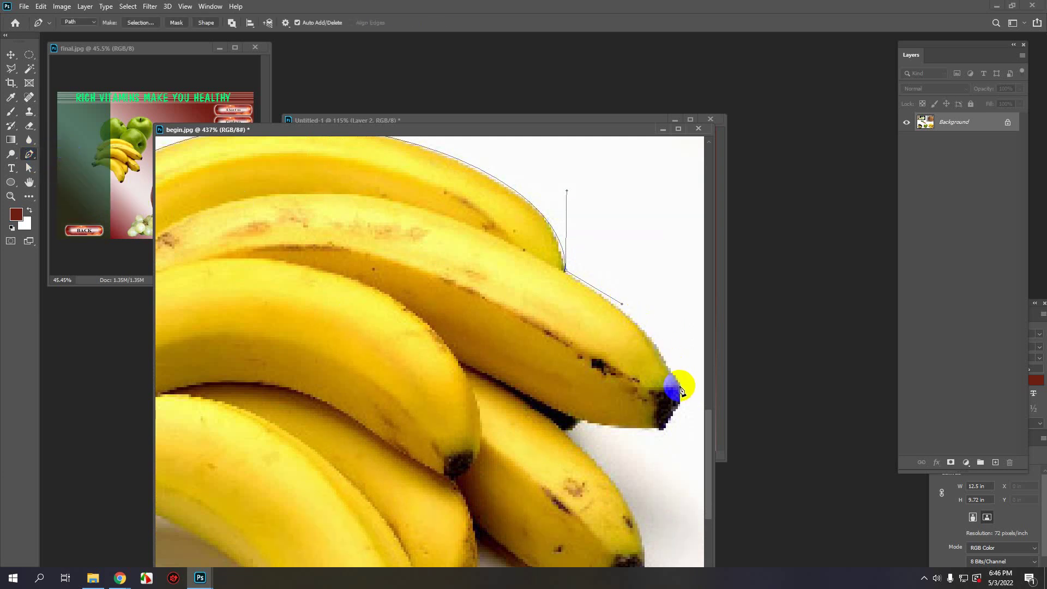
pyautogui.moveTo(680, 382); pyautogui.dragTo(643, 433)
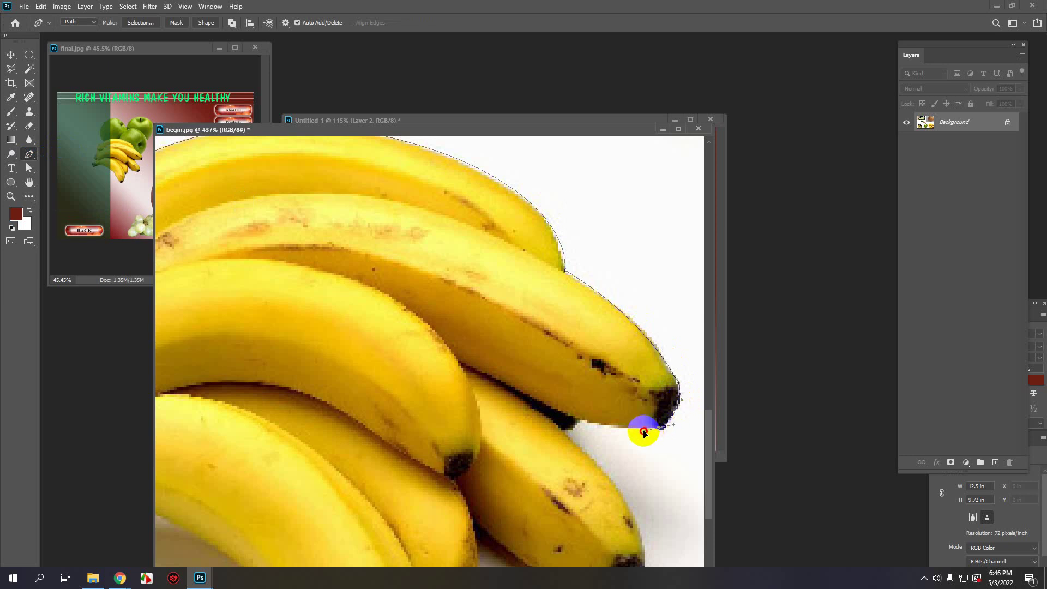
# Step: Continue the path under the second banana into the gap and along the next banana's outer edge around its black tip
pyautogui.click(575, 418)
pyautogui.moveTo(568, 416); pyautogui.dragTo(623, 479)
pyautogui.scroll(-5, 654, 502)
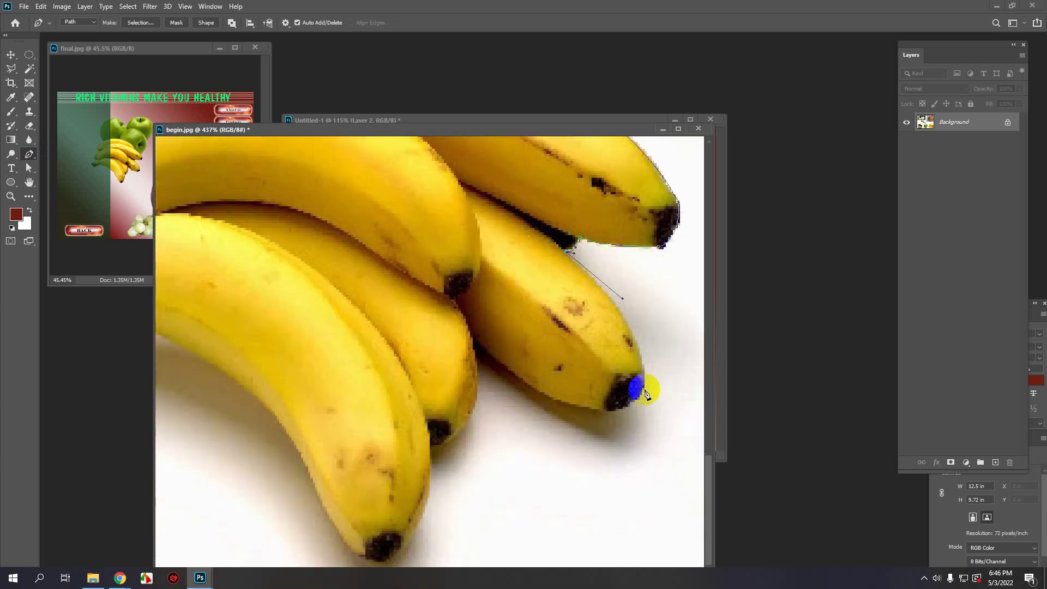
pyautogui.moveTo(644, 388)
pyautogui.mouseDown()
pyautogui.moveTo(645, 420)
pyautogui.moveTo(638, 407)
pyautogui.mouseUp()
pyautogui.click(594, 416)
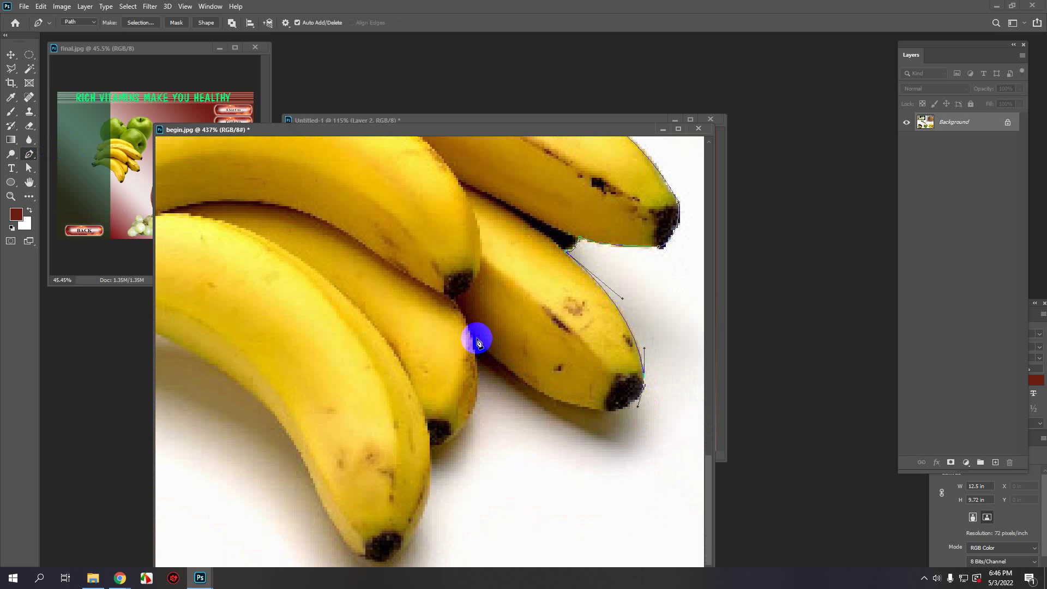
# Step: Curve the path back under that banana and around the adjacent banana's end to where it meets the front banana
pyautogui.moveTo(478, 341); pyautogui.dragTo(480, 383)
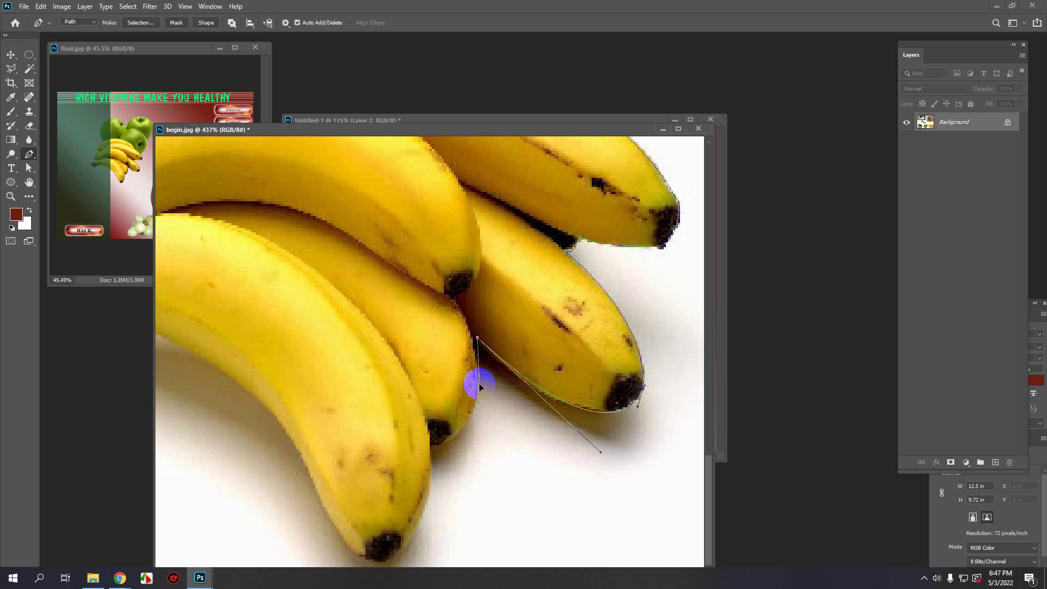
pyautogui.moveTo(432, 454); pyautogui.dragTo(440, 526)
pyautogui.hscroll(-2, 537, 311)
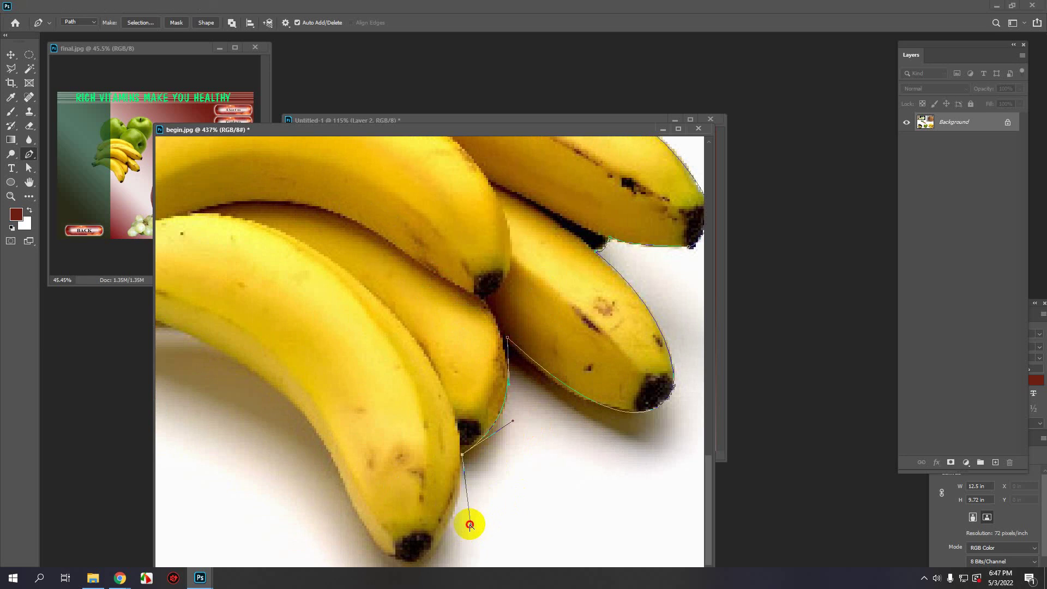
pyautogui.moveTo(470, 525); pyautogui.dragTo(453, 532)
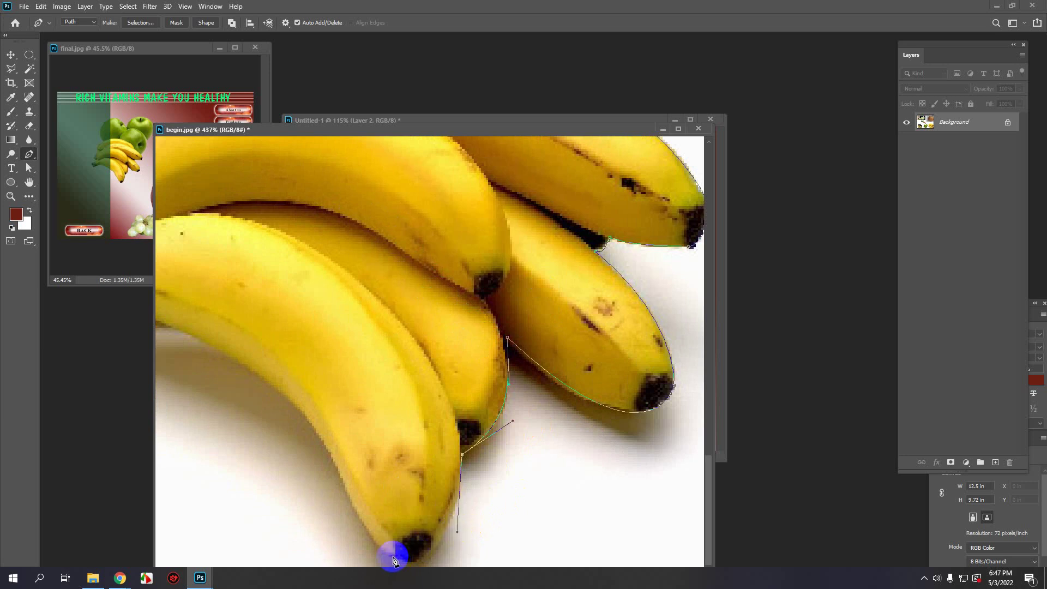
# Step: Trace around the front banana's tip and up the start of its inner edge, adjusting the tip anchor's handle to fit
pyautogui.moveTo(386, 555); pyautogui.dragTo(336, 508)
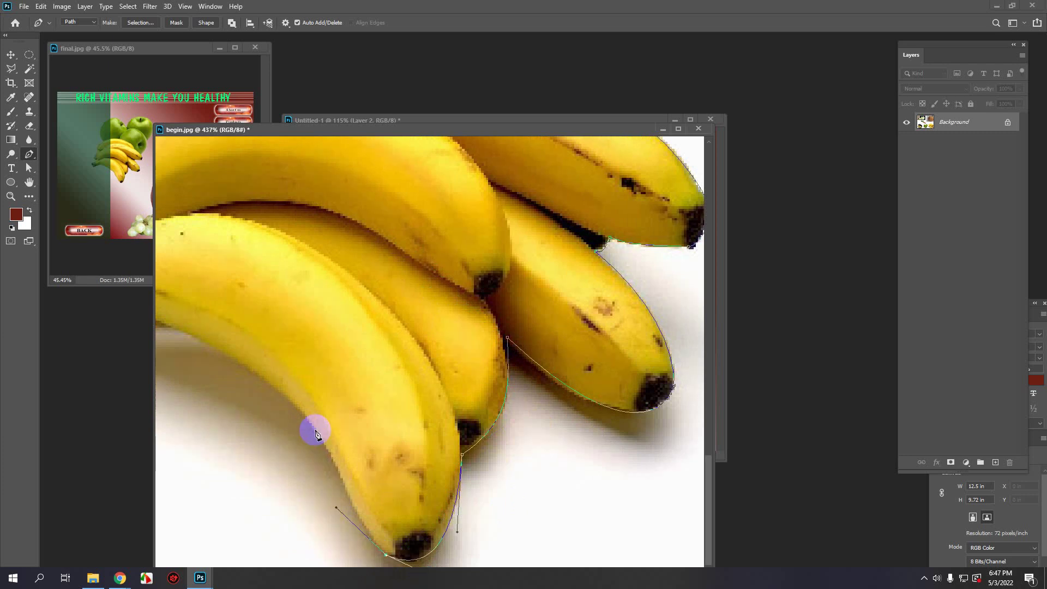
pyautogui.moveTo(329, 451)
pyautogui.mouseDown()
pyautogui.moveTo(310, 433)
pyautogui.moveTo(324, 431)
pyautogui.mouseUp()
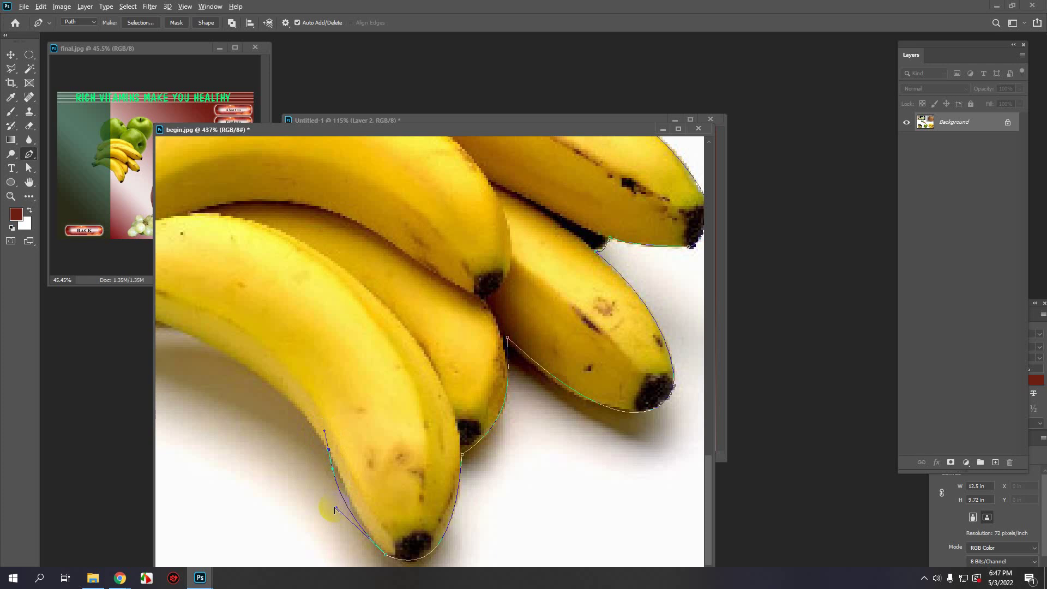
pyautogui.moveTo(336, 508); pyautogui.dragTo(370, 554)
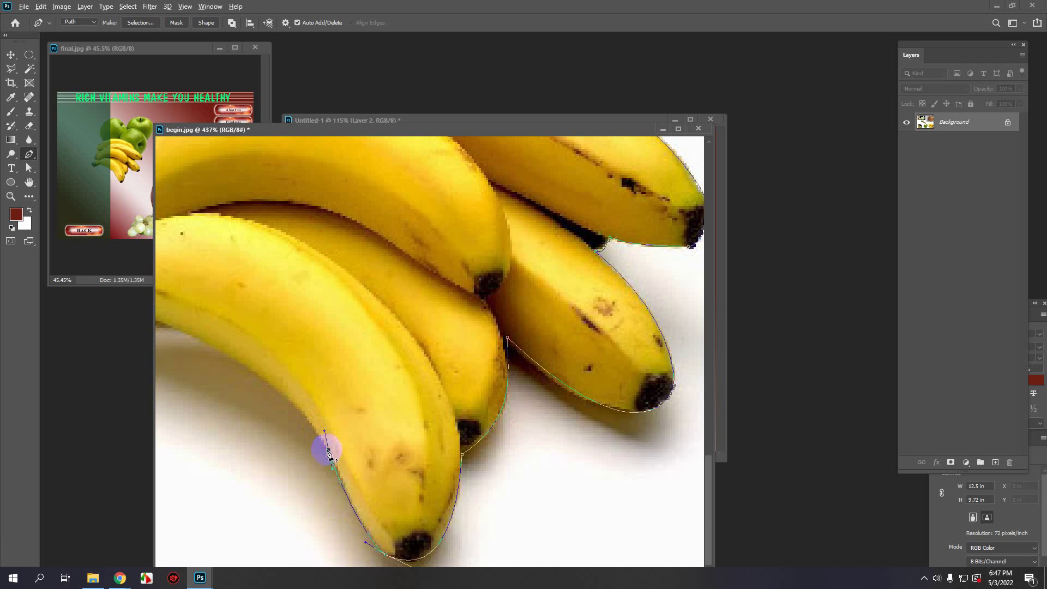
# Step: Extend the path along the front banana's underside to its stem, adjusting the curve's handles, and trace around the stem's cut end
pyautogui.moveTo(278, 451); pyautogui.dragTo(505, 447)
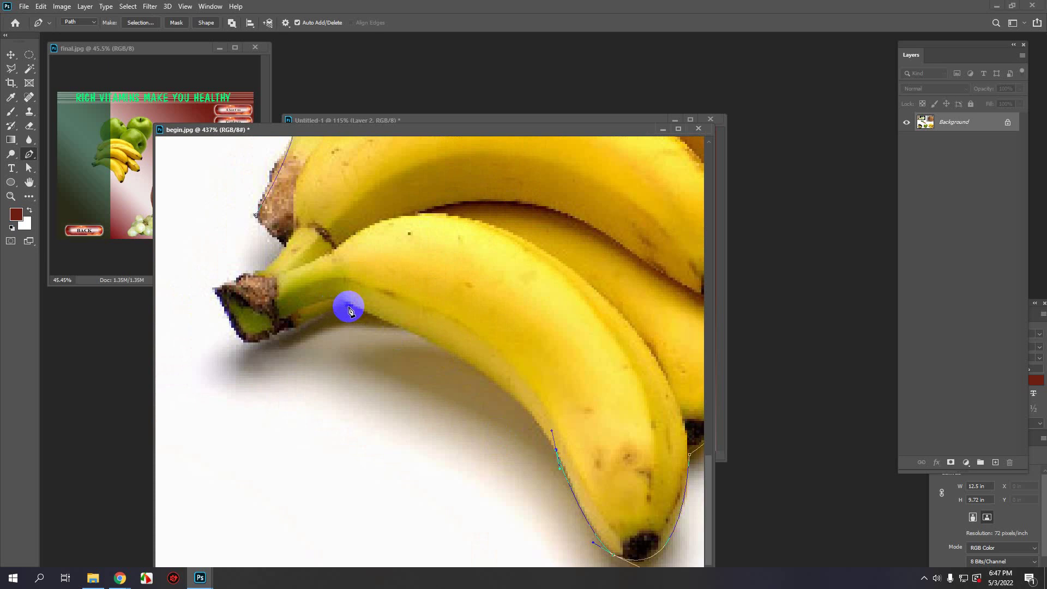
pyautogui.moveTo(344, 308)
pyautogui.mouseDown()
pyautogui.moveTo(227, 296)
pyautogui.moveTo(334, 312)
pyautogui.mouseUp()
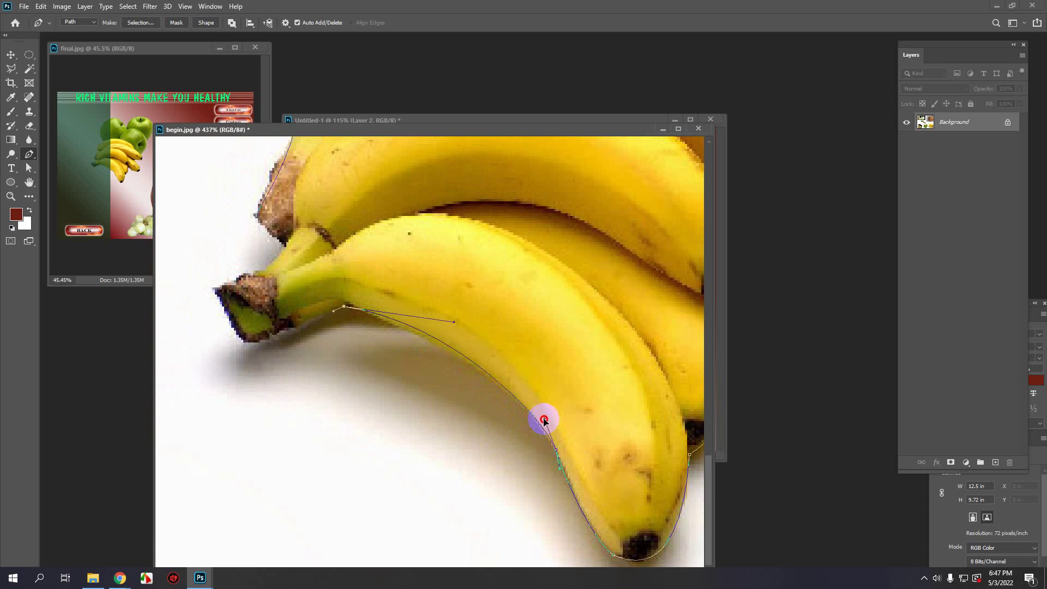
pyautogui.moveTo(453, 321); pyautogui.dragTo(444, 324)
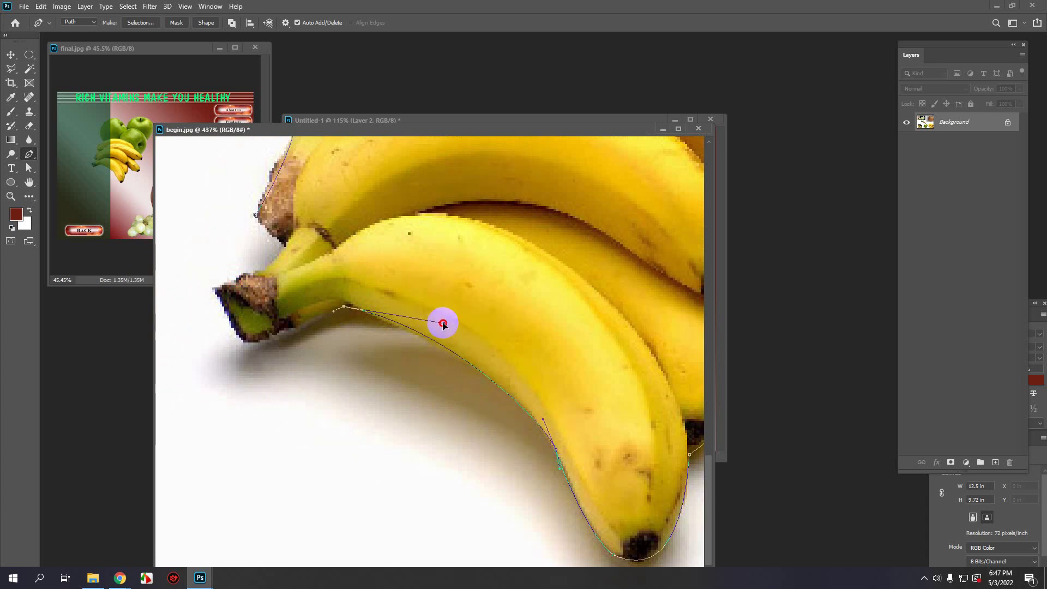
pyautogui.click(301, 335)
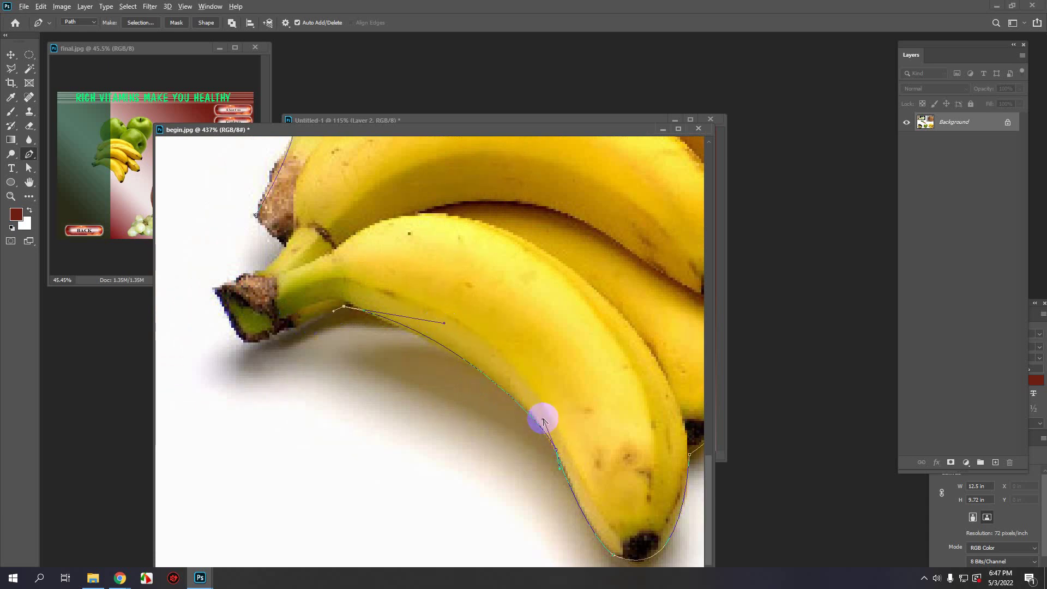
pyautogui.moveTo(334, 312); pyautogui.dragTo(277, 332)
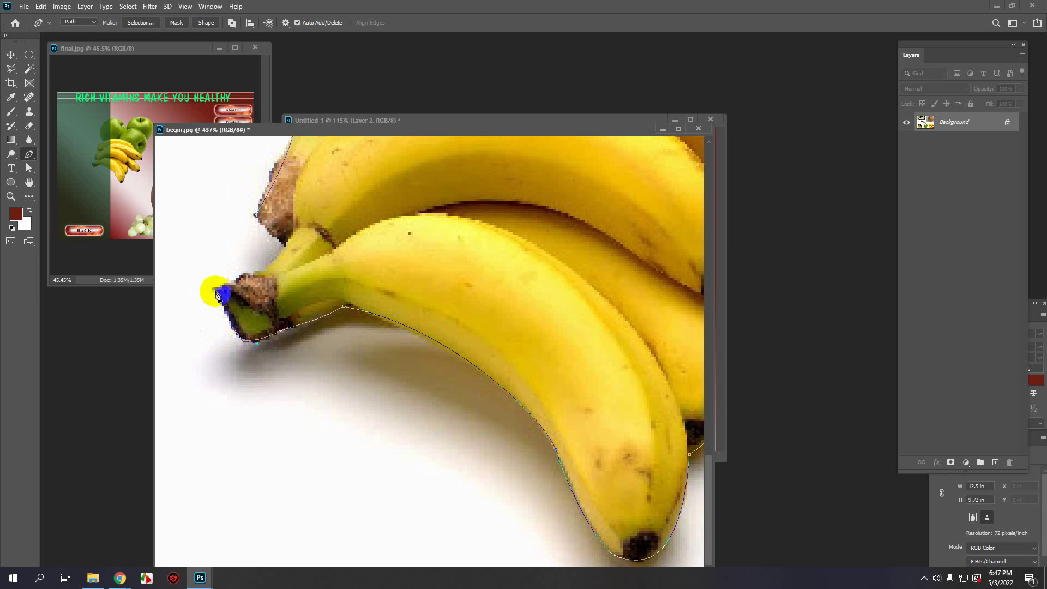
# Step: Close the path along the stems at its starting point and convert it into a selection around the banana bunch
pyautogui.scroll(2, 229, 308)
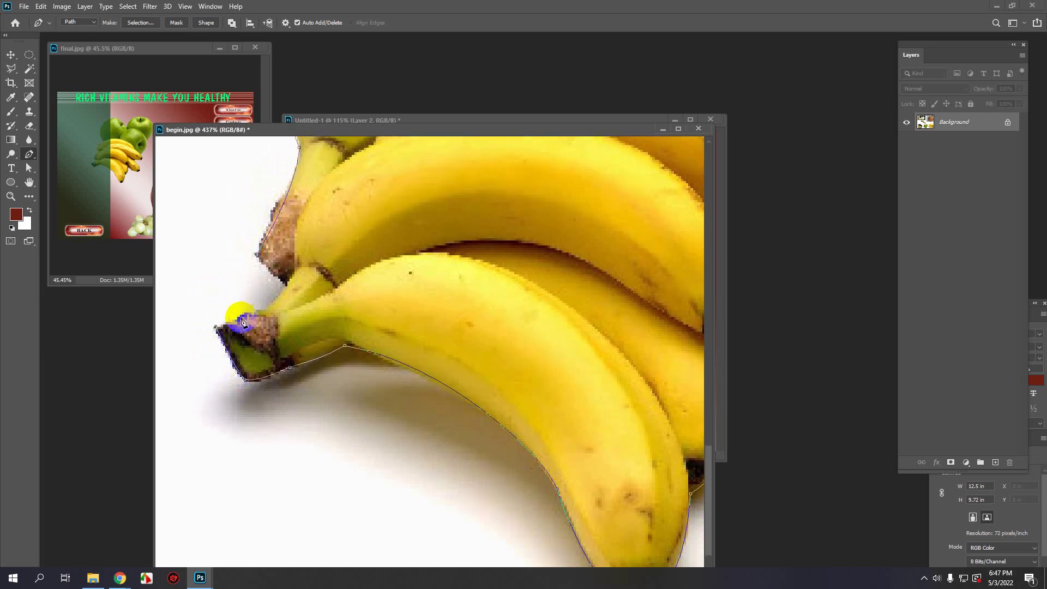
pyautogui.click(277, 309)
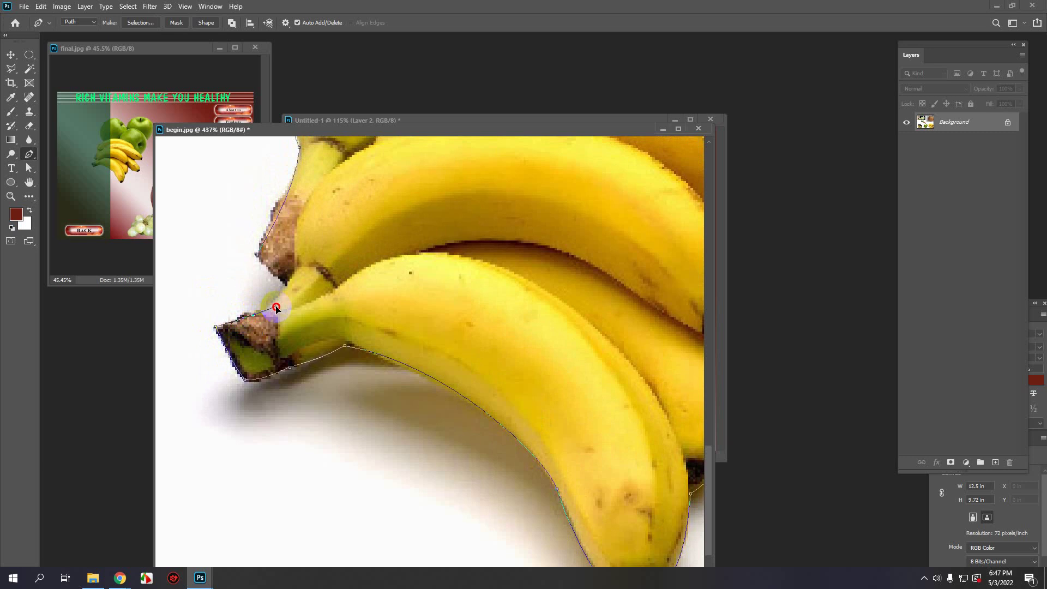
pyautogui.click(288, 286)
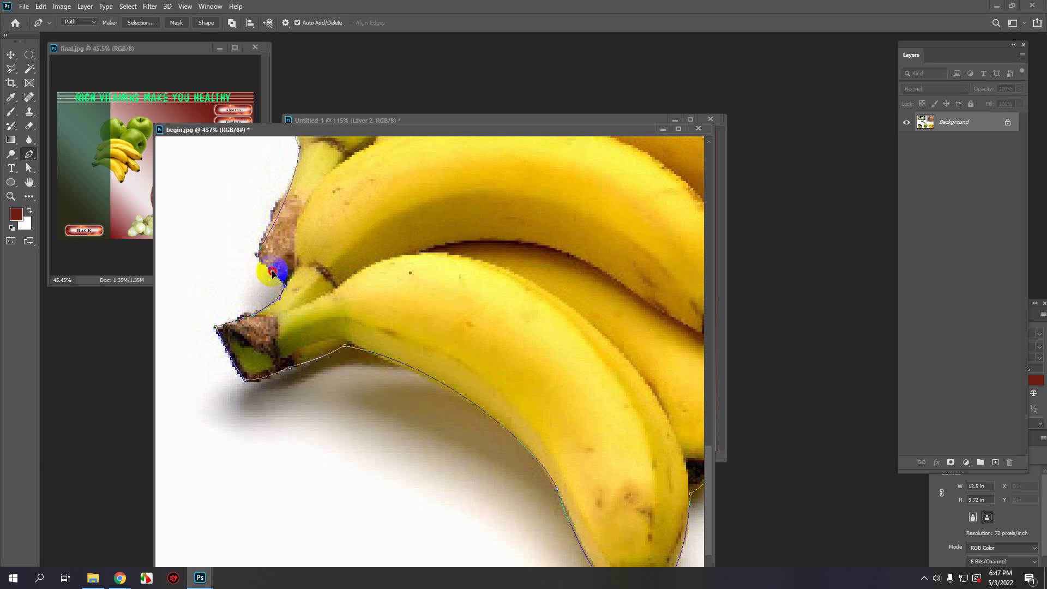
pyautogui.click(272, 271)
pyautogui.scroll(-3, 323, 367)
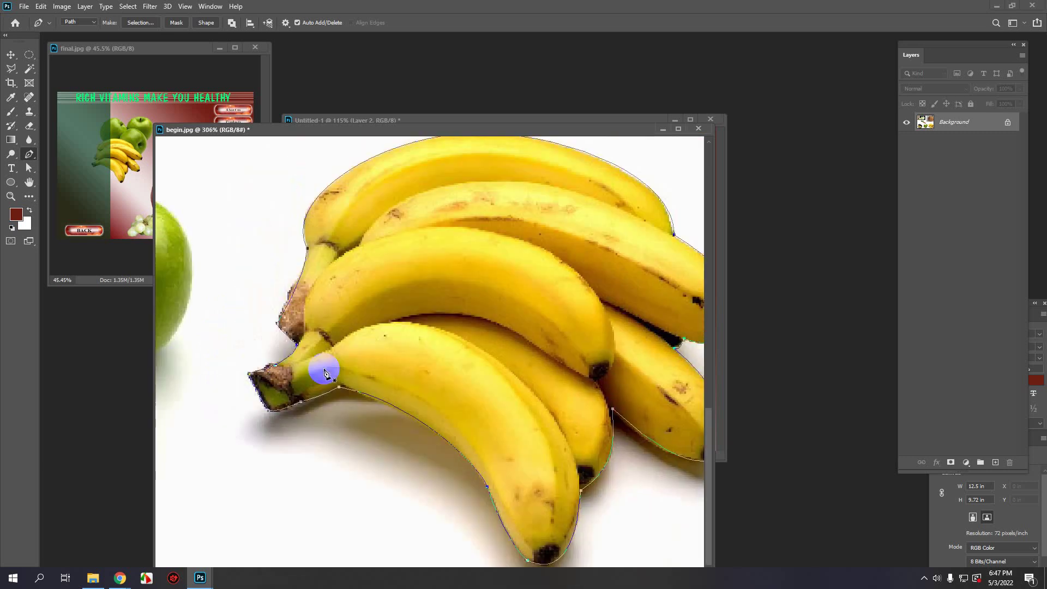
pyautogui.hotkey('ctrl', 'Return')
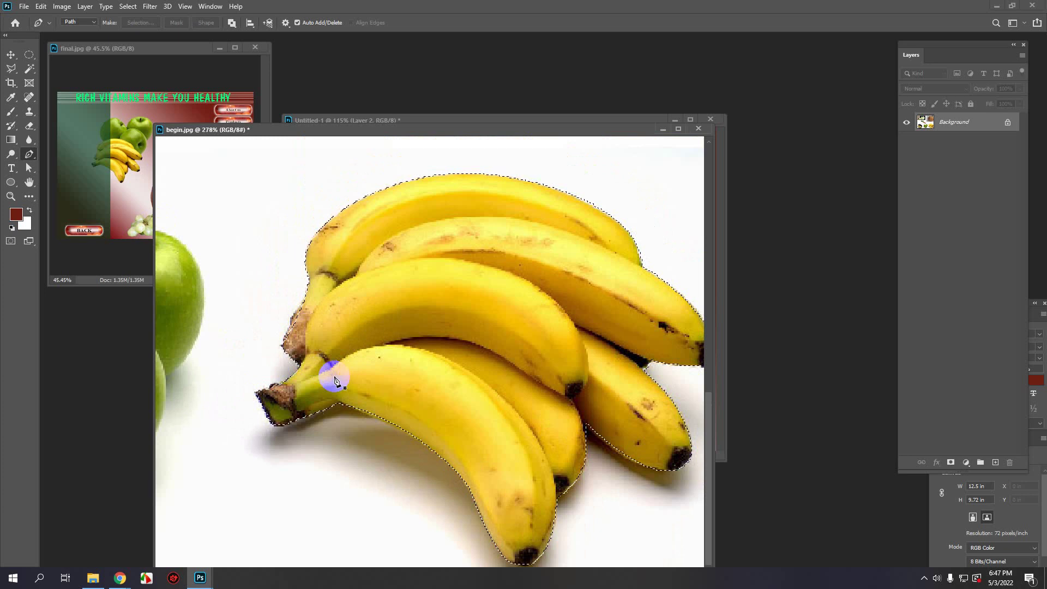
# Step: Copy the selected banana bunch from begin.jpg and paste it into the Untitled-1 document
pyautogui.scroll(-2, 328, 374)
pyautogui.click(456, 408)
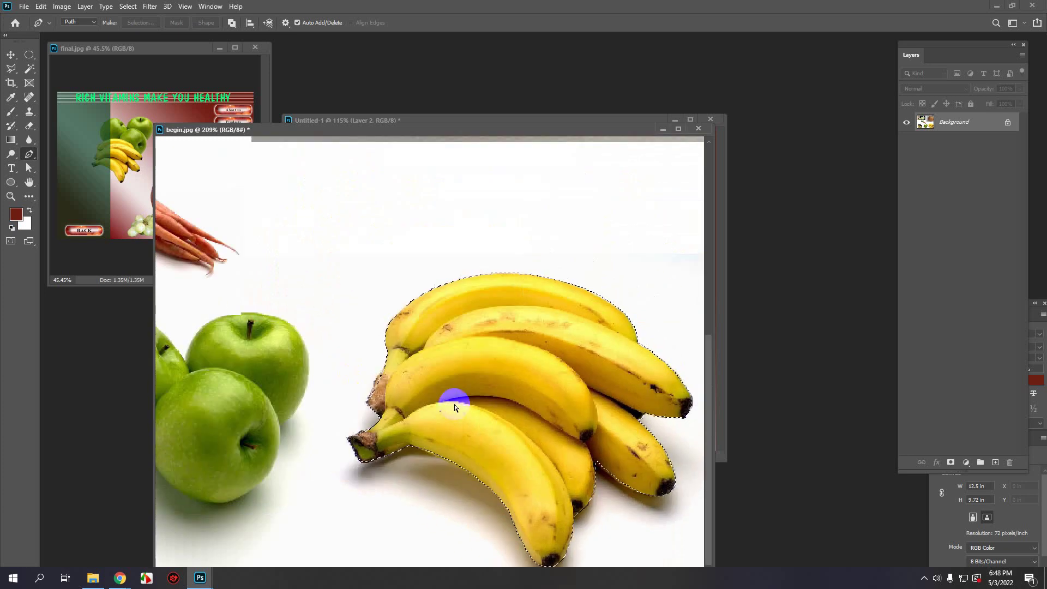
pyautogui.click(443, 116)
pyautogui.hotkey('ctrl', 'v')
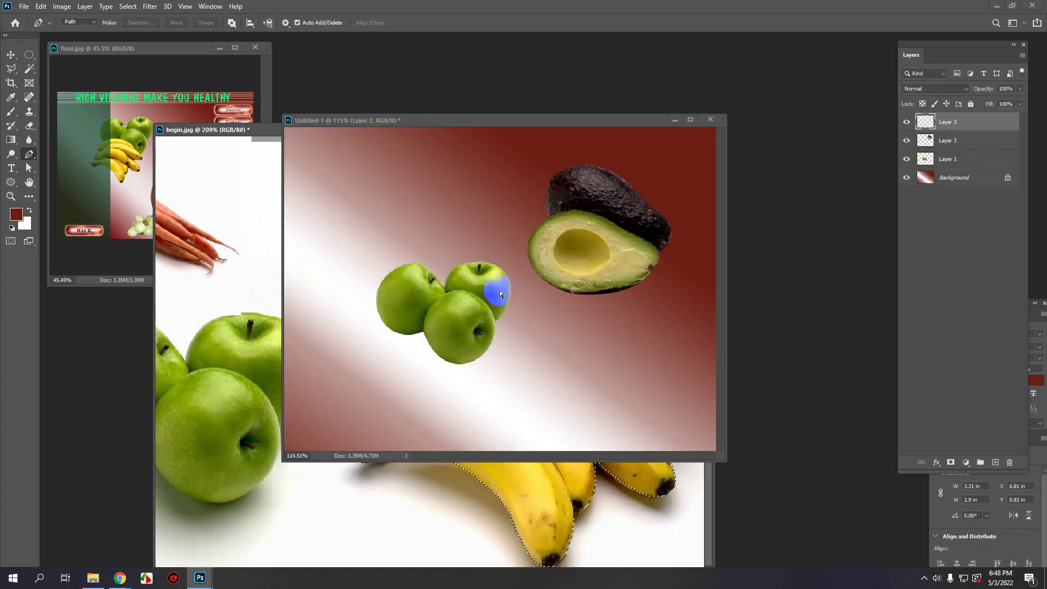
# Step: With Auto-Select on, arrange the bananas in the canvas's upper-left area and the green apples at its lower right, below the avocado
pyautogui.press('v')
pyautogui.moveTo(494, 278); pyautogui.dragTo(397, 214)
pyautogui.moveTo(474, 334); pyautogui.dragTo(461, 302)
pyautogui.click(87, 23)
pyautogui.click(87, 25)
pyautogui.moveTo(416, 271); pyautogui.dragTo(585, 406)
pyautogui.moveTo(381, 164); pyautogui.dragTo(423, 240)
# Step: Load the banana layer's outline as a selection and contract it slightly inside the fruit's edge
pyautogui.scroll(1, 444, 206)
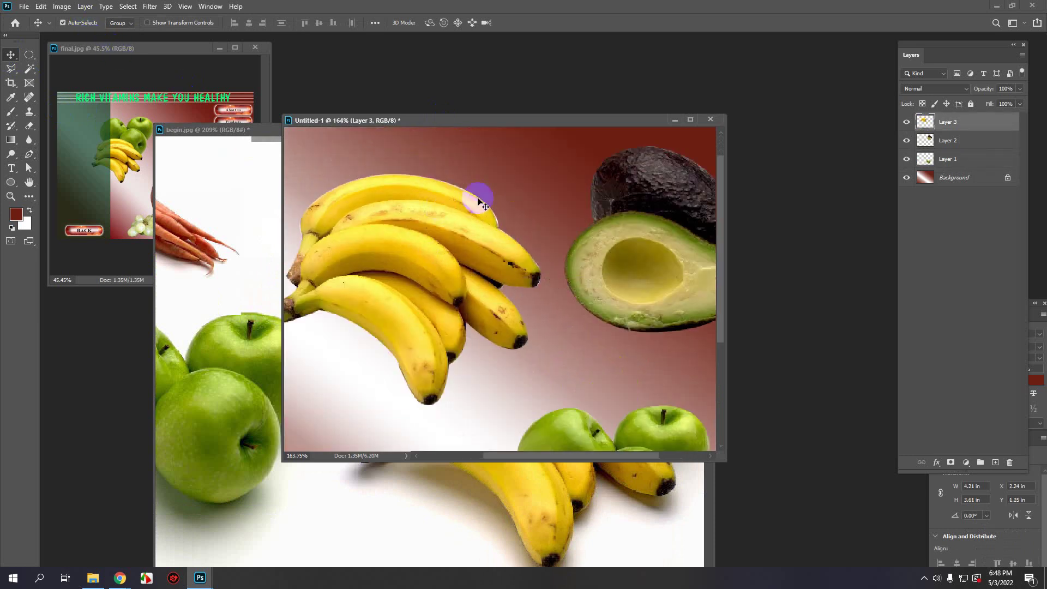
pyautogui.scroll(1, 498, 218)
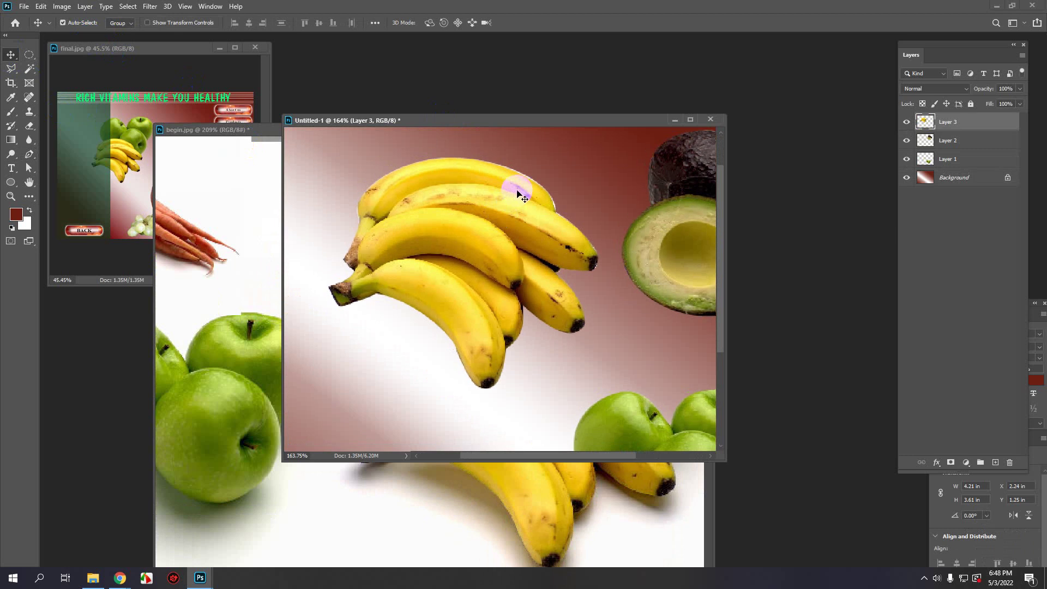
pyautogui.keyDown('ctrl'); pyautogui.click(926, 121); pyautogui.keyUp('ctrl')
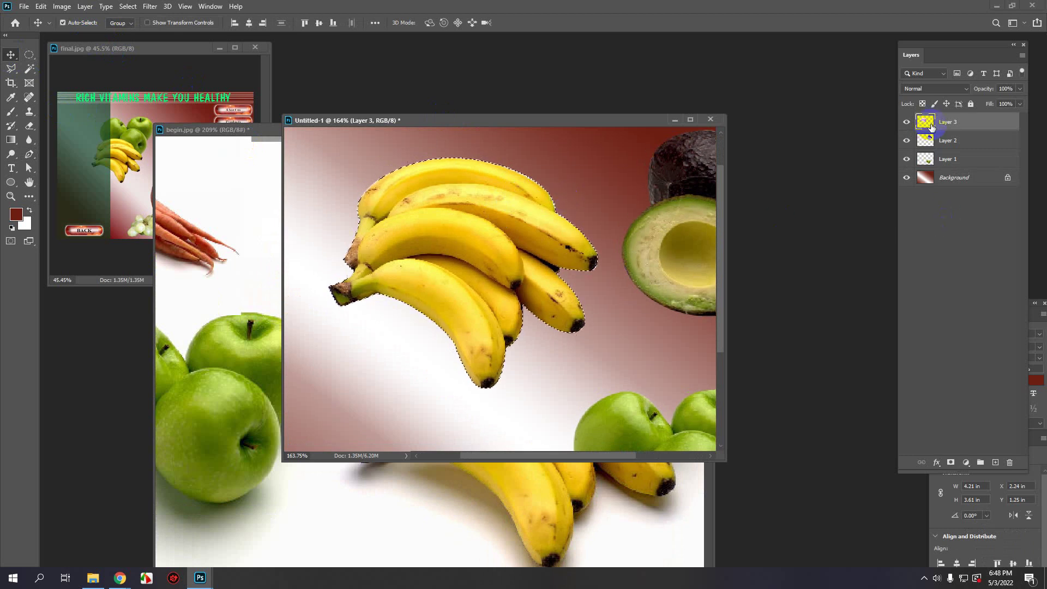
pyautogui.click(128, 6)
pyautogui.moveTo(163, 161)
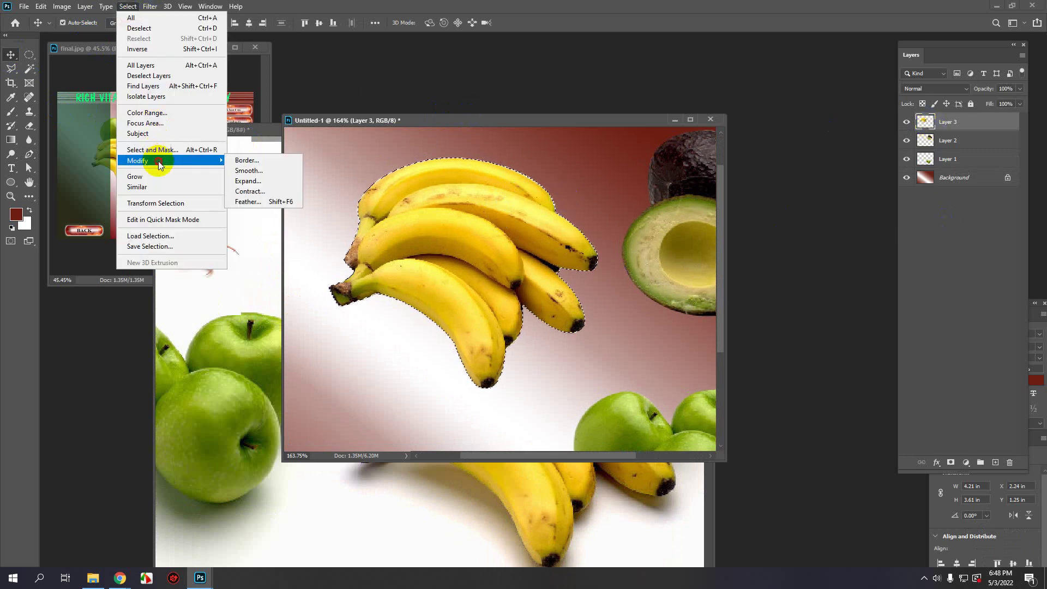
pyautogui.click(245, 194)
pyautogui.click(572, 154)
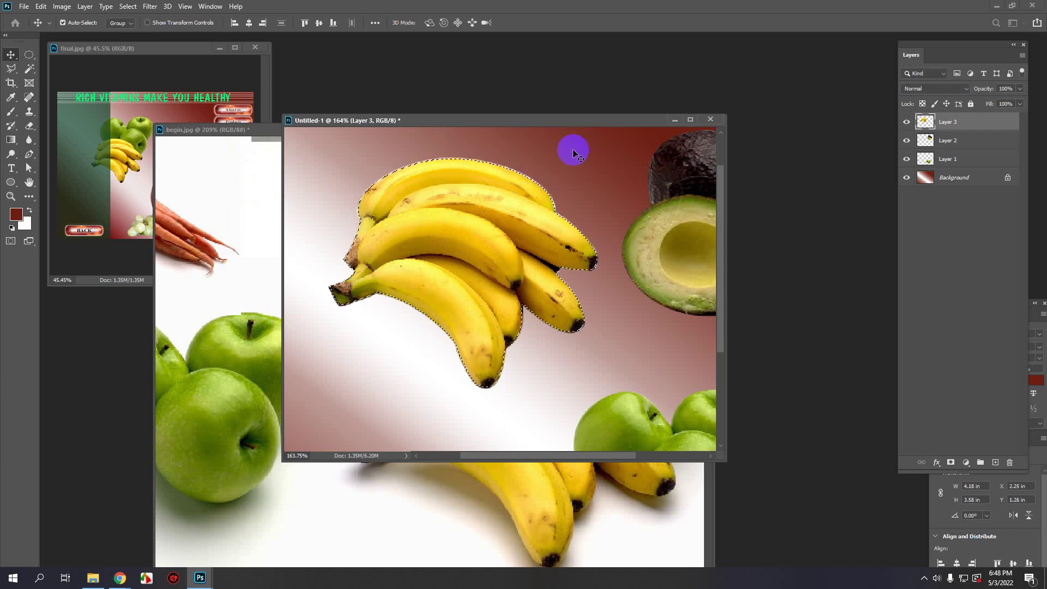
# Step: Invert the selection to delete the bananas' edge fringe, deselect, and shift the bunch slightly to the left
pyautogui.click(127, 7)
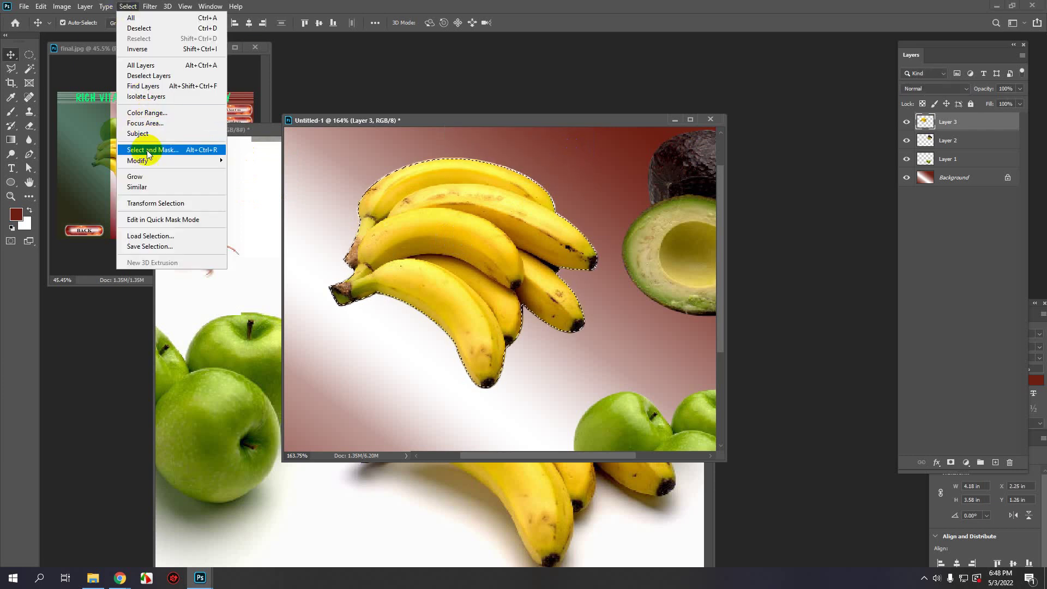
pyautogui.click(146, 49)
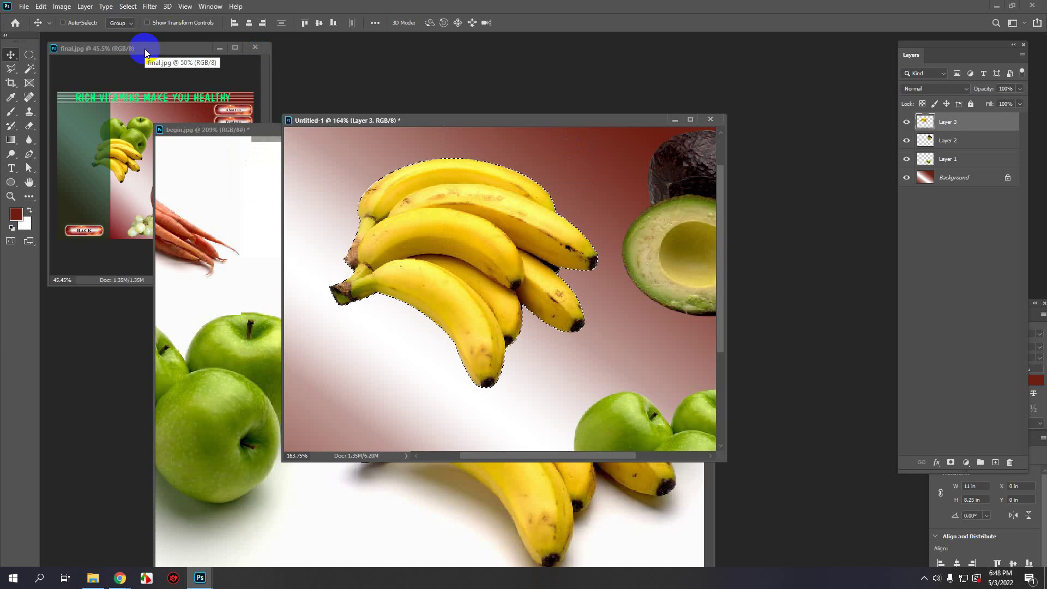
pyautogui.hotkey('ctrl', 'd')
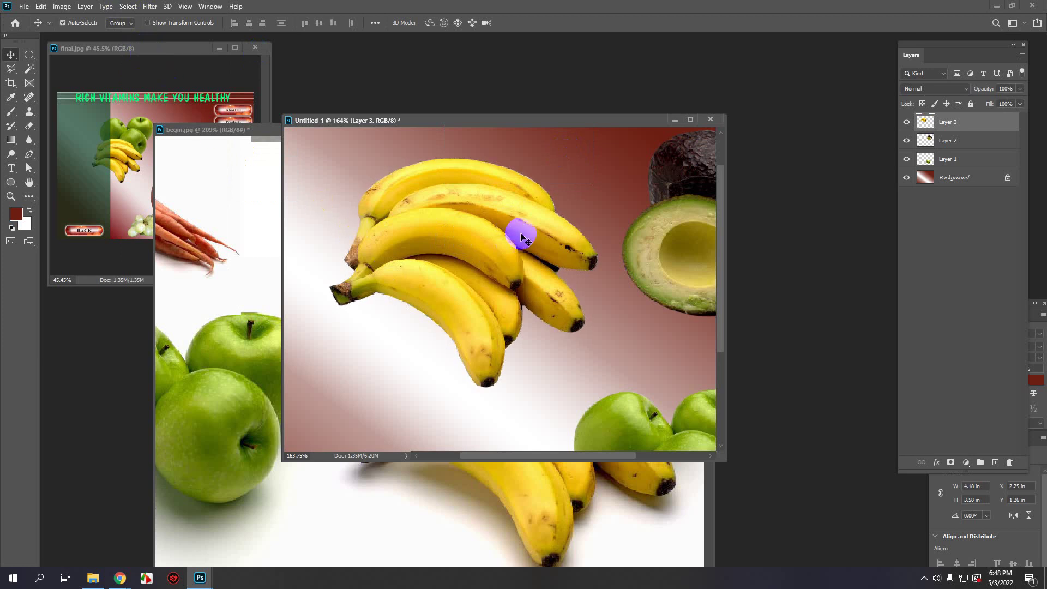
pyautogui.scroll(-5, 469, 245)
pyautogui.moveTo(488, 261); pyautogui.dragTo(467, 261)
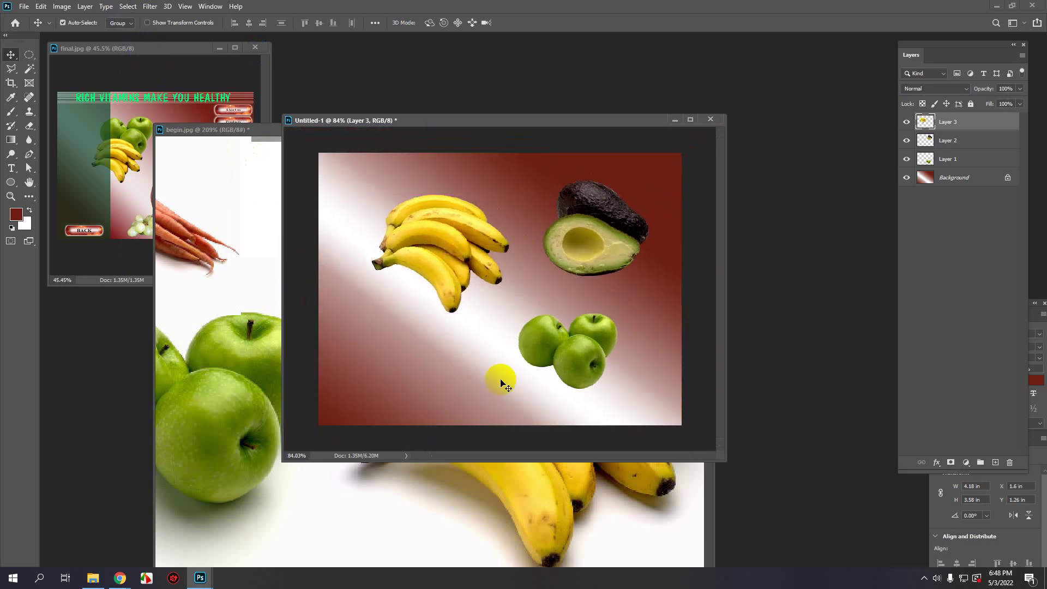
# Step: In begin.jpg, start a polygonal lasso outline above the carrot leaves and run it around their outer end and along their underside
pyautogui.click(424, 474)
pyautogui.scroll(-2, 399, 388)
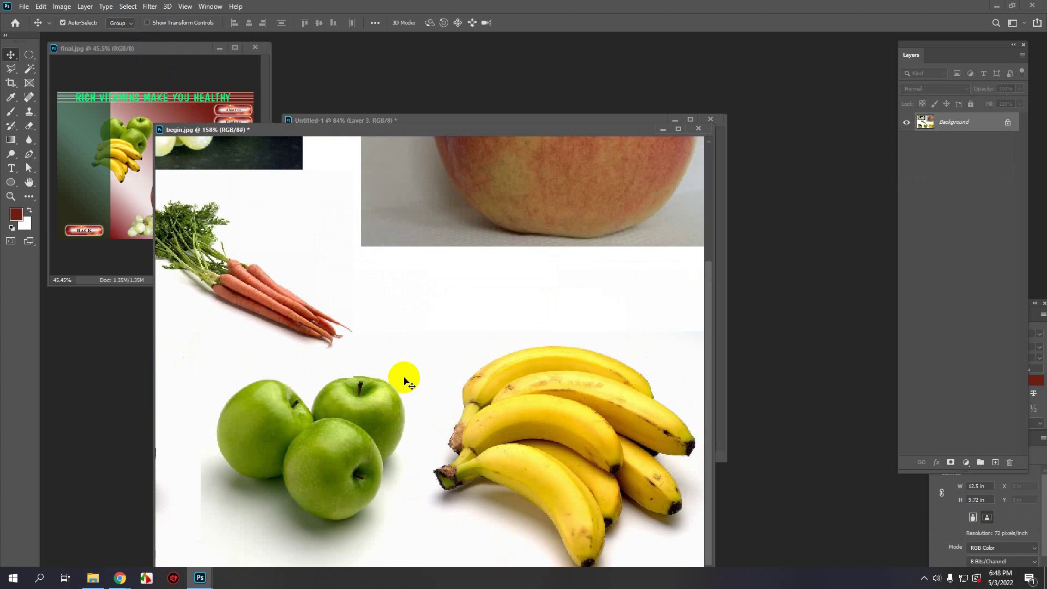
pyautogui.scroll(-3, 406, 371)
pyautogui.scroll(5, 328, 368)
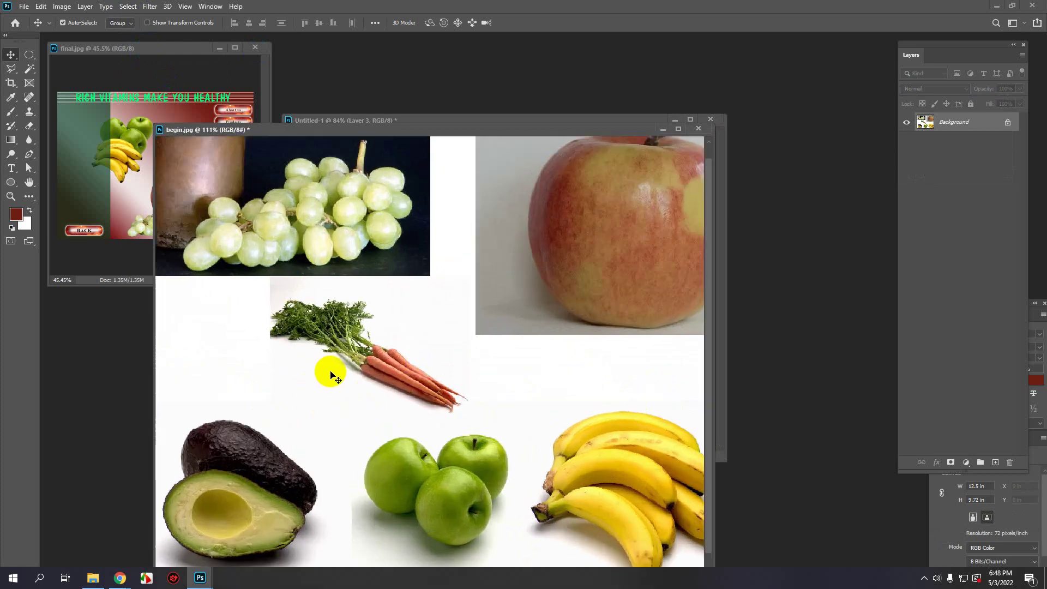
pyautogui.moveTo(329, 356); pyautogui.dragTo(344, 355)
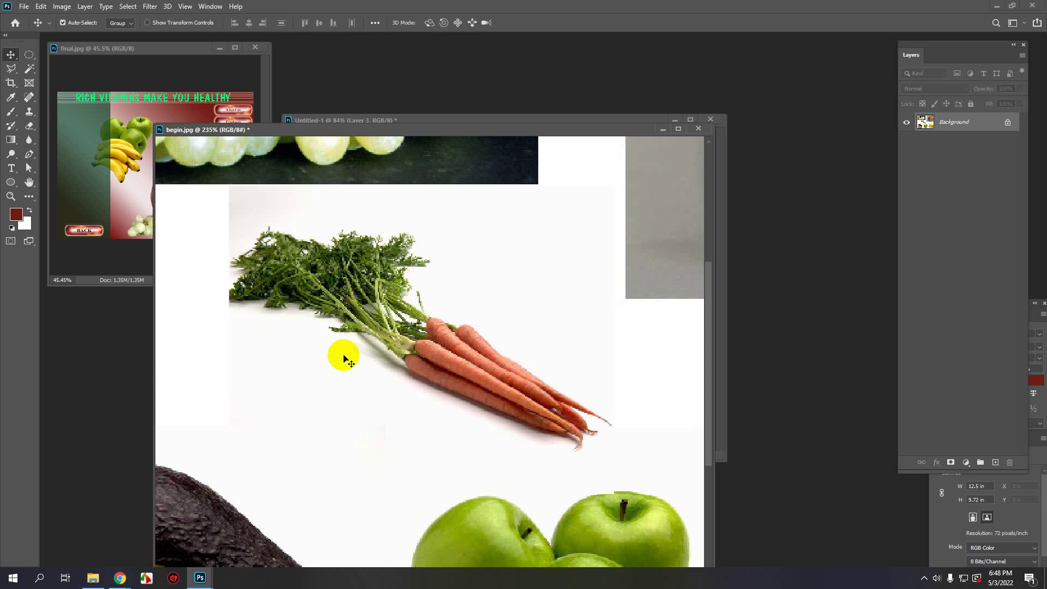
pyautogui.click(385, 242)
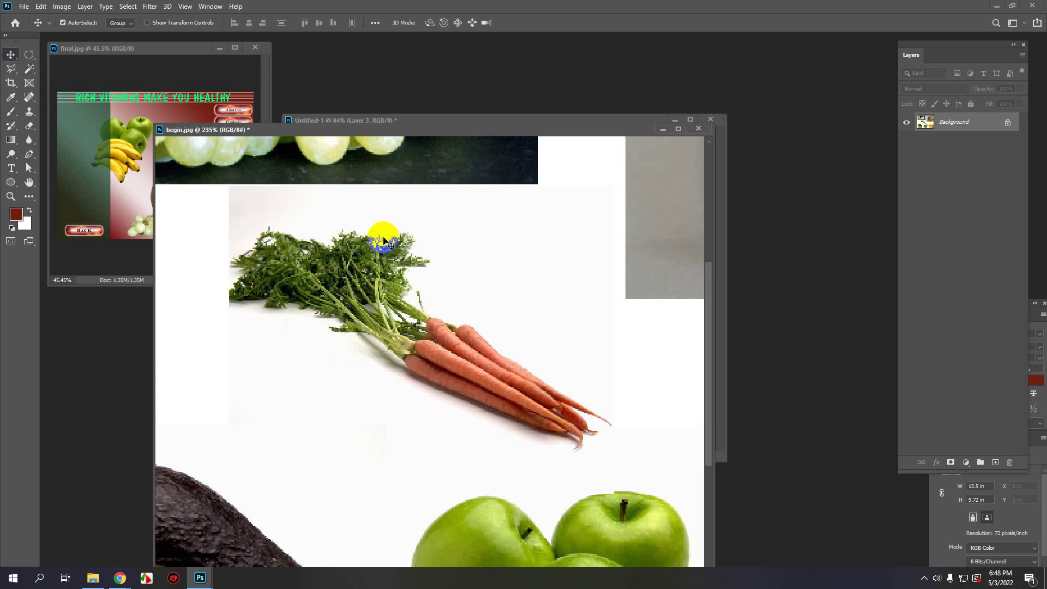
pyautogui.click(12, 69)
pyautogui.click(219, 272)
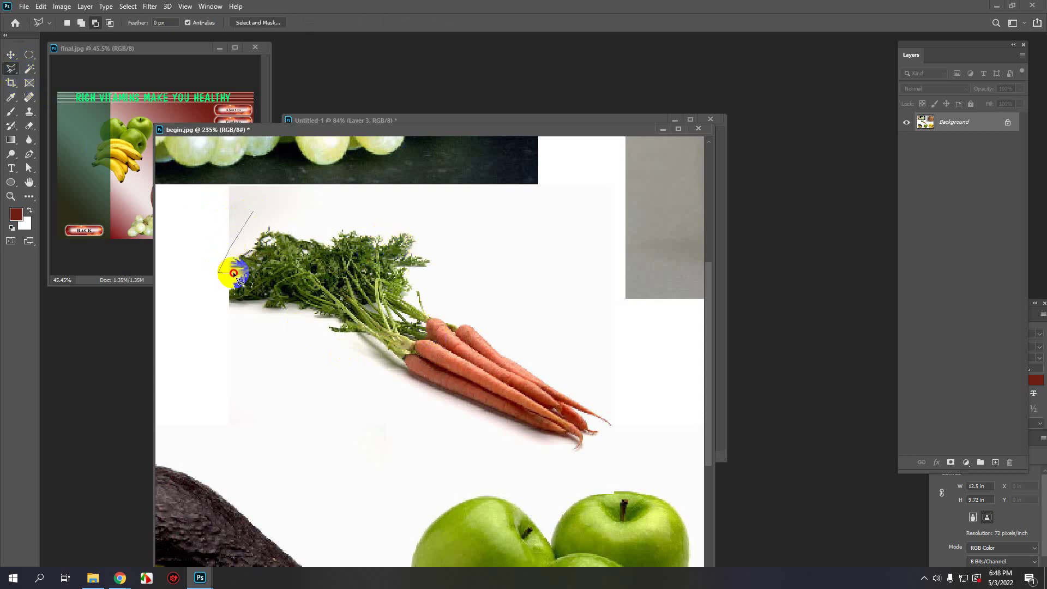
pyautogui.click(233, 272)
pyautogui.click(211, 312)
pyautogui.click(308, 343)
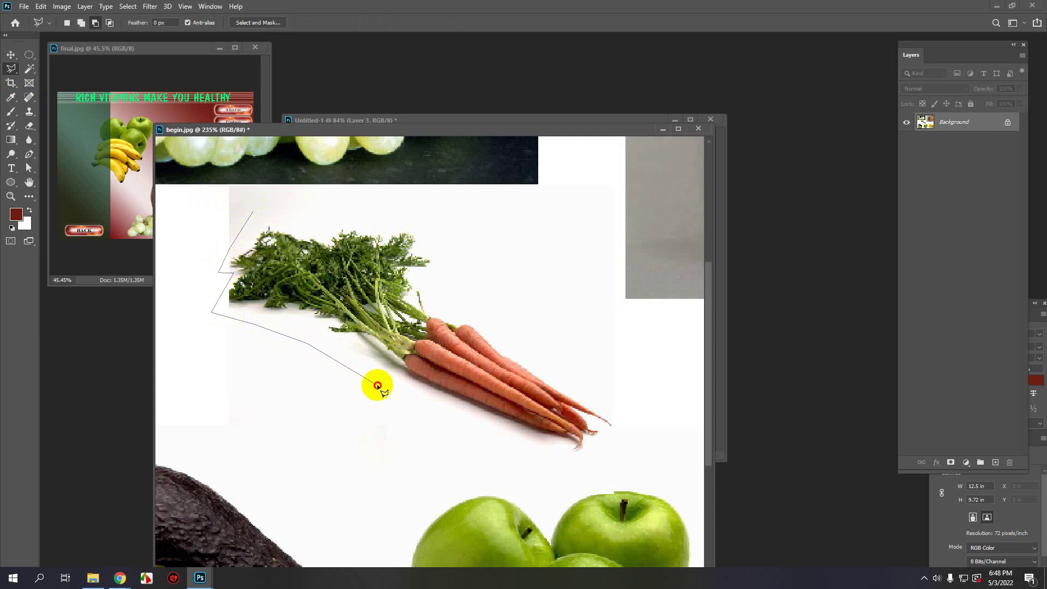
# Step: Continue the lasso under the carrots, around their tips and back over the leaves, closing it into a selection around the bunch
pyautogui.click(457, 427)
pyautogui.click(581, 460)
pyautogui.click(620, 452)
pyautogui.click(631, 412)
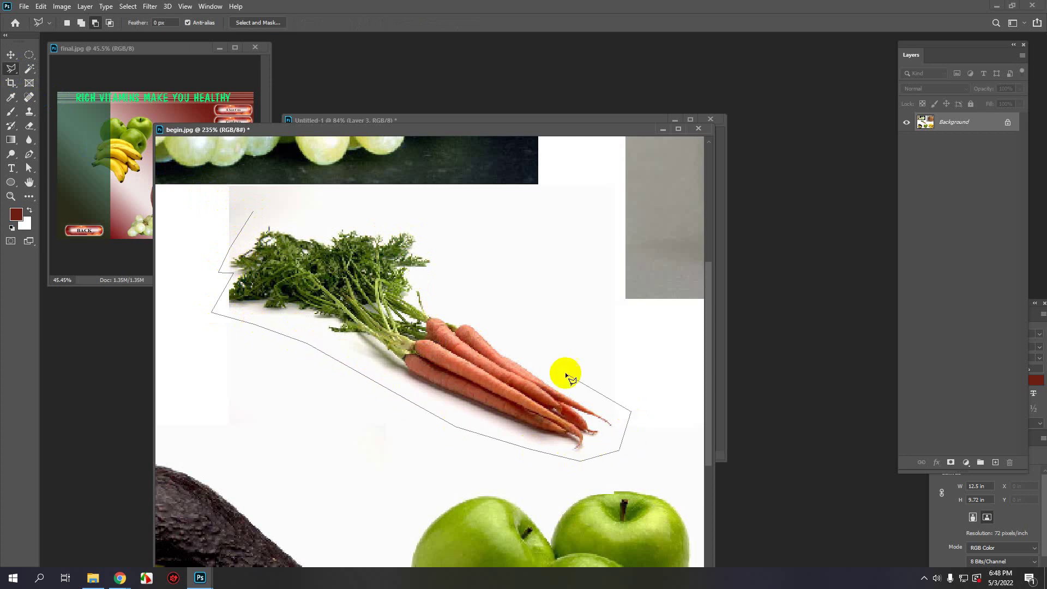
pyautogui.click(452, 304)
pyautogui.click(428, 269)
pyautogui.click(257, 210)
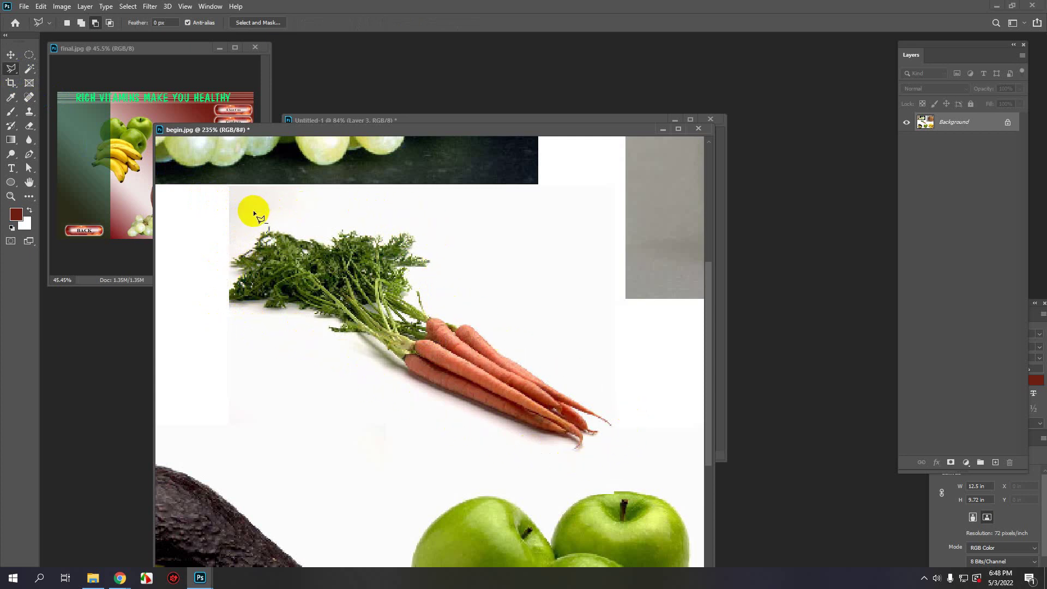
# Step: Subtract the white background and the shadow beneath the carrots from the selection using the Magic Wand at tolerance 32
pyautogui.click(29, 68)
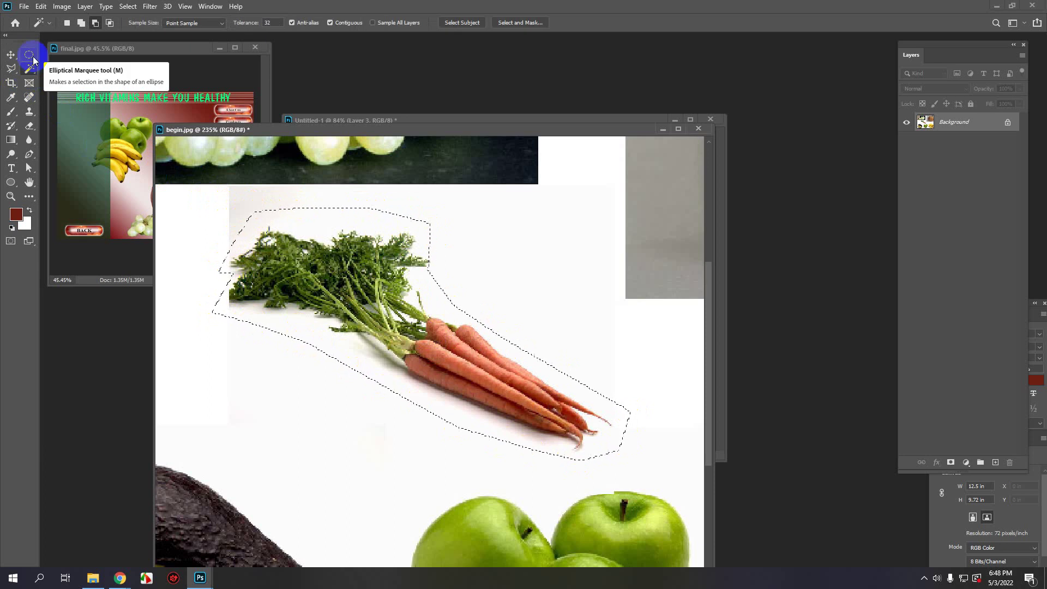
pyautogui.click(325, 222)
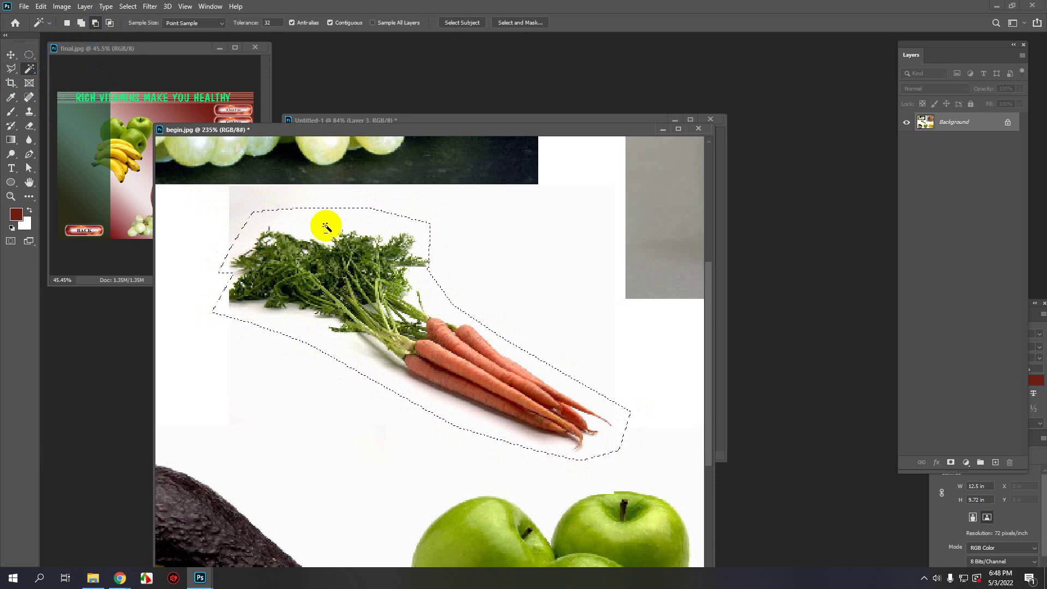
pyautogui.click(381, 361)
pyautogui.click(381, 360)
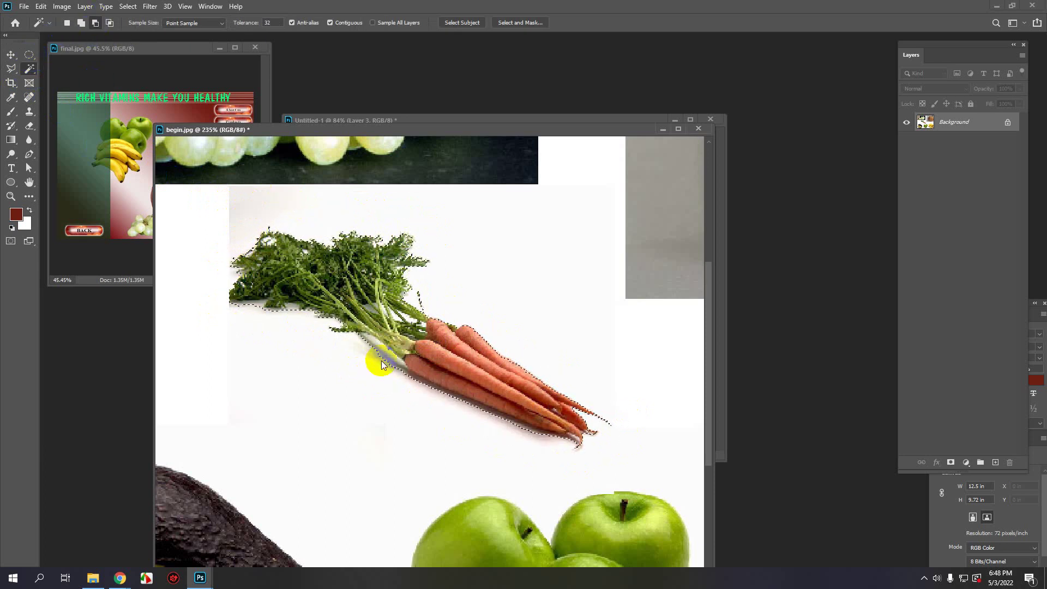
pyautogui.scroll(2, 435, 393)
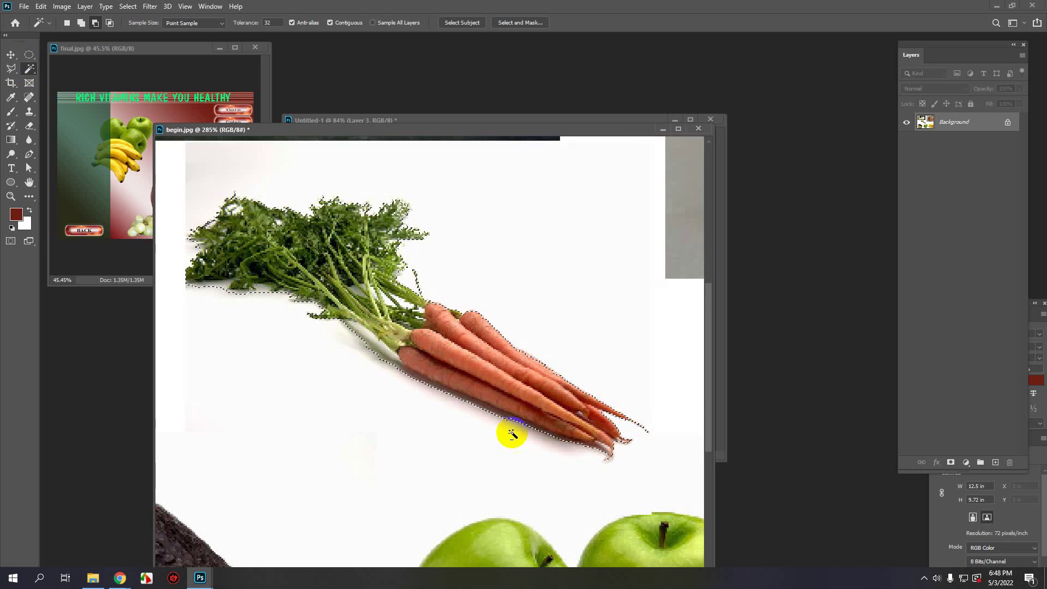
pyautogui.click(472, 407)
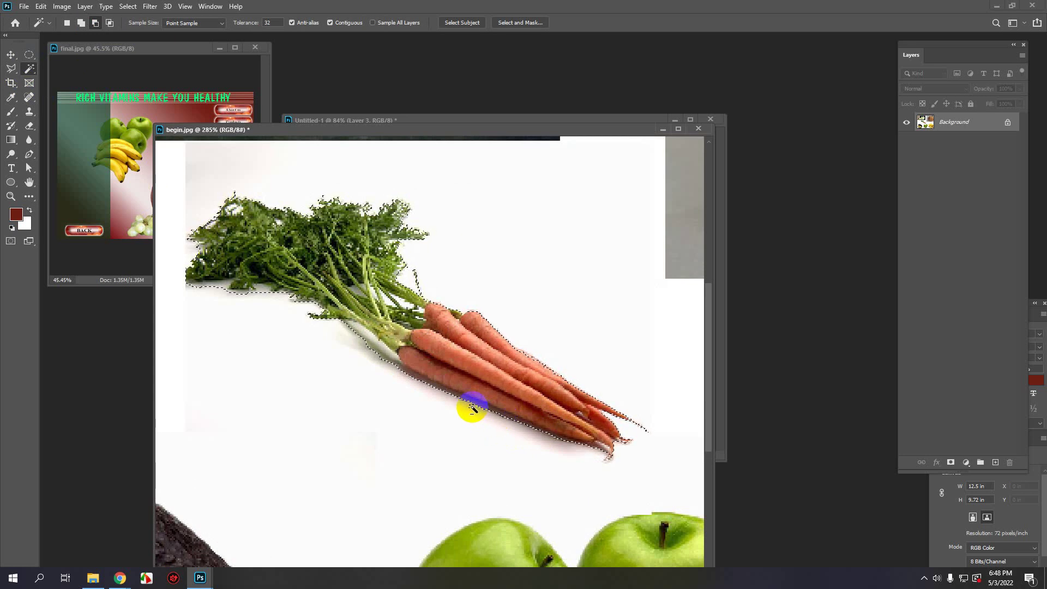
pyautogui.click(372, 355)
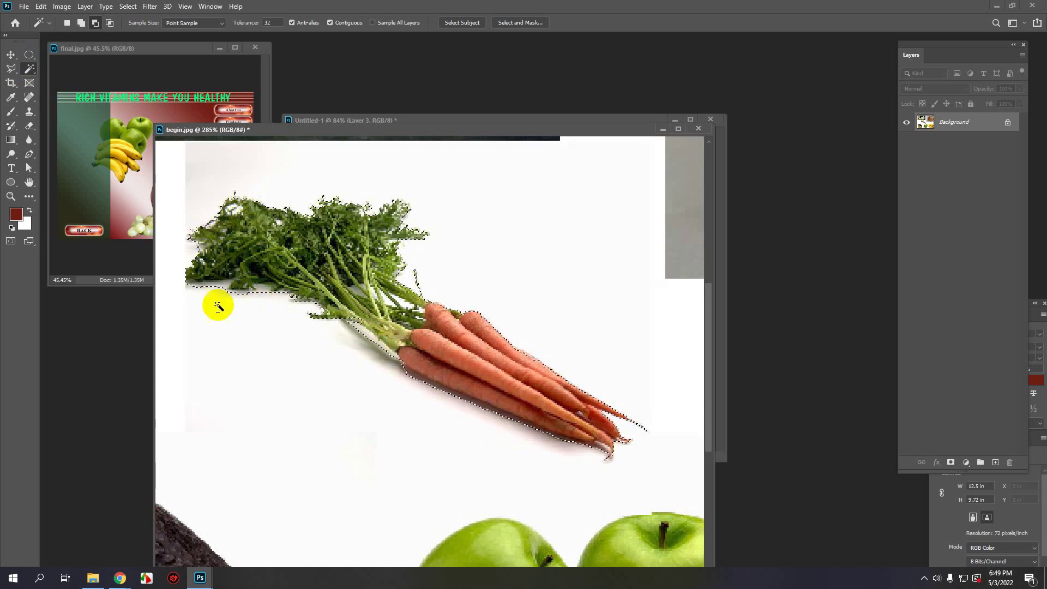
# Step: Refine the carrot selection by subtracting the leftover background under the leaves and around the stems
pyautogui.scroll(2, 218, 295)
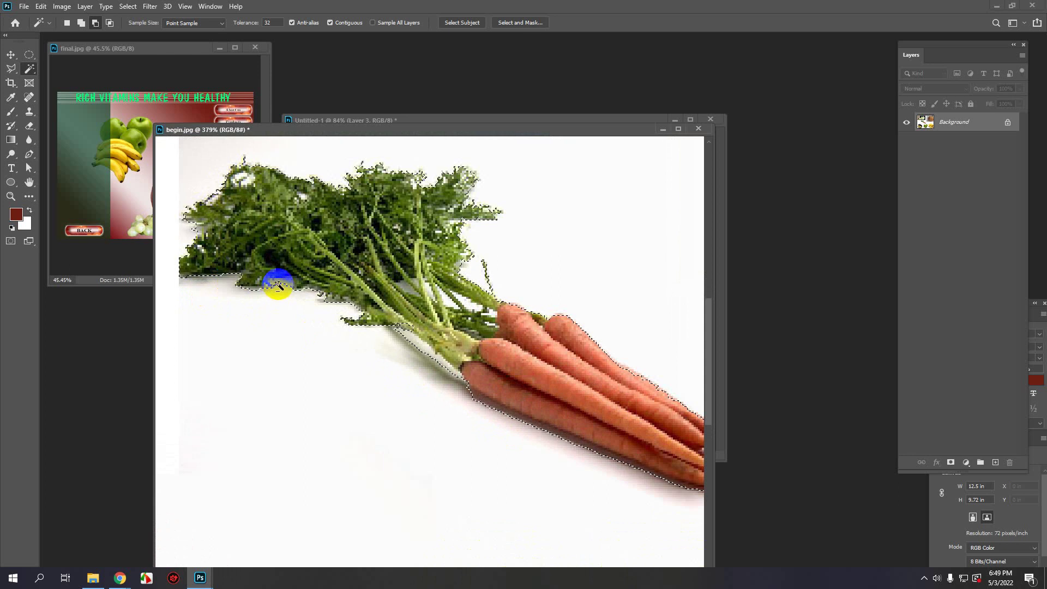
pyautogui.scroll(1, 281, 286)
pyautogui.click(334, 304)
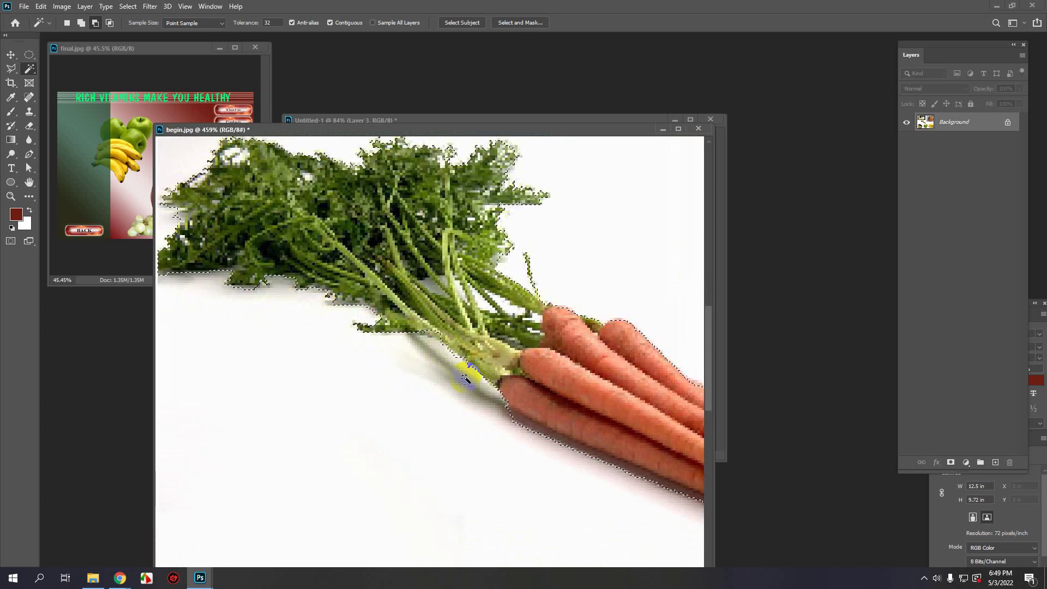
pyautogui.scroll(-2, 445, 358)
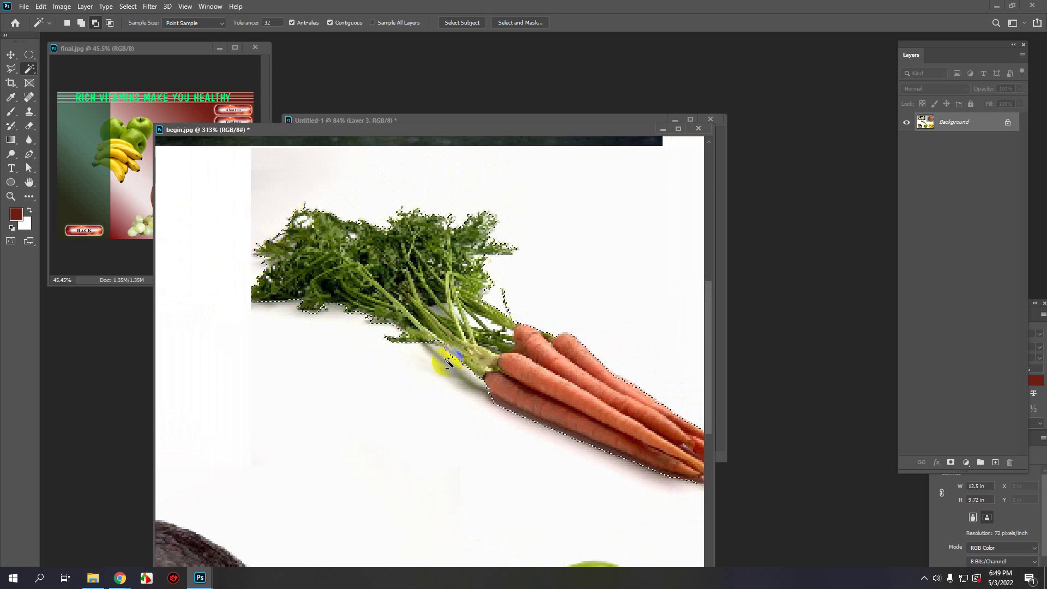
pyautogui.click(478, 332)
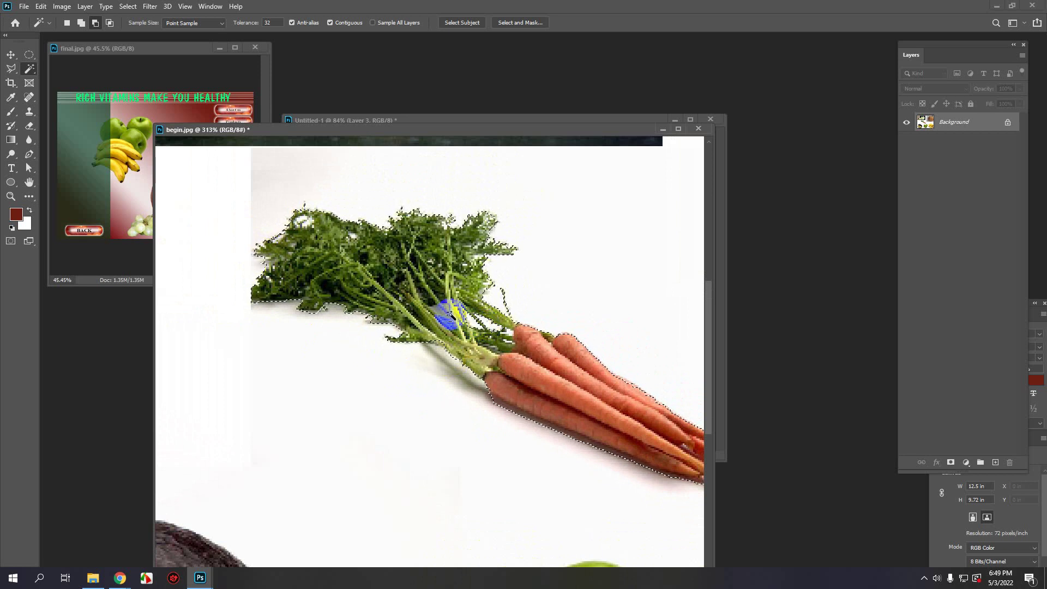
pyautogui.scroll(2, 466, 316)
pyautogui.scroll(-5, 461, 310)
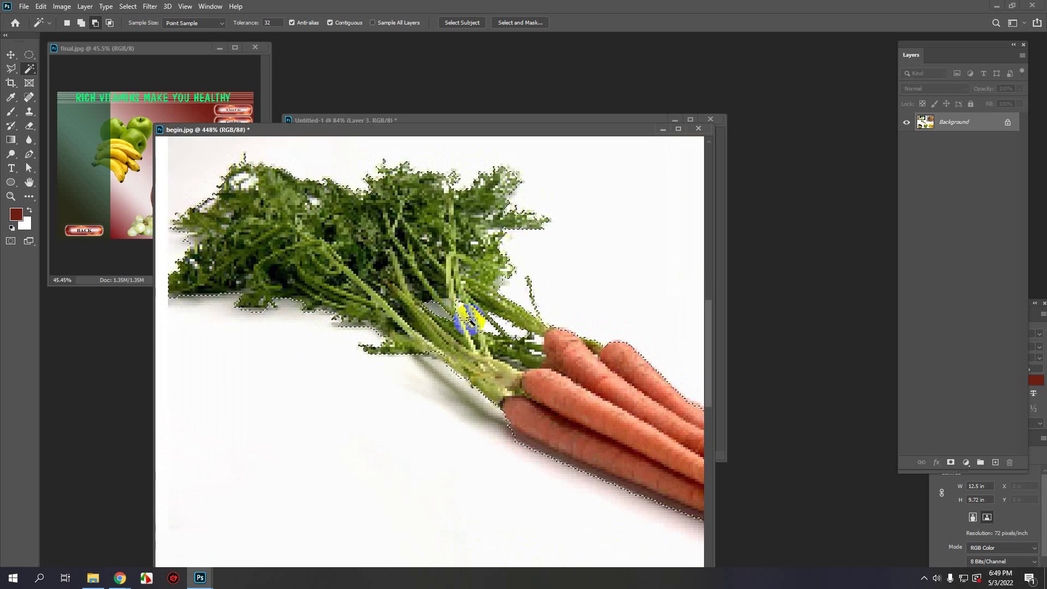
pyautogui.scroll(2, 660, 431)
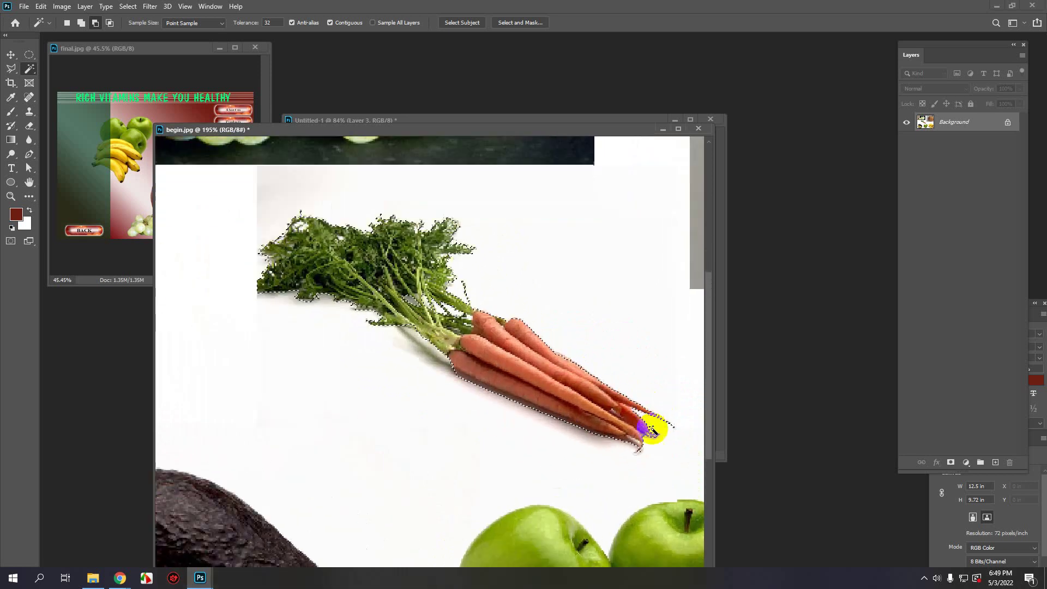
pyautogui.scroll(-2, 572, 390)
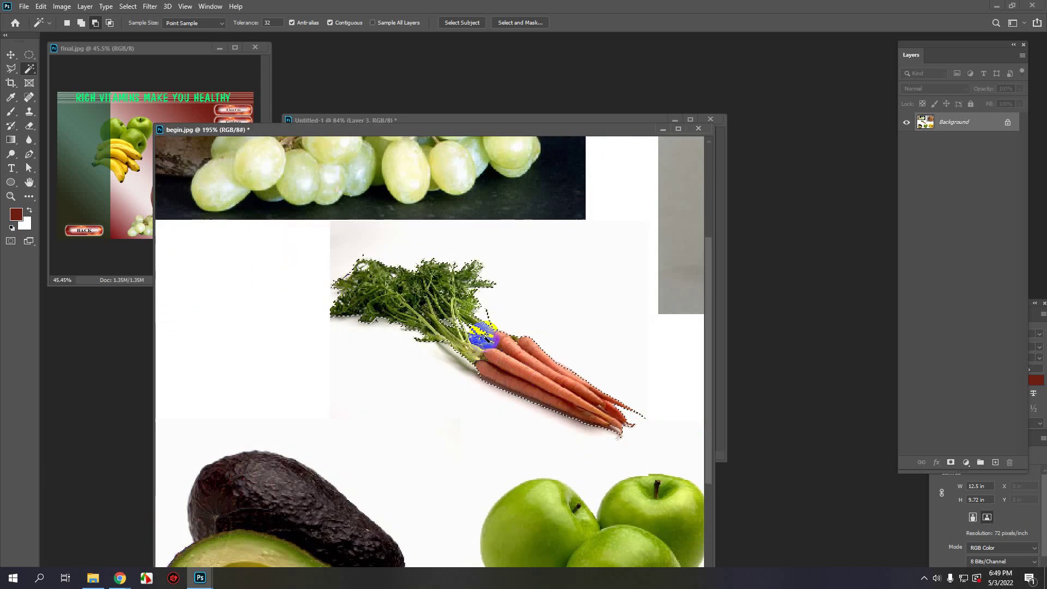
# Step: Paste the selected carrots from begin.jpg into Untitled-1 and move them to the canvas's lower-left area, below the bananas
pyautogui.click(470, 120)
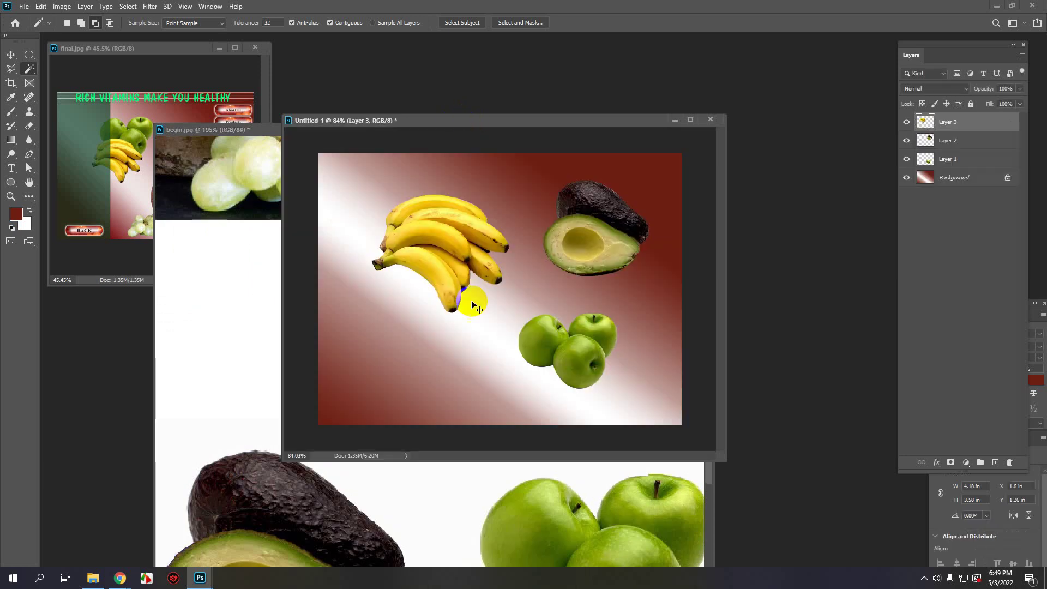
pyautogui.hotkey('ctrl', 'v')
pyautogui.click(11, 54)
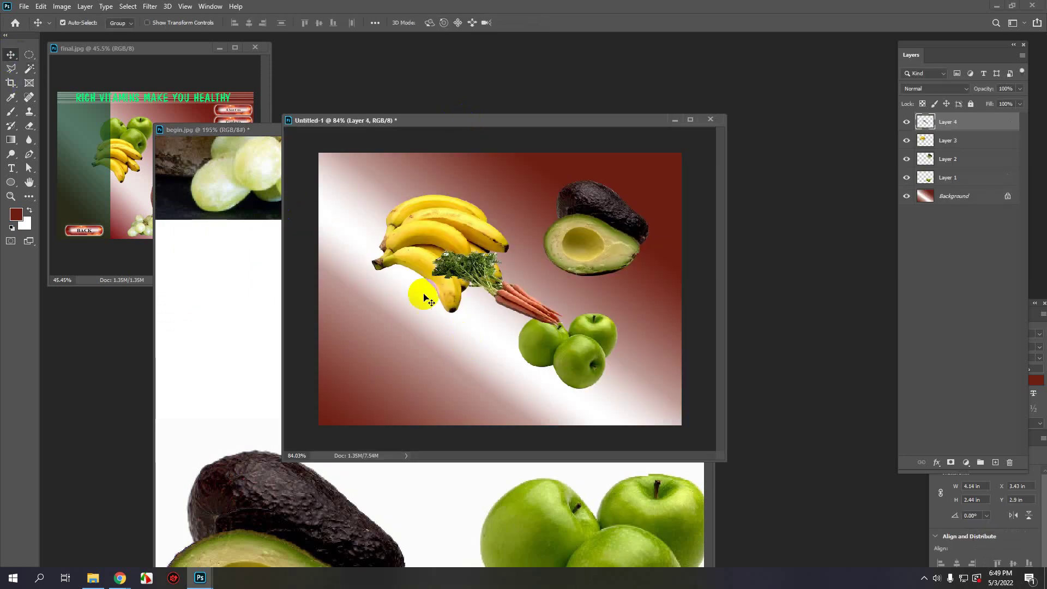
pyautogui.moveTo(478, 284); pyautogui.dragTo(407, 334)
pyautogui.scroll(10, 393, 331)
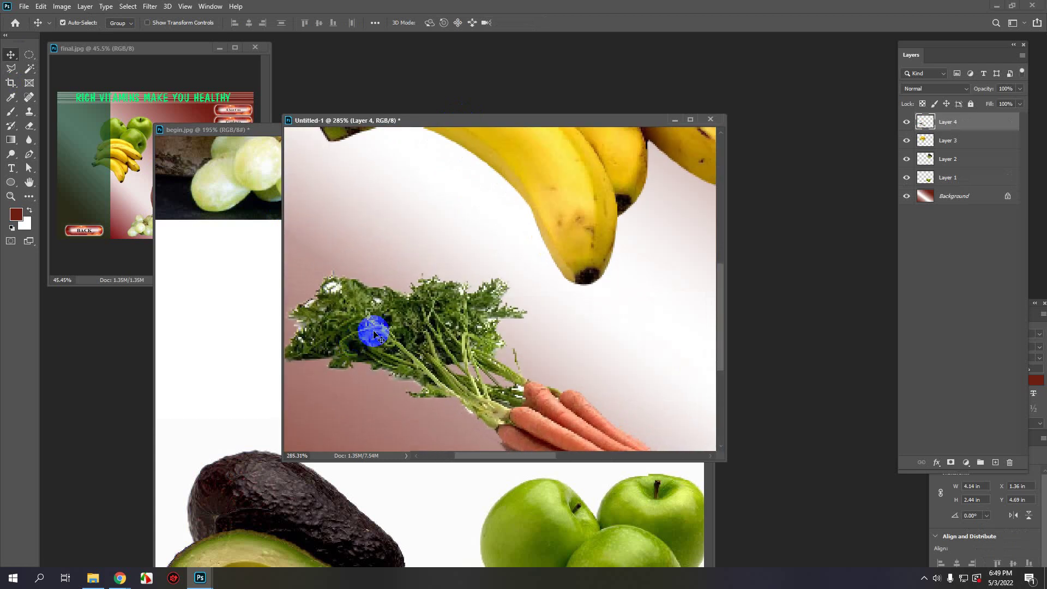
# Step: Delete the white patches in the carrot leaves' upper-left part using the Magic Wand at tolerance 32
pyautogui.scroll(3, 349, 327)
pyautogui.click(29, 69)
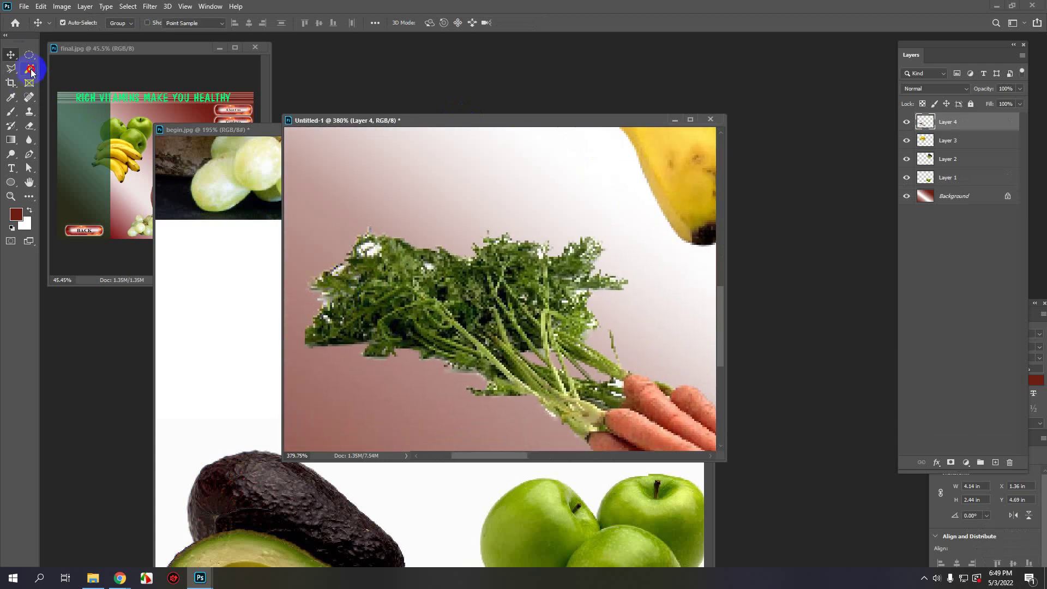
pyautogui.scroll(2, 303, 218)
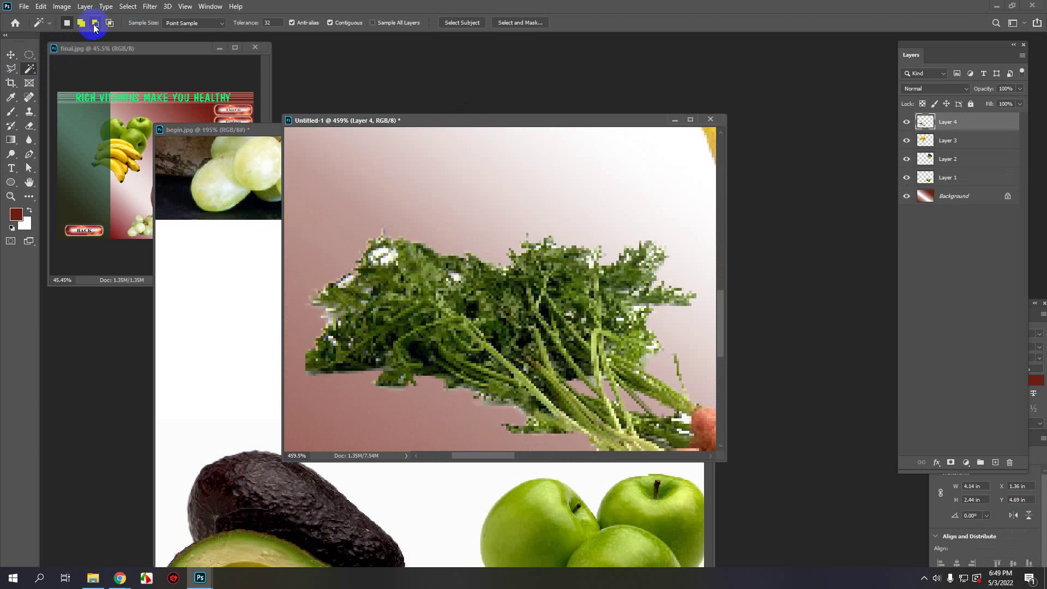
pyautogui.click(388, 254)
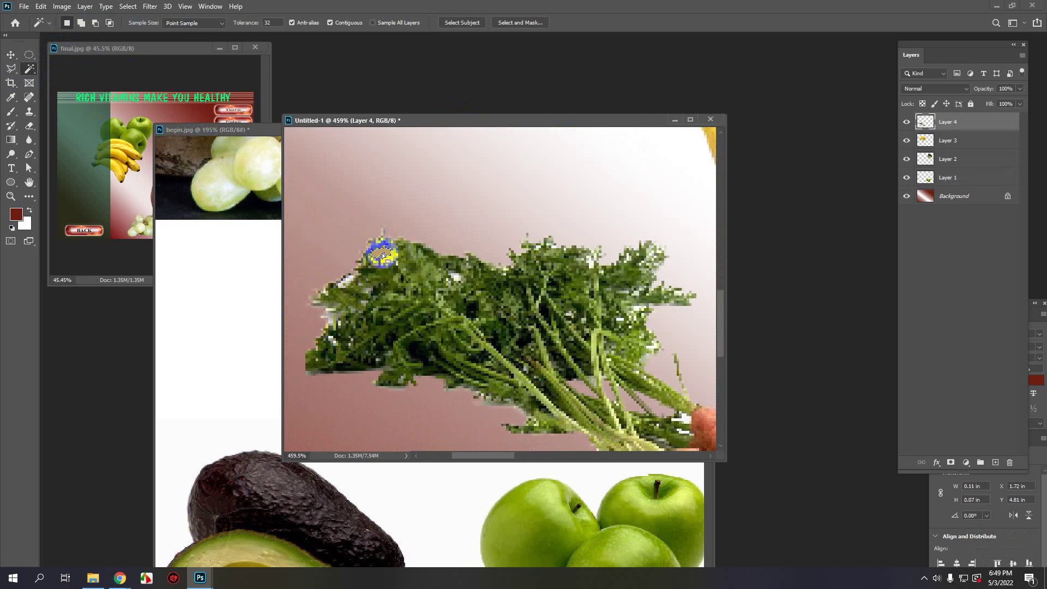
pyautogui.click(390, 259)
pyautogui.click(348, 285)
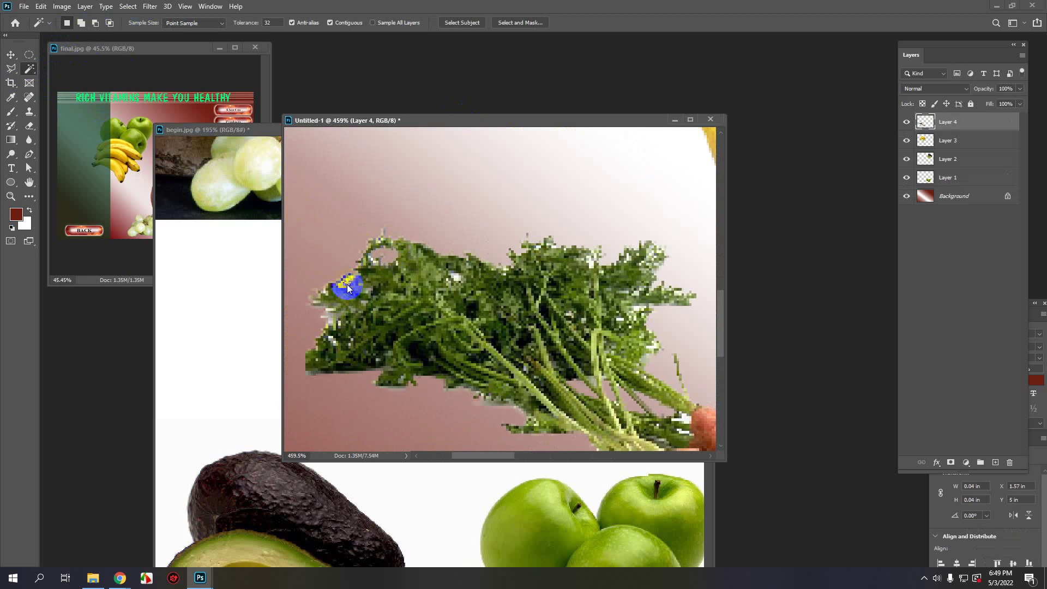
pyautogui.click(459, 278)
pyautogui.click(455, 277)
pyautogui.press('Delete')
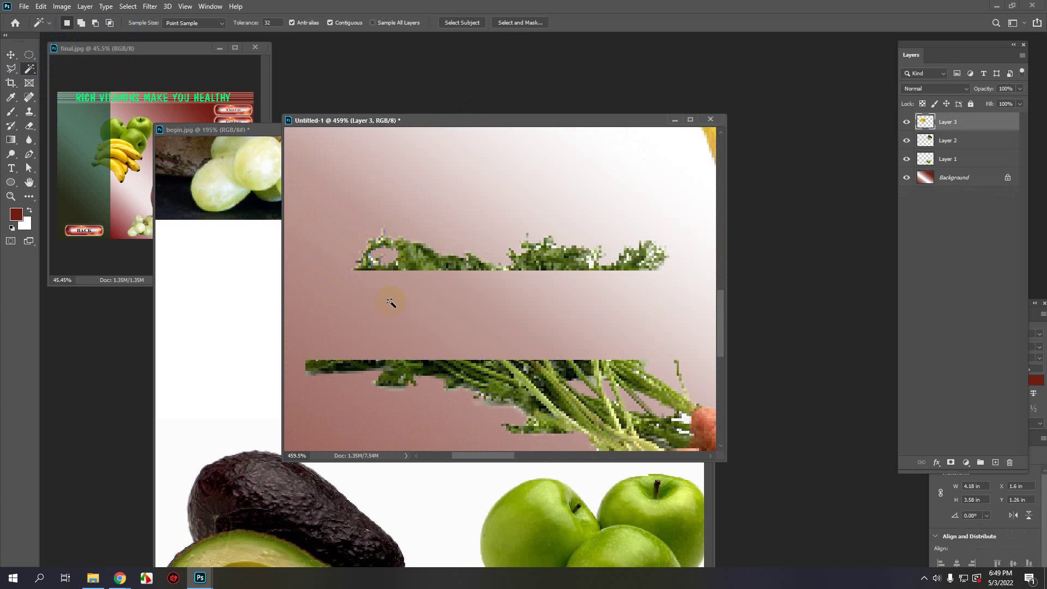
pyautogui.press('Delete')
pyautogui.hotkey('ctrl', 'z')
# Step: Delete the remaining white patches inside the leaves and in the gap beside the carrot tops
pyautogui.click(447, 284)
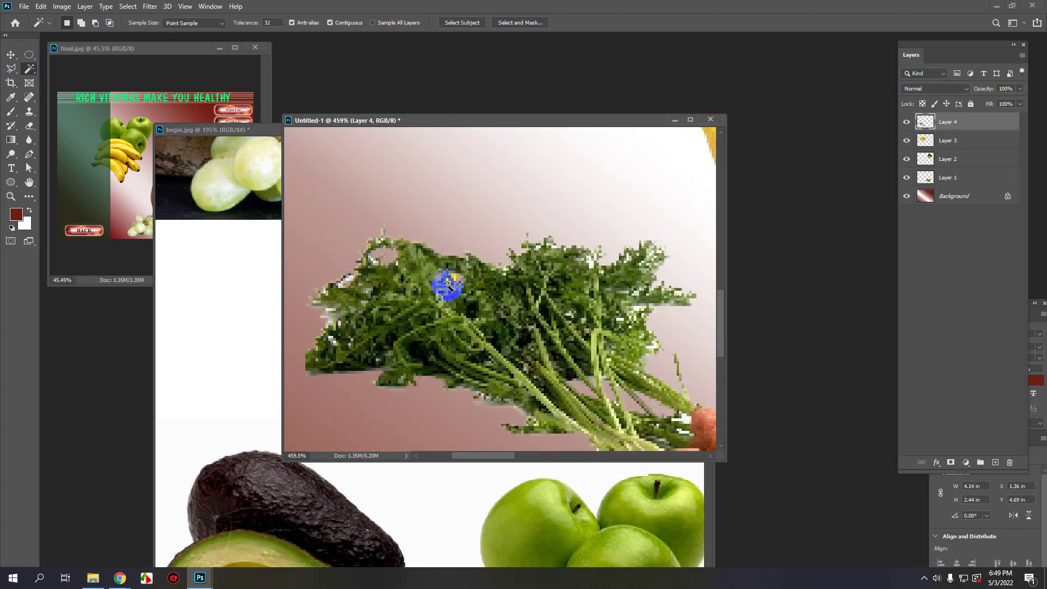
pyautogui.click(351, 281)
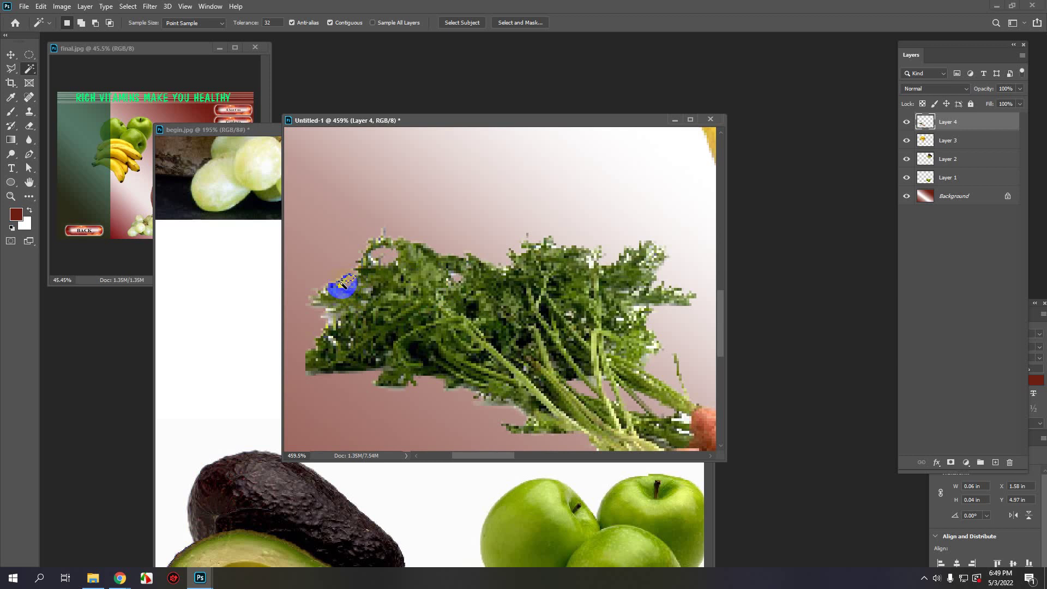
pyautogui.scroll(-3, 394, 294)
pyautogui.scroll(4, 606, 386)
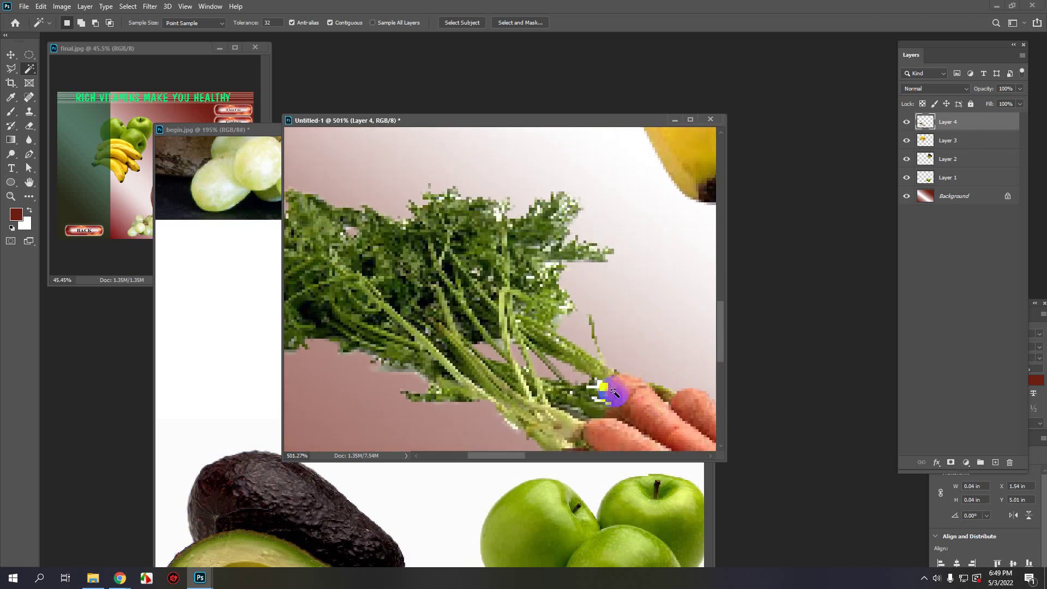
pyautogui.scroll(-1, 600, 388)
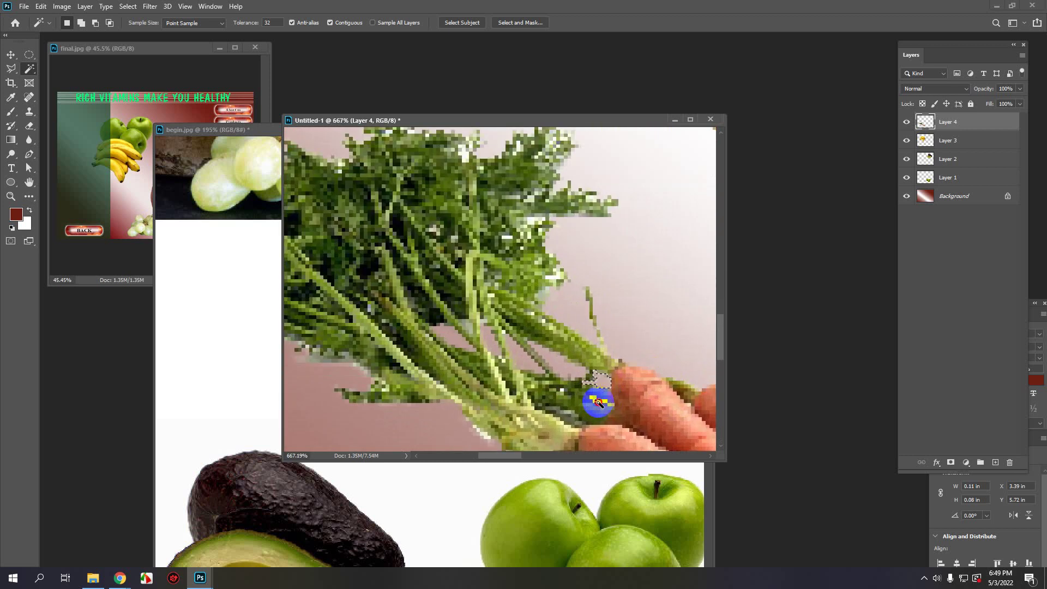
pyautogui.scroll(-1, 594, 393)
pyautogui.scroll(-1, 545, 403)
# Step: Delete the pale background remnants along the lower edge of the stems and at the leaves' left end
pyautogui.scroll(2, 545, 409)
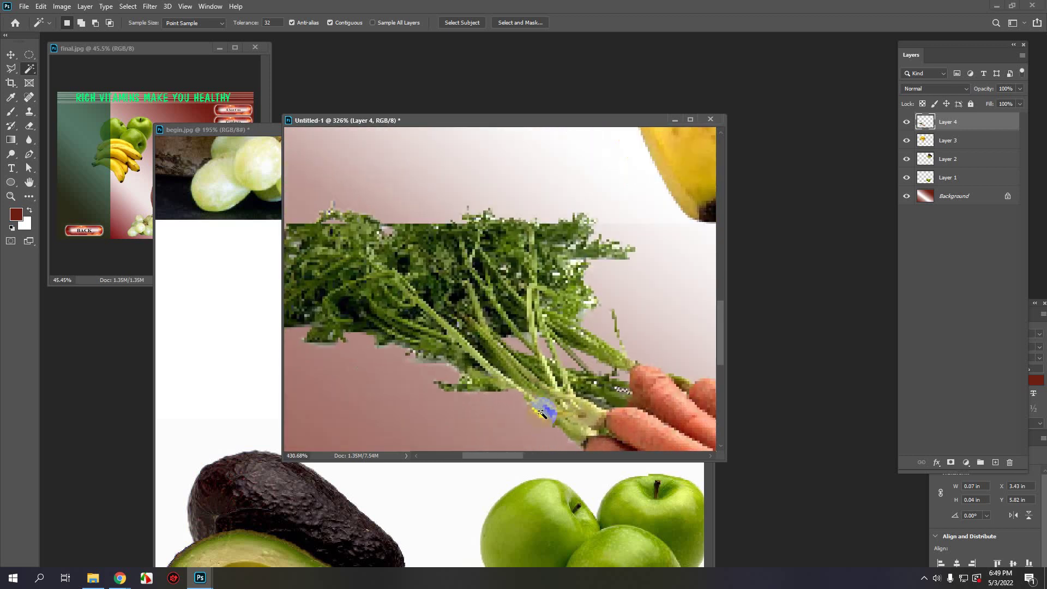
pyautogui.scroll(-1, 546, 421)
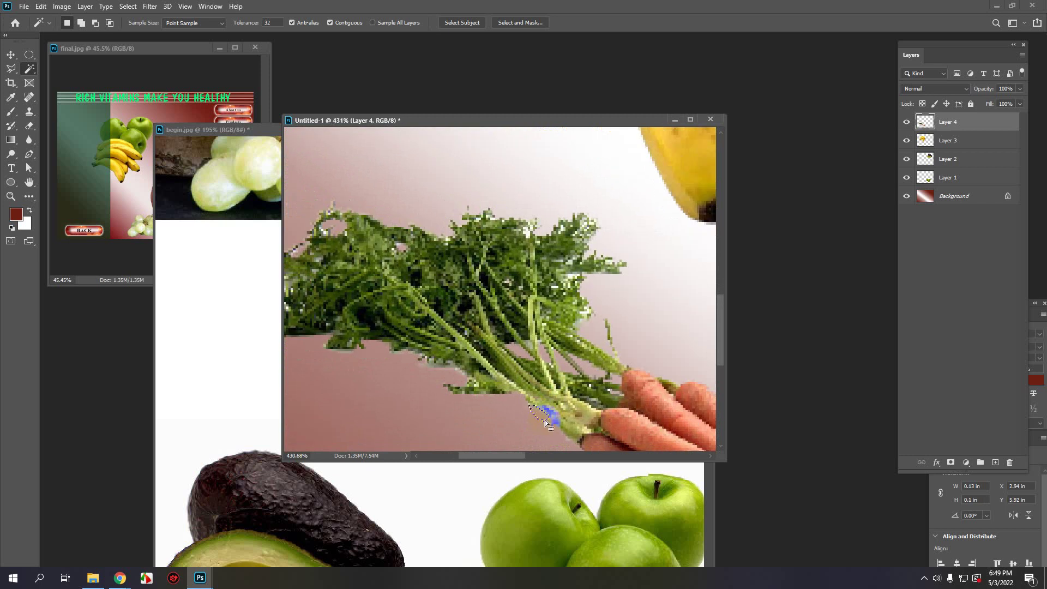
pyautogui.scroll(-4, 537, 413)
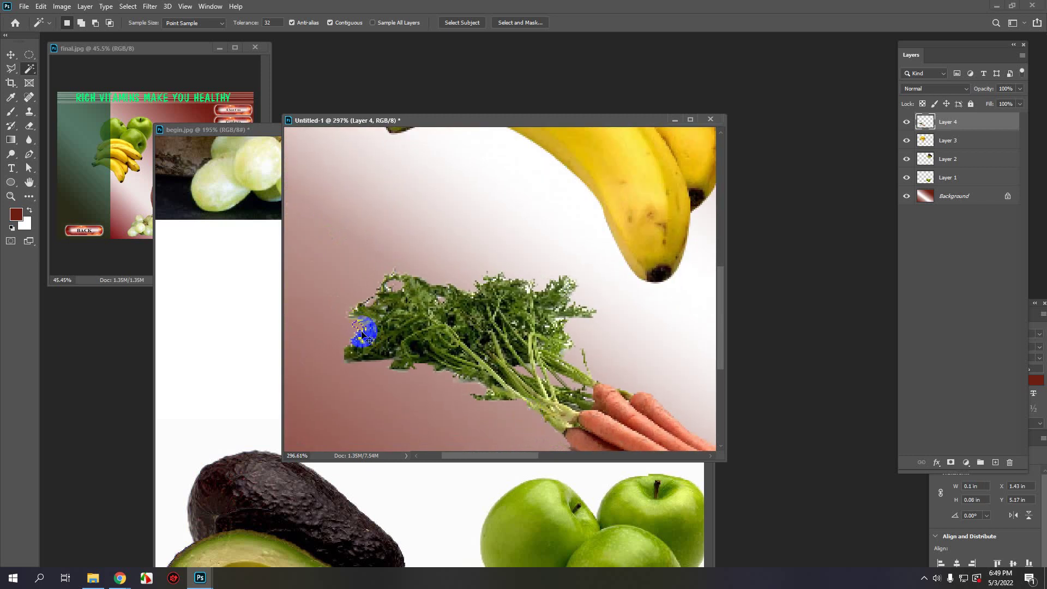
pyautogui.scroll(-8, 364, 332)
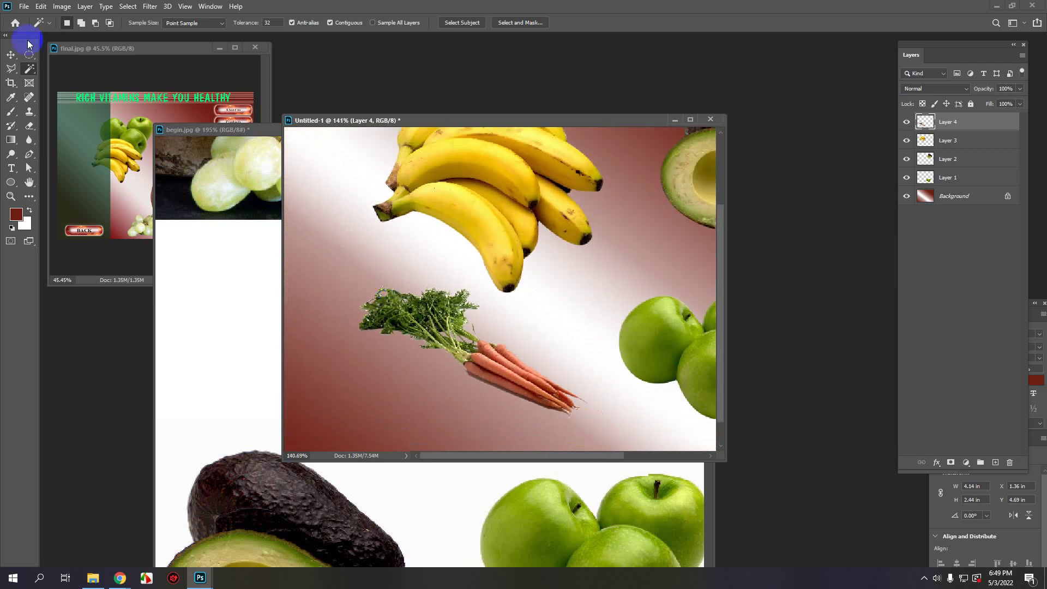
# Step: Move the carrots slightly up, closer to the bananas, and switch to the begin.jpg document
pyautogui.click(11, 55)
pyautogui.moveTo(456, 355); pyautogui.dragTo(467, 325)
pyautogui.click(193, 355)
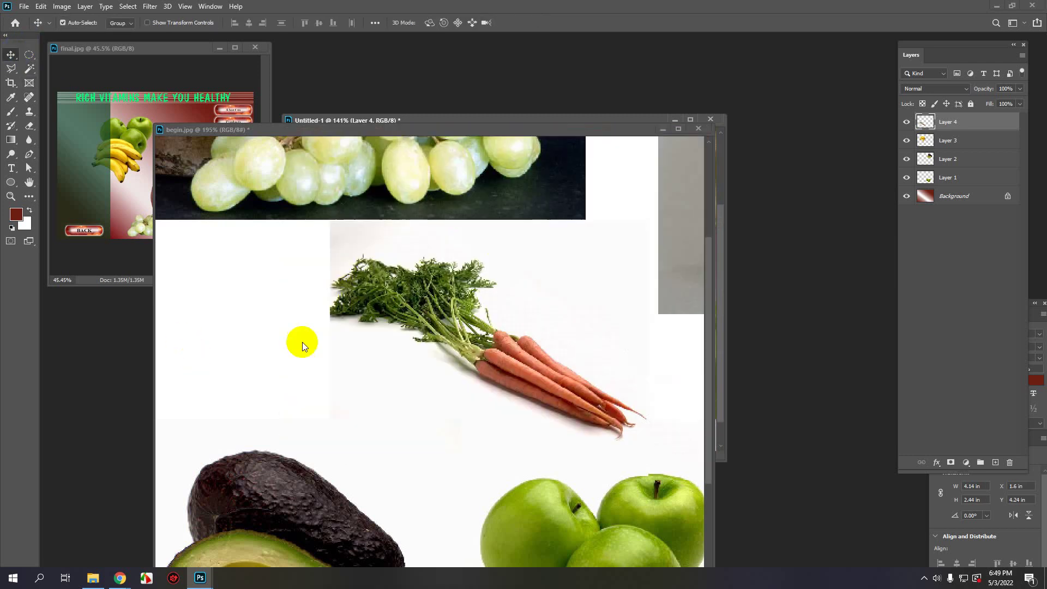
# Step: Start a Pen tool path on the grape bunch's left side and curve it over the first two grapes
pyautogui.scroll(-2, 325, 344)
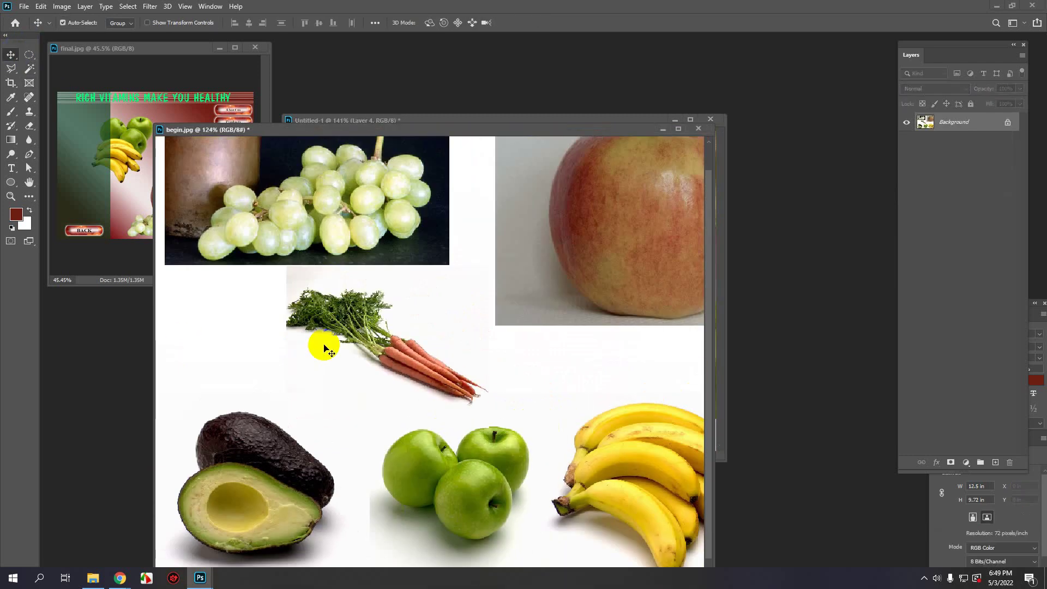
pyautogui.scroll(4, 311, 229)
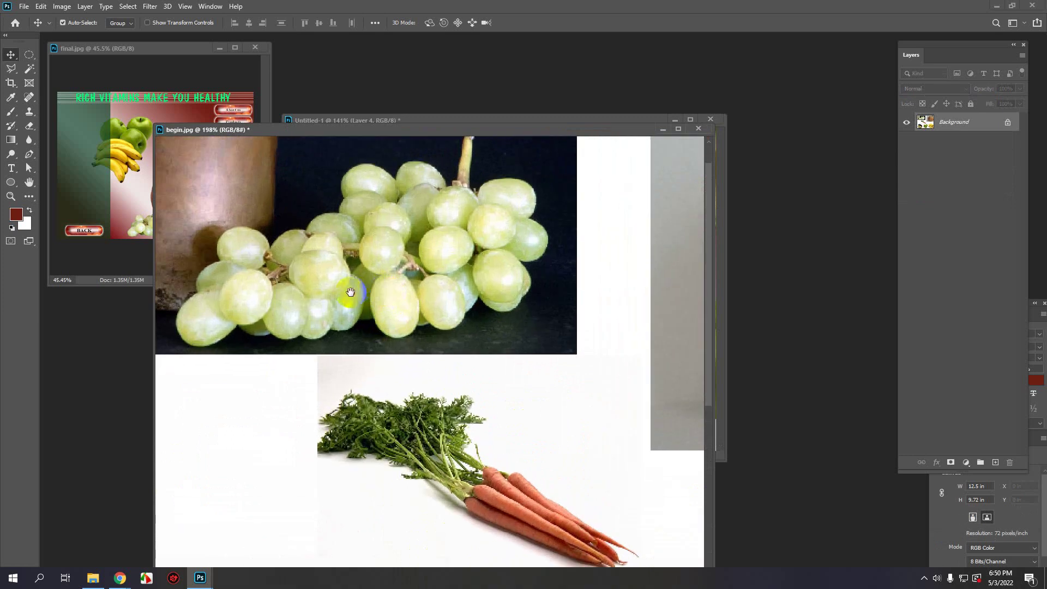
pyautogui.moveTo(350, 292); pyautogui.dragTo(388, 297)
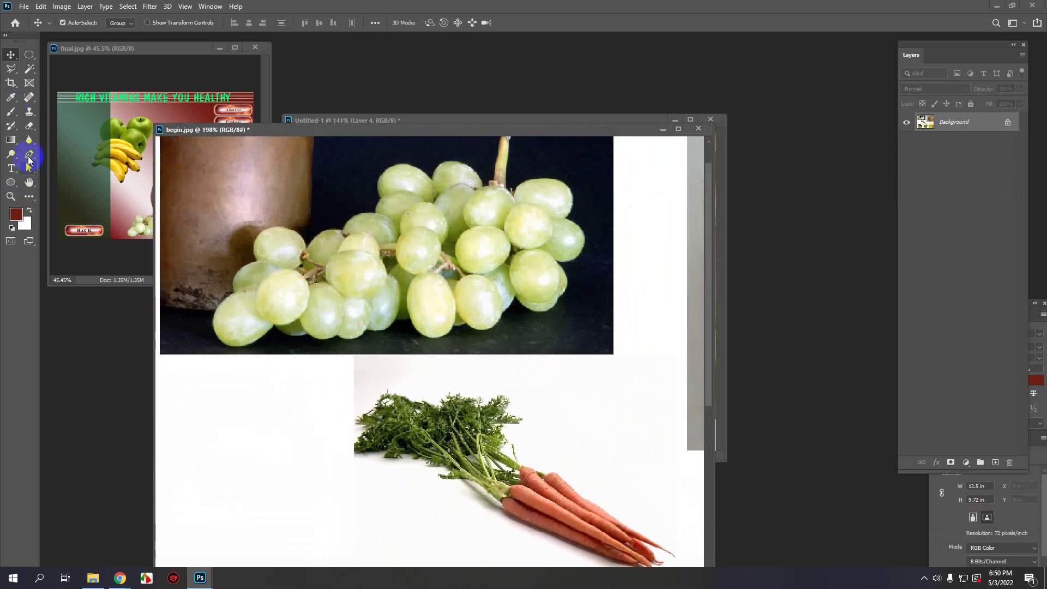
pyautogui.press('p')
pyautogui.scroll(2, 238, 304)
pyautogui.click(234, 291)
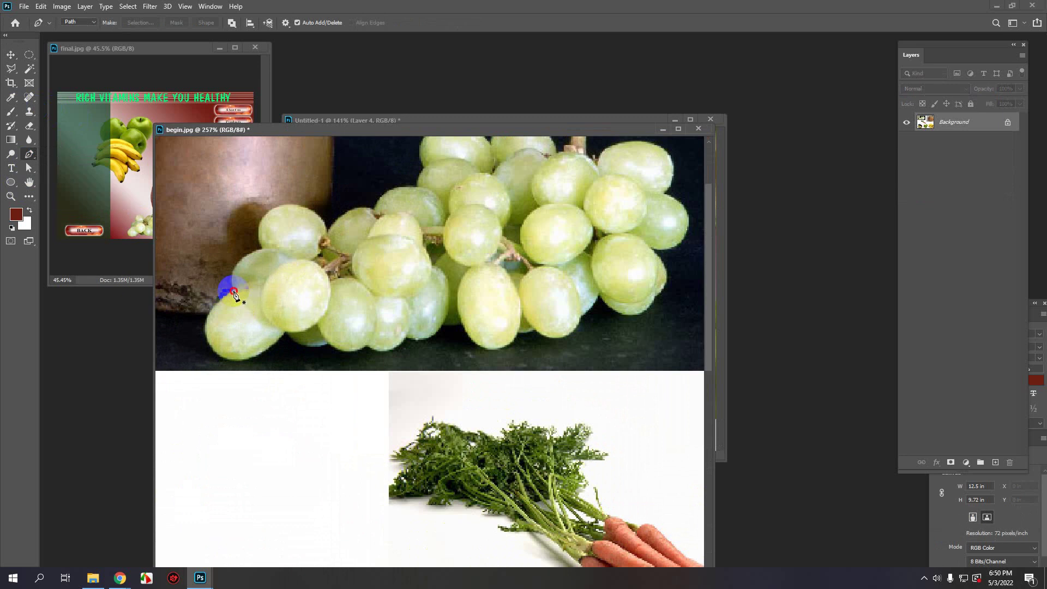
pyautogui.moveTo(263, 249); pyautogui.dragTo(252, 228)
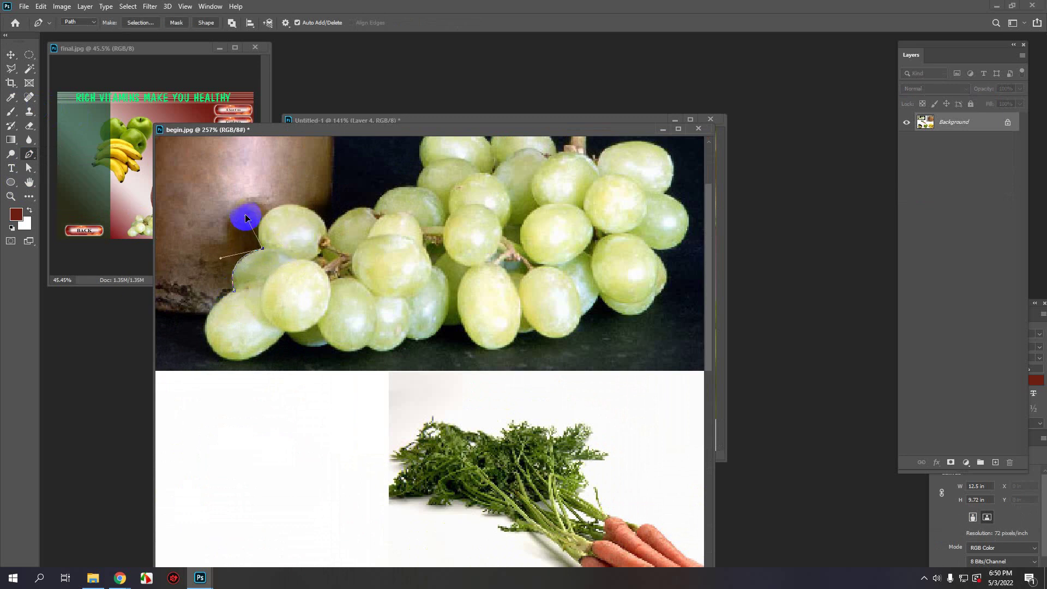
pyautogui.moveTo(326, 233); pyautogui.dragTo(342, 209)
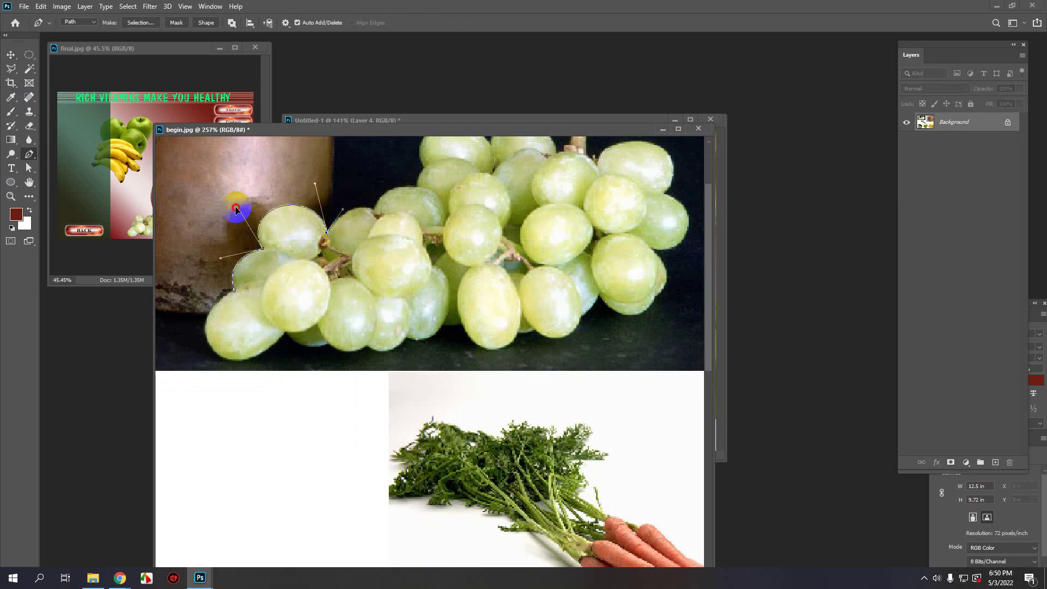
# Step: Continue the grape path over the next grapes along the bunch's upper-left edge, up to the highest left grape
pyautogui.scroll(5, 341, 224)
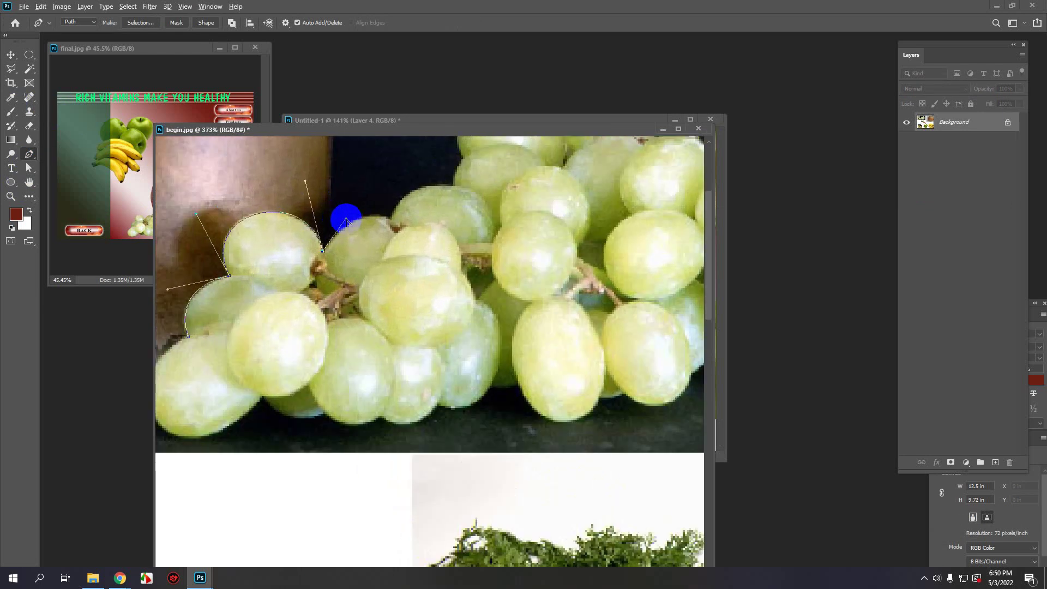
pyautogui.click(340, 228)
pyautogui.moveTo(392, 223); pyautogui.dragTo(396, 195)
pyautogui.moveTo(440, 235); pyautogui.dragTo(403, 263)
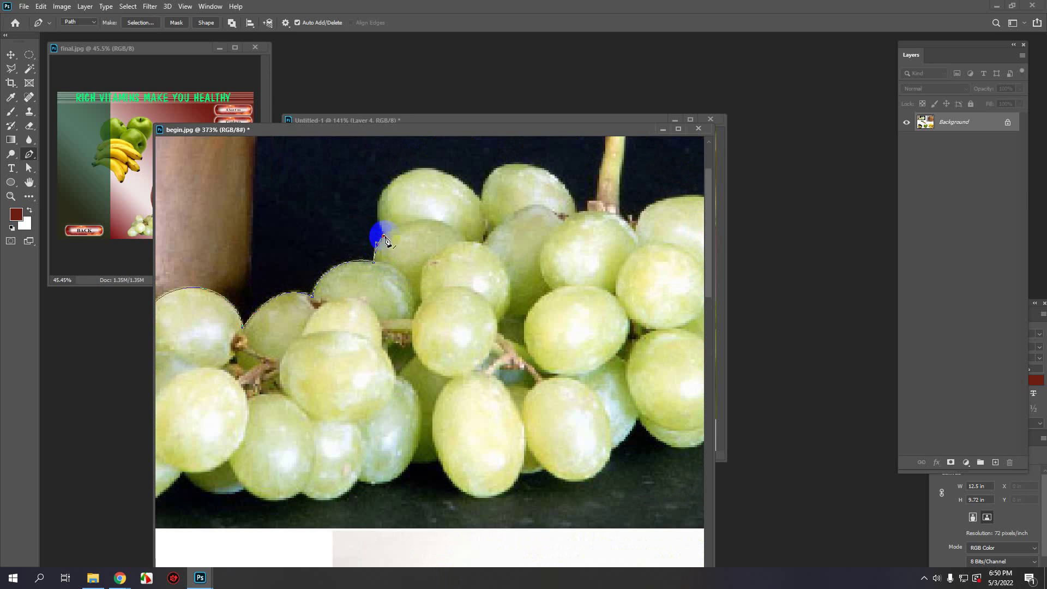
pyautogui.hotkey('ctrl', 'z')
pyautogui.moveTo(384, 235); pyautogui.dragTo(353, 184)
# Step: Curve the path over the two top grapes left of the stem, adjusting the curve handles to fit their outlines
pyautogui.moveTo(397, 252); pyautogui.dragTo(390, 300)
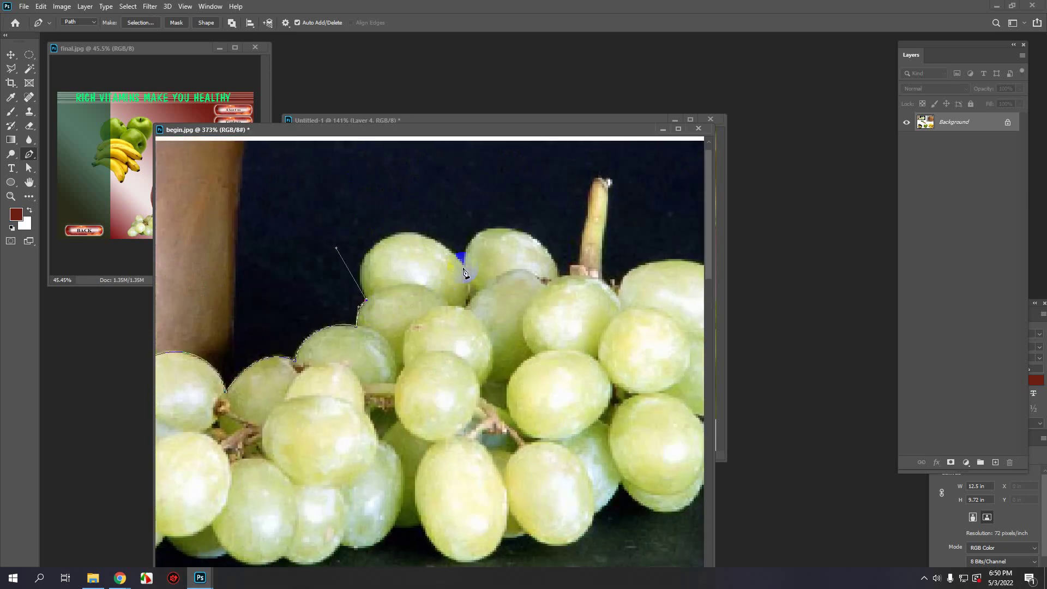
pyautogui.moveTo(463, 267); pyautogui.dragTo(475, 224)
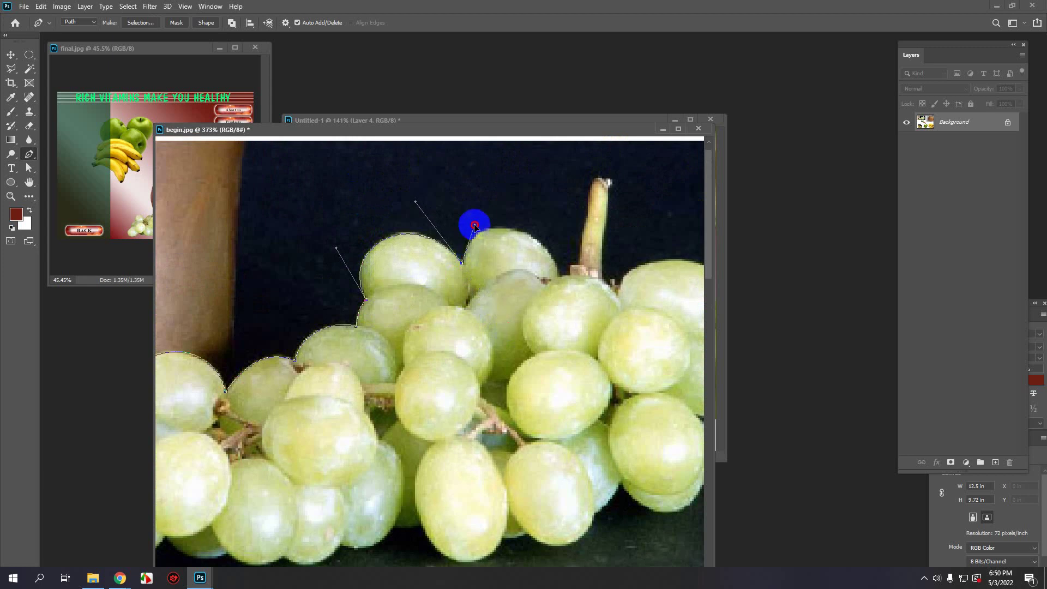
pyautogui.moveTo(558, 277)
pyautogui.mouseDown()
pyautogui.moveTo(565, 344)
pyautogui.moveTo(568, 278)
pyautogui.mouseUp()
pyautogui.moveTo(475, 225); pyautogui.dragTo(471, 210)
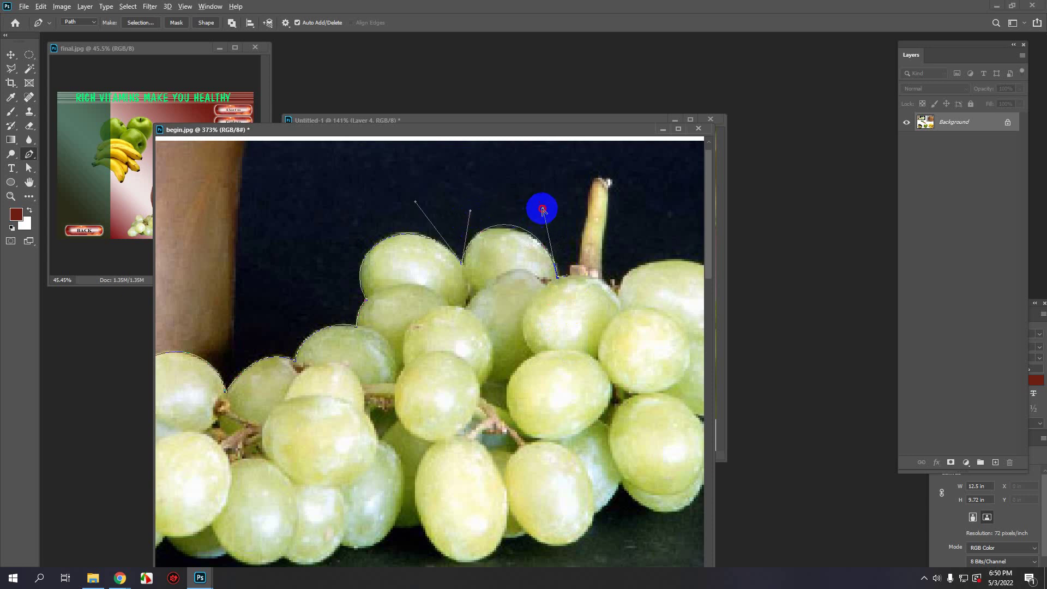
pyautogui.moveTo(543, 209); pyautogui.dragTo(541, 217)
# Step: Extend the path around the left side of the stem's base and up the stem's left edge
pyautogui.scroll(3, 568, 273)
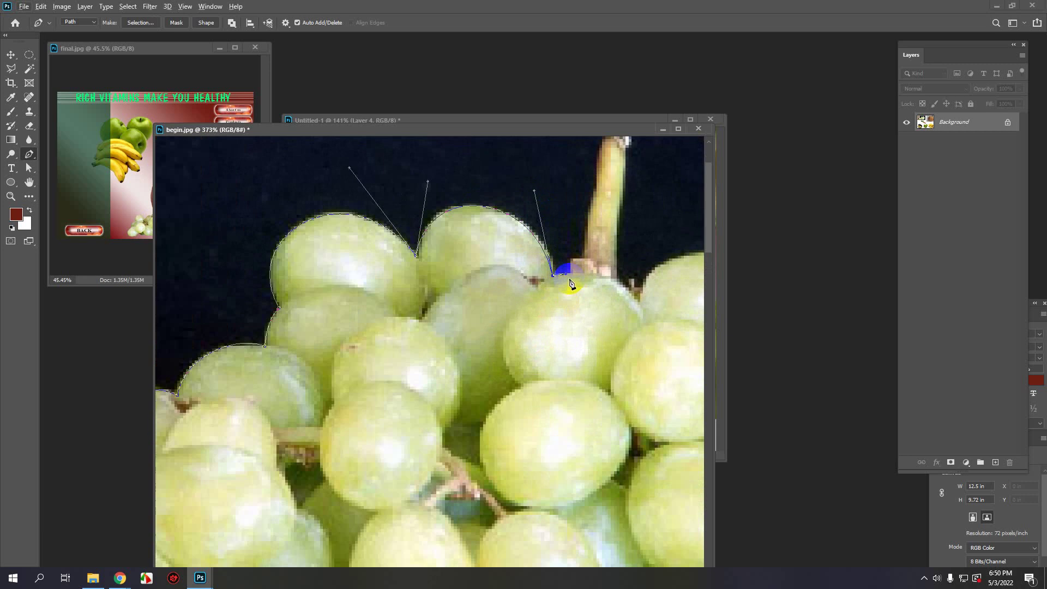
pyautogui.click(575, 270)
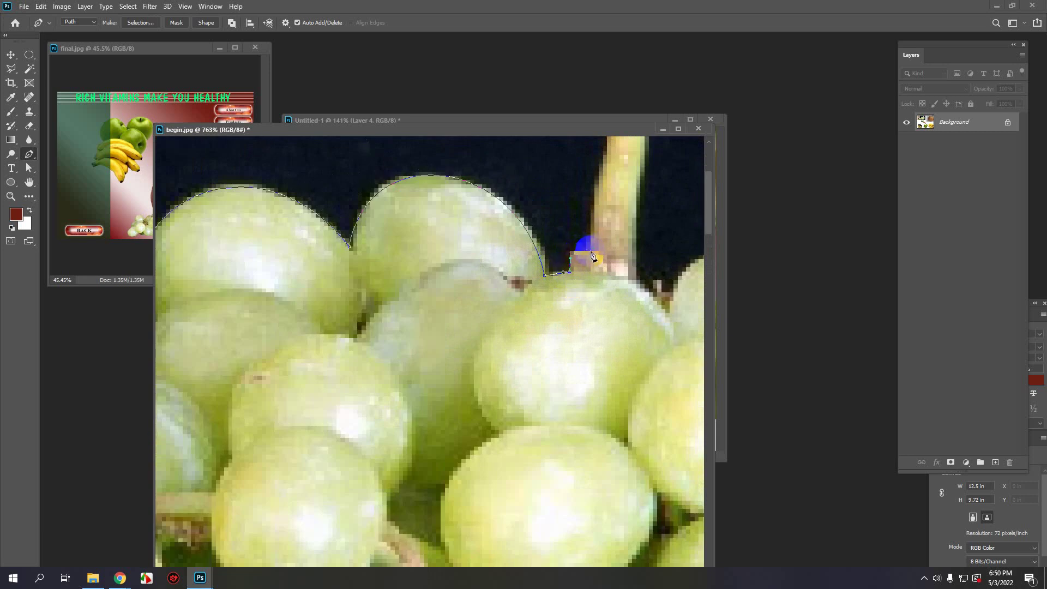
pyautogui.moveTo(605, 252); pyautogui.dragTo(592, 183)
pyautogui.scroll(-3, 579, 247)
pyautogui.scroll(2, 529, 266)
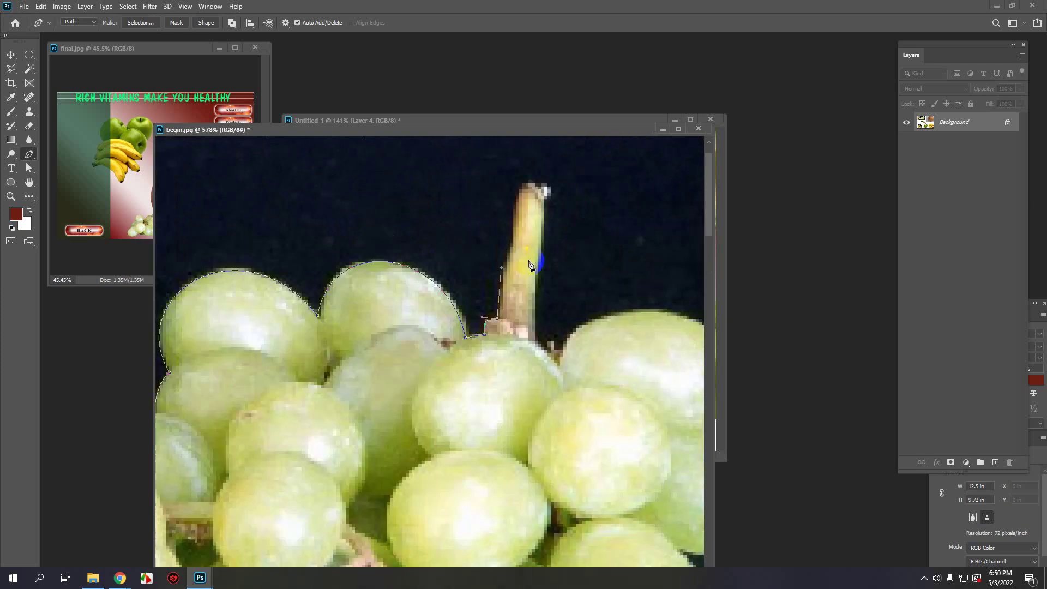
pyautogui.click(502, 269)
pyautogui.moveTo(506, 268); pyautogui.dragTo(505, 244)
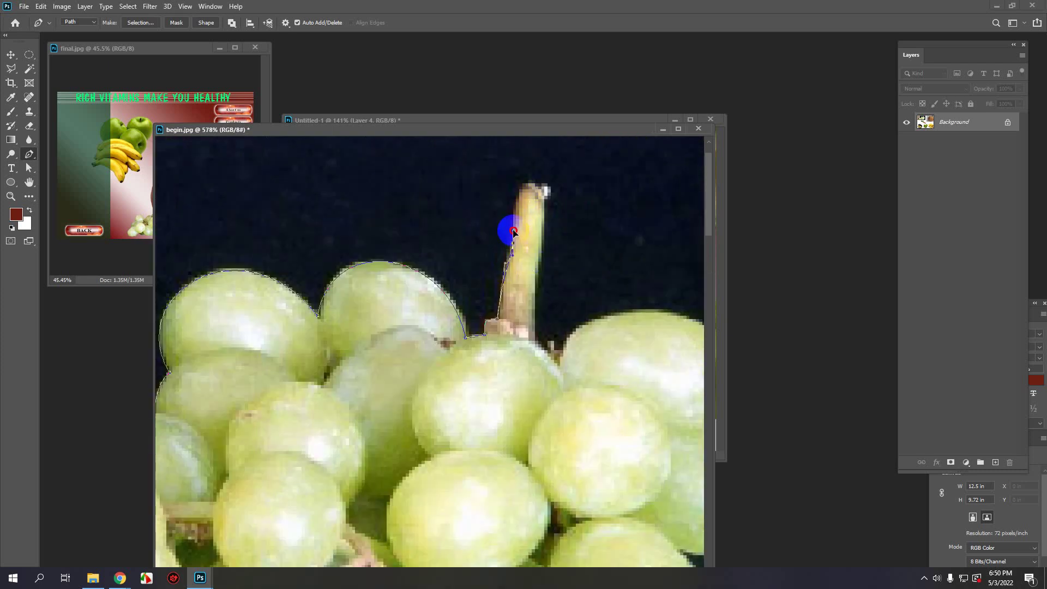
# Step: Take the path over the stem's tip, down its right edge and into the gap before the upper-right grape
pyautogui.moveTo(545, 195); pyautogui.dragTo(543, 228)
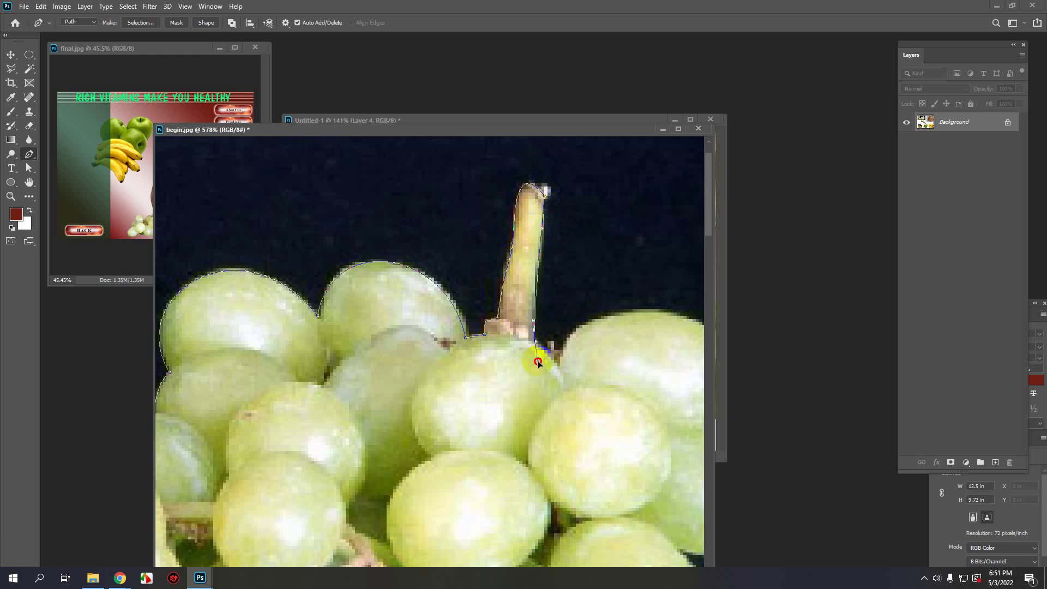
pyautogui.moveTo(545, 347); pyautogui.dragTo(546, 349)
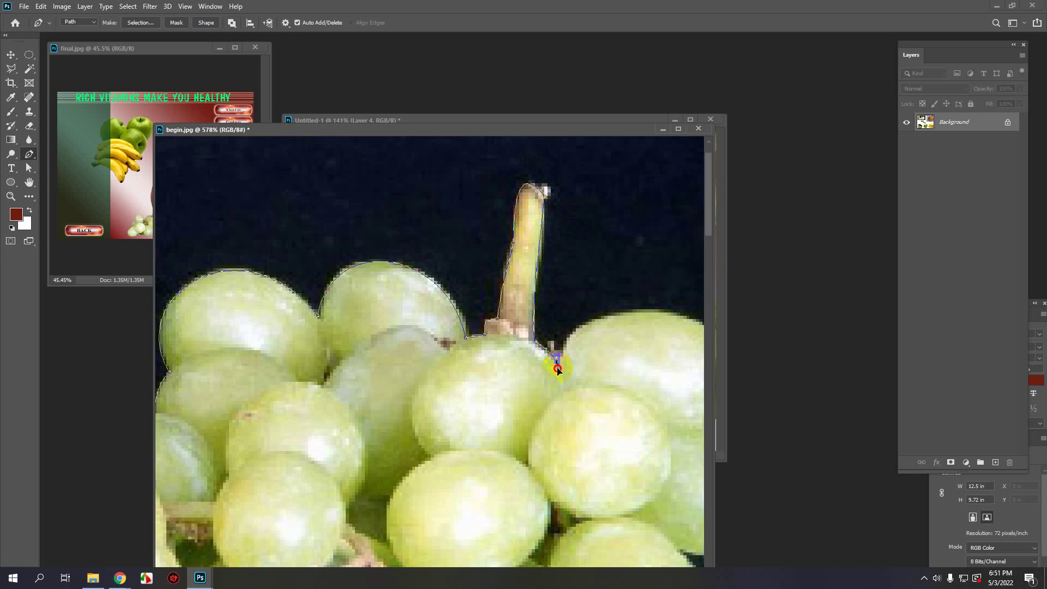
pyautogui.moveTo(571, 342)
pyautogui.mouseDown()
pyautogui.moveTo(567, 353)
pyautogui.moveTo(566, 334)
pyautogui.mouseUp()
# Step: Curve the path over the upper-right grape to the grape below it, adjusting the handles to follow the outline
pyautogui.scroll(-2, 566, 334)
pyautogui.moveTo(648, 351); pyautogui.dragTo(431, 313)
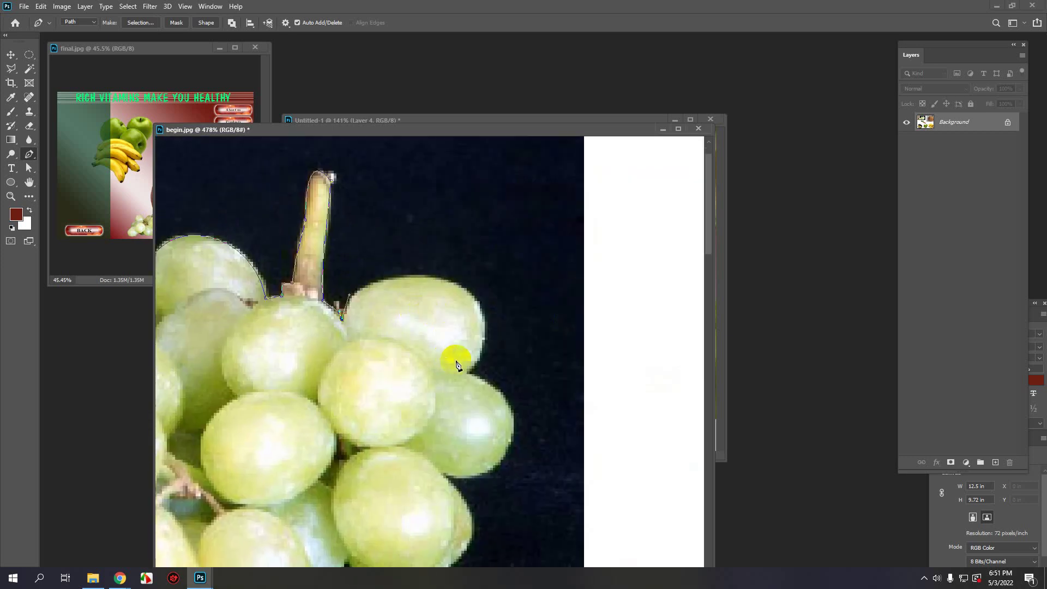
pyautogui.click(347, 297)
pyautogui.moveTo(350, 298); pyautogui.dragTo(383, 224)
pyautogui.click(486, 385)
pyautogui.moveTo(469, 376); pyautogui.dragTo(525, 391)
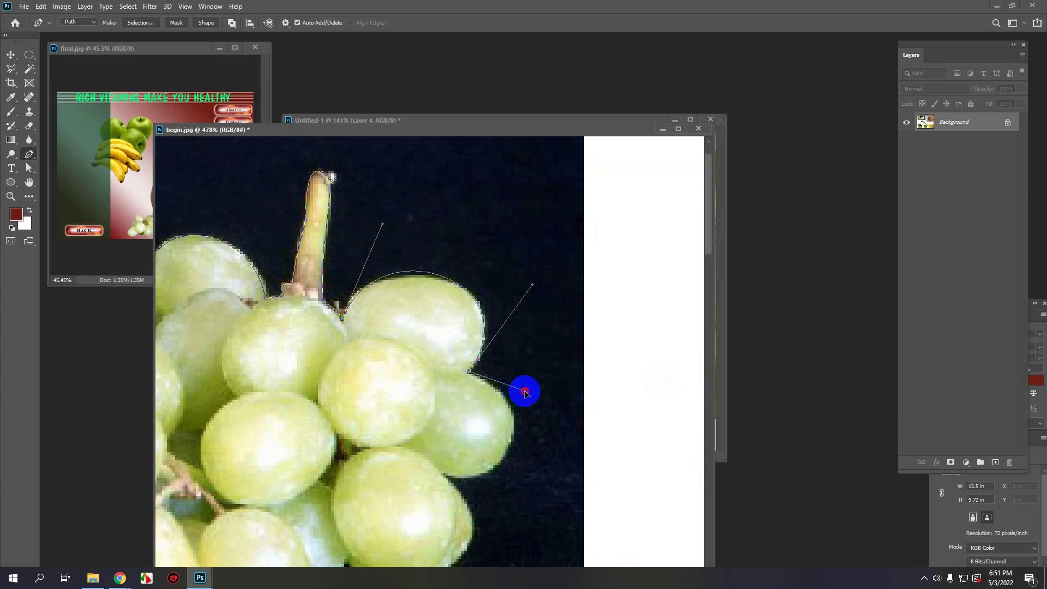
pyautogui.moveTo(384, 227); pyautogui.dragTo(376, 239)
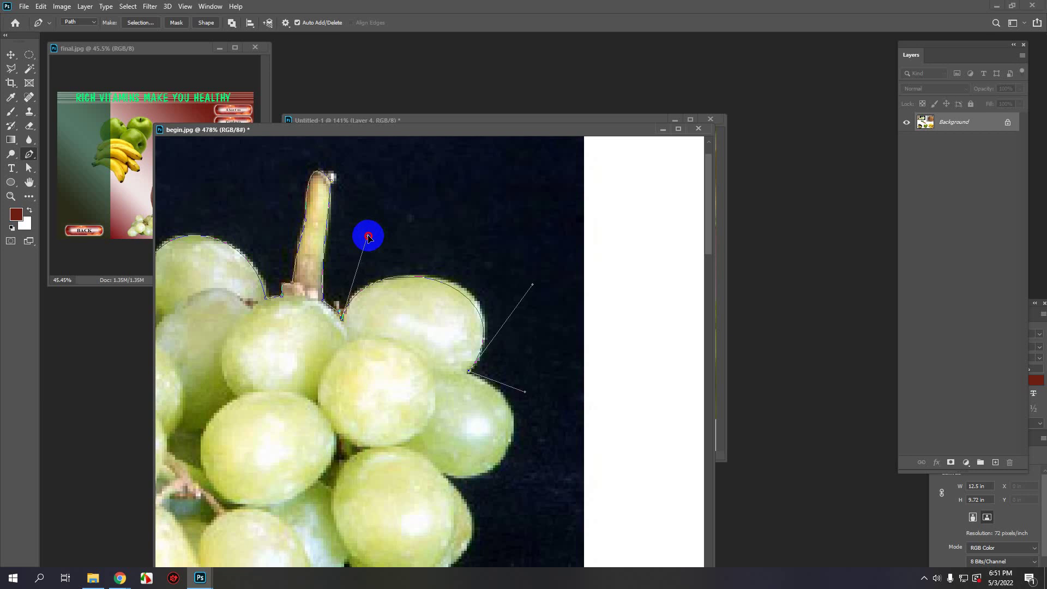
pyautogui.moveTo(532, 285); pyautogui.dragTo(534, 278)
pyautogui.moveTo(376, 240); pyautogui.dragTo(361, 239)
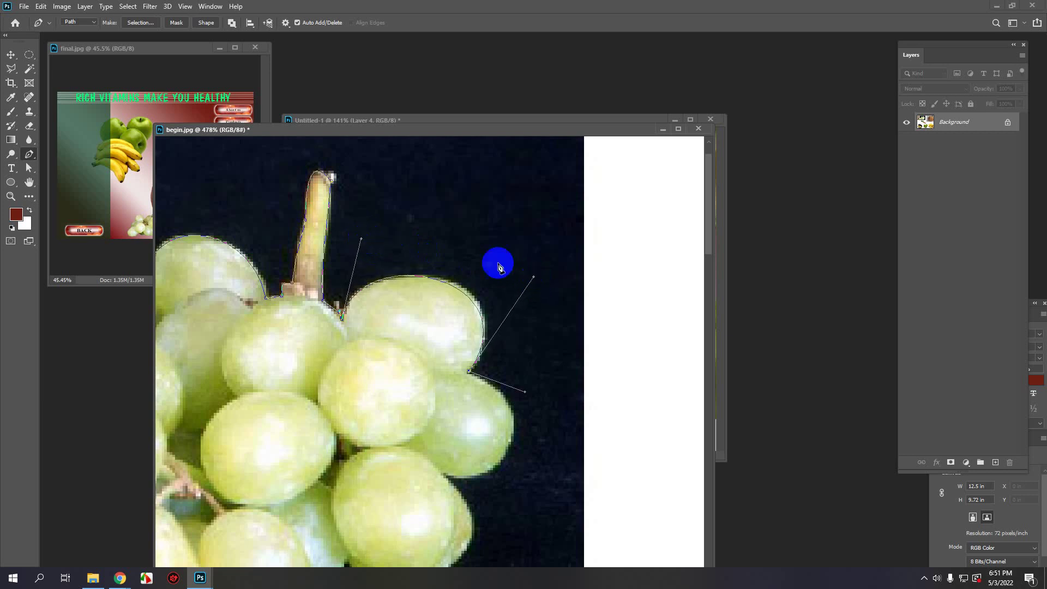
# Step: Curve the path around the grape below the upper-right one, ending in the gap above the lower-right grapes
pyautogui.moveTo(534, 278); pyautogui.dragTo(539, 276)
pyautogui.scroll(-3, 472, 426)
pyautogui.moveTo(472, 425); pyautogui.dragTo(485, 341)
pyautogui.scroll(2, 485, 340)
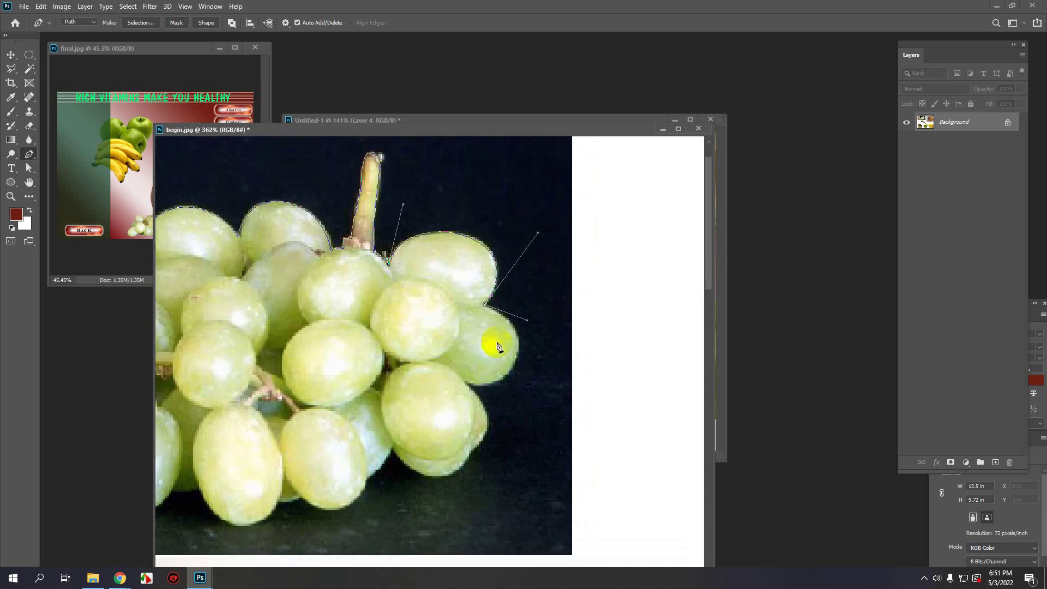
pyautogui.click(540, 311)
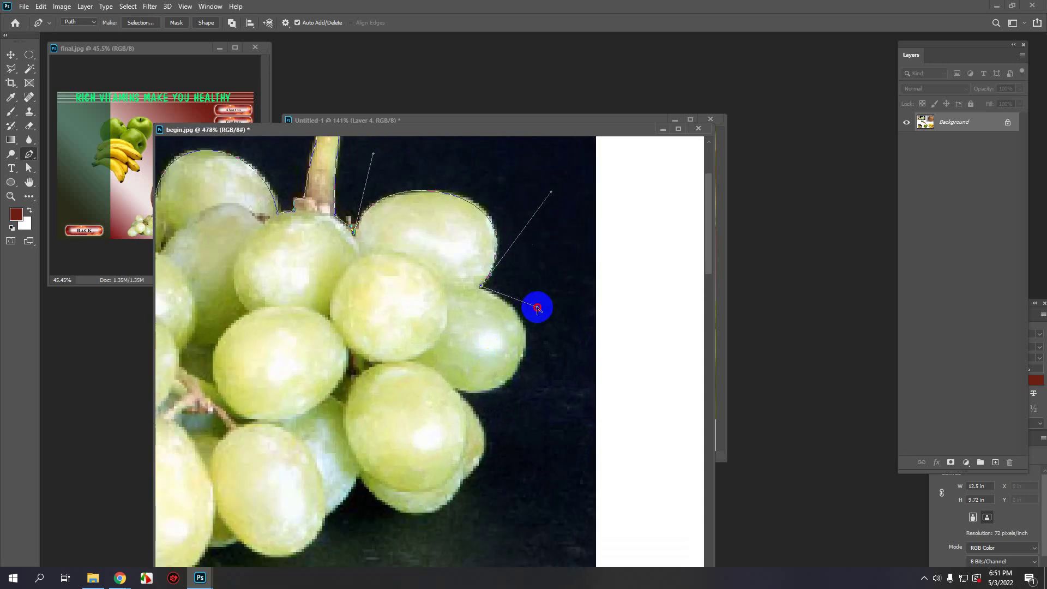
pyautogui.click(475, 393)
pyautogui.moveTo(460, 395); pyautogui.dragTo(497, 441)
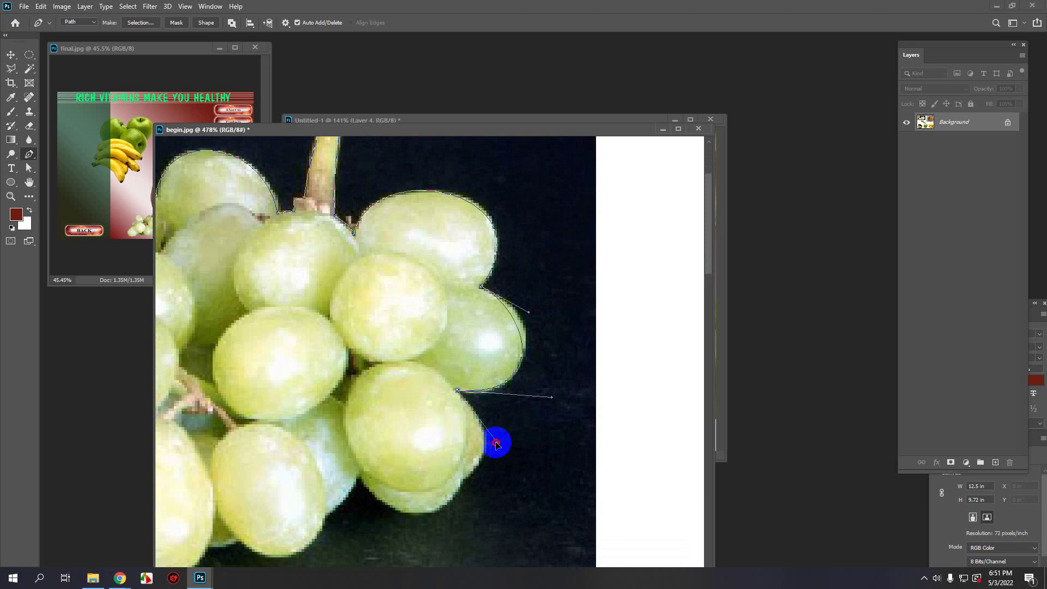
# Step: Adjust the curve handles at both ends of the rightmost grape's segment to fit its outline
pyautogui.click(534, 311)
pyautogui.moveTo(535, 311)
pyautogui.mouseDown()
pyautogui.moveTo(542, 306)
pyautogui.moveTo(545, 324)
pyautogui.mouseUp()
pyautogui.click(532, 389)
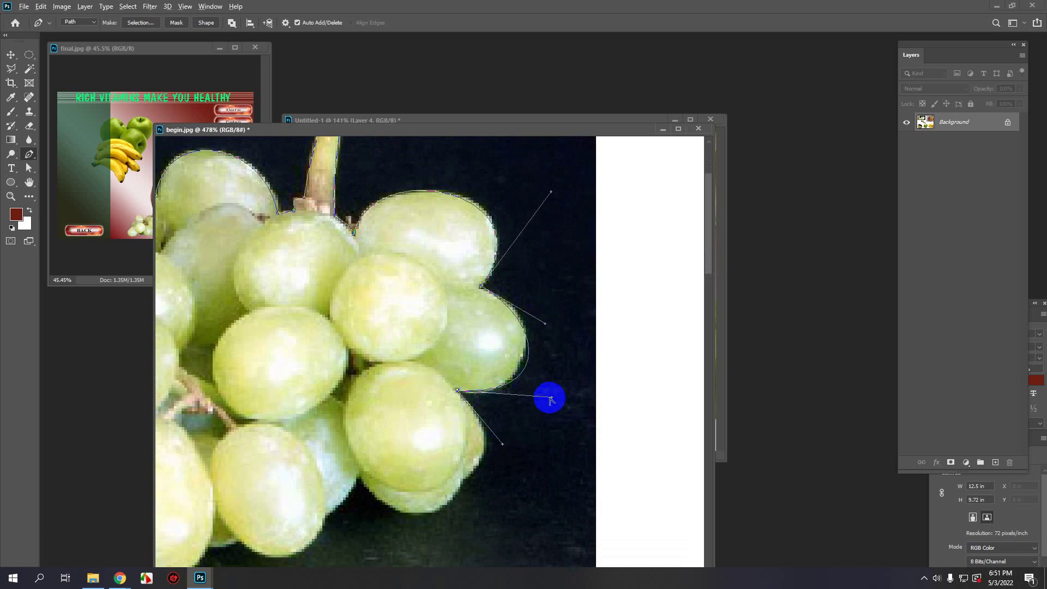
pyautogui.moveTo(552, 396); pyautogui.dragTo(534, 398)
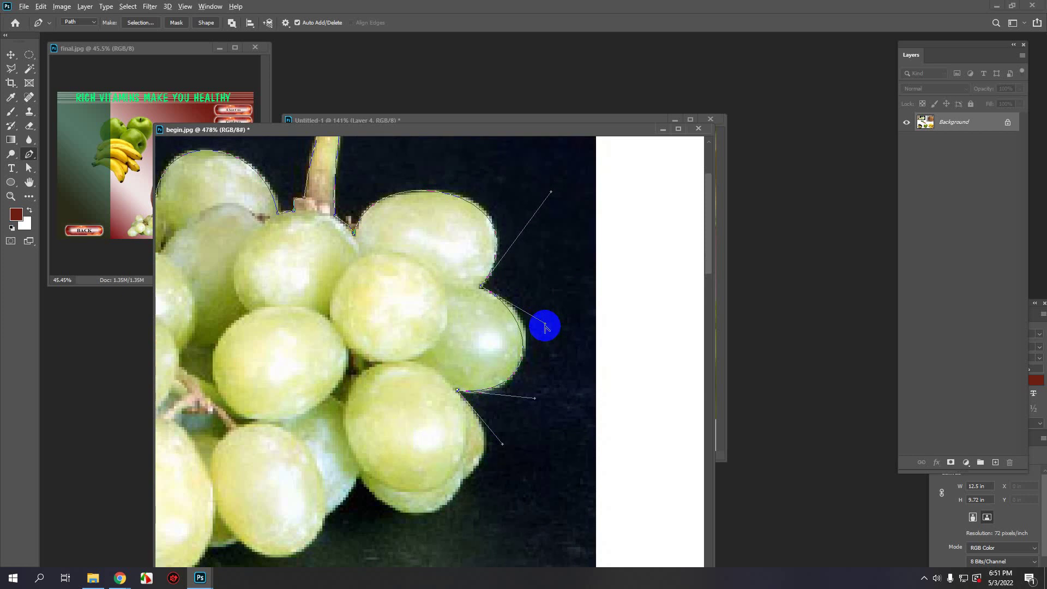
pyautogui.moveTo(545, 325); pyautogui.dragTo(546, 315)
# Step: Extend the path around the right edge and underside of the lower-right grapes to the pale grape beside them
pyautogui.moveTo(473, 431); pyautogui.dragTo(509, 302)
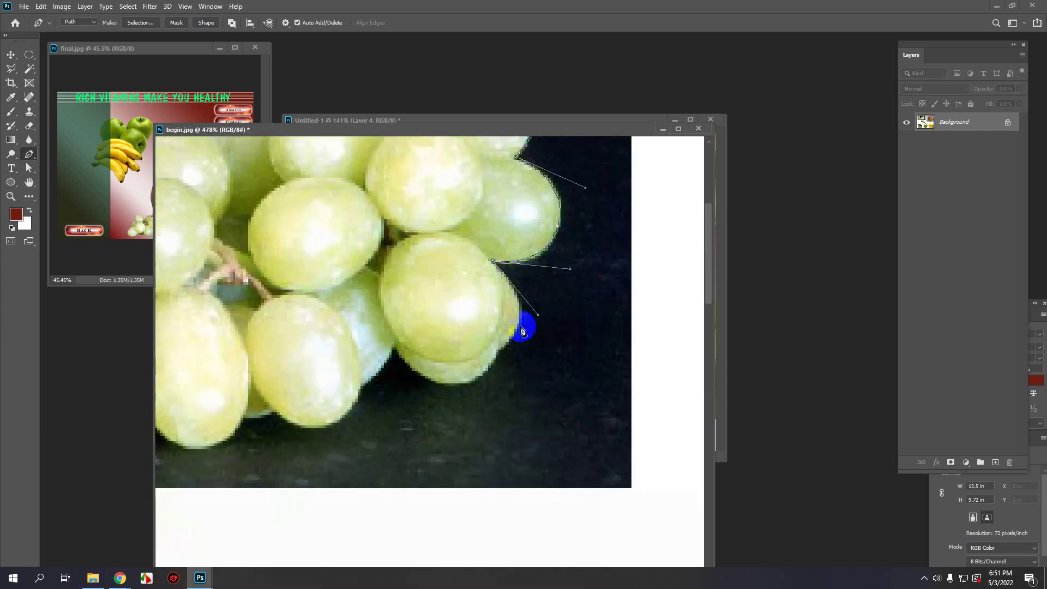
pyautogui.click(489, 360)
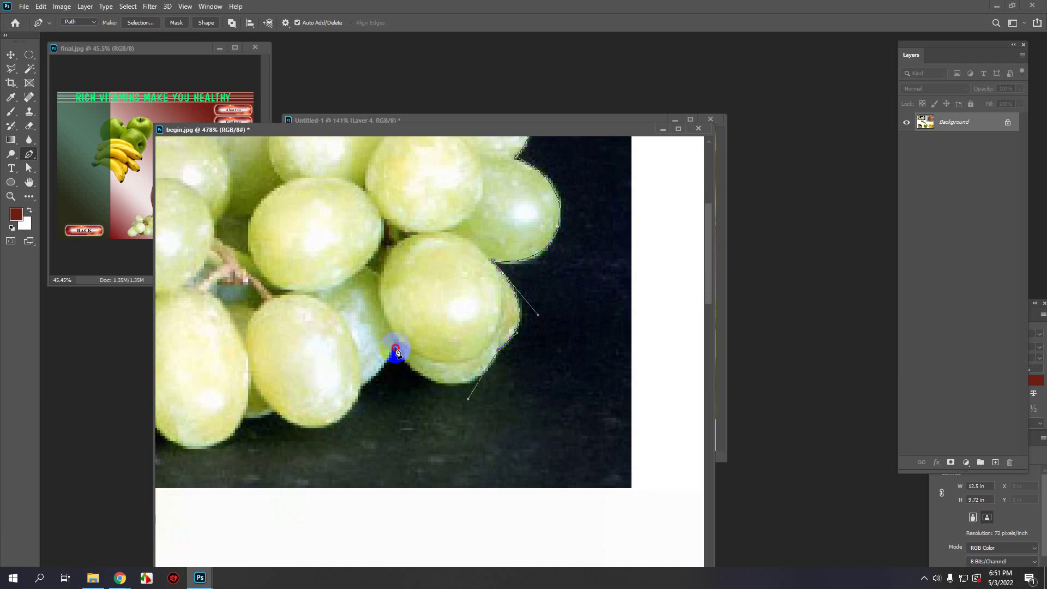
pyautogui.moveTo(396, 347); pyautogui.dragTo(382, 368)
pyautogui.moveTo(469, 401); pyautogui.dragTo(485, 388)
# Step: Take the path down the pale grape's edge and under the two large bottom grapes, across the gap to the next grape
pyautogui.scroll(2, 385, 400)
pyautogui.moveTo(381, 404)
pyautogui.mouseDown()
pyautogui.moveTo(414, 323)
pyautogui.moveTo(363, 345)
pyautogui.moveTo(362, 402)
pyautogui.mouseUp()
pyautogui.scroll(3, 416, 318)
pyautogui.click(337, 468)
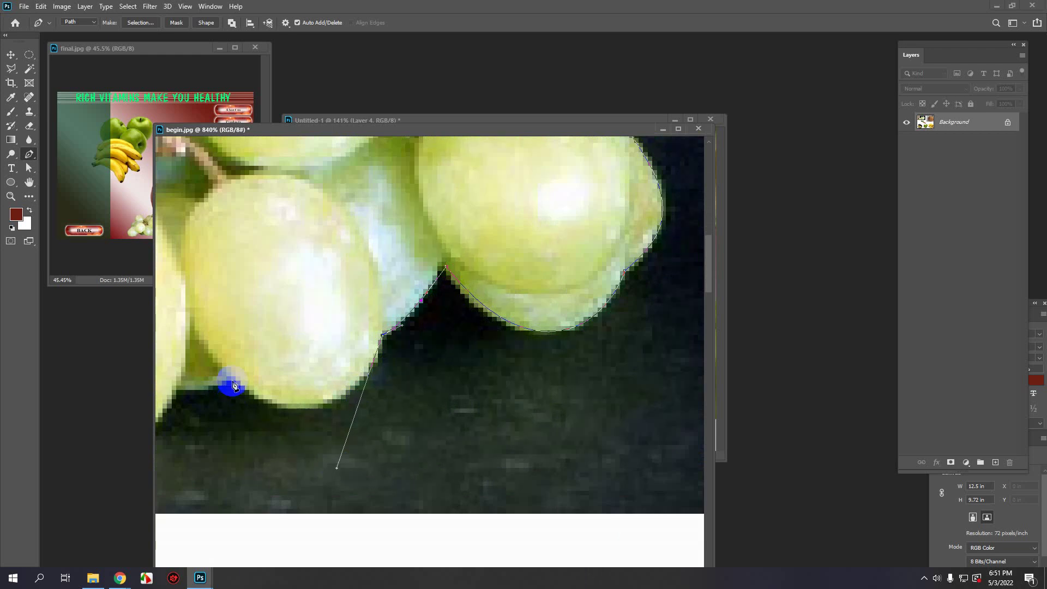
pyautogui.moveTo(229, 382); pyautogui.dragTo(451, 344)
pyautogui.moveTo(312, 245); pyautogui.dragTo(241, 246)
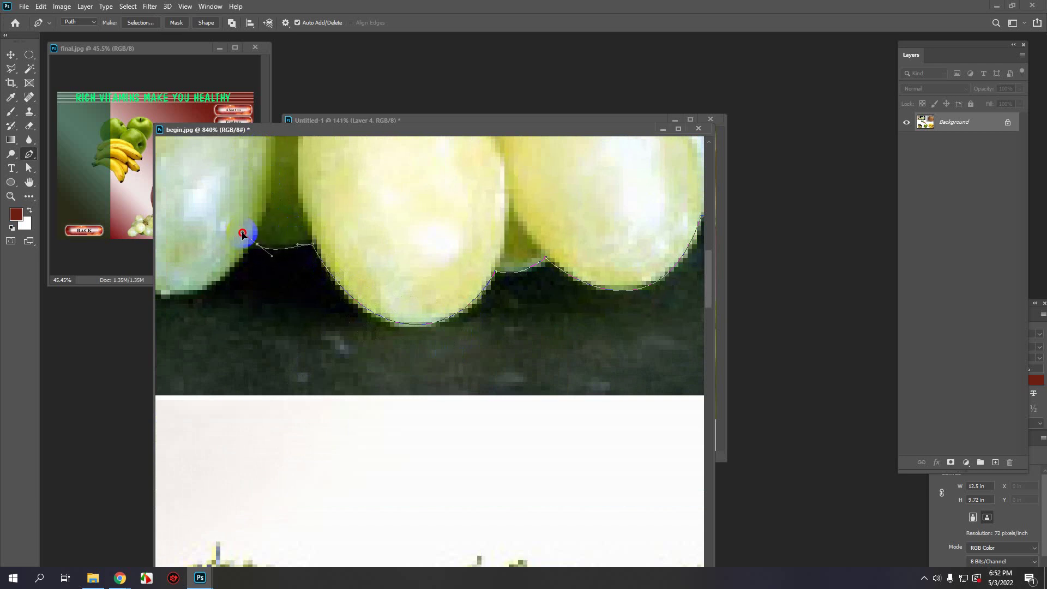
# Step: Continue the path leftward under the small grapes along the bunch's bottom edge, shaping each curve to its grape
pyautogui.moveTo(237, 237); pyautogui.dragTo(492, 298)
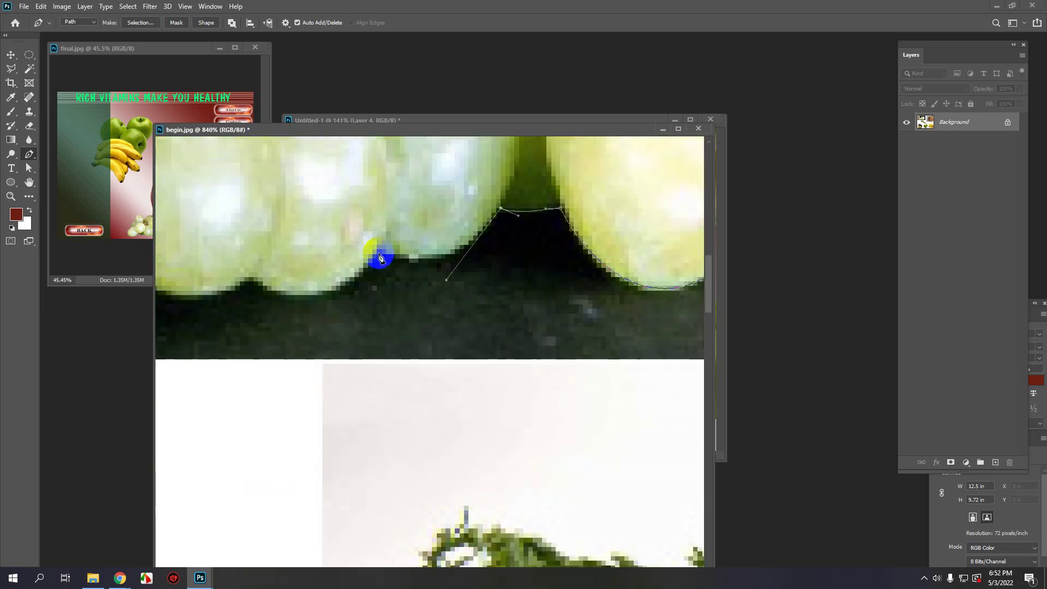
pyautogui.moveTo(377, 252); pyautogui.dragTo(327, 311)
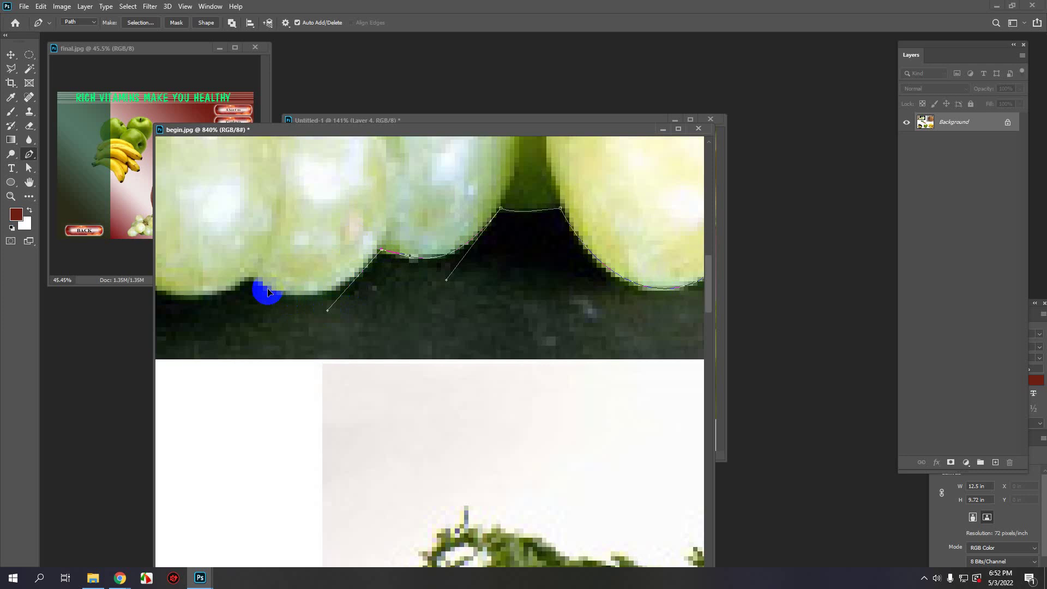
pyautogui.moveTo(254, 282); pyautogui.dragTo(186, 322)
pyautogui.moveTo(386, 307); pyautogui.dragTo(585, 293)
pyautogui.moveTo(325, 283); pyautogui.dragTo(365, 291)
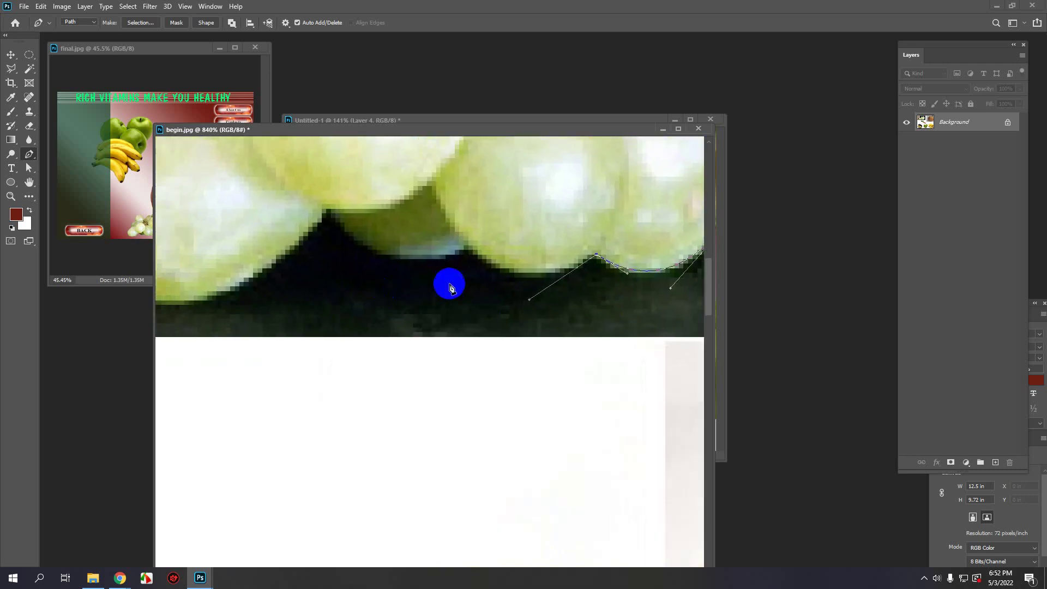
# Step: Run the path under the shaded grape to the lower-left grape and close it around that grape at its starting point
pyautogui.moveTo(468, 241); pyautogui.dragTo(417, 277)
pyautogui.moveTo(330, 213); pyautogui.dragTo(486, 295)
pyautogui.scroll(-1, 440, 291)
pyautogui.scroll(-5, 441, 291)
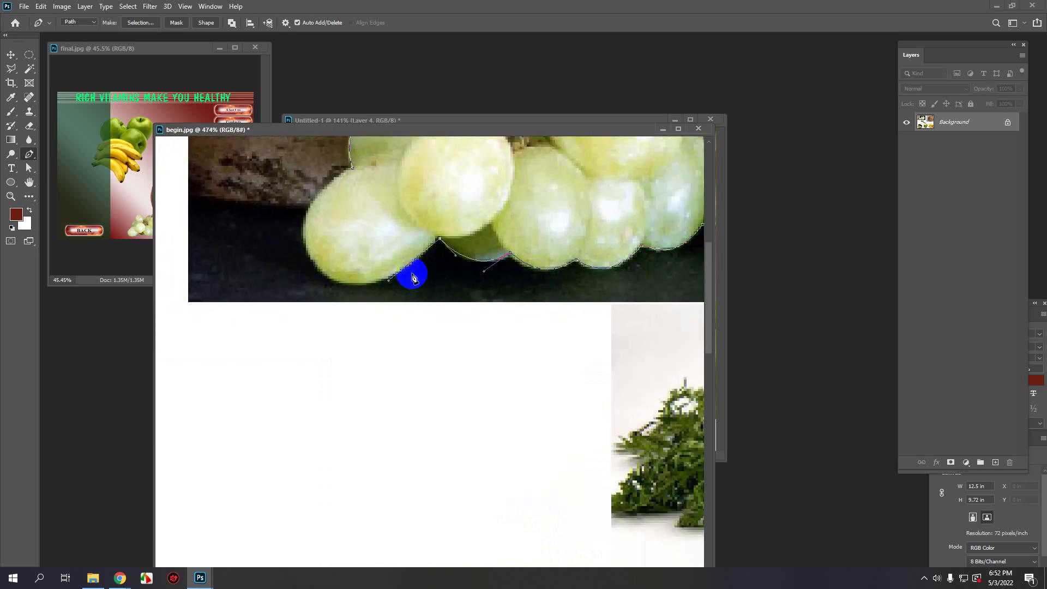
pyautogui.moveTo(344, 185); pyautogui.dragTo(469, 188)
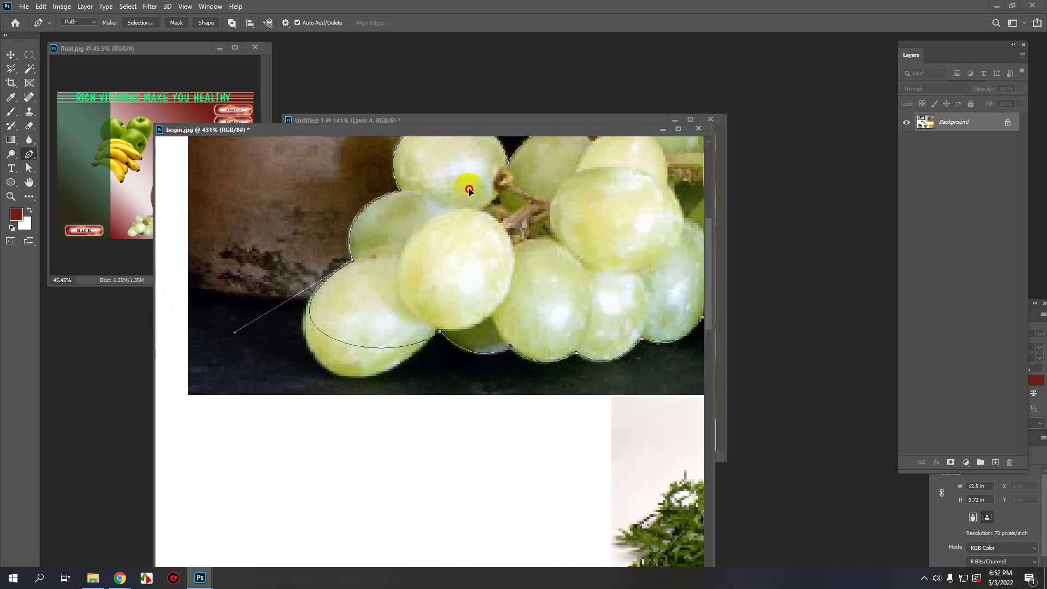
pyautogui.moveTo(423, 312); pyautogui.dragTo(430, 219)
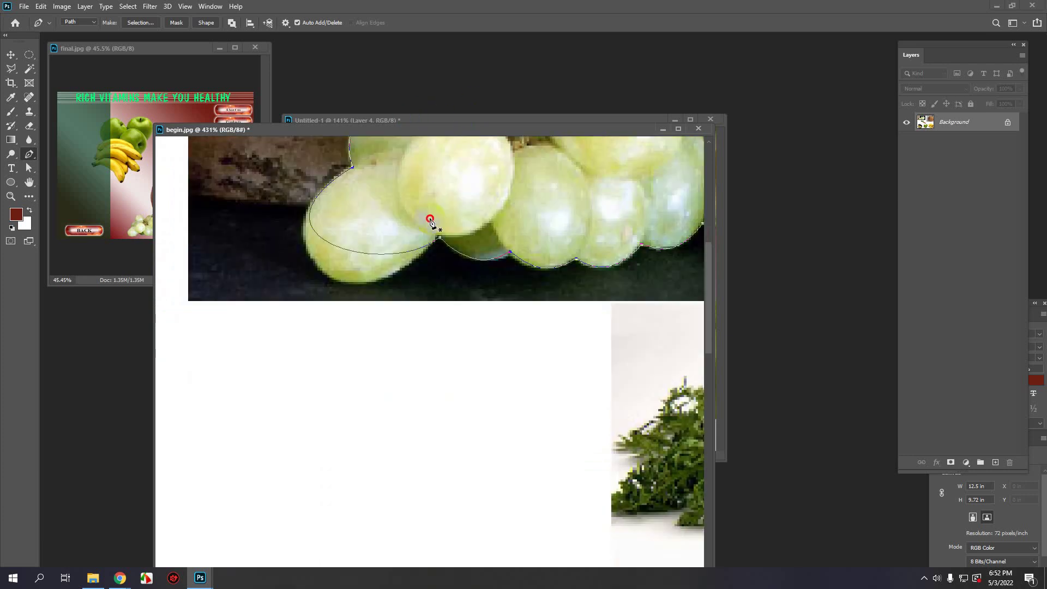
# Step: Reshape the closing curve with the Direct Selection tool so it follows the lower-left grape's underside
pyautogui.click(11, 69)
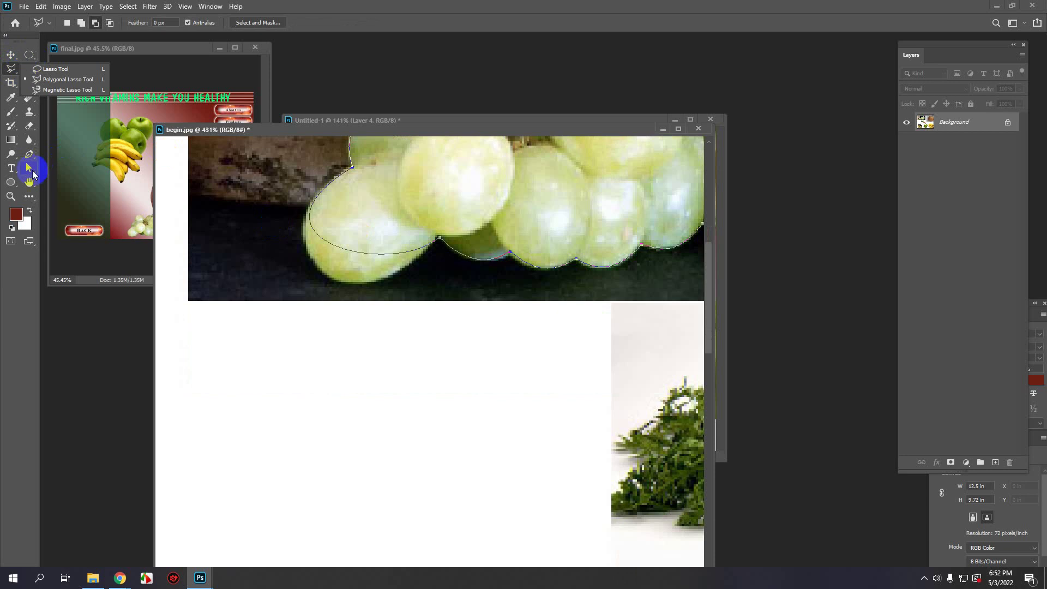
pyautogui.click(29, 168)
pyautogui.click(440, 238)
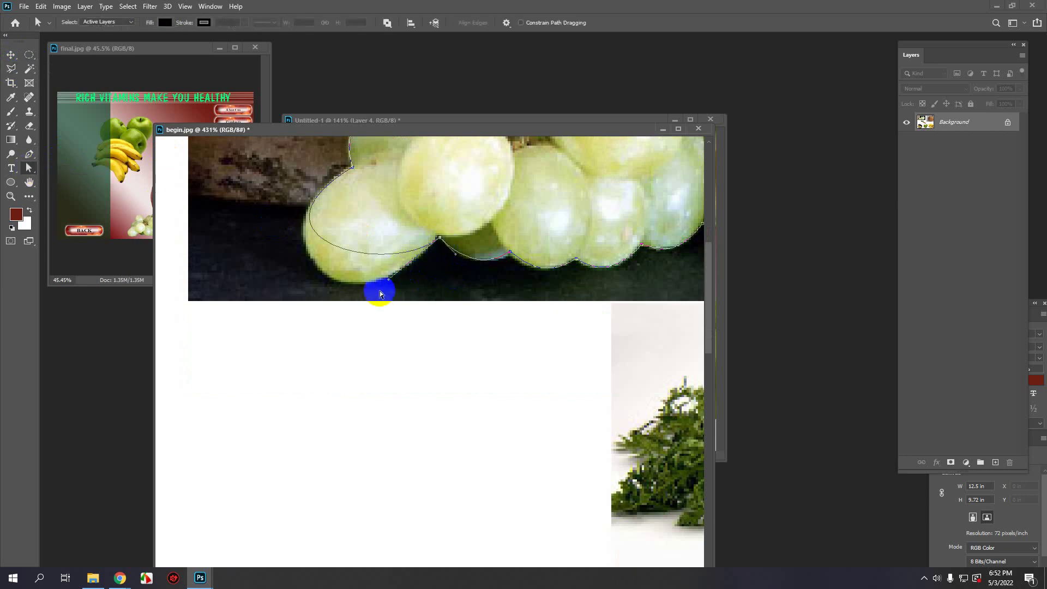
pyautogui.moveTo(390, 282); pyautogui.dragTo(354, 342)
pyautogui.scroll(-5, 364, 311)
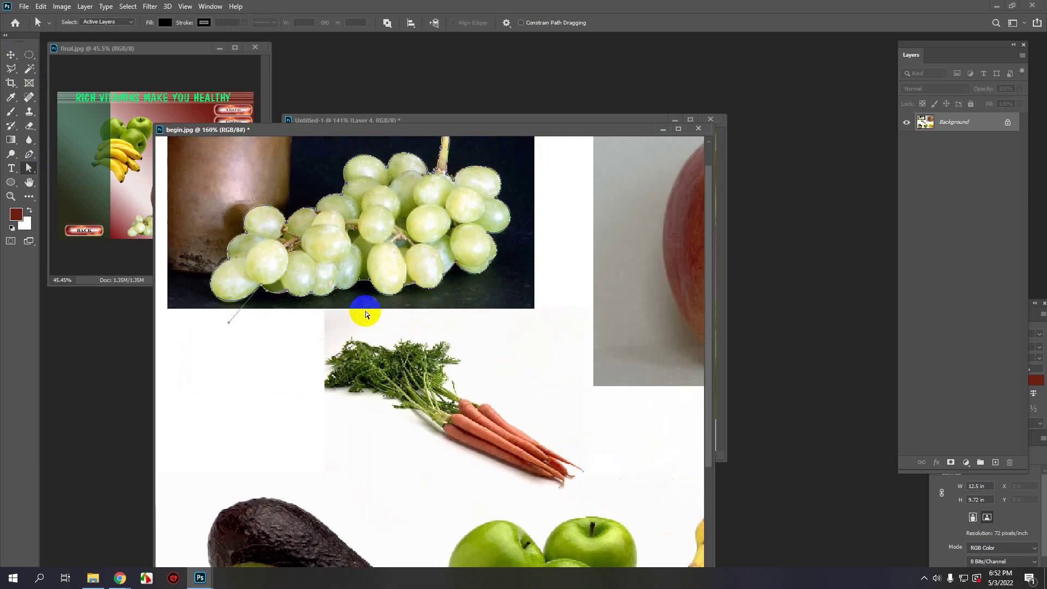
# Step: Turn the grape path into a selection, copy the grapes into Untitled-1 and reposition them on the gradient
pyautogui.hotkey('ctrl', 'Return')
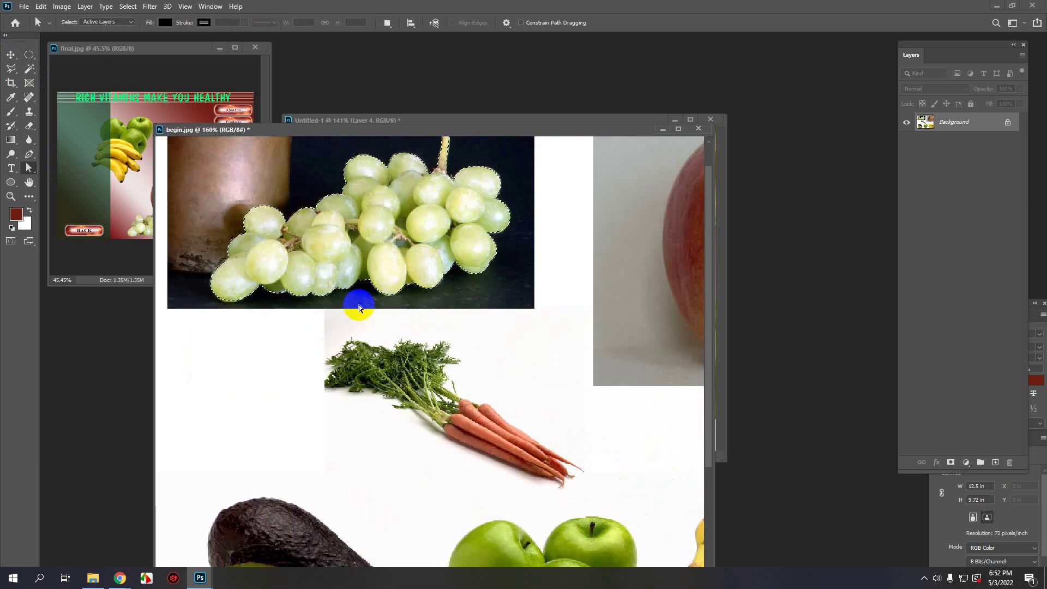
pyautogui.click(537, 120)
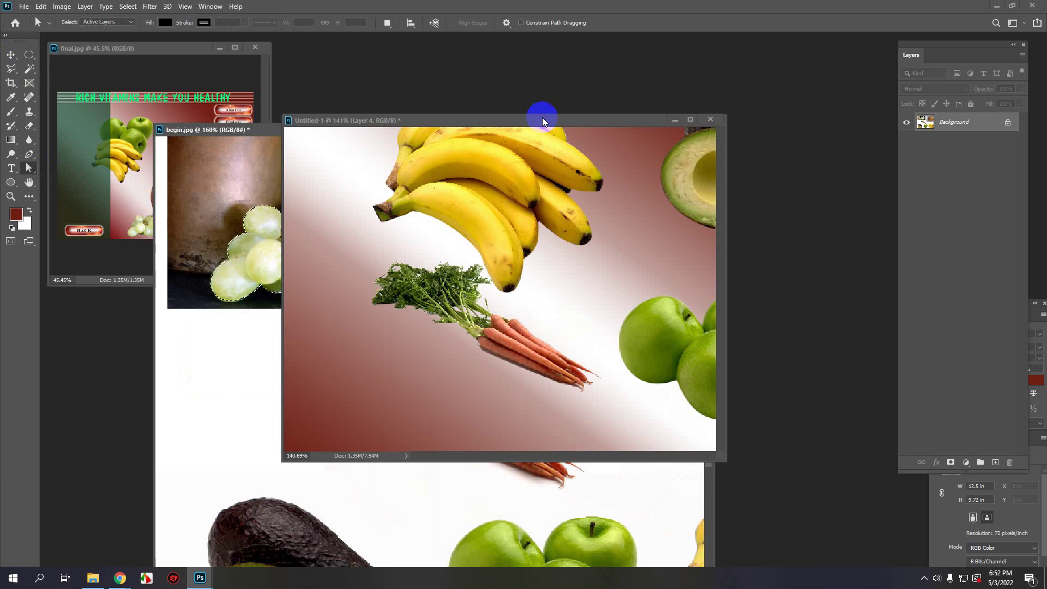
pyautogui.hotkey('ctrl', 'v')
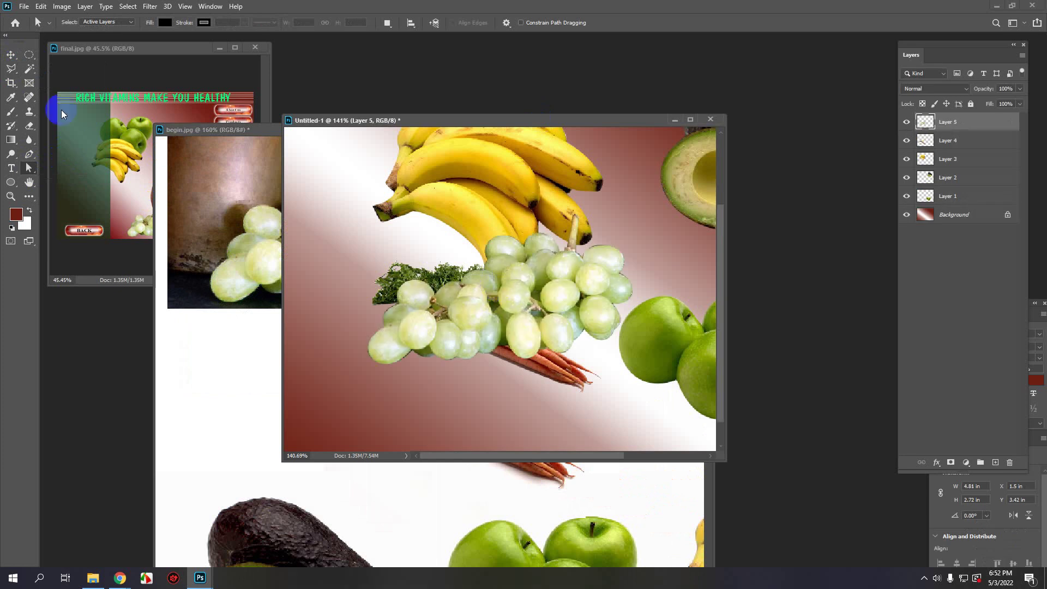
pyautogui.click(11, 55)
pyautogui.moveTo(448, 334); pyautogui.dragTo(383, 395)
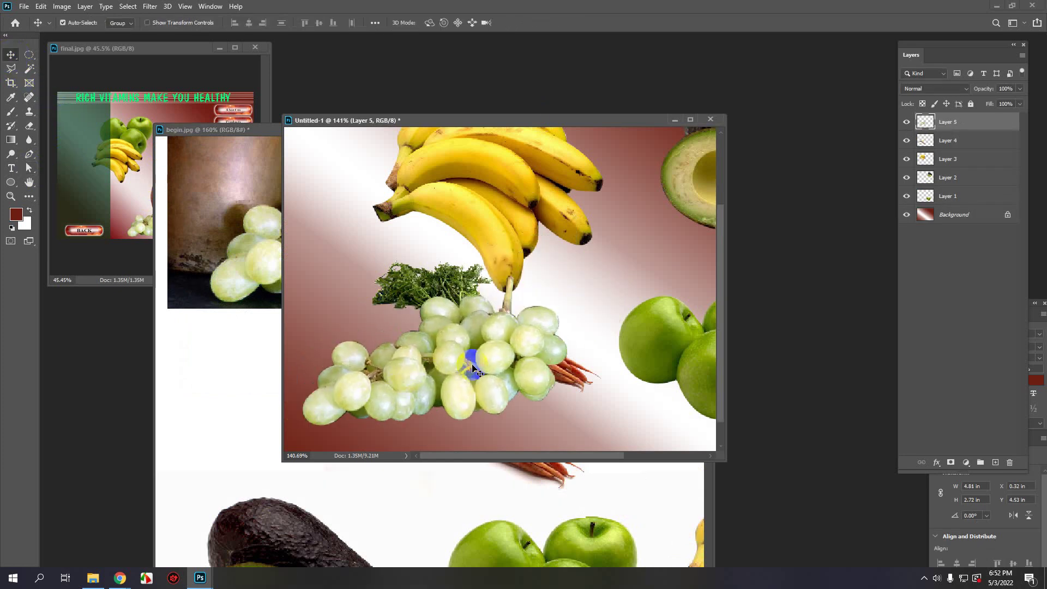
pyautogui.scroll(-4, 471, 371)
pyautogui.moveTo(461, 381); pyautogui.dragTo(499, 355)
# Step: Return to begin.jpg and draw a Pen path from the red apple's upper-left edge down its left side and along its base
pyautogui.click(206, 253)
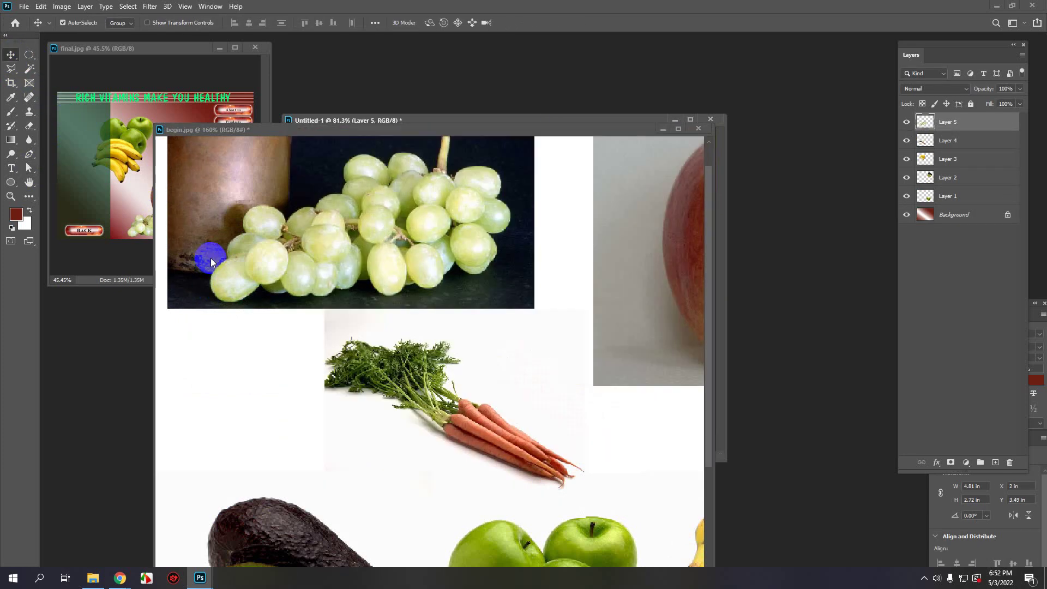
pyautogui.scroll(-7, 307, 314)
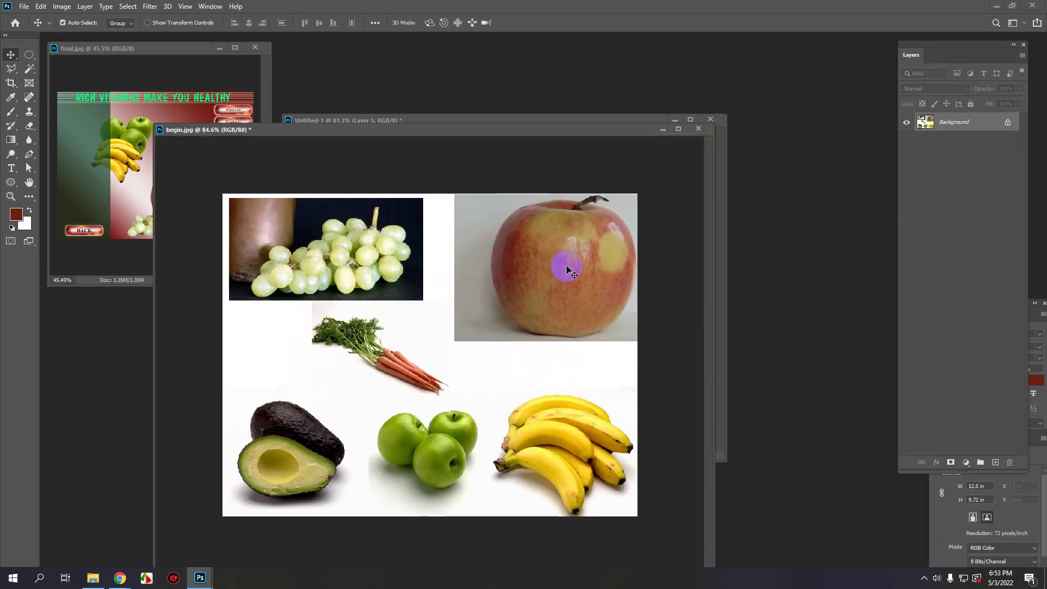
pyautogui.scroll(7, 567, 267)
pyautogui.moveTo(566, 269); pyautogui.dragTo(425, 365)
pyautogui.scroll(2, 639, 287)
pyautogui.moveTo(641, 285); pyautogui.dragTo(500, 354)
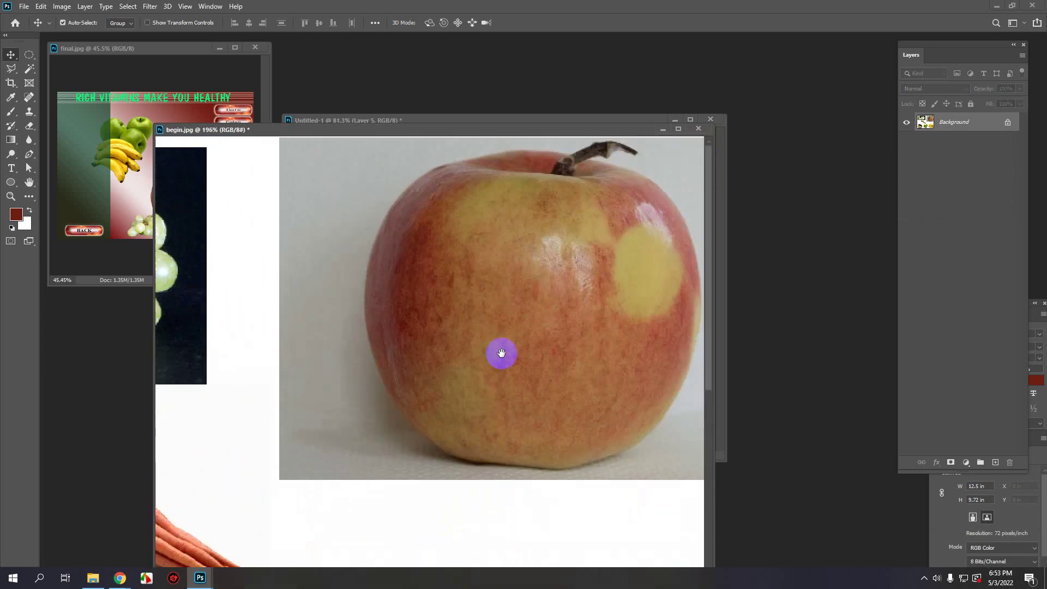
pyautogui.scroll(-1, 515, 334)
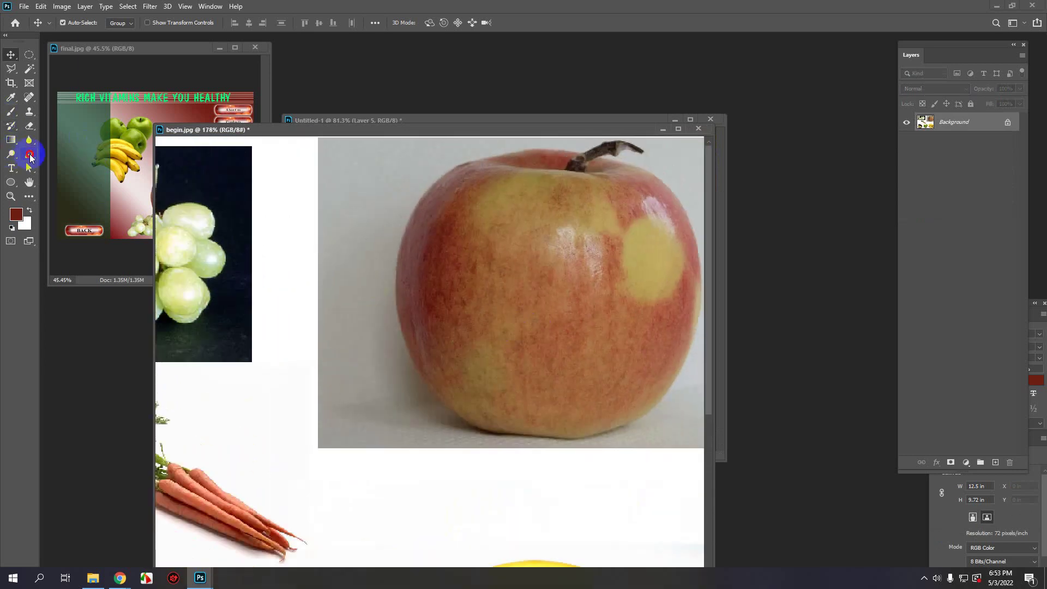
pyautogui.click(29, 154)
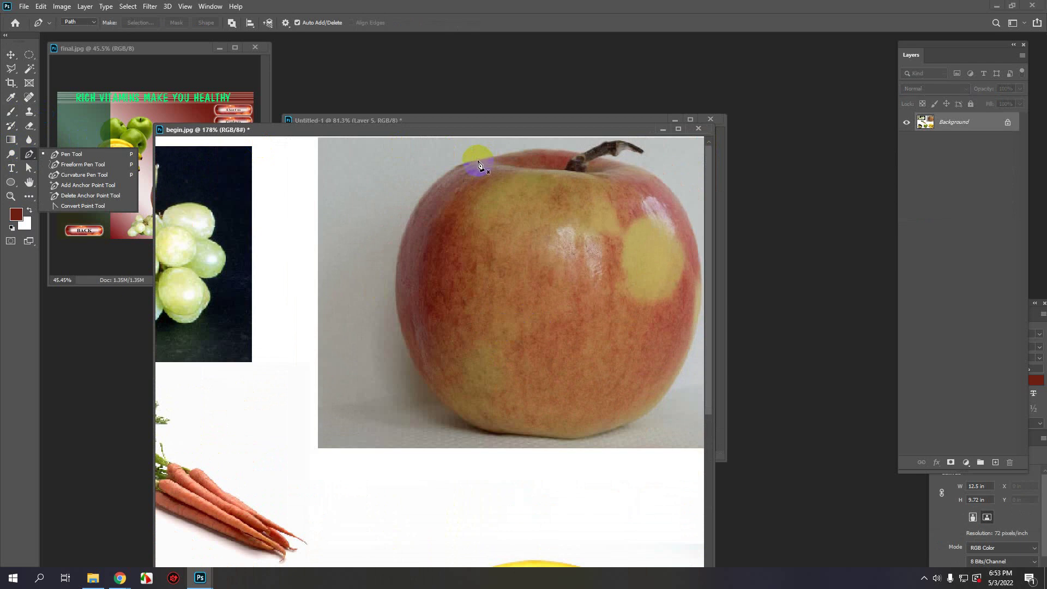
pyautogui.click(477, 161)
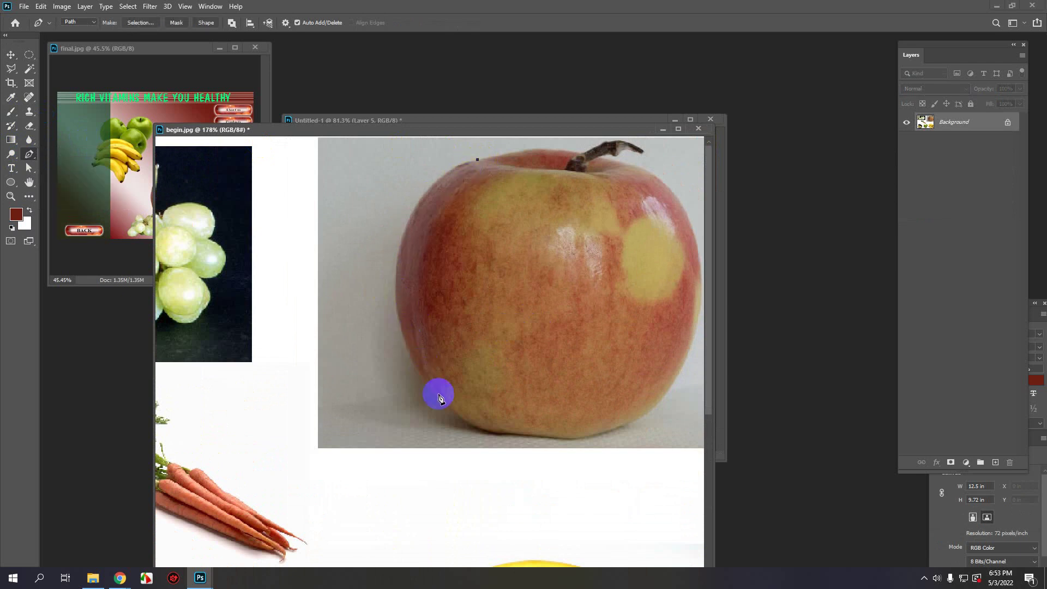
pyautogui.moveTo(463, 419); pyautogui.dragTo(609, 521)
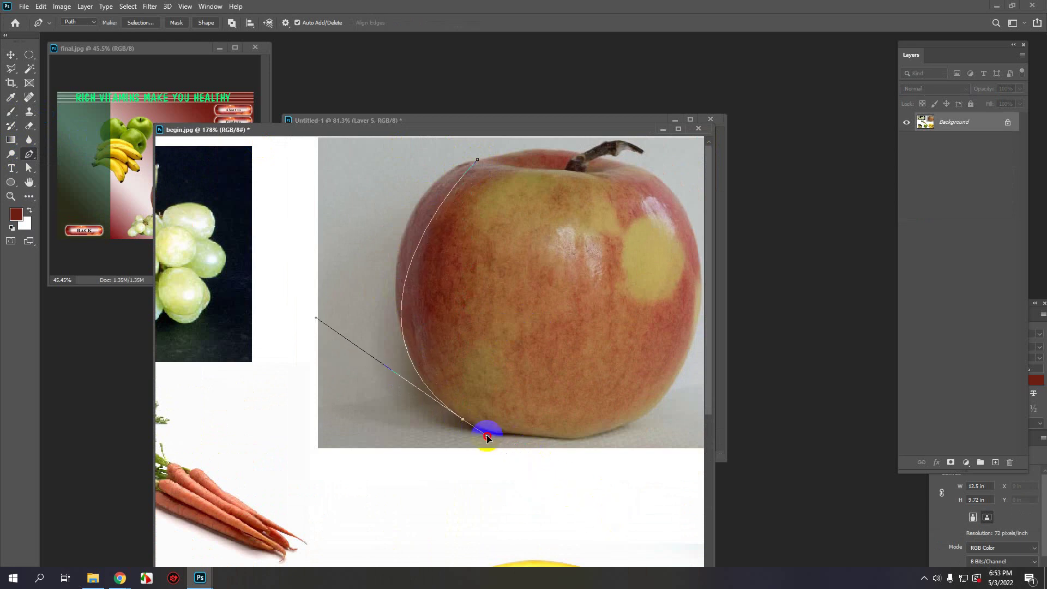
pyautogui.moveTo(566, 438); pyautogui.dragTo(598, 437)
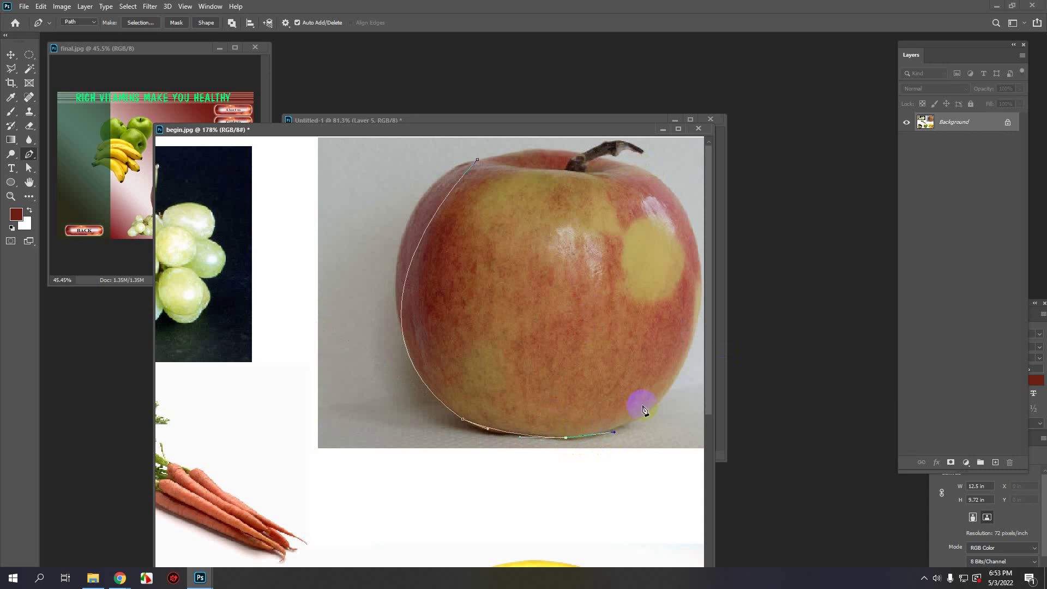
# Step: Curve the path up the apple's right side and over its upper-right edge to the underside of the stem
pyautogui.moveTo(634, 166); pyautogui.dragTo(610, 146)
pyautogui.scroll(5, 610, 146)
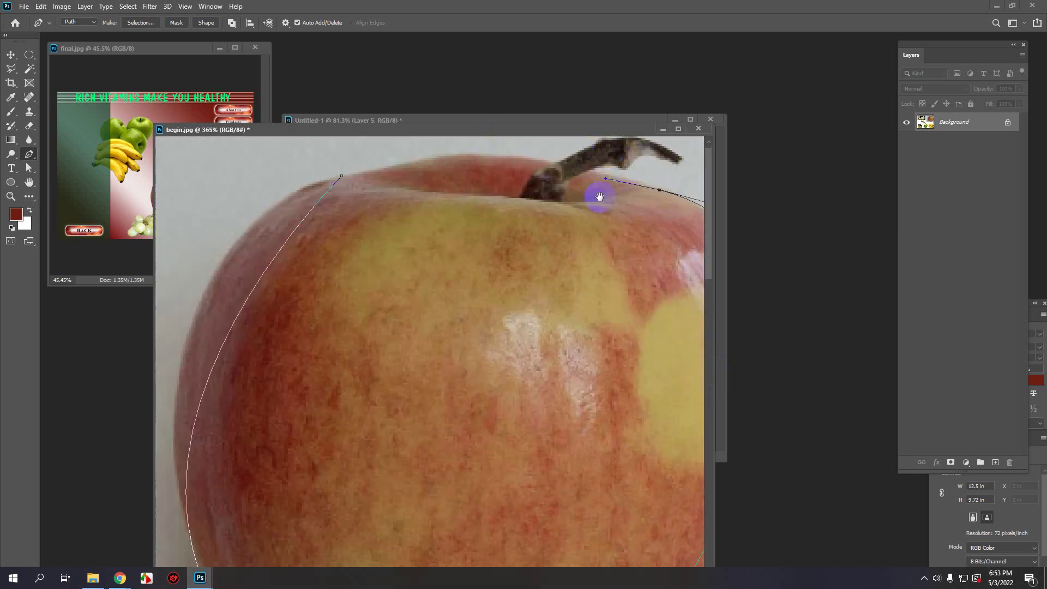
pyautogui.moveTo(495, 176); pyautogui.dragTo(545, 180)
pyautogui.hotkey('ctrl', 'z')
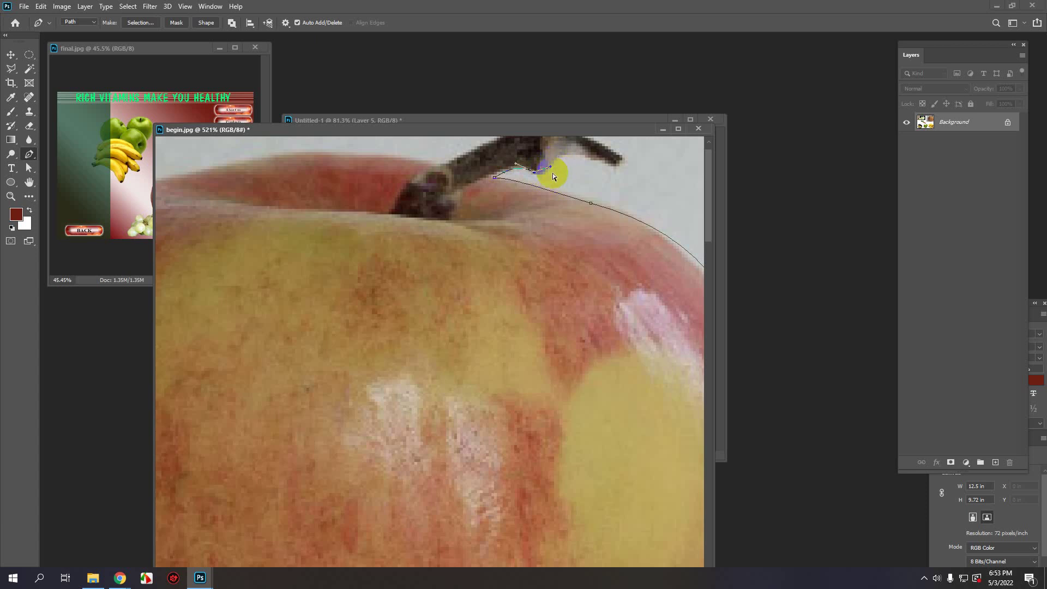
# Step: Trace the path along the underside of the apple's stem out to its tip
pyautogui.scroll(2, 552, 180)
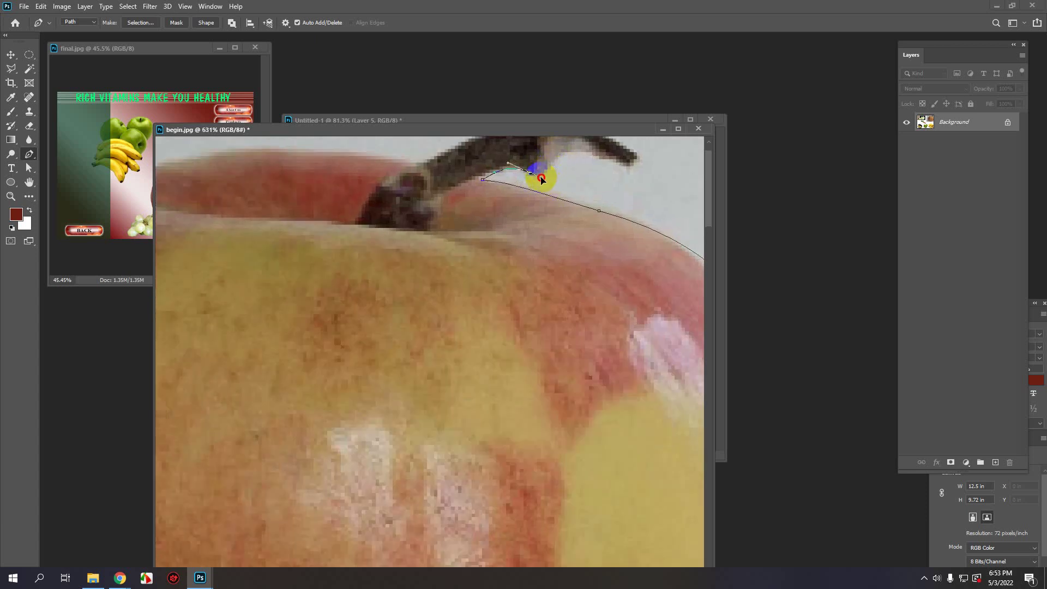
pyautogui.moveTo(542, 179); pyautogui.dragTo(554, 167)
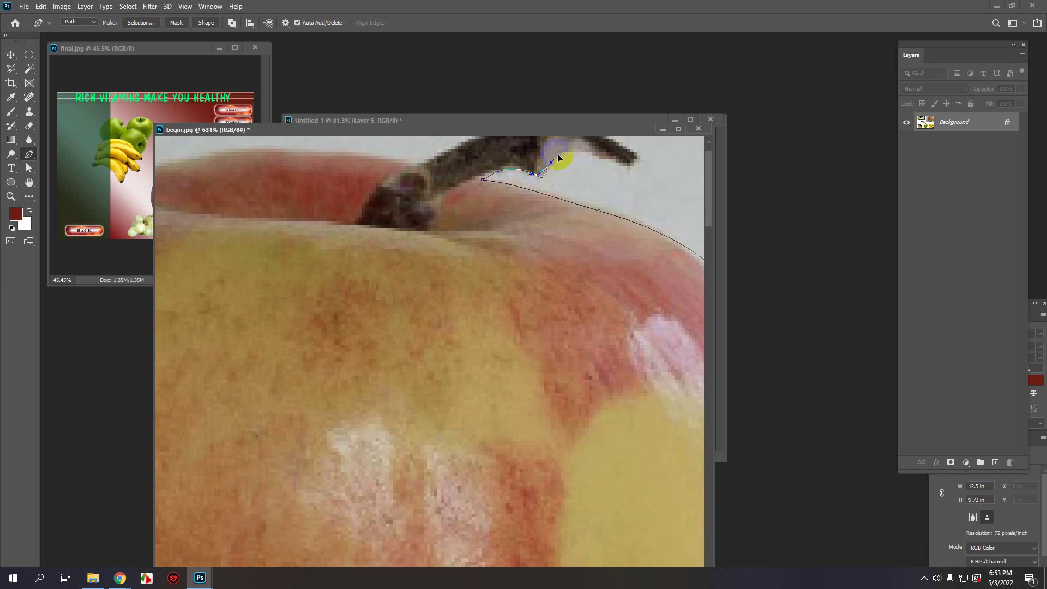
pyautogui.click(619, 168)
pyautogui.moveTo(626, 170); pyautogui.dragTo(605, 229)
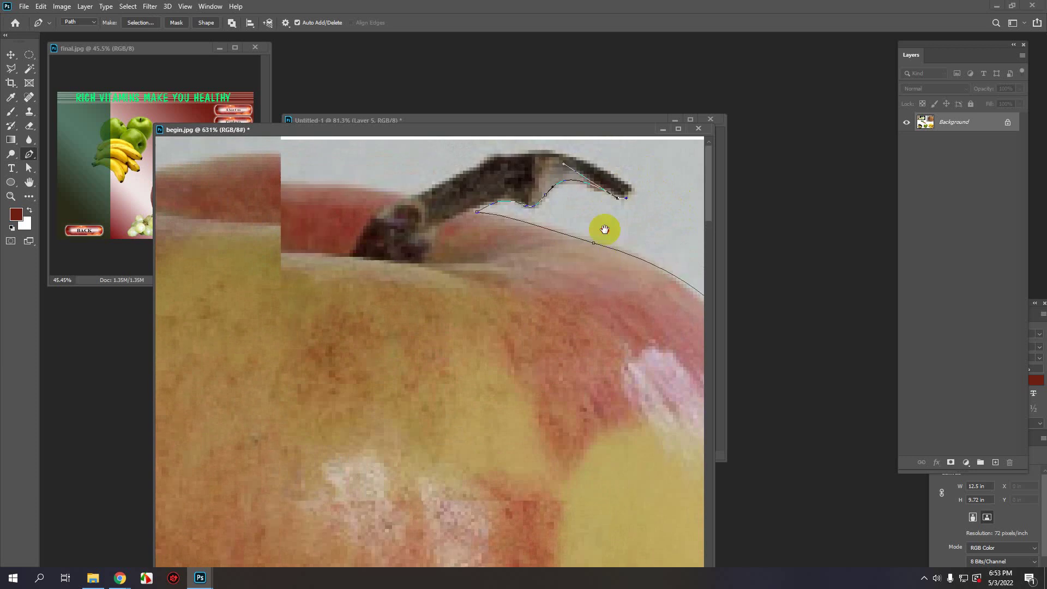
# Step: Continue the Pen path around the stem's tip, back over its upper edge and along the apple's upper rim to close at the starting point
pyautogui.moveTo(618, 187); pyautogui.dragTo(606, 175)
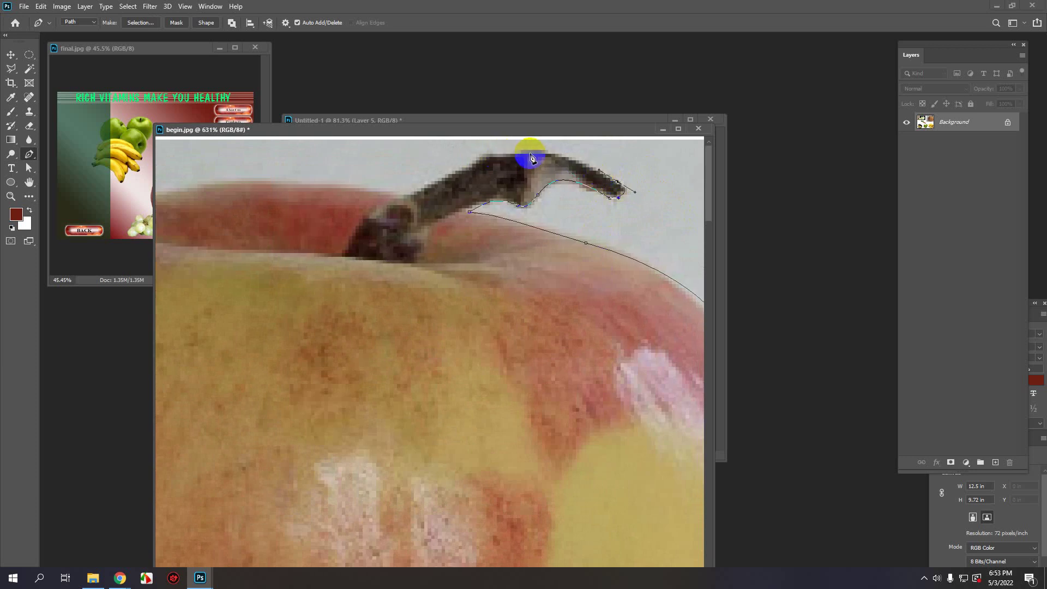
pyautogui.moveTo(539, 156); pyautogui.dragTo(262, 174)
pyautogui.scroll(-4, 364, 234)
pyautogui.hscroll(-4, 383, 255)
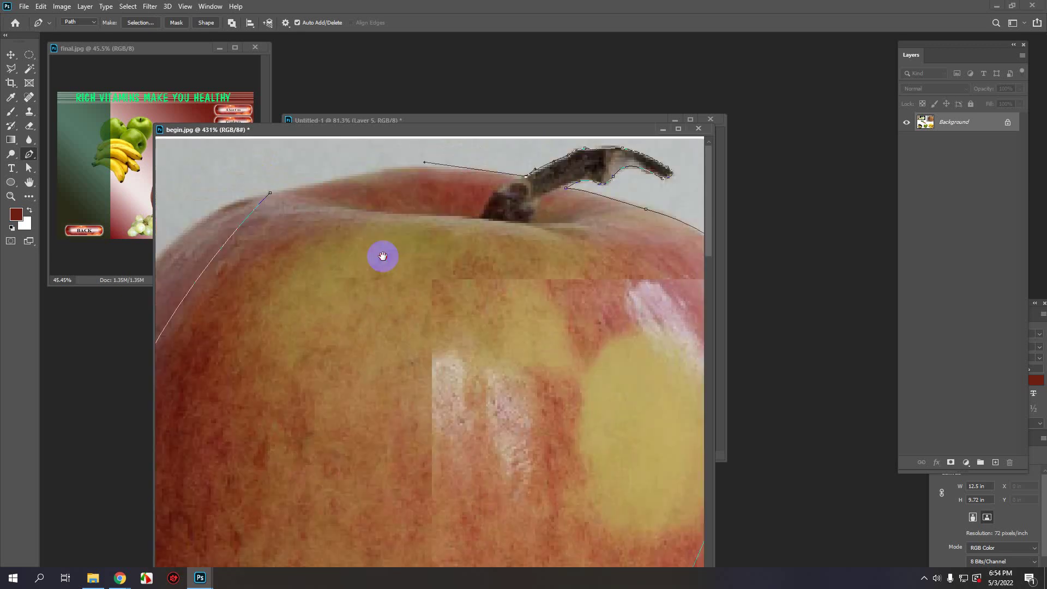
pyautogui.moveTo(374, 194); pyautogui.dragTo(330, 210)
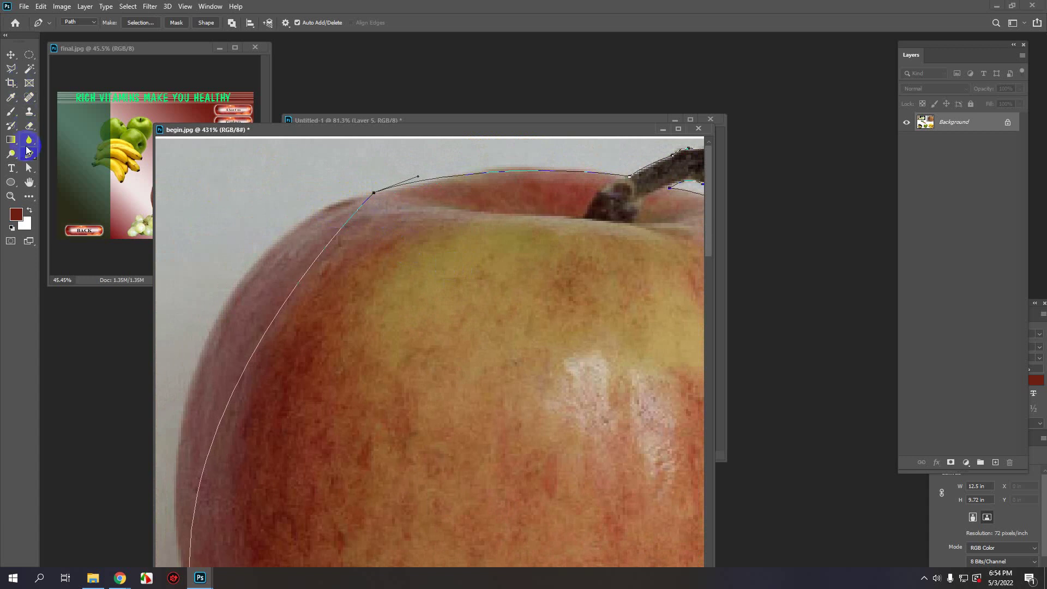
# Step: Adjust the direction handles of the path's upper-left anchor so the curve follows the apple's upper-left shoulder and left side
pyautogui.click(29, 168)
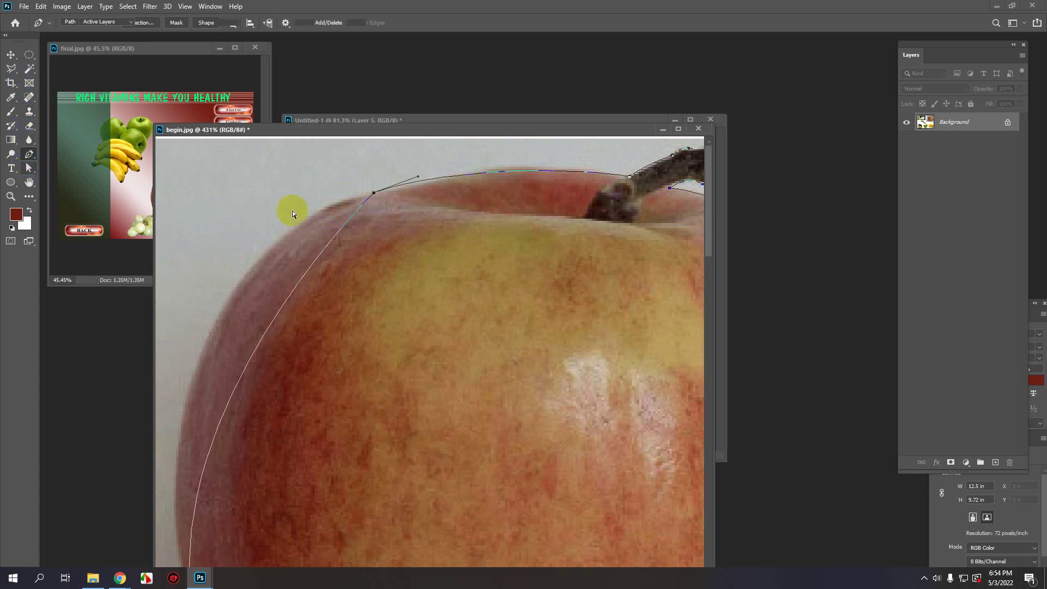
pyautogui.click(374, 193)
pyautogui.scroll(-2, 374, 193)
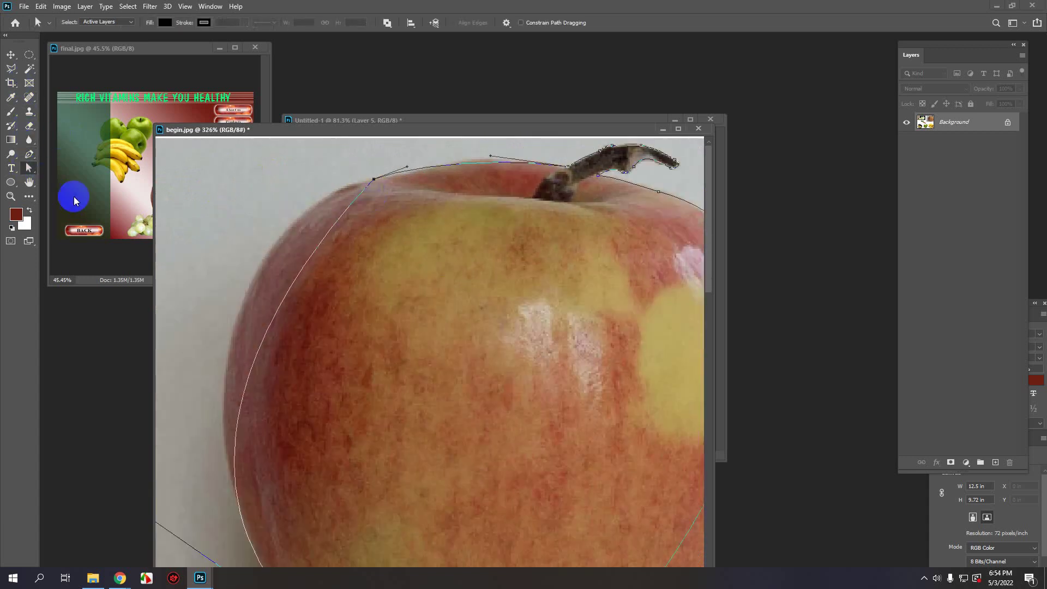
pyautogui.scroll(-1, 180, 206)
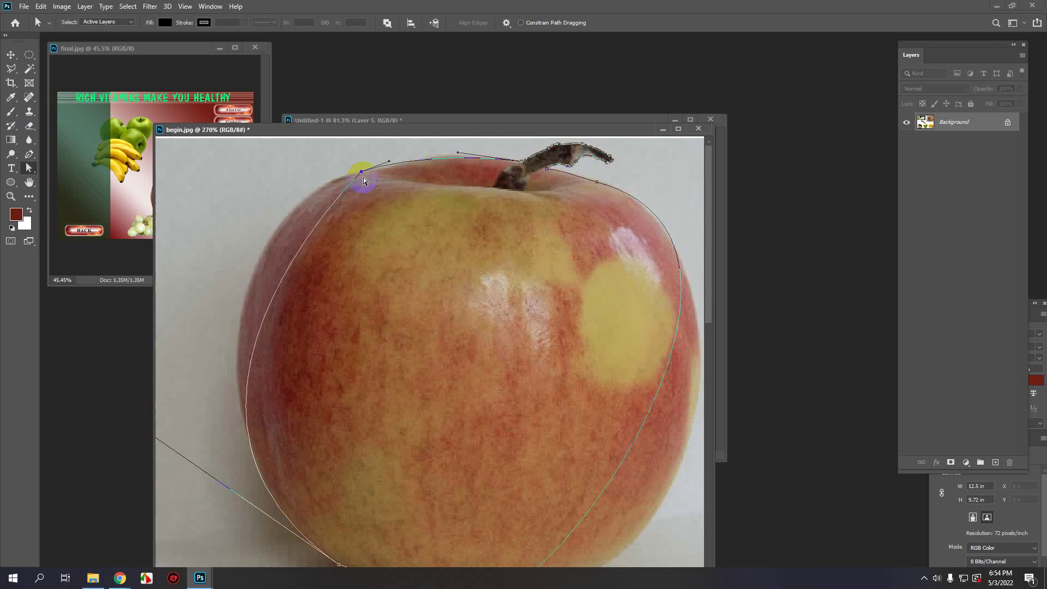
pyautogui.moveTo(364, 182); pyautogui.dragTo(291, 173)
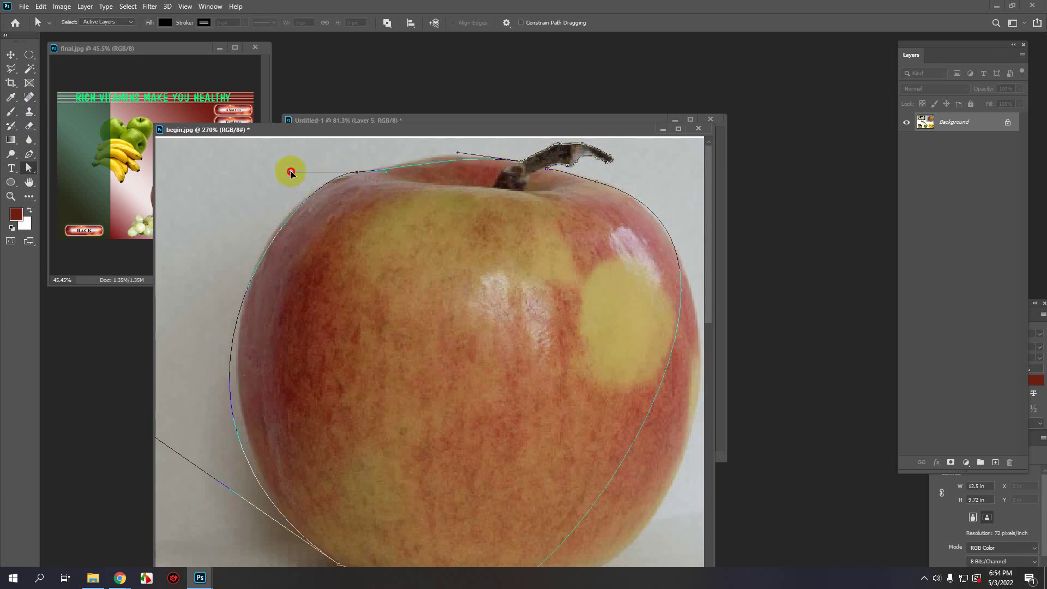
pyautogui.moveTo(387, 172); pyautogui.dragTo(423, 146)
pyautogui.moveTo(354, 231); pyautogui.dragTo(388, 212)
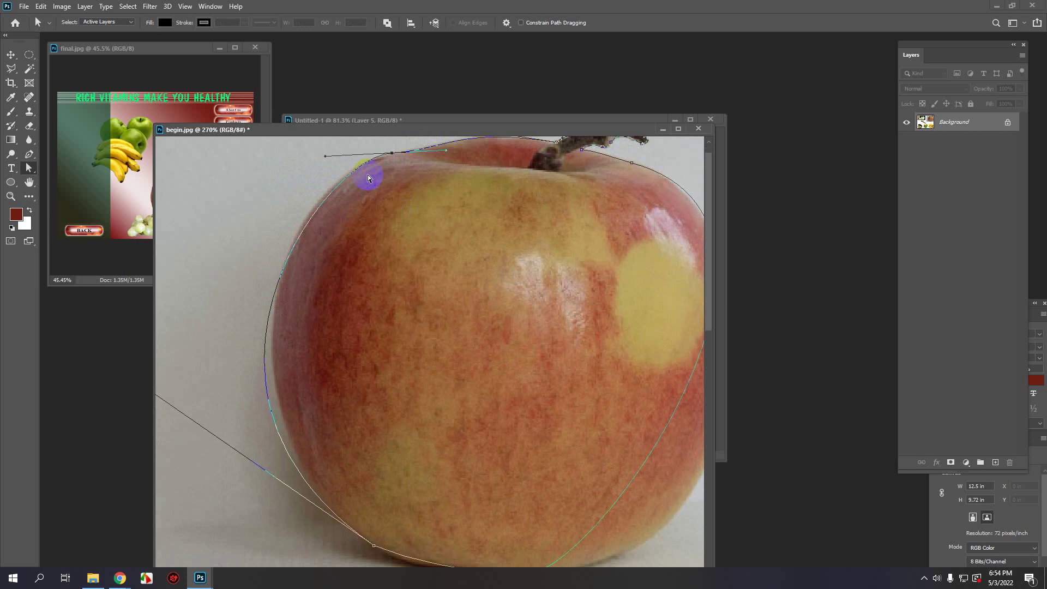
pyautogui.moveTo(324, 158); pyautogui.dragTo(326, 152)
pyautogui.moveTo(407, 208); pyautogui.dragTo(378, 227)
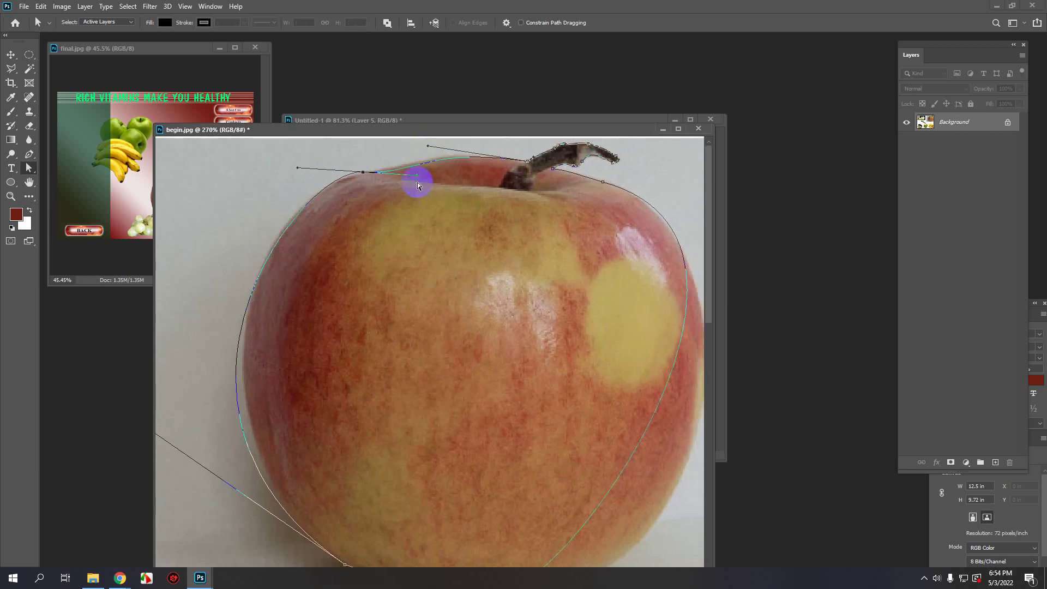
pyautogui.moveTo(417, 176); pyautogui.dragTo(388, 173)
# Step: Reshape the handles of the lower-left anchor so the path follows the apple's lower-left side and base
pyautogui.moveTo(309, 344); pyautogui.dragTo(356, 262)
pyautogui.scroll(-3, 339, 309)
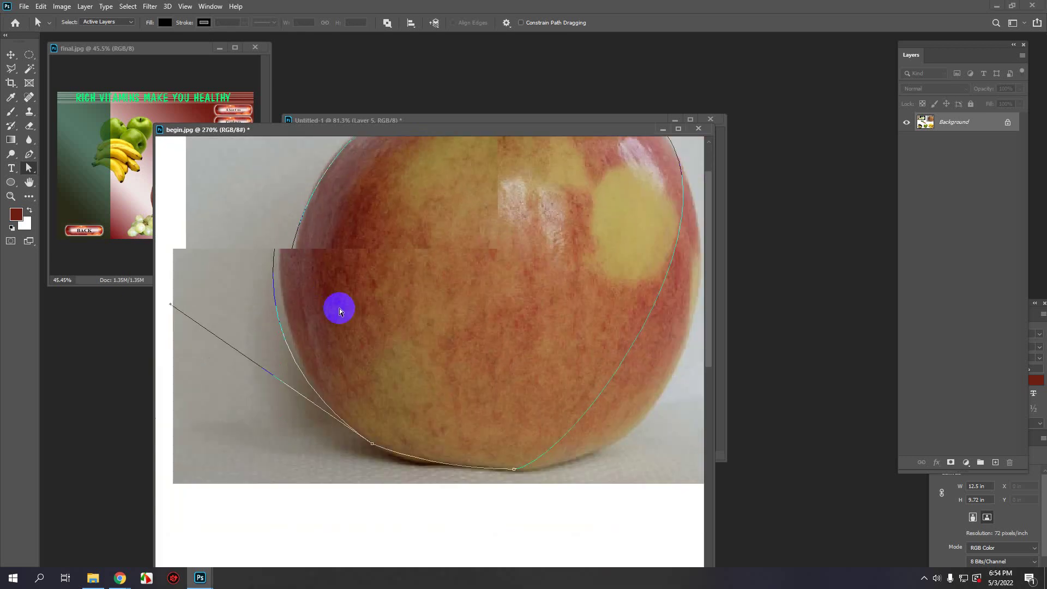
pyautogui.moveTo(262, 326); pyautogui.dragTo(273, 311)
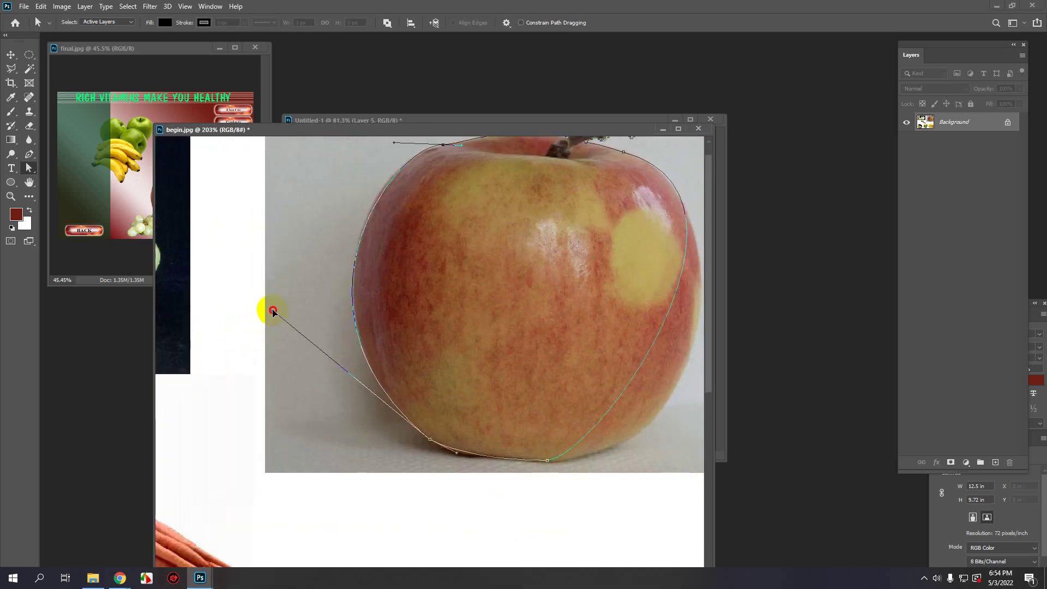
pyautogui.scroll(3, 432, 440)
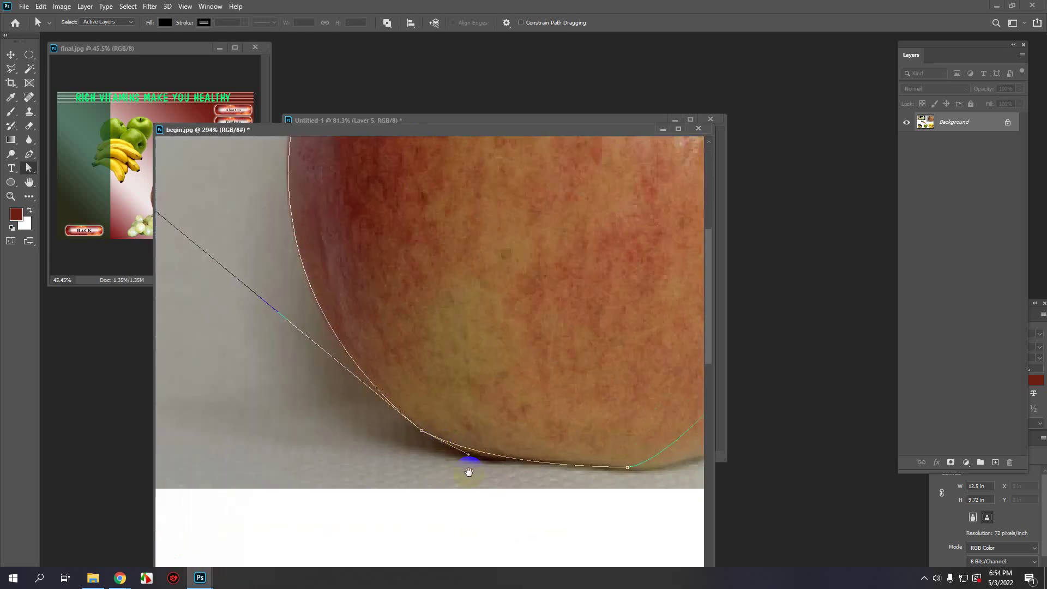
pyautogui.moveTo(410, 355); pyautogui.dragTo(402, 357)
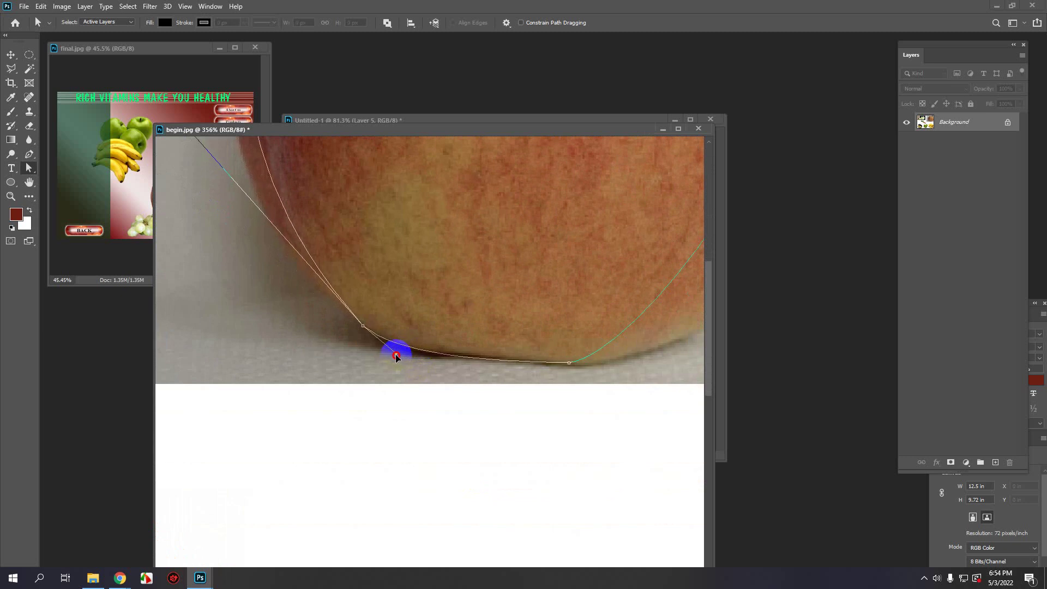
pyautogui.scroll(-3, 382, 360)
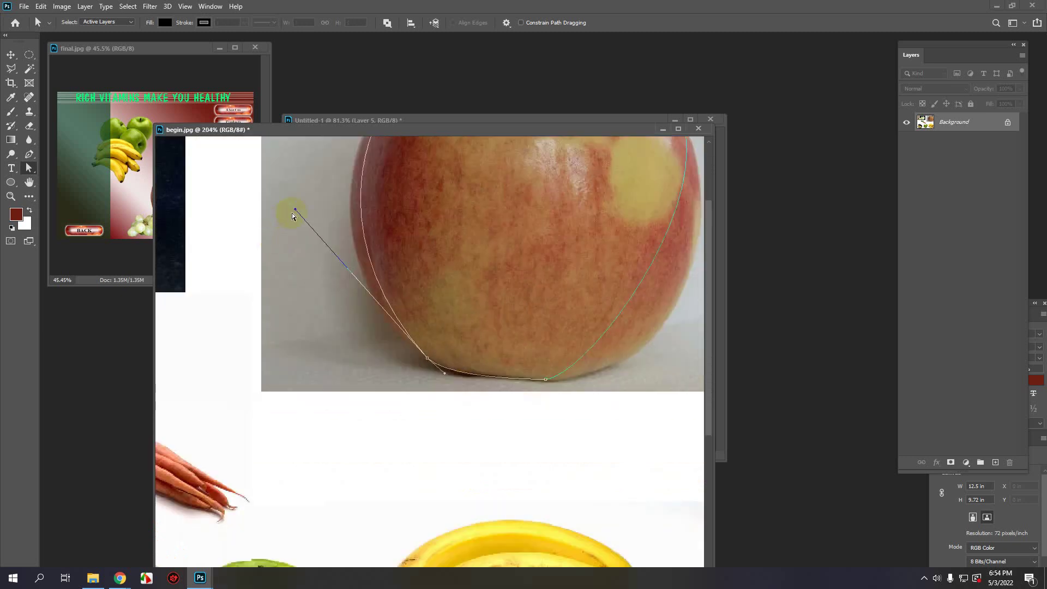
pyautogui.scroll(3, 327, 356)
pyautogui.moveTo(296, 312); pyautogui.dragTo(274, 319)
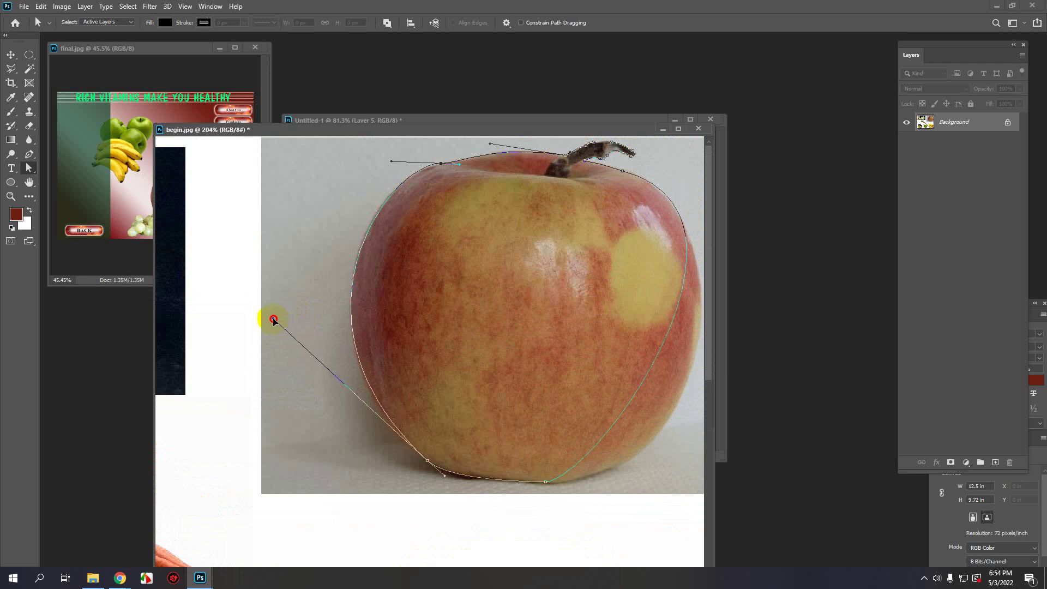
pyautogui.moveTo(346, 352); pyautogui.dragTo(346, 348)
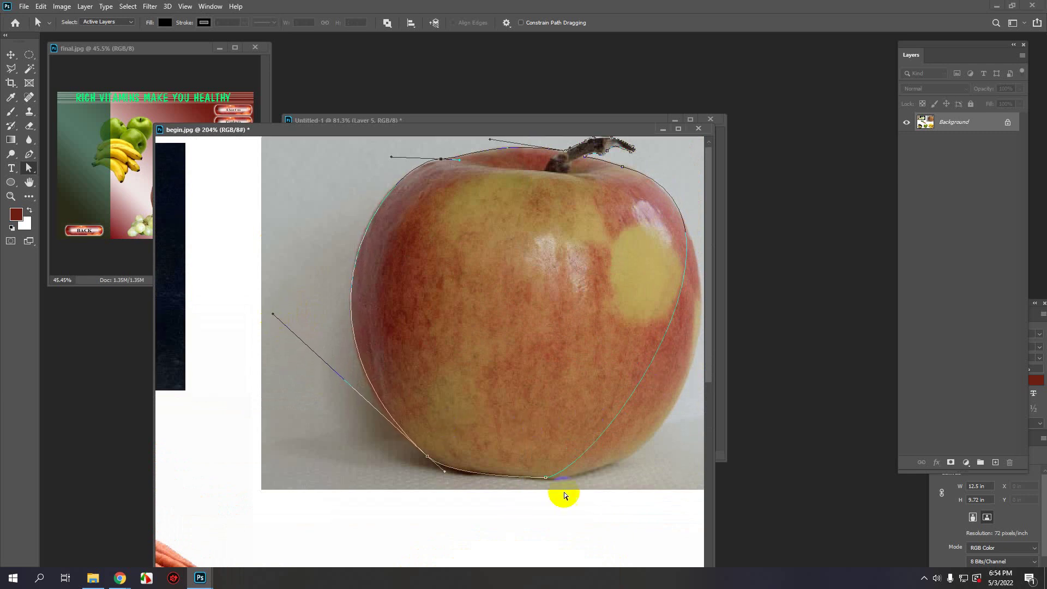
# Step: Adjust the handles of the base anchor and the upper-right shoulder anchor so the path hugs the apple's right side
pyautogui.click(546, 478)
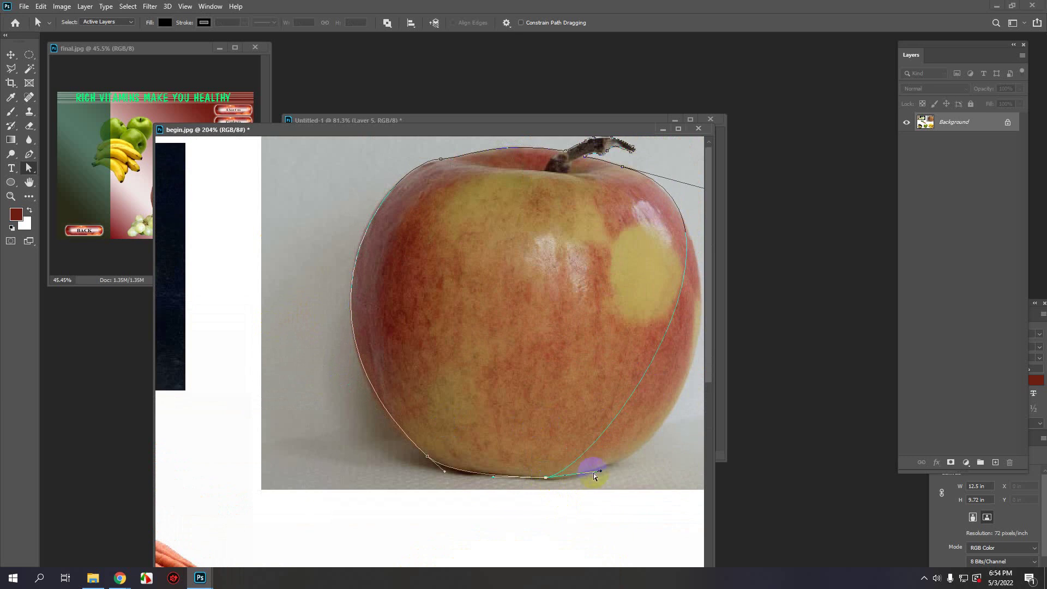
pyautogui.moveTo(600, 472); pyautogui.dragTo(704, 488)
pyautogui.scroll(-2, 673, 382)
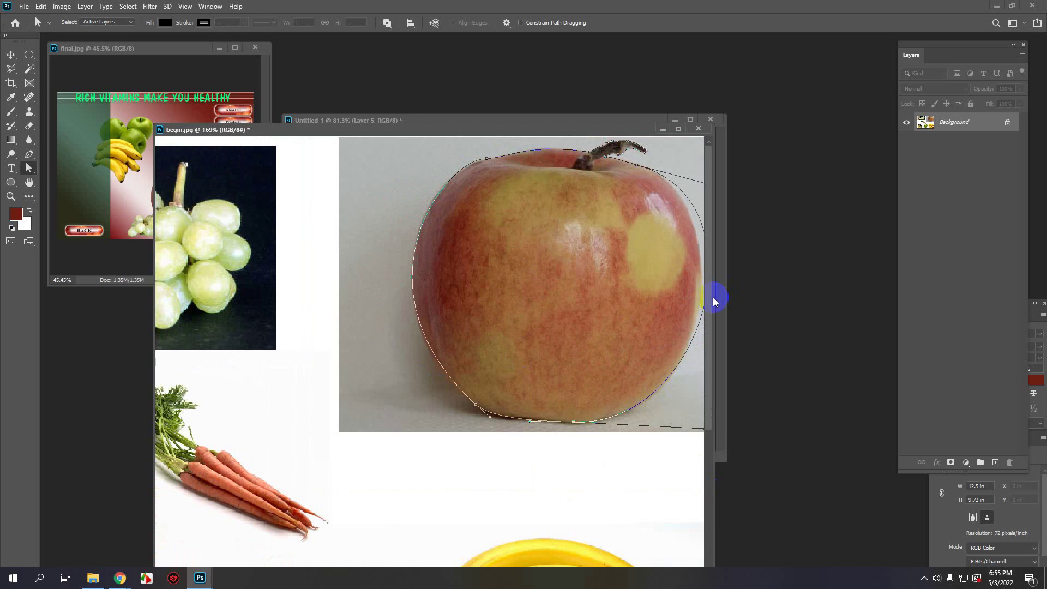
pyautogui.moveTo(714, 297); pyautogui.dragTo(860, 289)
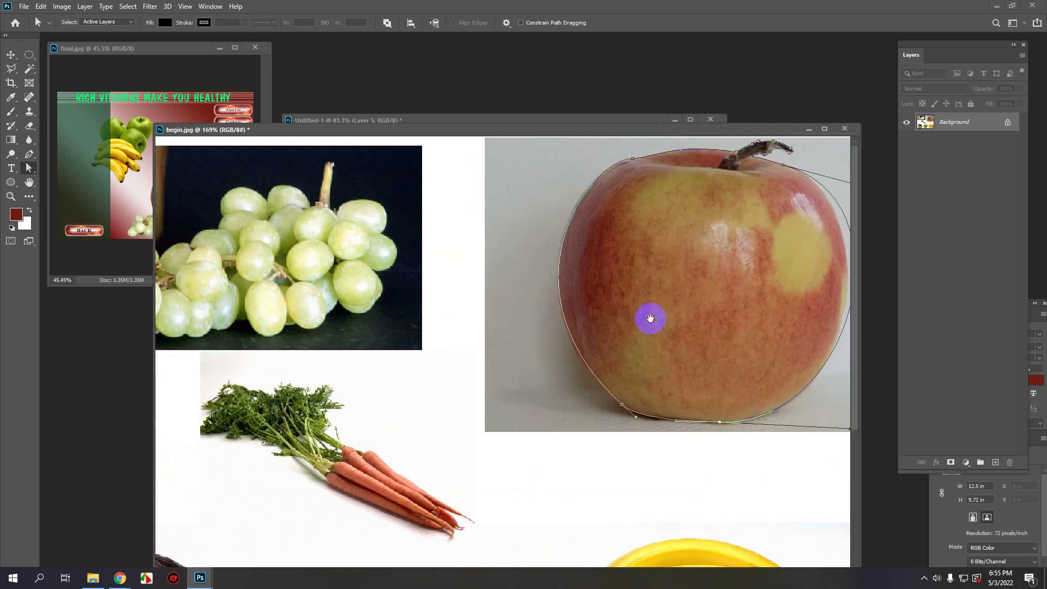
pyautogui.scroll(-4, 767, 280)
pyautogui.scroll(2, 785, 220)
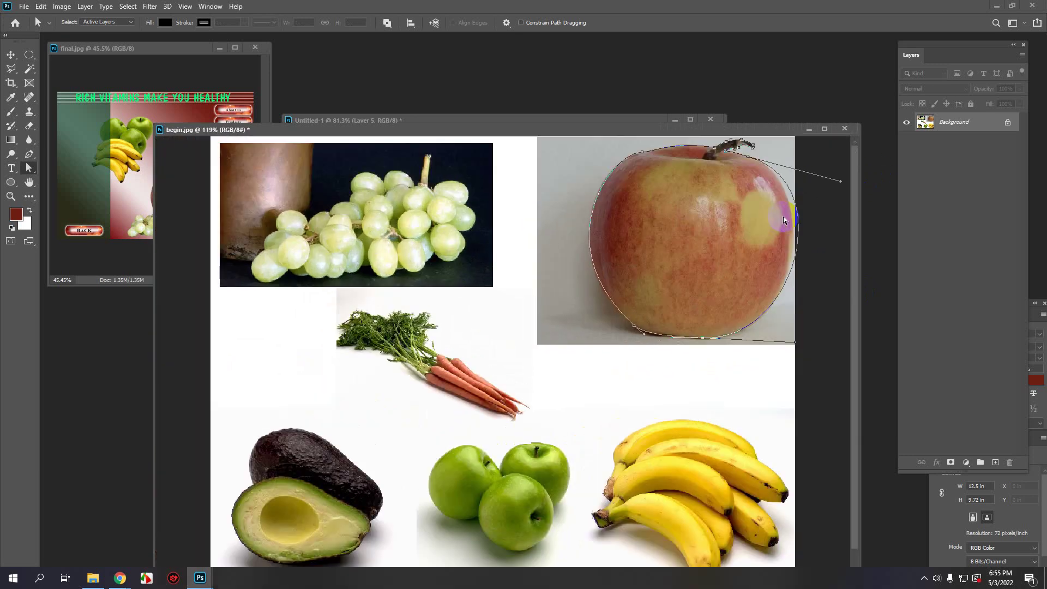
pyautogui.moveTo(841, 181); pyautogui.dragTo(826, 180)
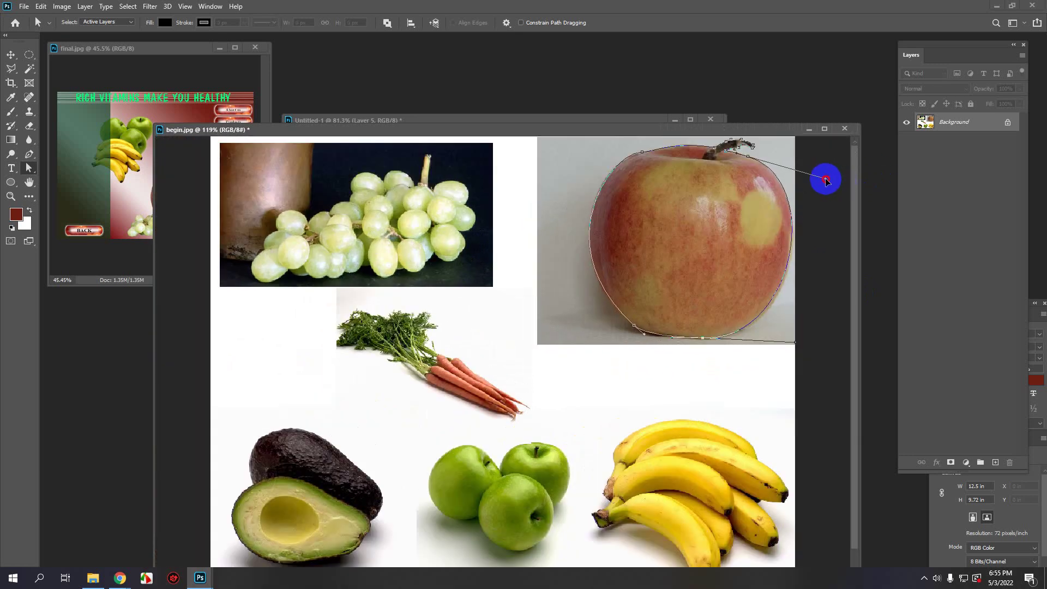
pyautogui.scroll(4, 744, 159)
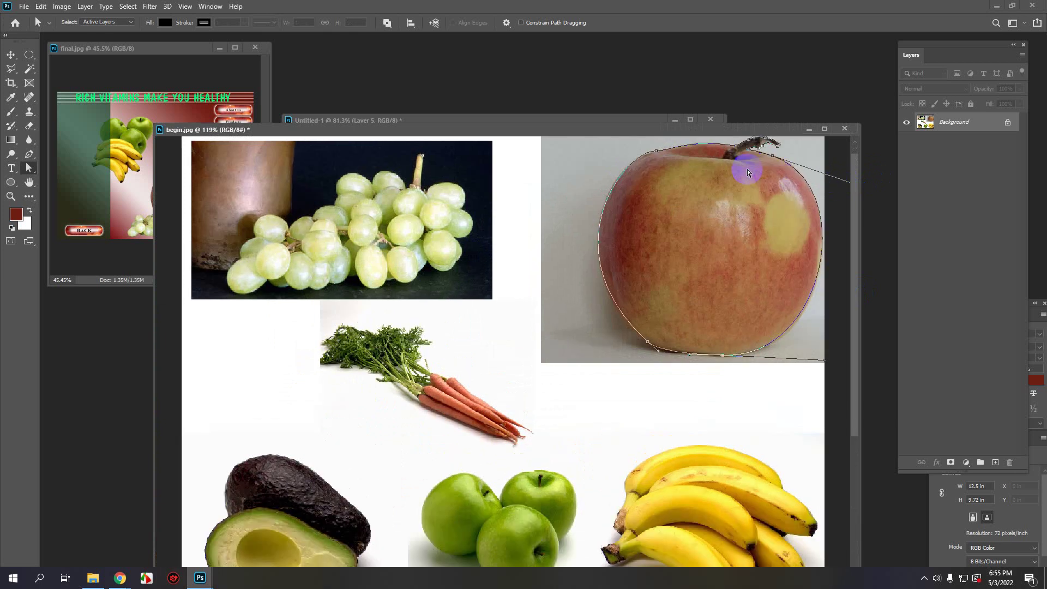
pyautogui.scroll(-2, 676, 236)
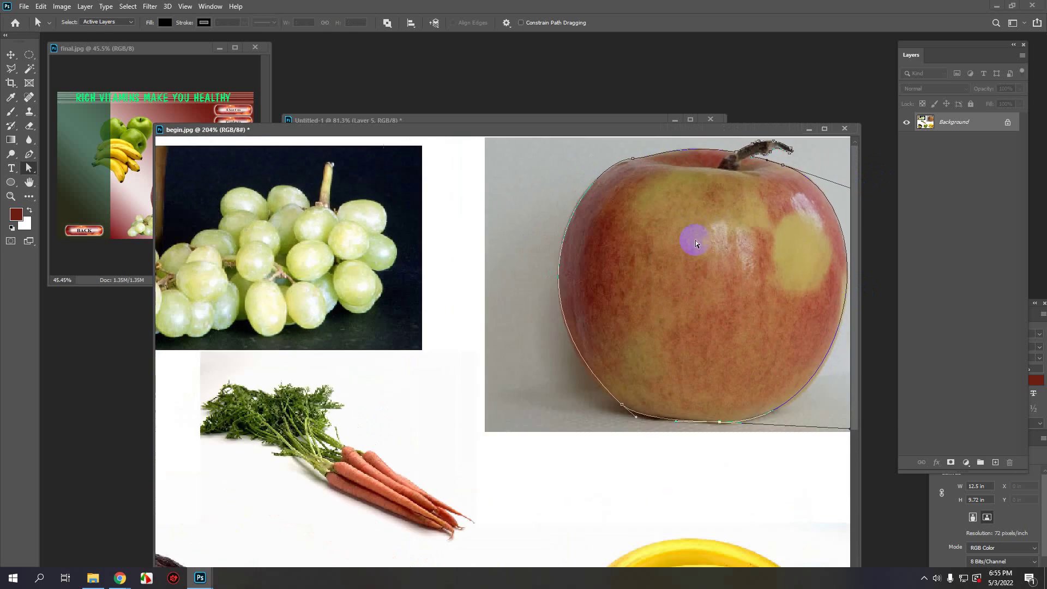
# Step: Turn the red apple path into a selection and copy the apple into Untitled-1
pyautogui.hotkey('ctrl', 'Return')
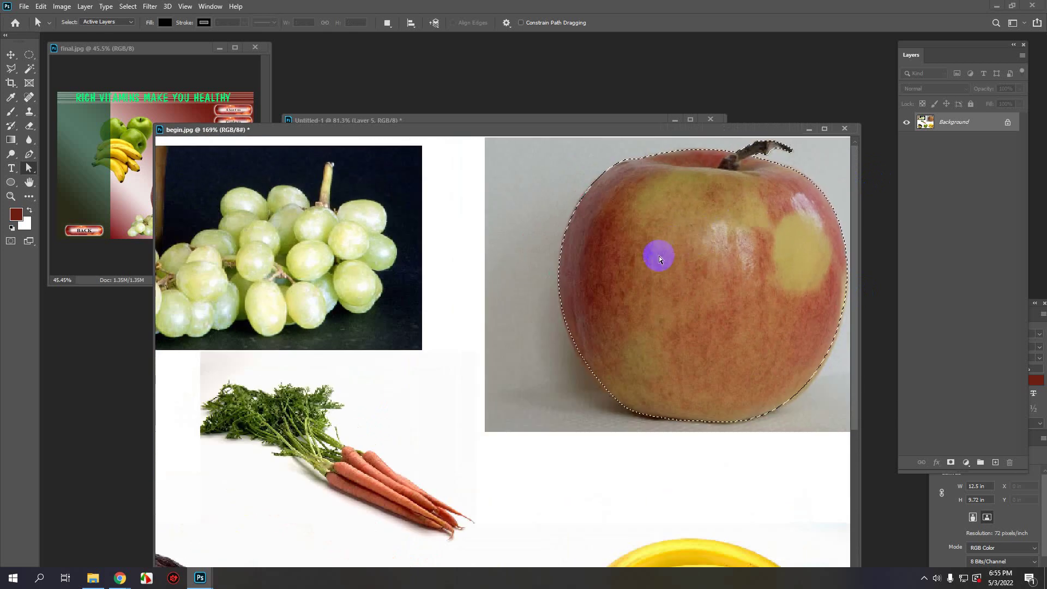
pyautogui.click(459, 119)
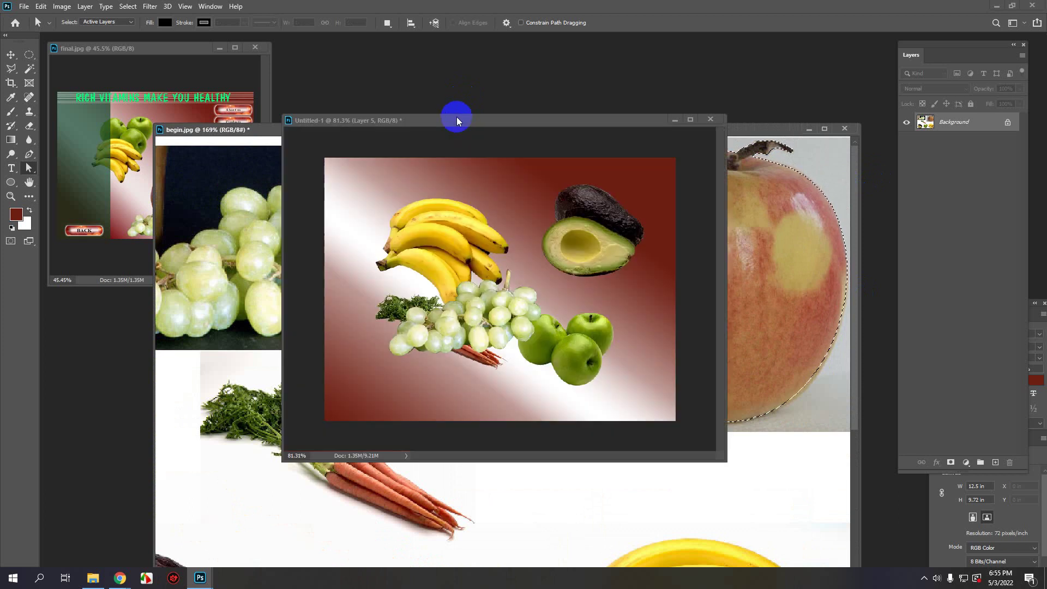
pyautogui.hotkey('ctrl', 'v')
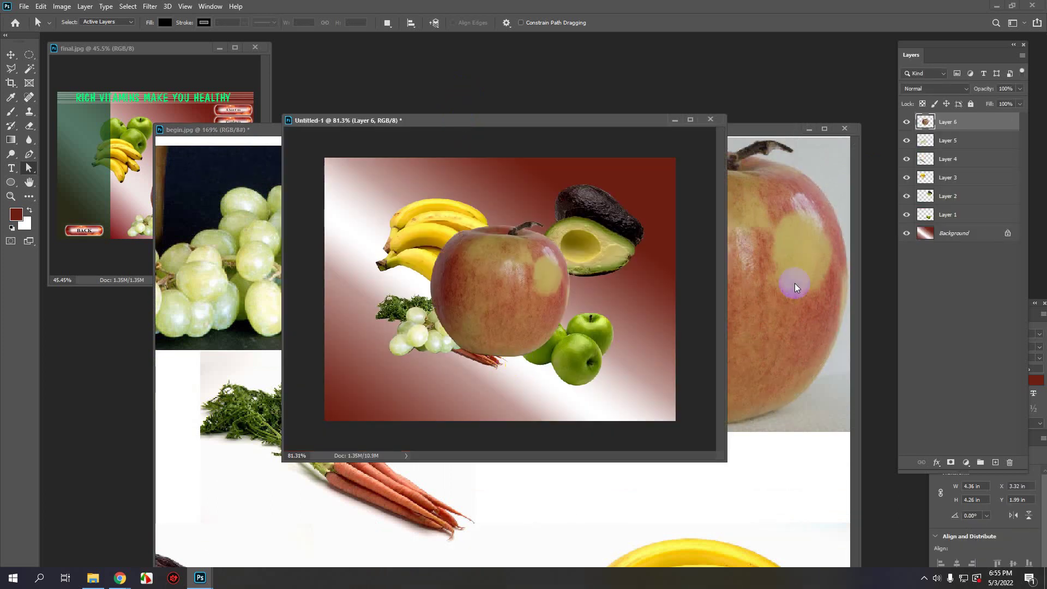
# Step: Close begin.jpg without saving its changes
pyautogui.click(772, 282)
pyautogui.click(845, 128)
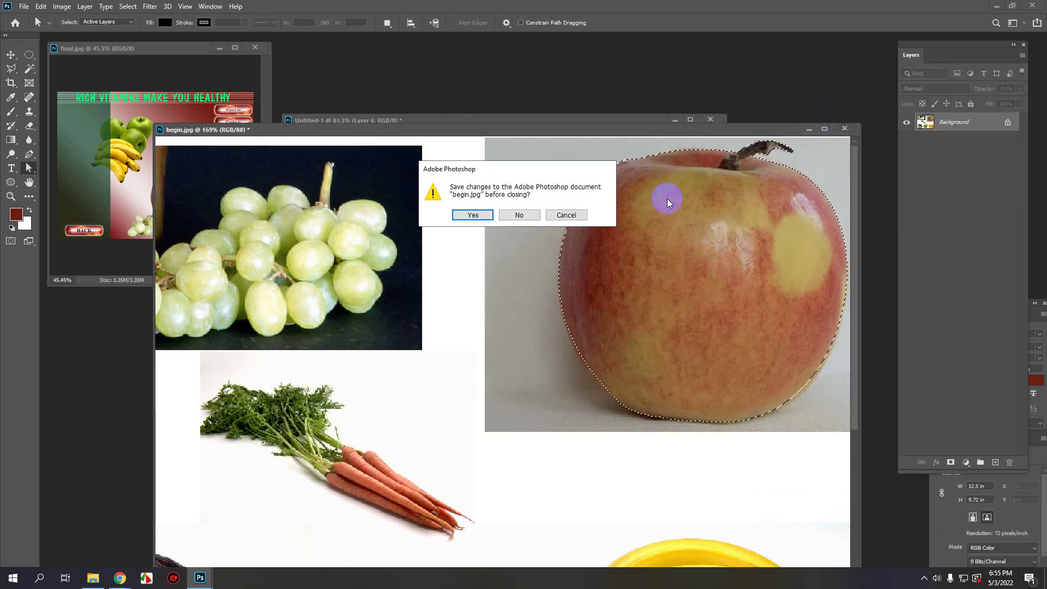
pyautogui.click(519, 215)
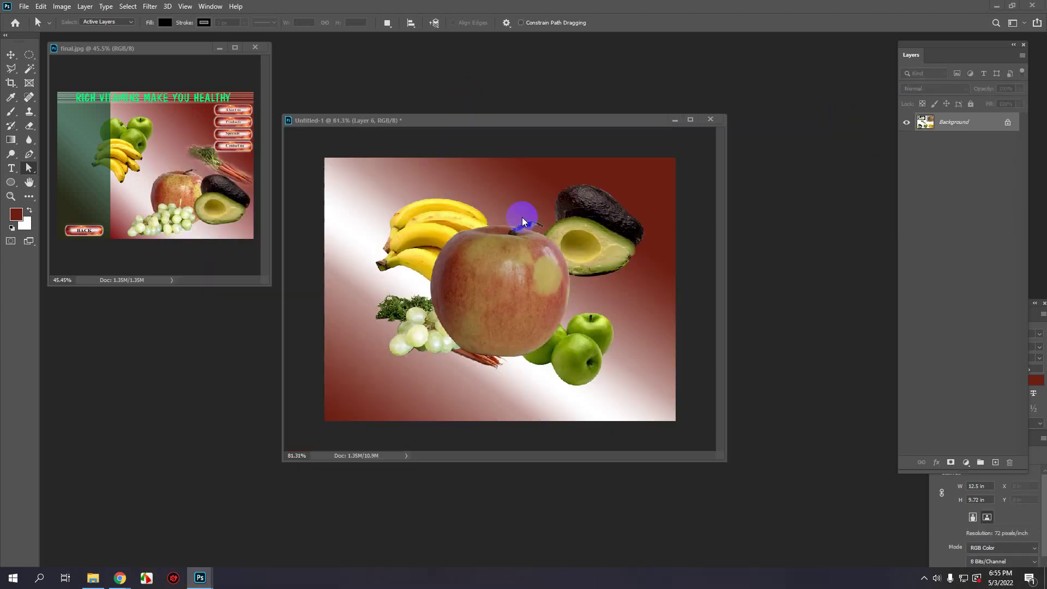
# Step: Shift the Untitled-1 window away from final.jpg and move the red apple to the lower-right area of the gradient
pyautogui.click(11, 55)
pyautogui.moveTo(400, 121); pyautogui.dragTo(429, 87)
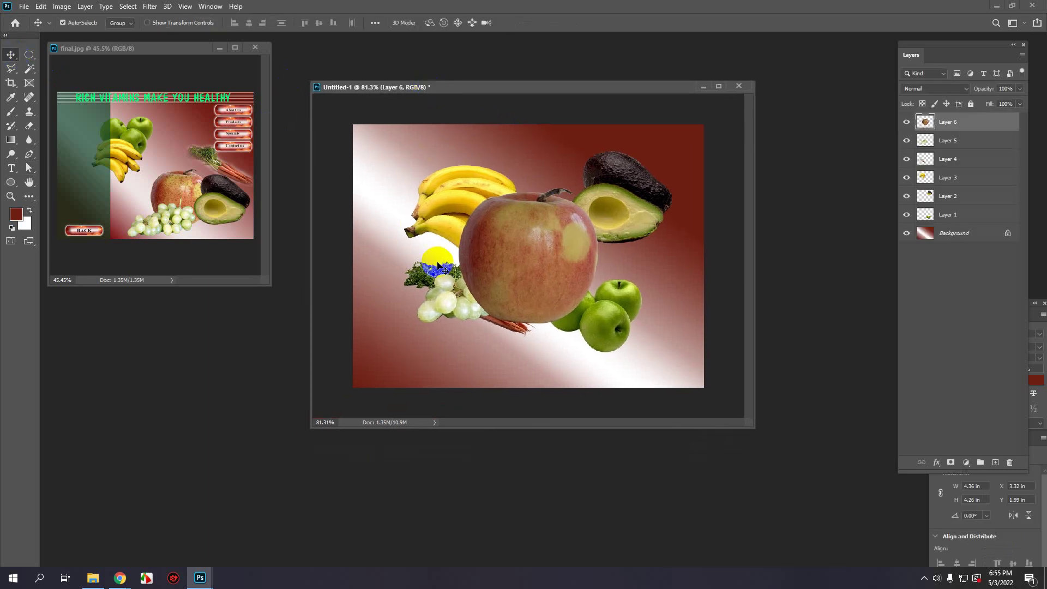
pyautogui.moveTo(510, 248); pyautogui.dragTo(585, 327)
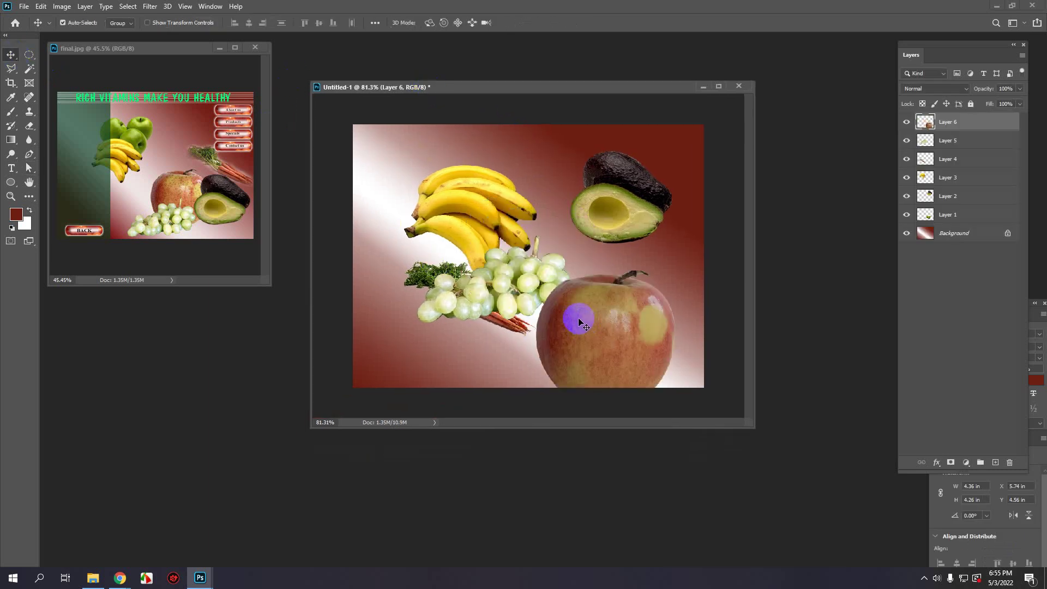
# Step: Move the bananas slightly down on the gradient and scale them down with Free Transform
pyautogui.moveTo(469, 201); pyautogui.dragTo(473, 232)
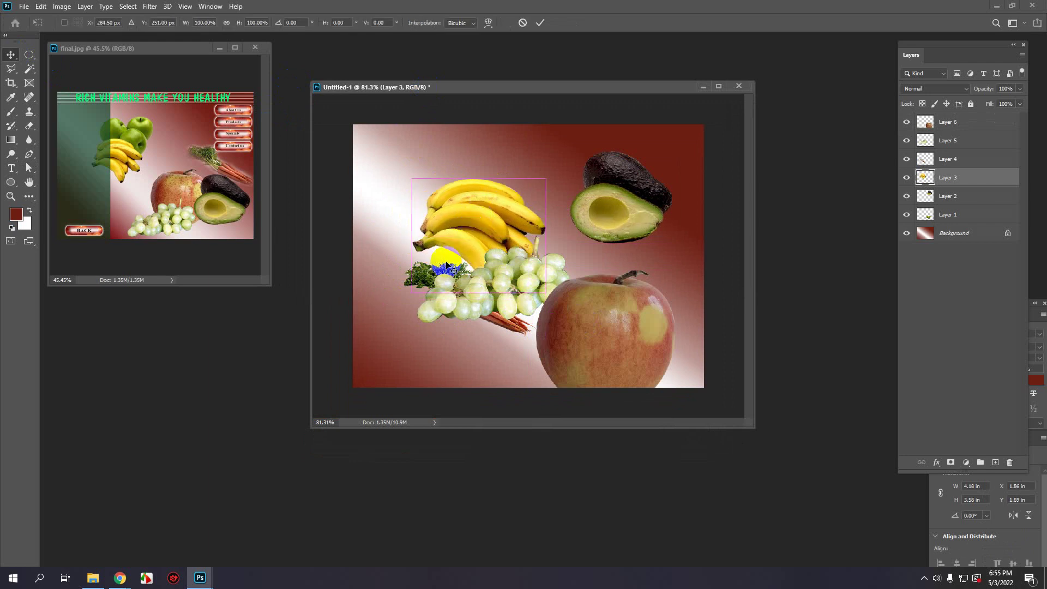
pyautogui.hotkey('ctrl', 't')
pyautogui.moveTo(415, 290); pyautogui.dragTo(424, 263)
pyautogui.press('Return')
# Step: Spread out the fruits: grapes to the canvas's lower-left corner, avocados up to the top edge and red apple to the right edge
pyautogui.moveTo(507, 279); pyautogui.dragTo(426, 338)
pyautogui.moveTo(650, 208); pyautogui.dragTo(649, 179)
pyautogui.moveTo(621, 305); pyautogui.dragTo(685, 247)
# Step: Move the green apples just above the bananas and scale them down to match the bananas' width
pyautogui.moveTo(589, 311); pyautogui.dragTo(480, 211)
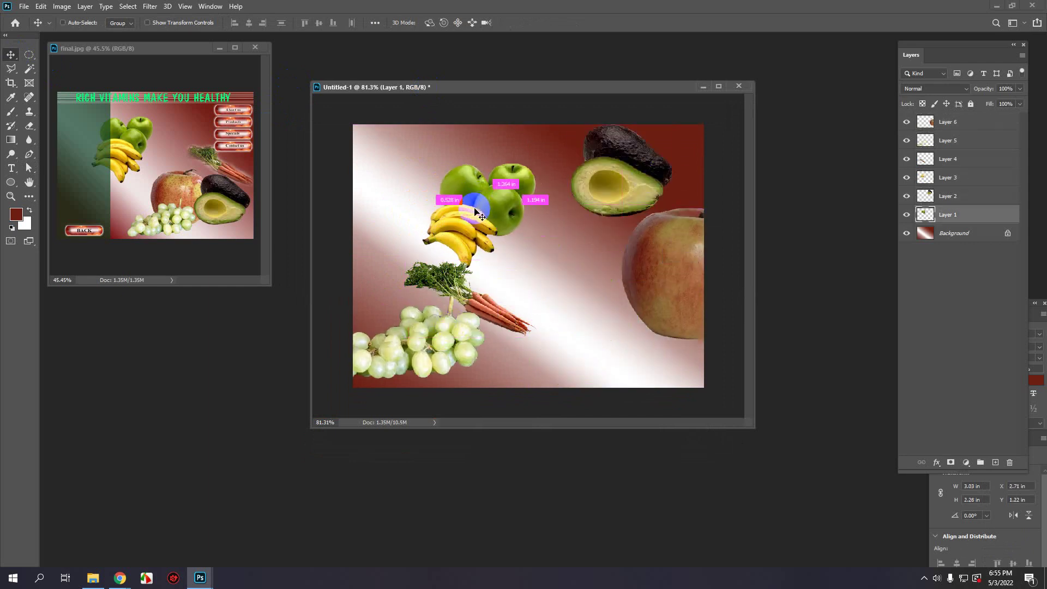
pyautogui.hotkey('ctrl', 't')
pyautogui.moveTo(536, 235); pyautogui.dragTo(479, 204)
pyautogui.press('Return')
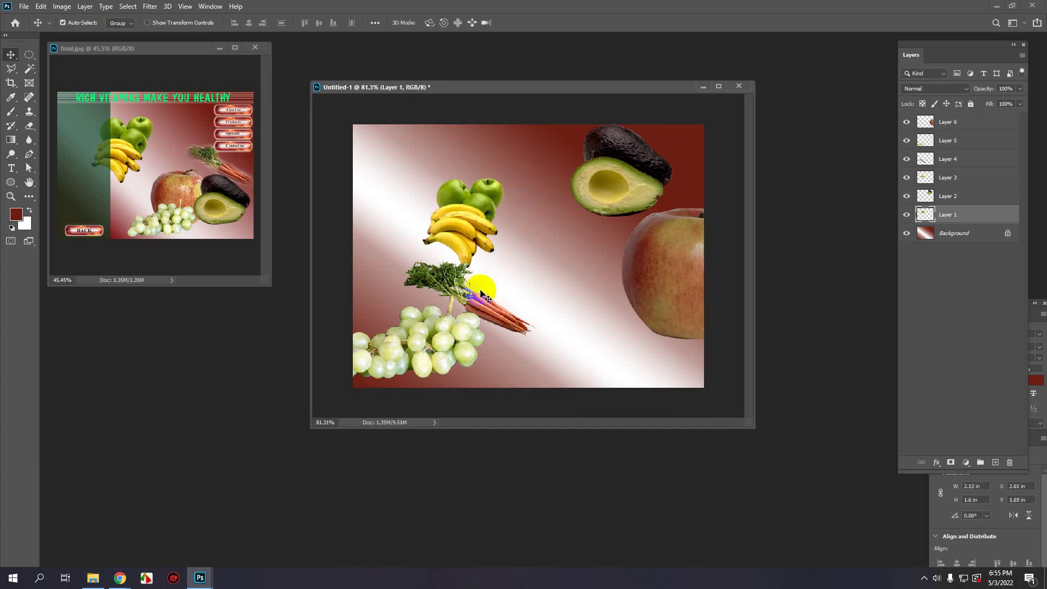
# Step: Move the carrots up beside the avocados and scale them down with Free Transform
pyautogui.moveTo(483, 303); pyautogui.dragTo(589, 232)
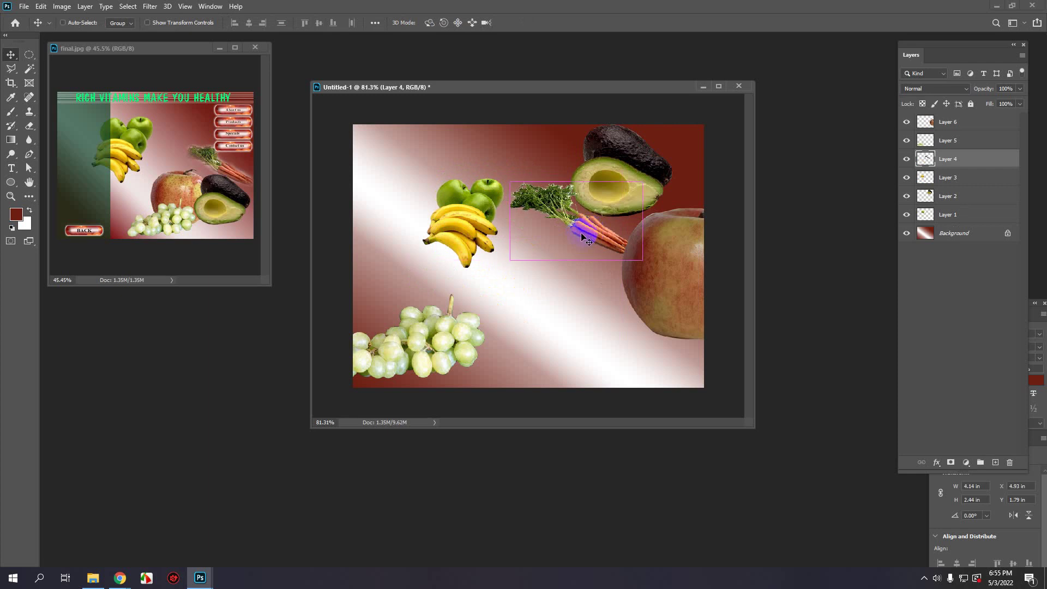
pyautogui.hotkey('ctrl', 't')
pyautogui.moveTo(512, 259); pyautogui.dragTo(607, 237)
pyautogui.press('Return')
# Step: Move the red apple to the lower middle of the canvas and scale it down with Free Transform
pyautogui.moveTo(666, 261); pyautogui.dragTo(570, 295)
pyautogui.hotkey('ctrl', 't')
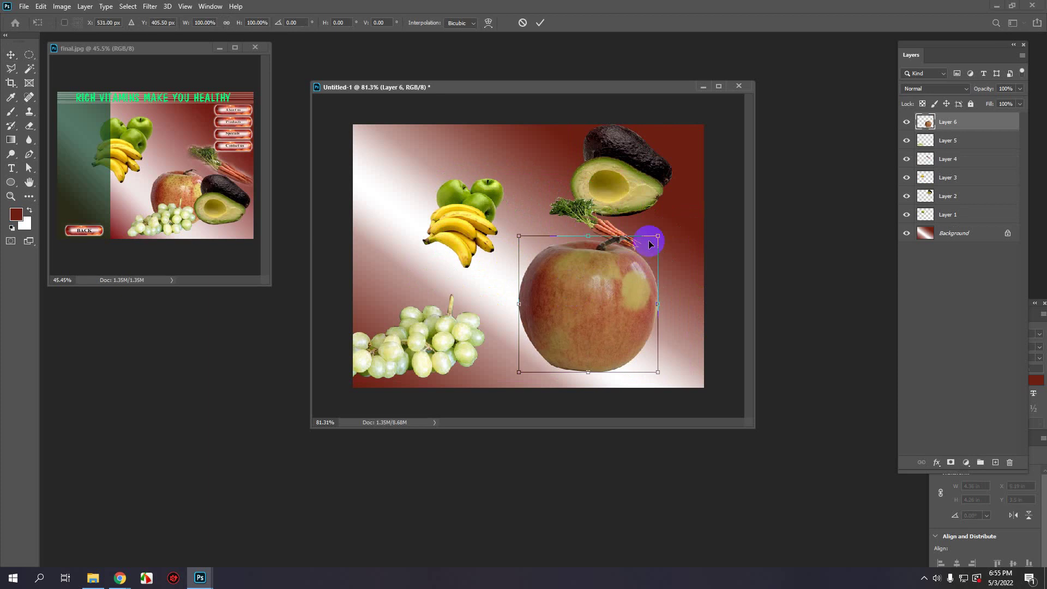
pyautogui.moveTo(648, 234); pyautogui.dragTo(599, 279)
pyautogui.moveTo(567, 337); pyautogui.dragTo(581, 319)
pyautogui.press('Return')
# Step: Move the grapes to overlap the red apple, bring Layer 5 above Layer 6, and scale them down to about 4.24 in wide
pyautogui.moveTo(432, 346); pyautogui.dragTo(522, 351)
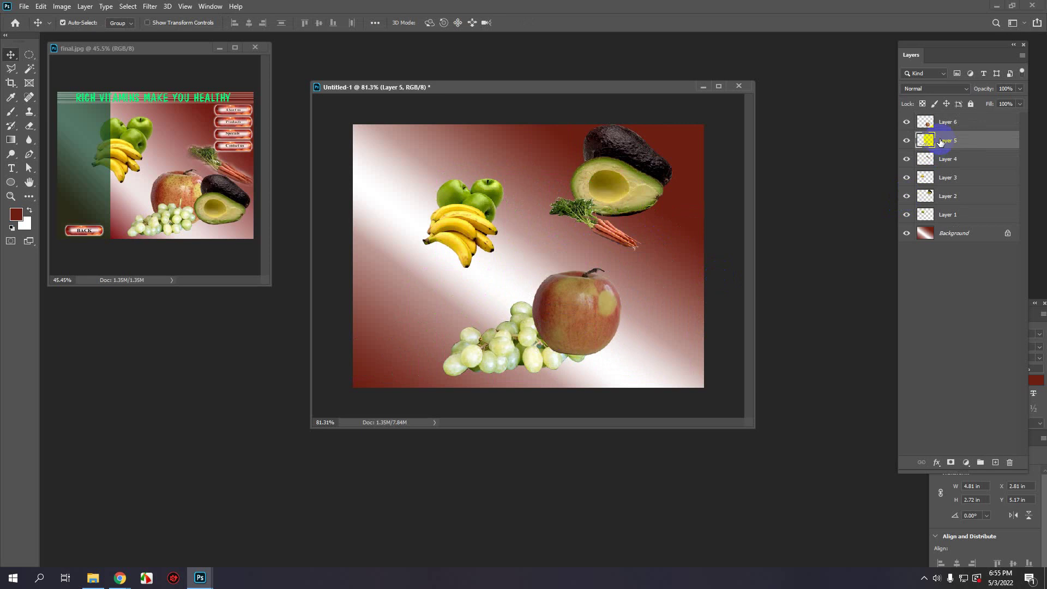
pyautogui.moveTo(941, 141); pyautogui.dragTo(941, 117)
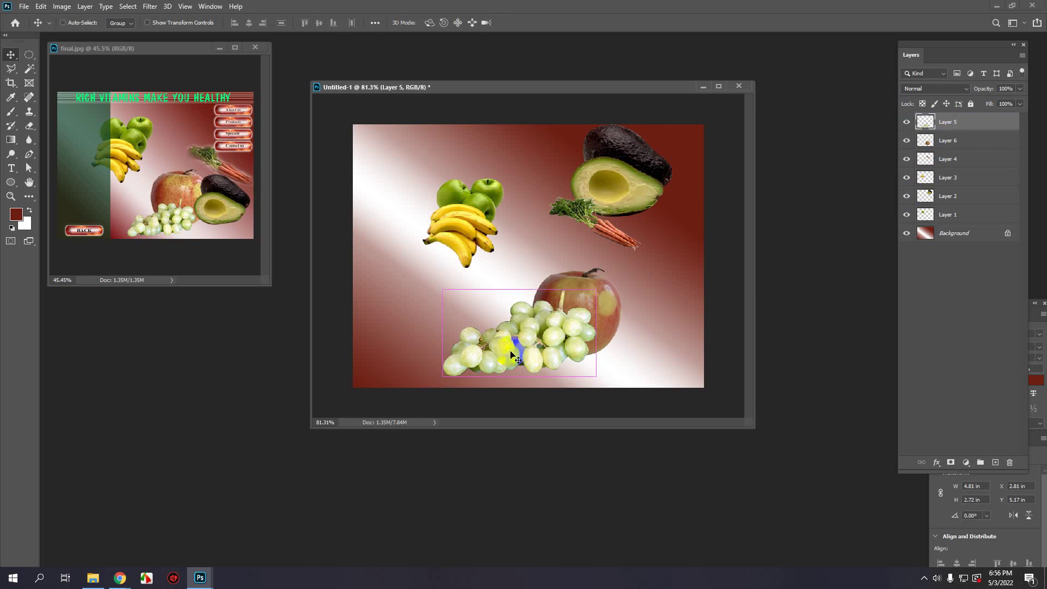
pyautogui.hotkey('ctrl', 't')
pyautogui.moveTo(593, 290); pyautogui.dragTo(549, 341)
pyautogui.press('Return')
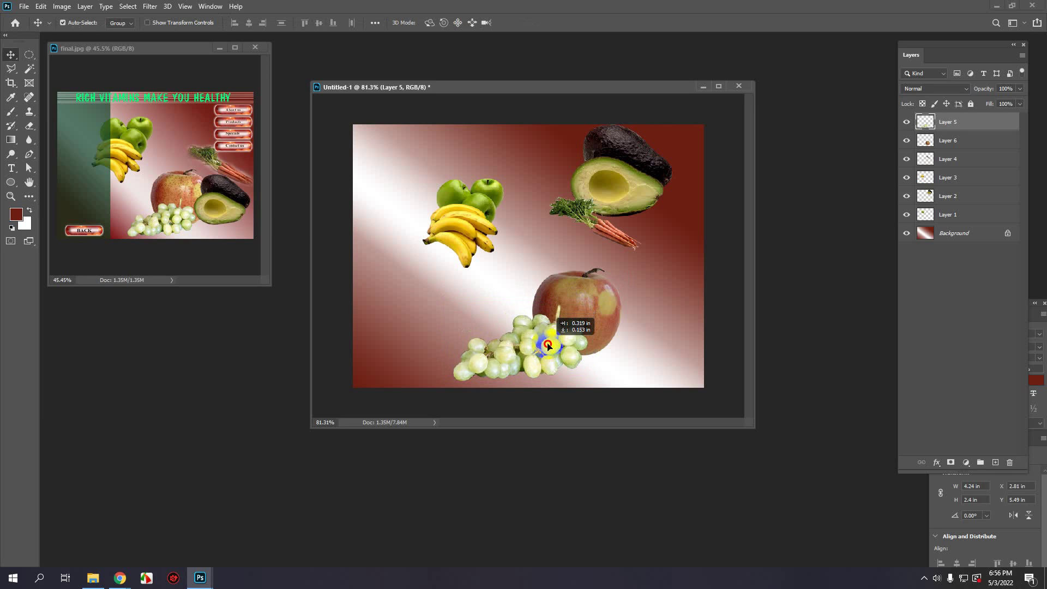
# Step: Enlarge the red apple behind the grapes to about 111% with Free Transform
pyautogui.click(607, 304)
pyautogui.hotkey('ctrl', 't')
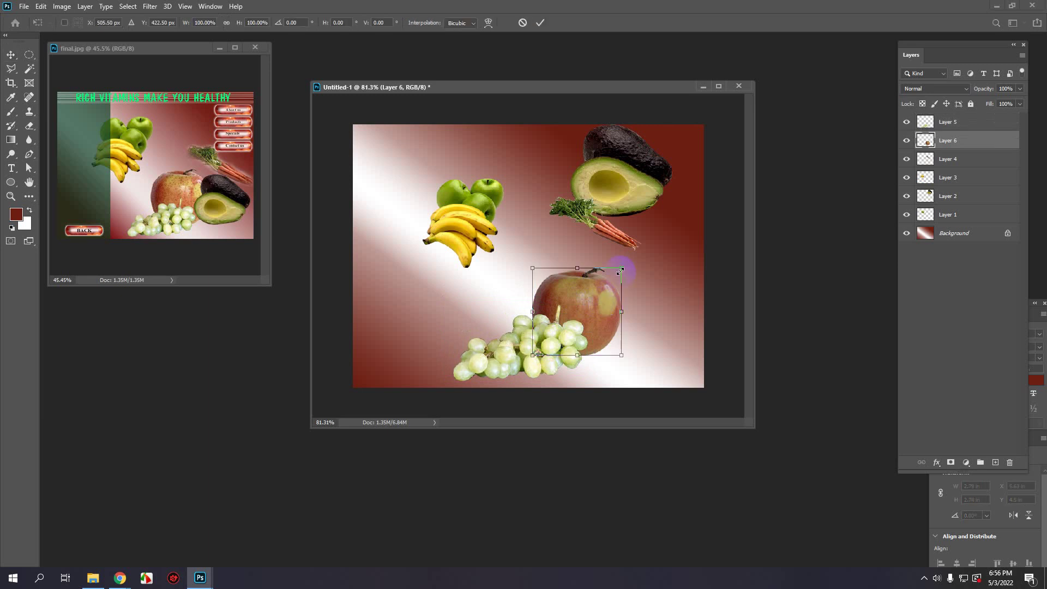
pyautogui.moveTo(622, 268)
pyautogui.mouseDown()
pyautogui.moveTo(627, 253)
pyautogui.moveTo(619, 269)
pyautogui.mouseUp()
pyautogui.press('Return')
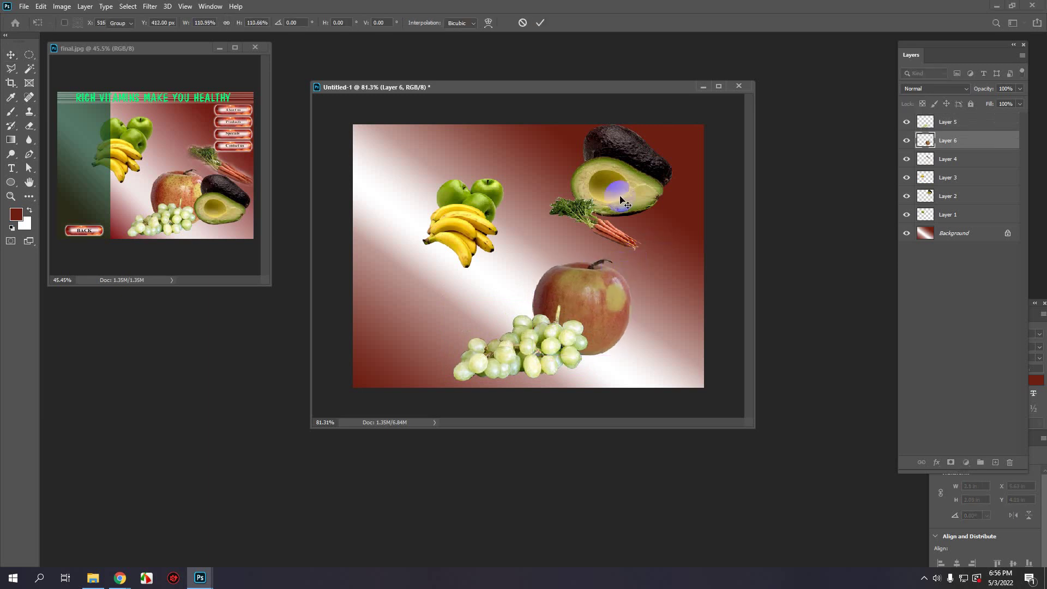
# Step: Place the avocados in front of the red apple's lower-right side, with Layer 2 above Layer 6, scaled down to about 2.86 in wide
pyautogui.moveTo(622, 188); pyautogui.dragTo(661, 334)
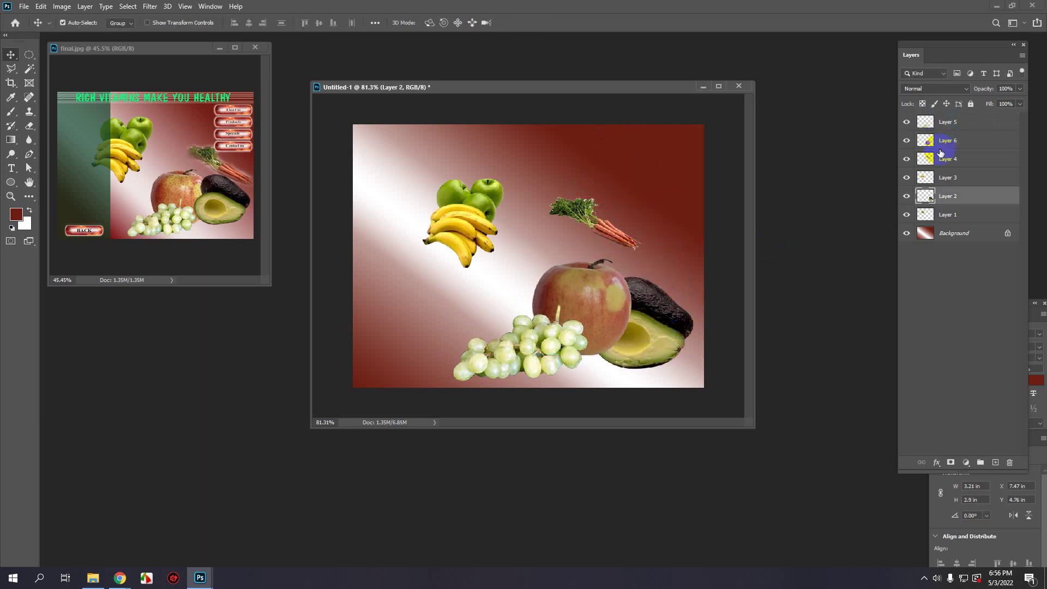
pyautogui.moveTo(941, 200); pyautogui.dragTo(943, 133)
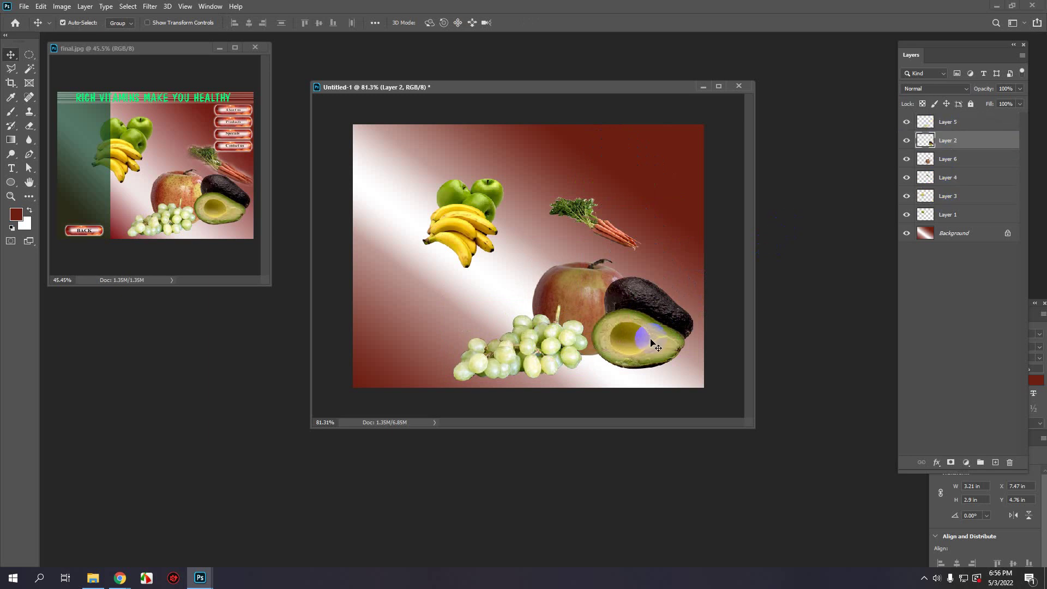
pyautogui.hotkey('ctrl', 't')
pyautogui.moveTo(694, 277); pyautogui.dragTo(672, 294)
pyautogui.moveTo(633, 341); pyautogui.dragTo(693, 364)
pyautogui.click(580, 304)
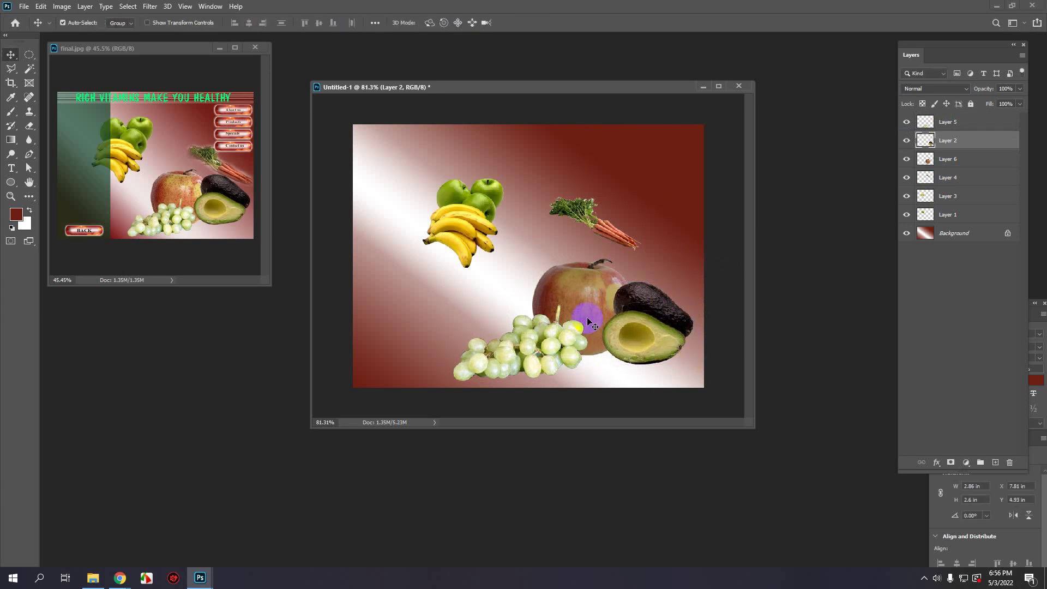
# Step: Enlarge the grapes slightly with Free Transform to about 4.6 in wide, keeping them in front of the red apple
pyautogui.click(555, 345)
pyautogui.hotkey('ctrl', 't')
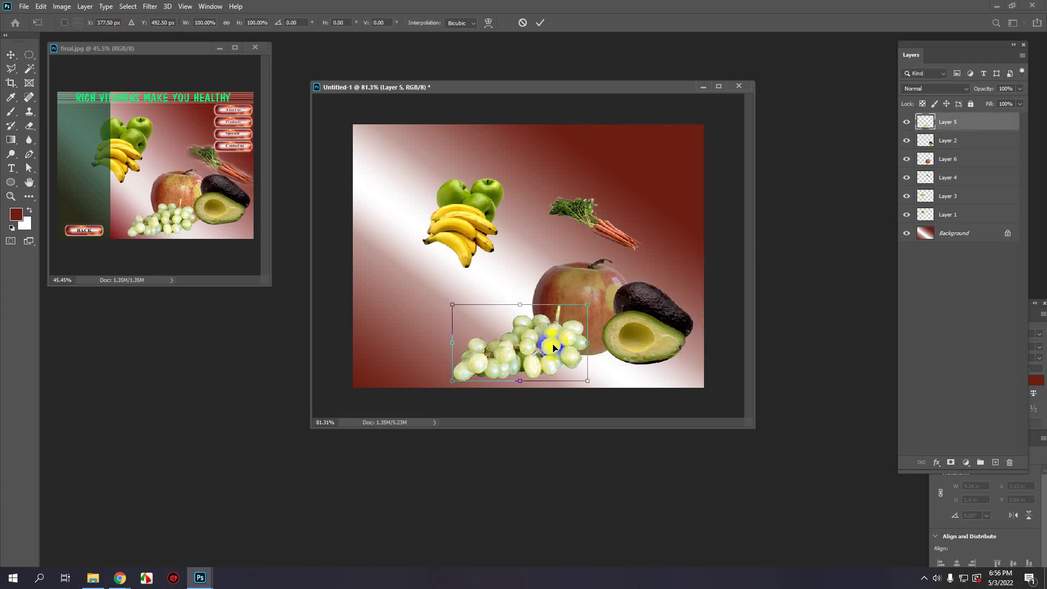
pyautogui.moveTo(588, 381); pyautogui.dragTo(567, 352)
pyautogui.press('Return')
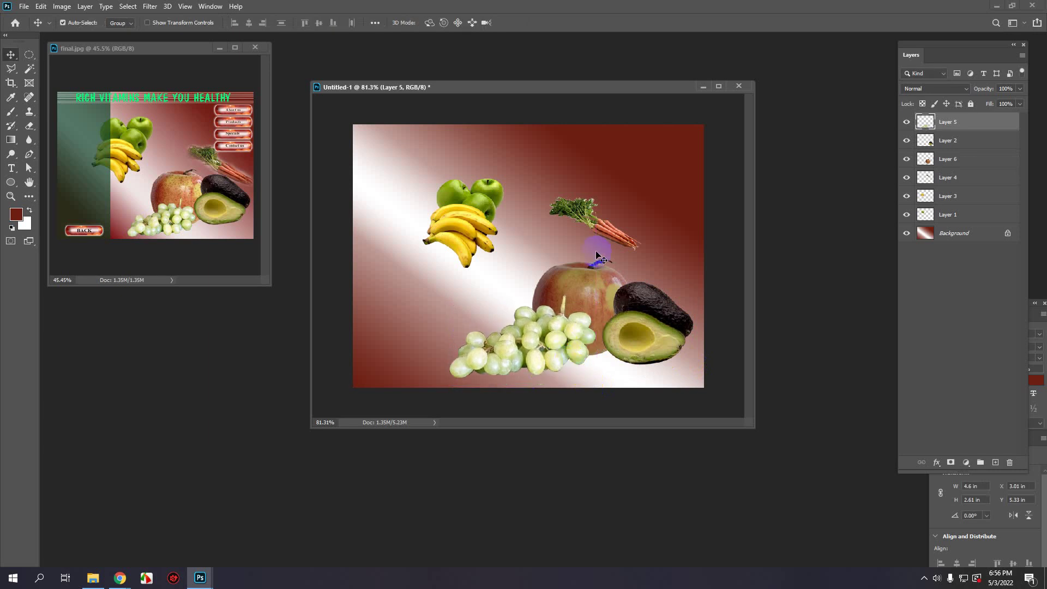
# Step: Move the carrots down to just above the avocados and enlarge them to about 3.64 in wide
pyautogui.moveTo(611, 231); pyautogui.dragTo(648, 266)
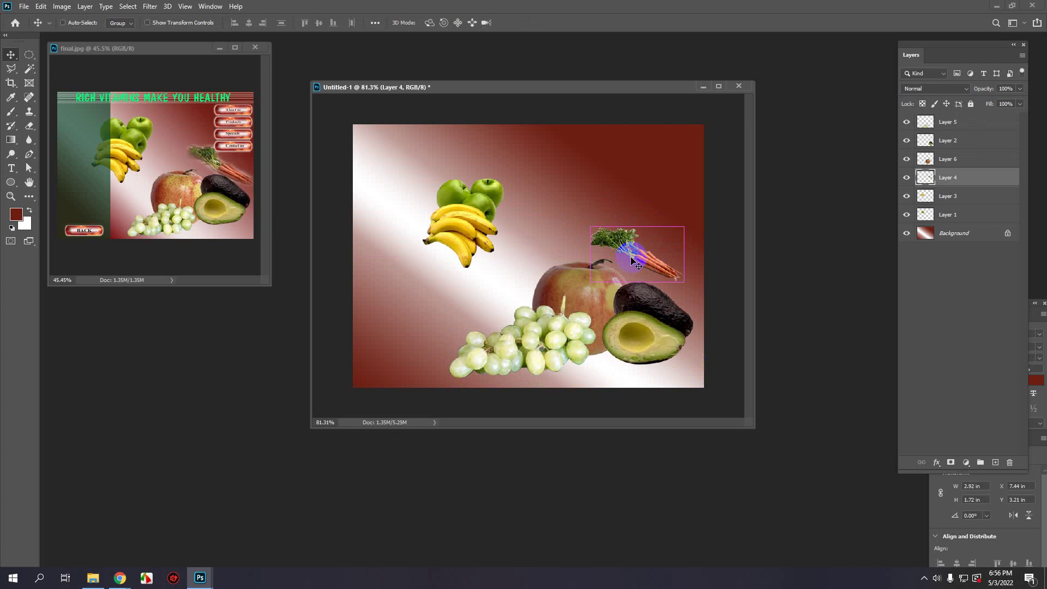
pyautogui.hotkey('ctrl', 't')
pyautogui.moveTo(590, 226); pyautogui.dragTo(571, 212)
pyautogui.press('Return')
pyautogui.moveTo(656, 268); pyautogui.dragTo(656, 268)
pyautogui.scroll(-2, 636, 280)
pyautogui.scroll(2, 600, 295)
pyautogui.scroll(1, 587, 297)
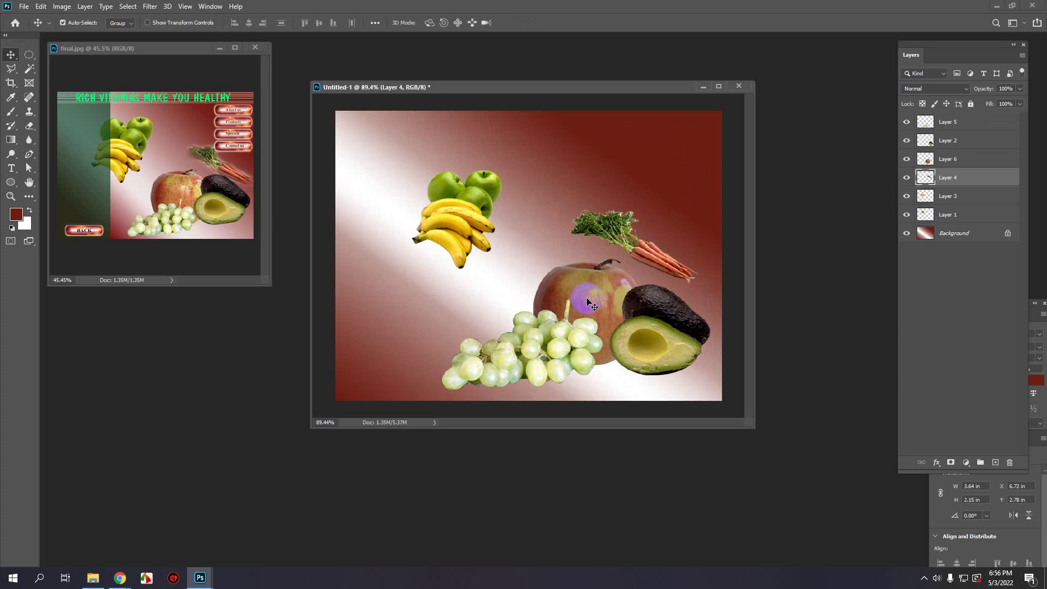
pyautogui.scroll(1, 588, 305)
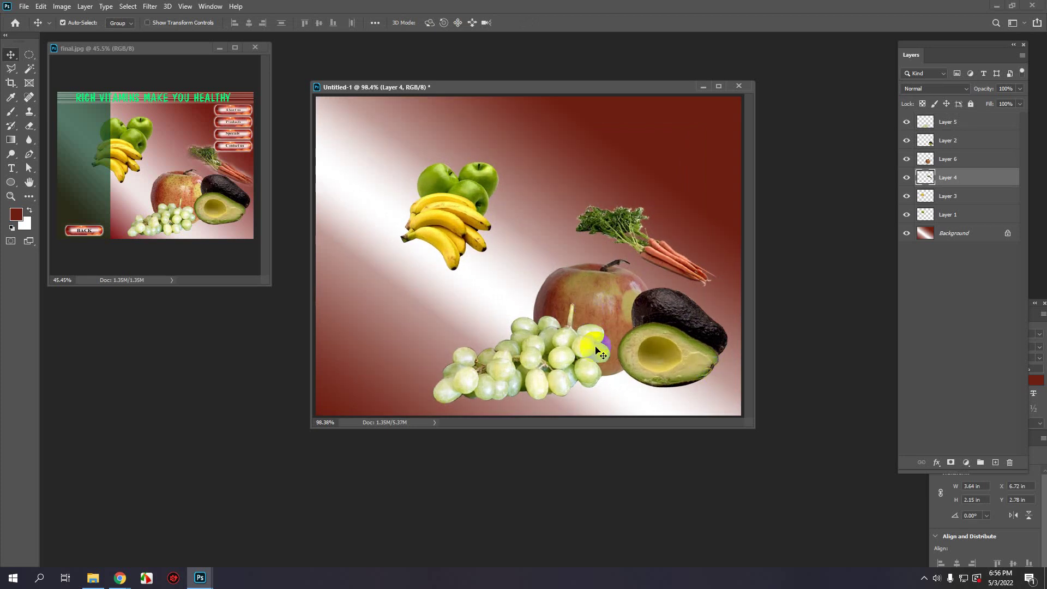
pyautogui.scroll(2, 585, 362)
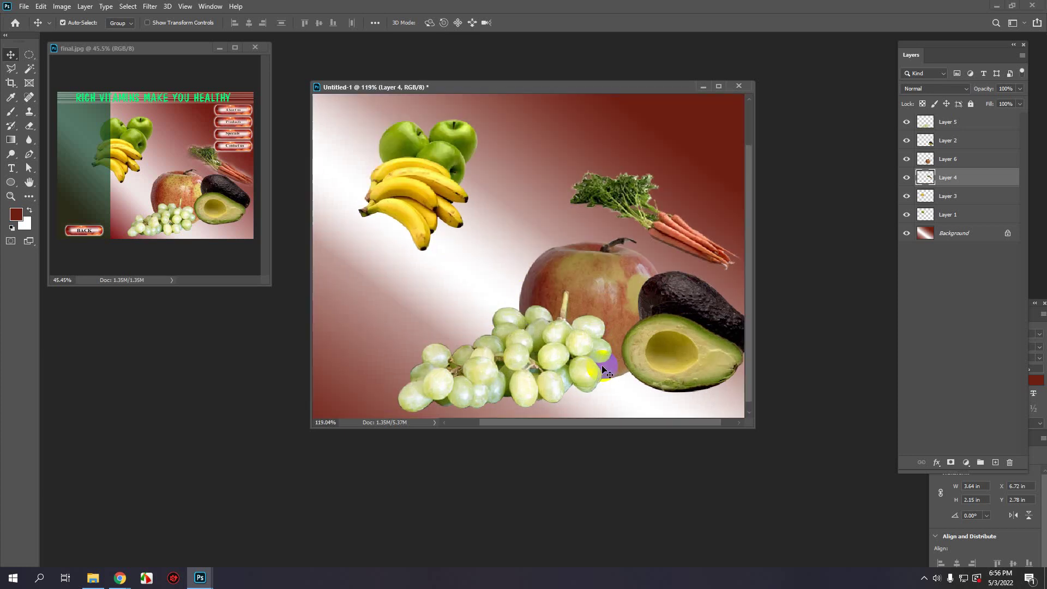
pyautogui.scroll(2, 676, 313)
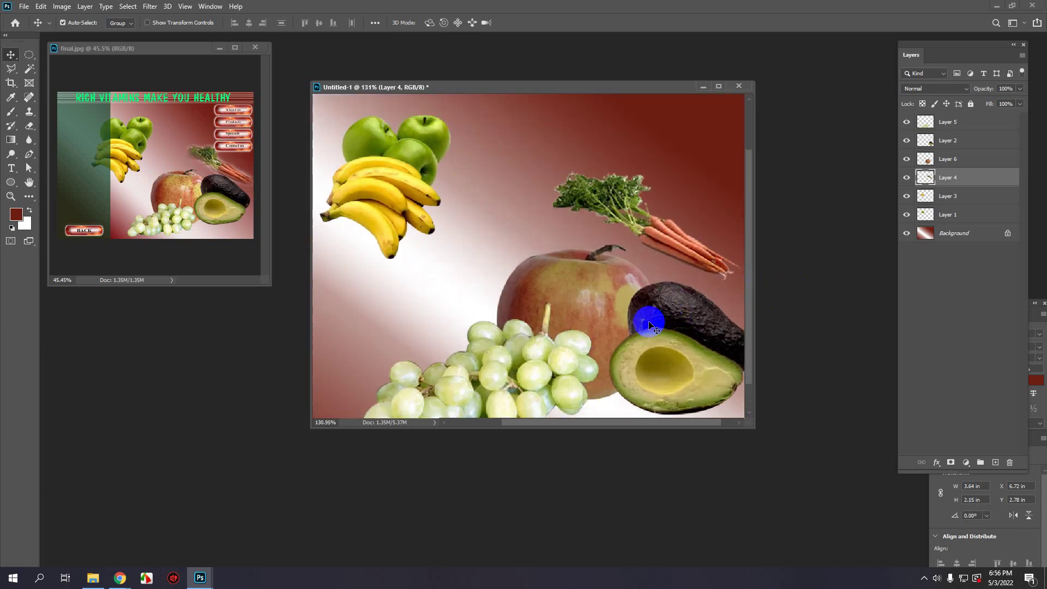
pyautogui.scroll(-3, 460, 279)
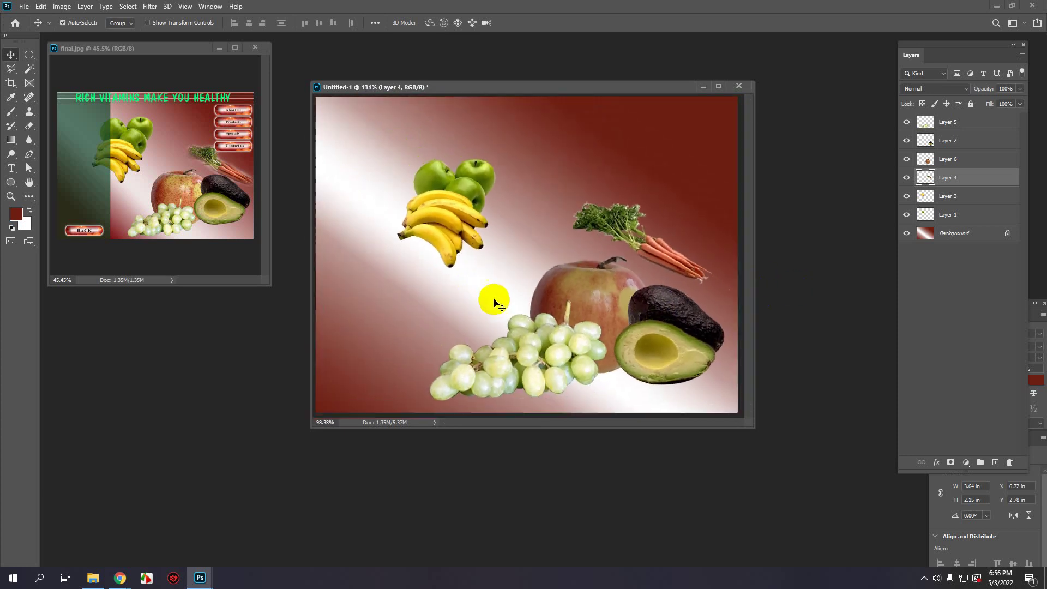